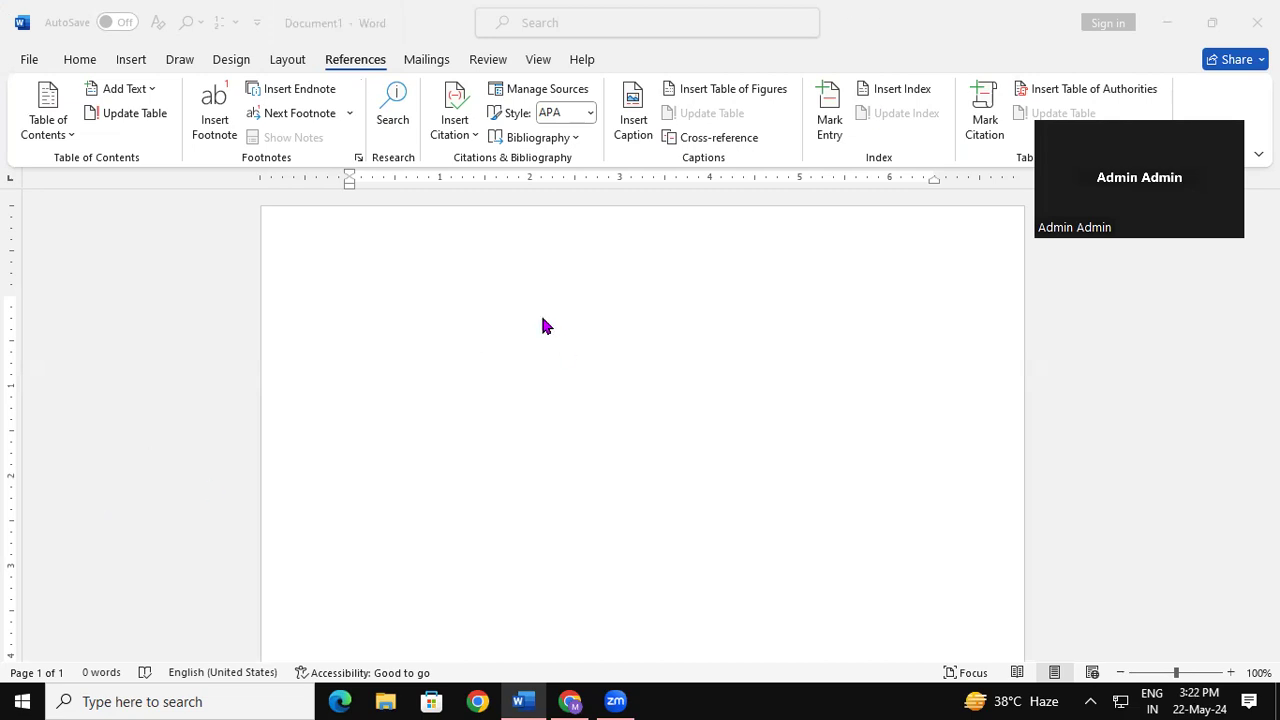
Fill the blank document with placeholder paragraphs using the formula =rand(125)
{"action": "left_click", "coordinate": [409, 313]}
{"action": "type", "text": "="}
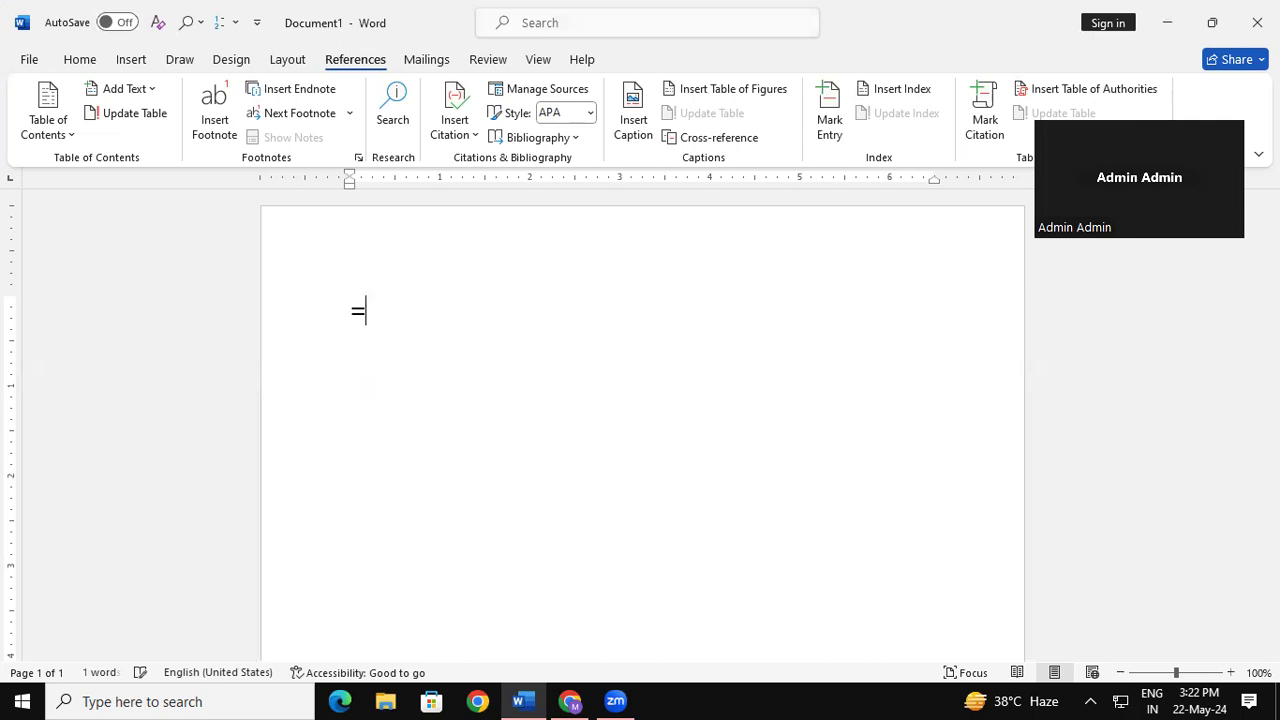
{"action": "type", "text": "rand(125)"}
{"action": "key", "text": "Return"}
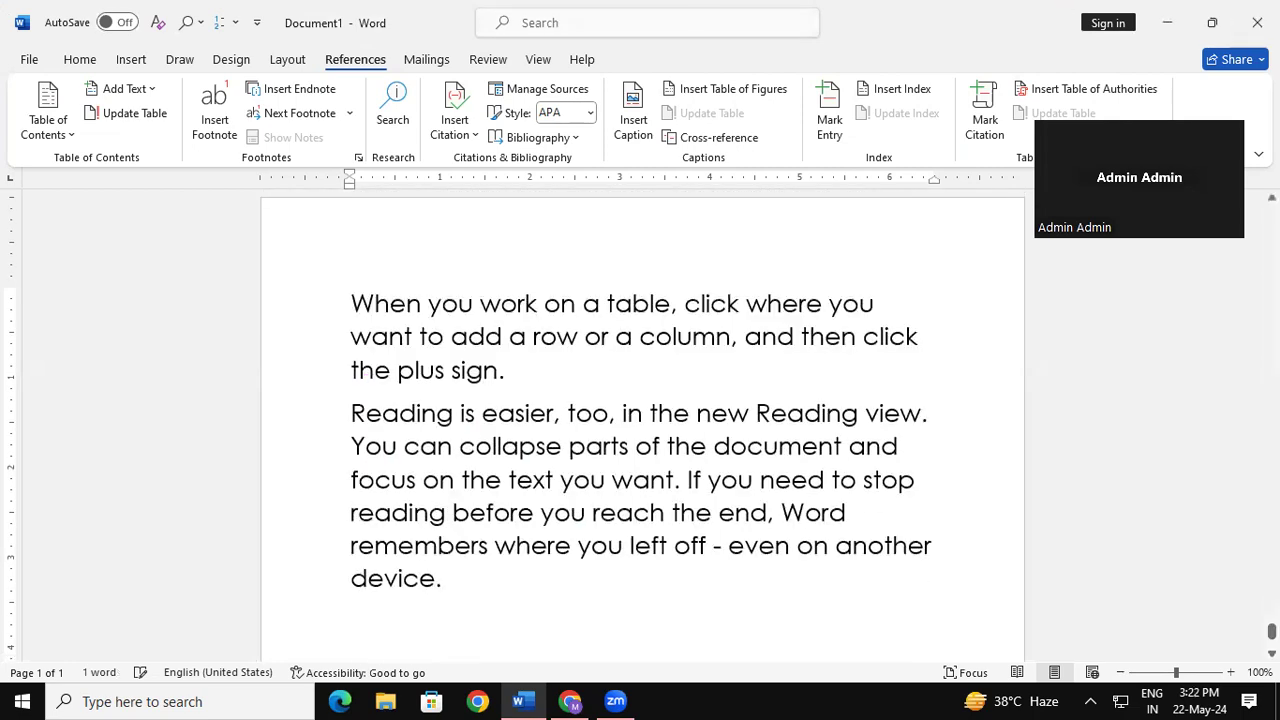
Insert the heading line "ABOUT COMPUTER" above the first paragraph of the document
{"action": "scroll", "coordinate": [643, 424], "scroll_direction": "up", "scroll_amount": 15}
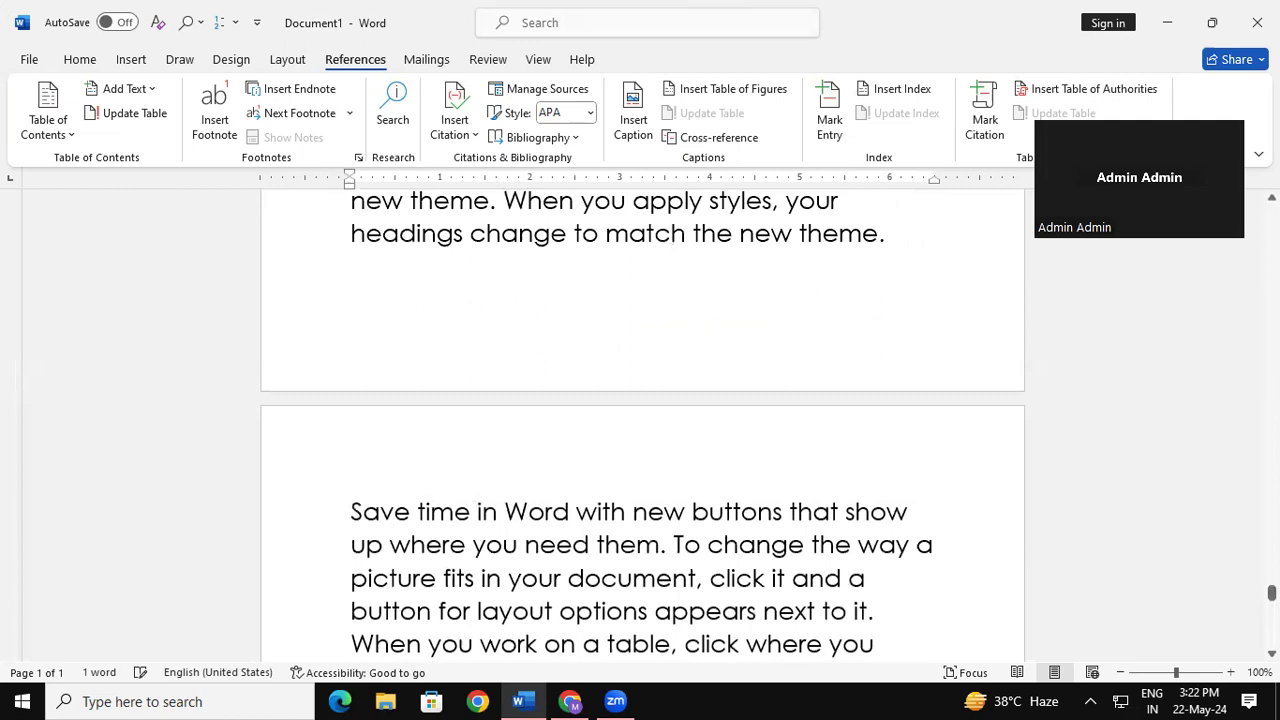
{"action": "left_click_drag", "start_coordinate": [1272, 593], "coordinate": [1272, 205]}
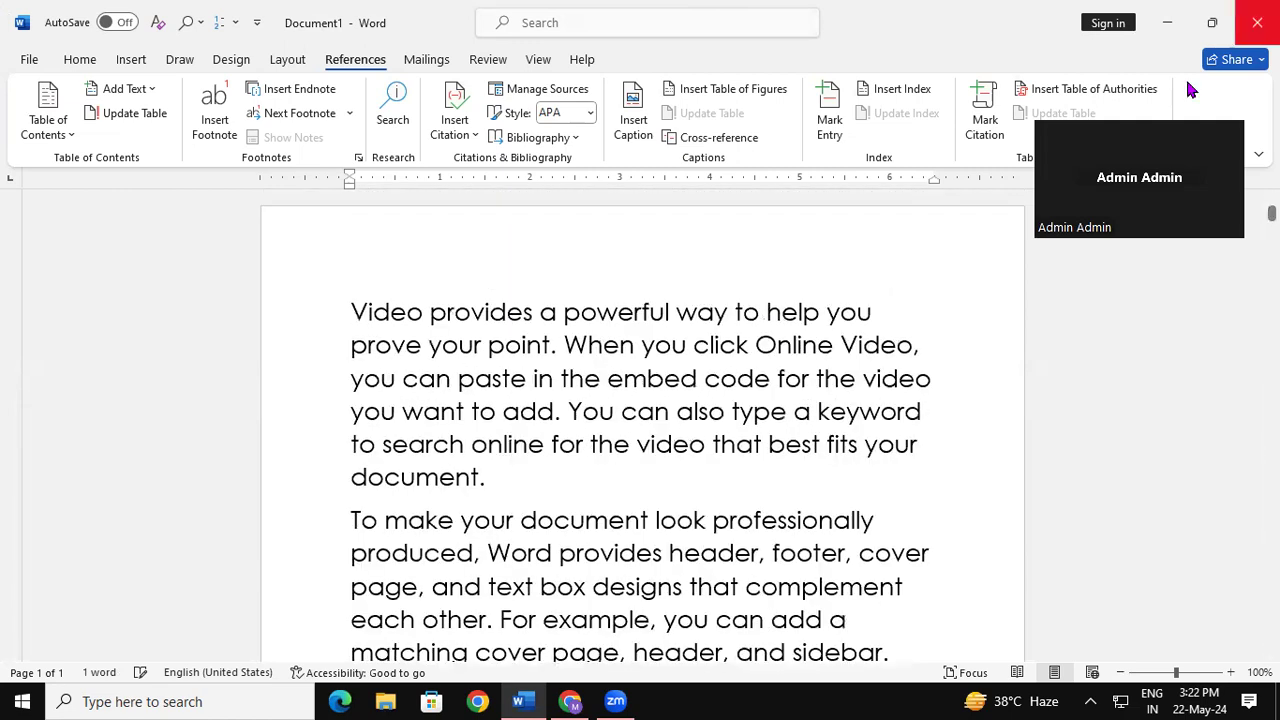
{"action": "left_click", "coordinate": [357, 305]}
{"action": "key", "text": "Return"}
{"action": "left_click", "coordinate": [359, 305]}
{"action": "type", "text": "A"}
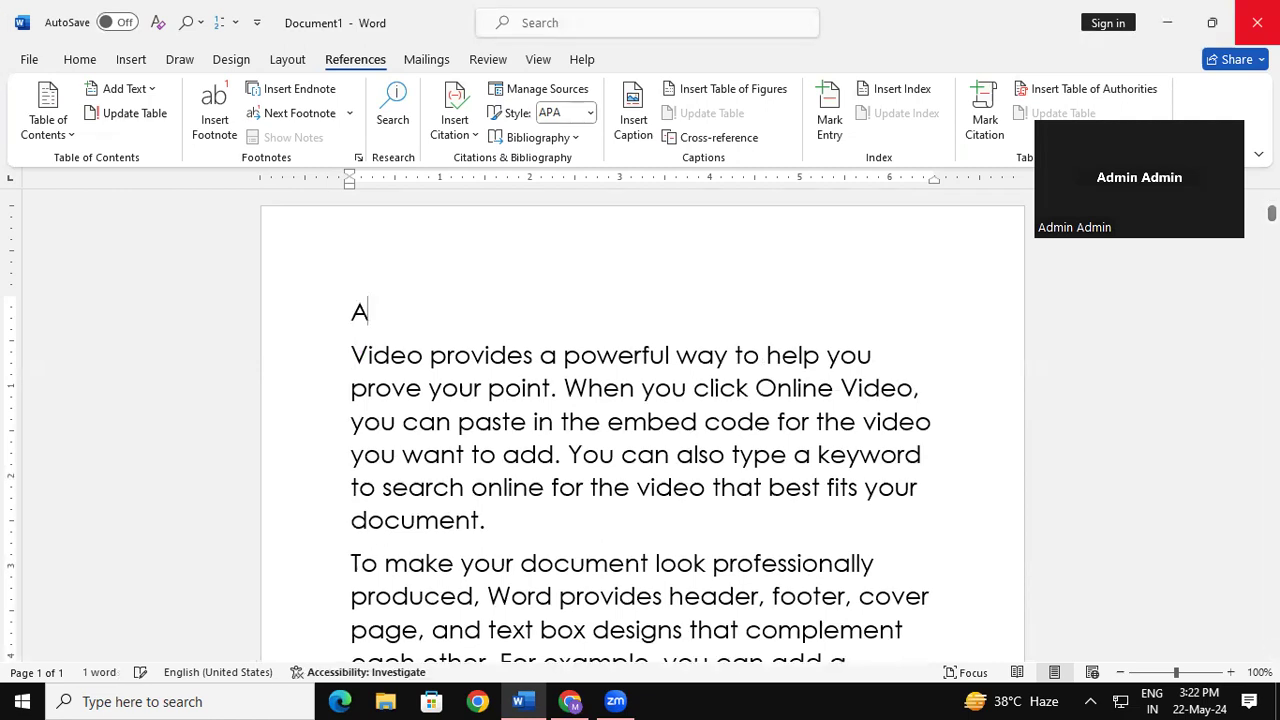
{"action": "type", "text": "BOUT "}
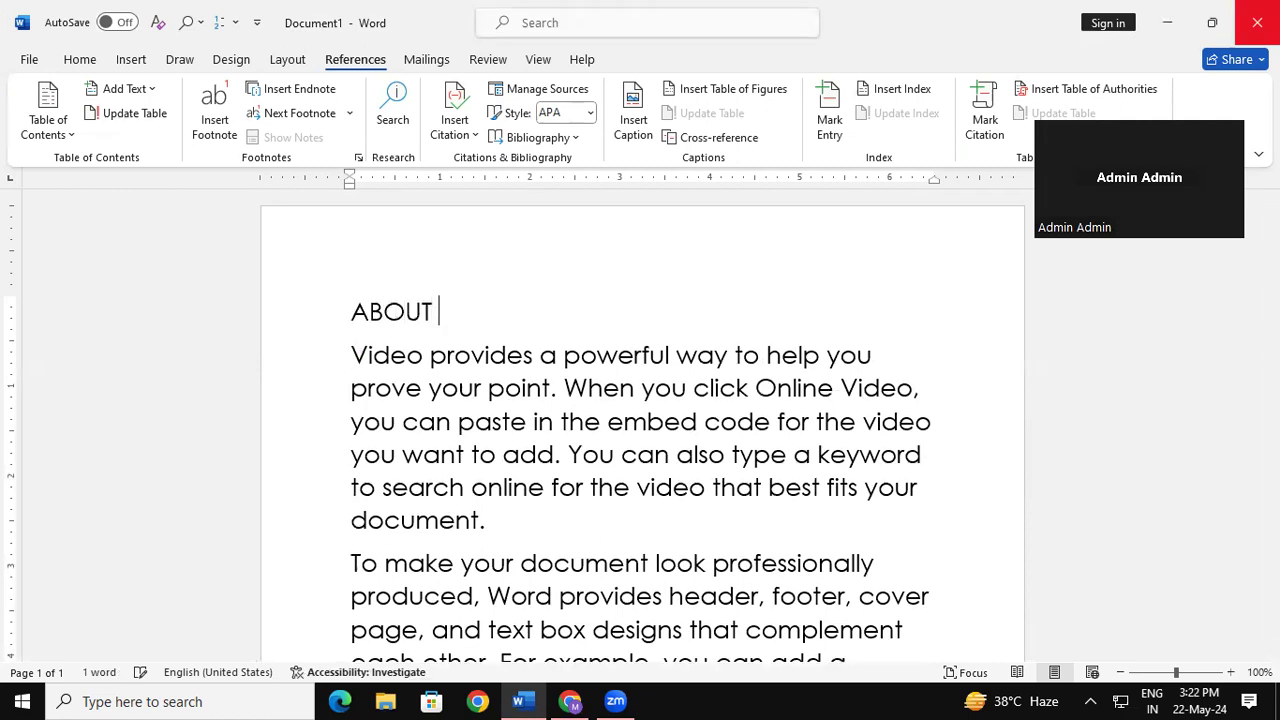
{"action": "type", "text": "CO"}
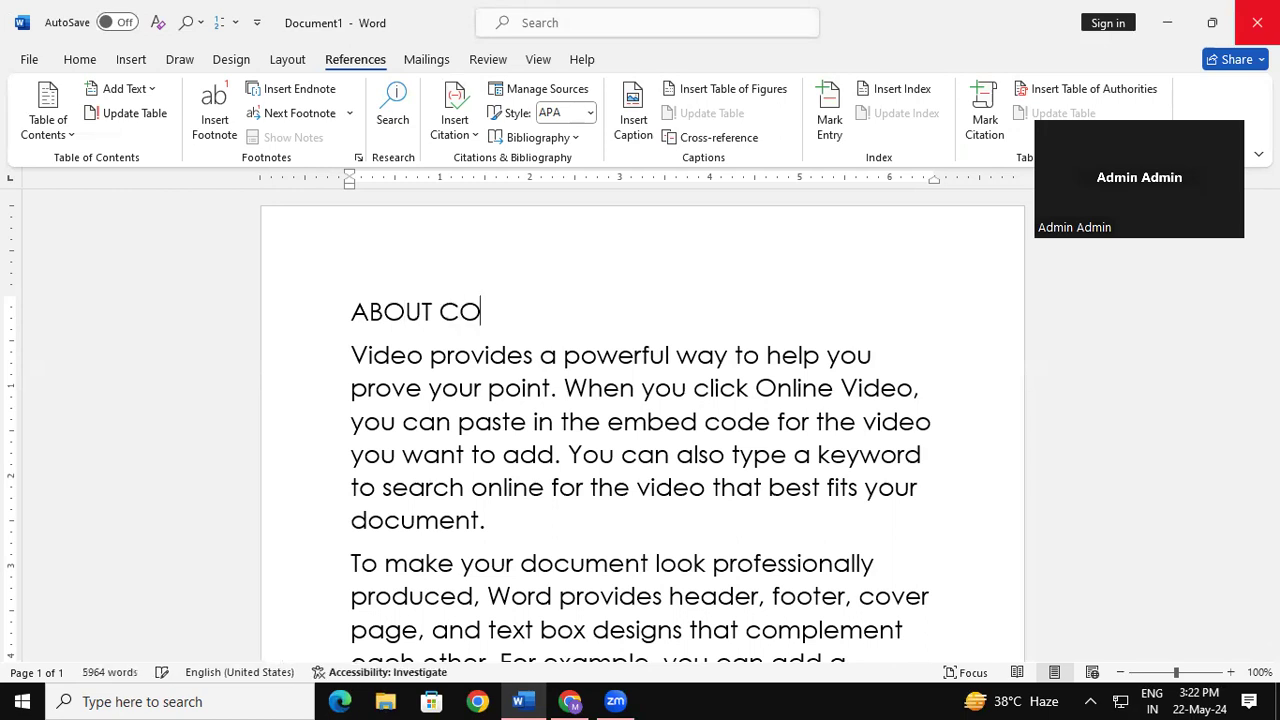
{"action": "type", "text": "MPUTER"}
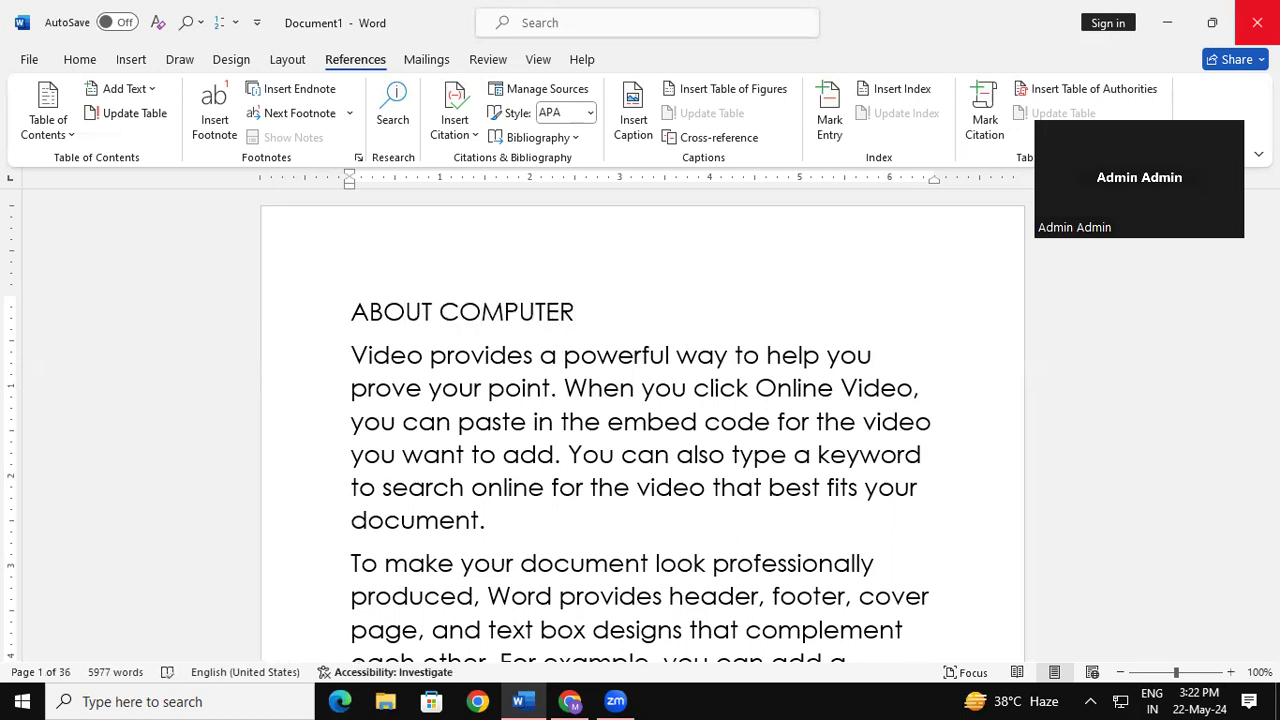
Add a tab-indented subheading line "INTRODUCTION OF COMPUTER" directly below "ABOUT COMPUTER"
{"action": "key", "text": "Return"}
{"action": "key", "text": "Tab"}
{"action": "type", "text": "INTRO"}
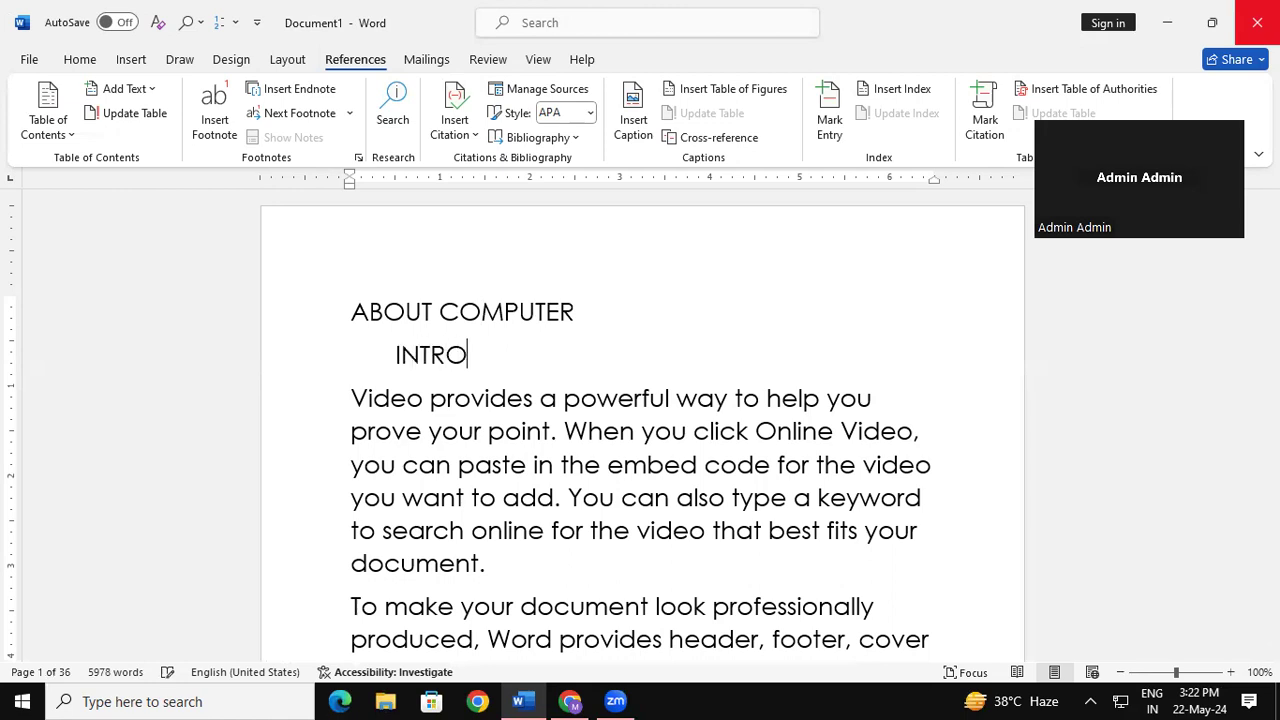
{"action": "type", "text": "DUCTIO"}
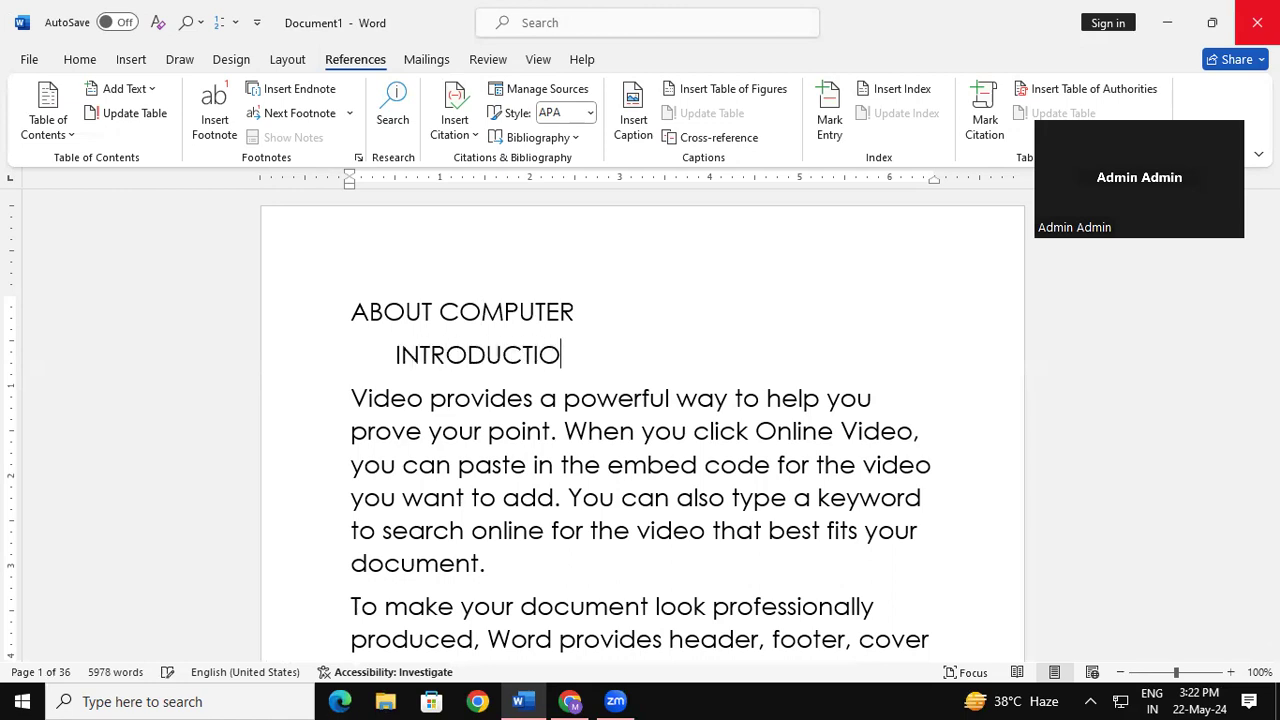
{"action": "type", "text": "N OF COMPUTER"}
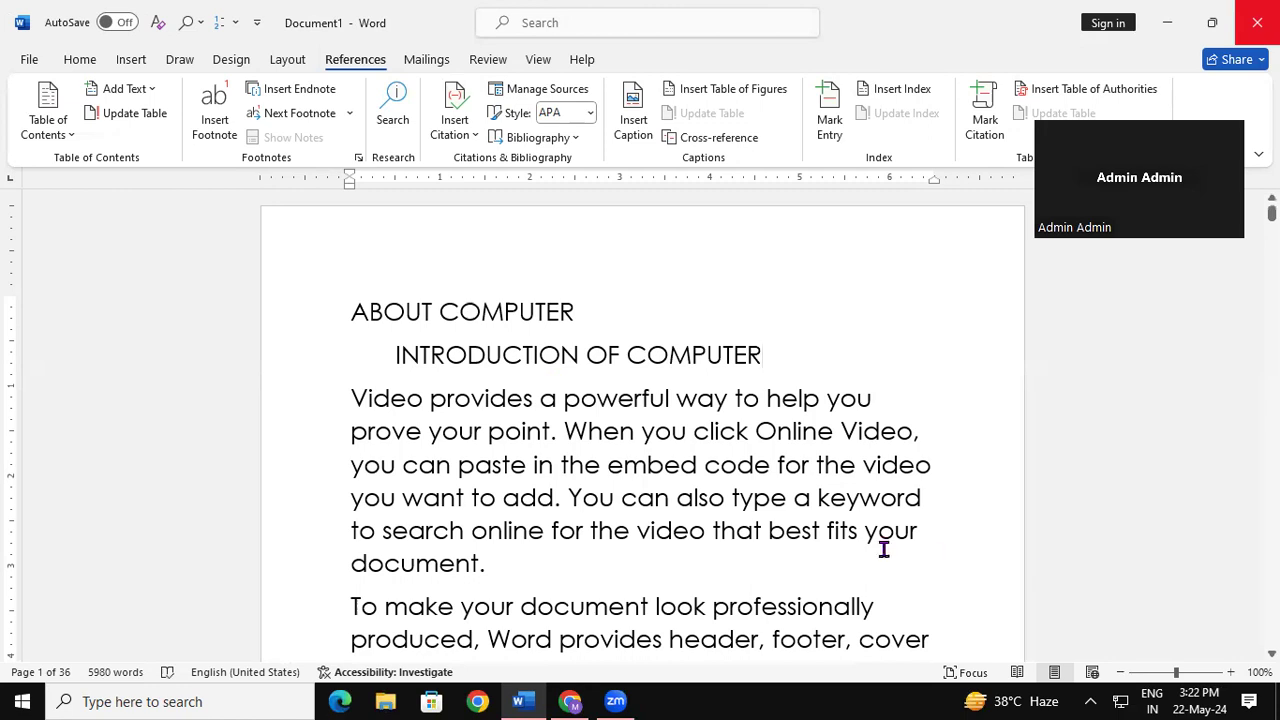
Insert the heading line "ABOUT MOUSE" at the start of page 2, above the existing text
{"action": "scroll", "coordinate": [931, 554], "scroll_direction": "down", "scroll_amount": 1}
{"action": "scroll", "coordinate": [955, 603], "scroll_direction": "up", "scroll_amount": 1}
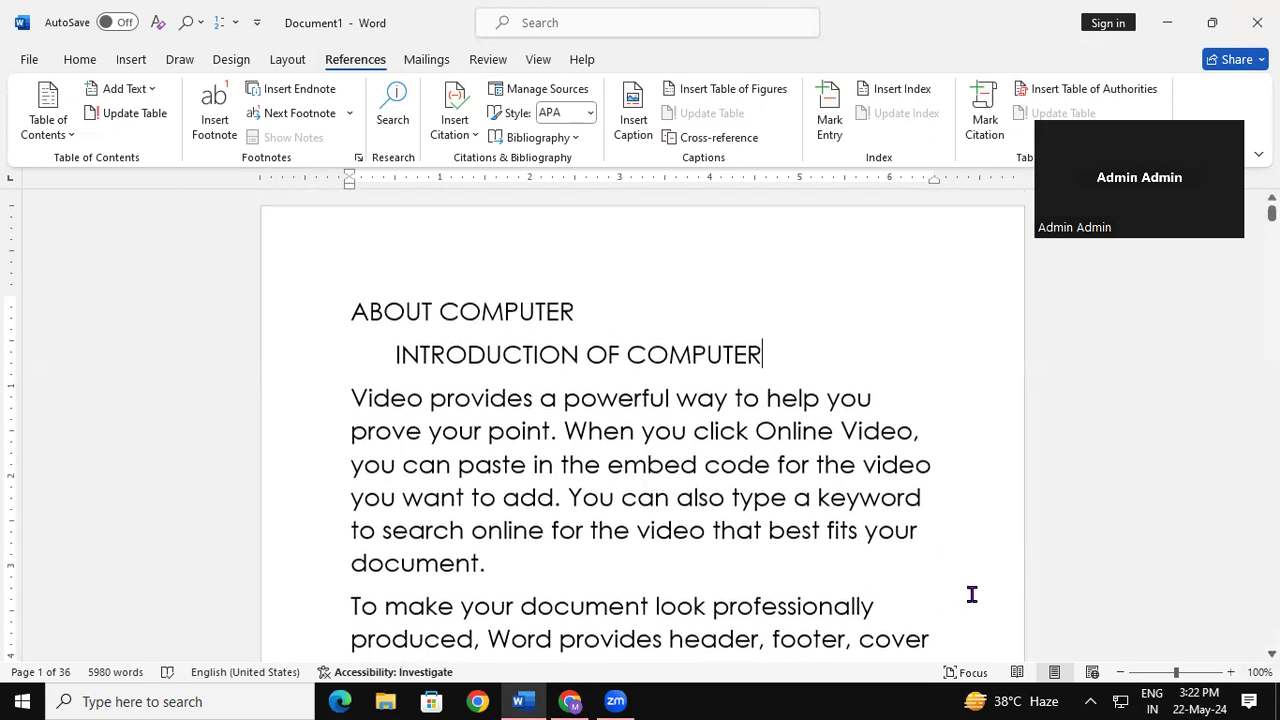
{"action": "scroll", "coordinate": [640, 425], "scroll_direction": "down", "scroll_amount": 5}
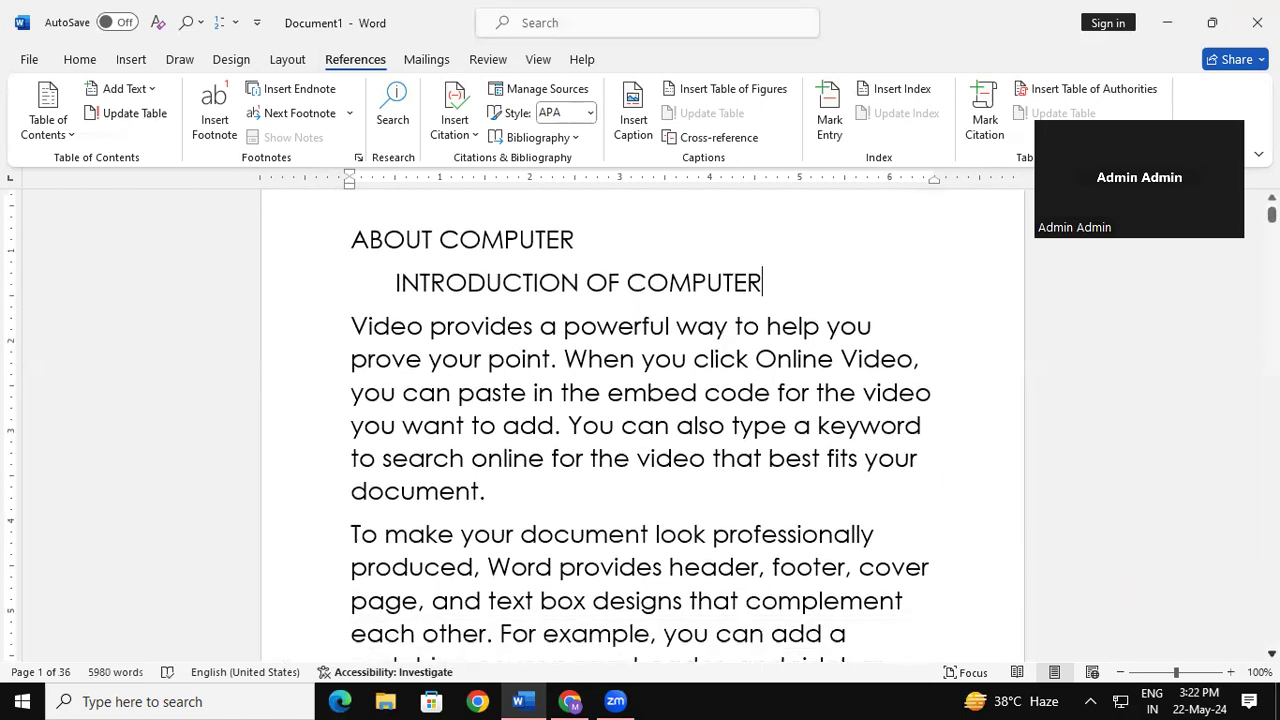
{"action": "scroll", "coordinate": [408, 517], "scroll_direction": "down", "scroll_amount": 6}
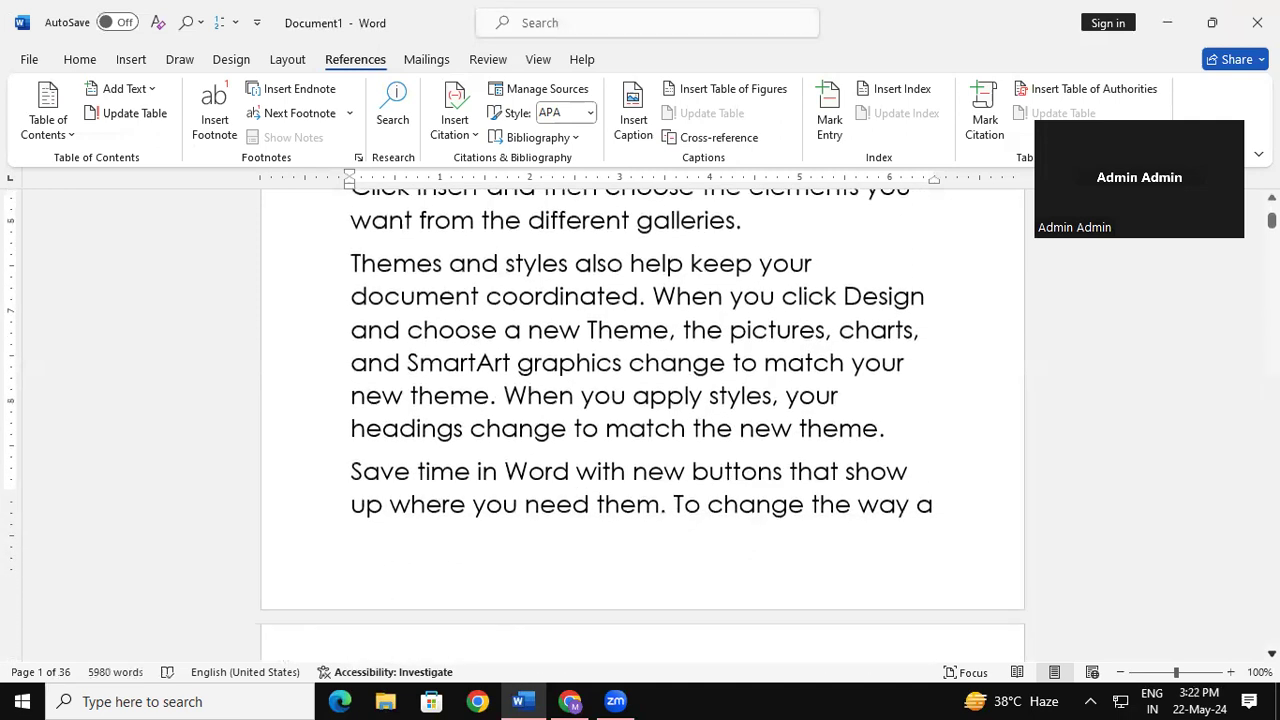
{"action": "left_click", "coordinate": [348, 535]}
{"action": "key", "text": "Return"}
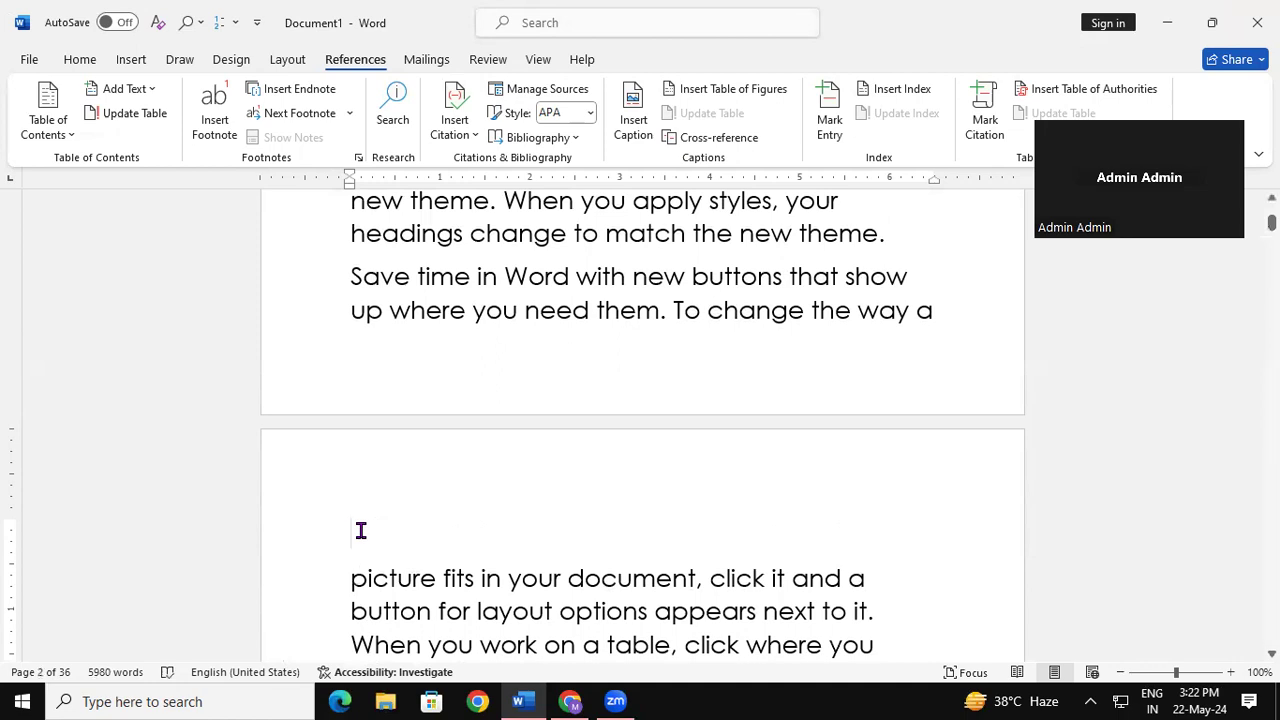
{"action": "type", "text": "ABOUT MOUSE"}
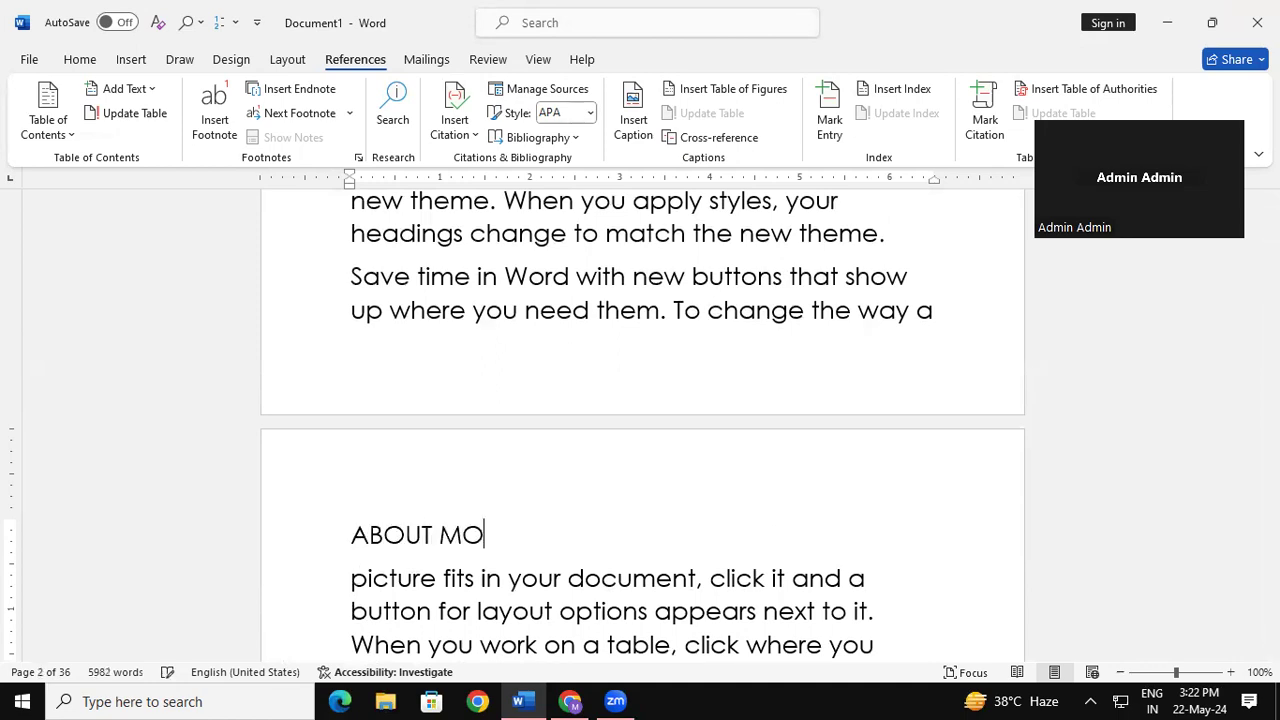
Add a tab-indented subheading line "INTRODUCTION OF MOUSE" directly below "ABOUT MOUSE"
{"action": "key", "text": "Return"}
{"action": "key", "text": "Tab"}
{"action": "type", "text": "INTRO"}
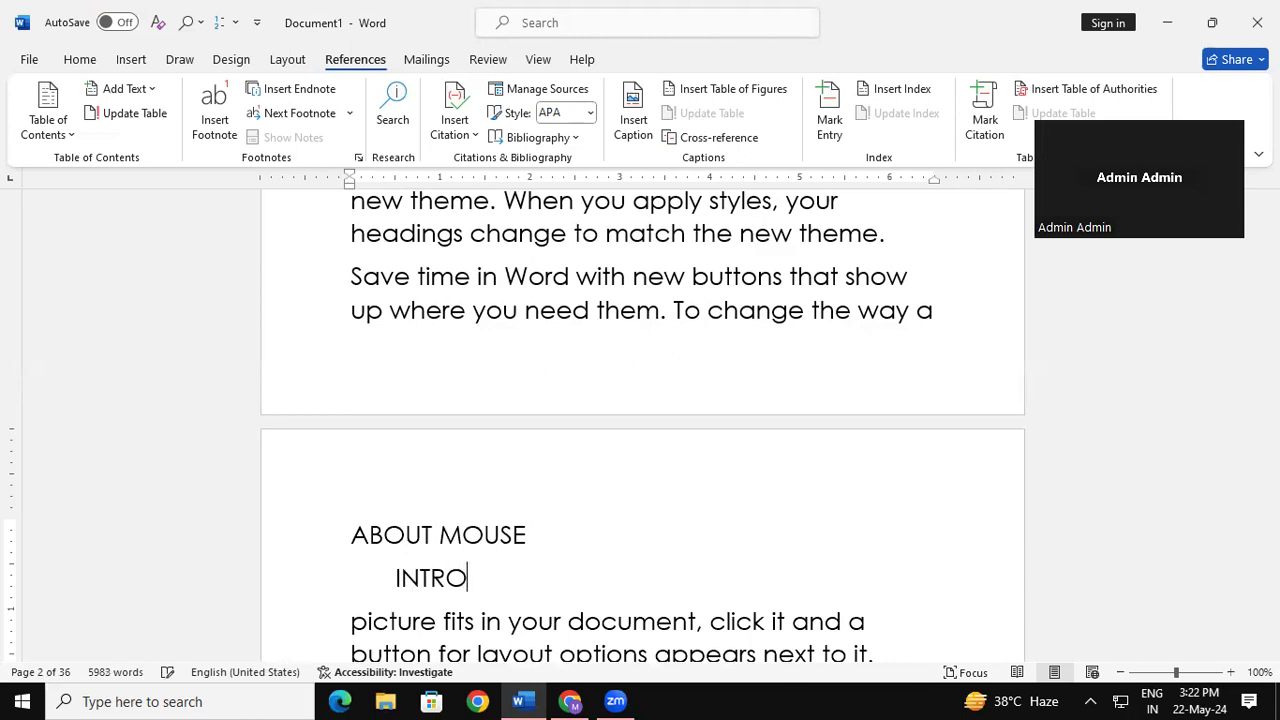
{"action": "type", "text": "DUCTIO"}
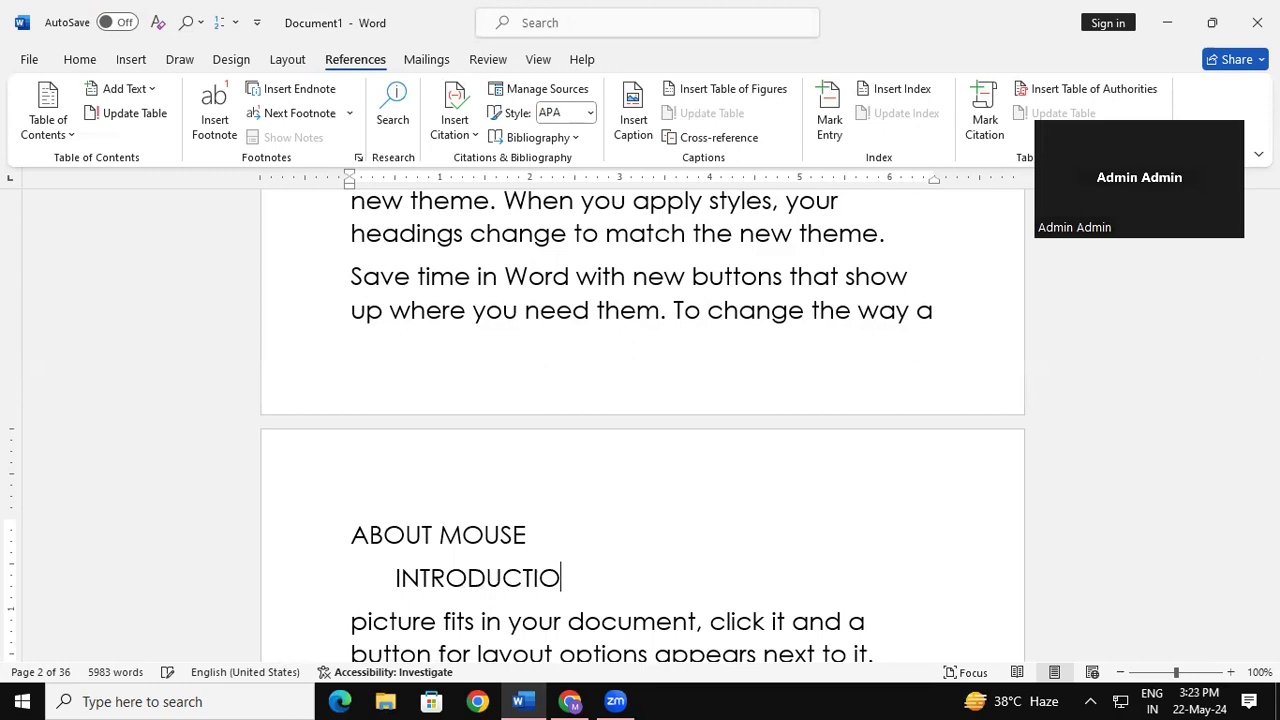
{"action": "type", "text": "N OF MOUSE"}
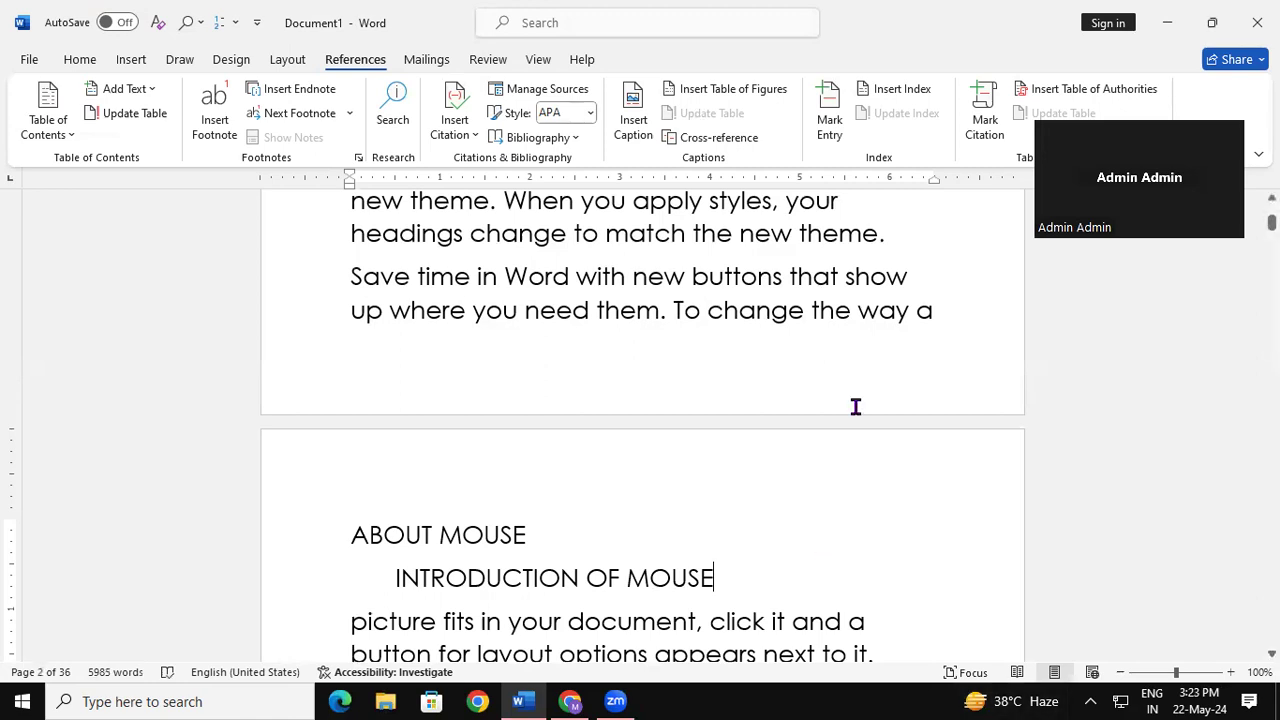
Insert the heading line "ABOUT INPUT DEVICE" at the start of page 3, above the existing text
{"action": "key", "text": "Down"}
{"action": "key", "text": "Down"}
{"action": "key", "text": "Down"}
{"action": "key", "text": "Down"}
{"action": "key", "text": "Down"}
{"action": "key", "text": "Down"}
{"action": "key", "text": "Down"}
{"action": "key", "text": "Down"}
{"action": "key", "text": "Down"}
{"action": "key", "text": "Down"}
{"action": "key", "text": "Down"}
{"action": "key", "text": "Down"}
{"action": "key", "text": "Down"}
{"action": "key", "text": "Down"}
{"action": "key", "text": "Down"}
{"action": "key", "text": "Down"}
{"action": "key", "text": "Down"}
{"action": "key", "text": "Down"}
{"action": "key", "text": "Down"}
{"action": "key", "text": "Down"}
{"action": "key", "text": "Down"}
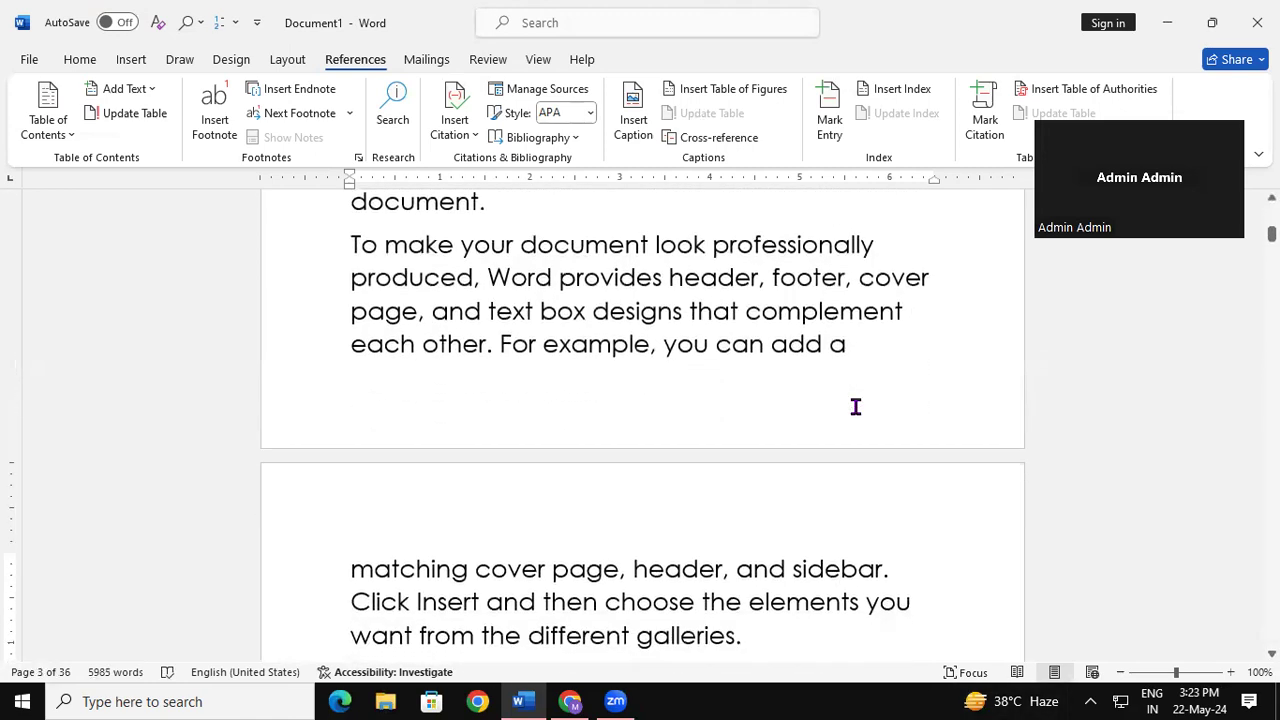
{"action": "left_click", "coordinate": [351, 568]}
{"action": "key", "text": "Return"}
{"action": "type", "text": "AB"}
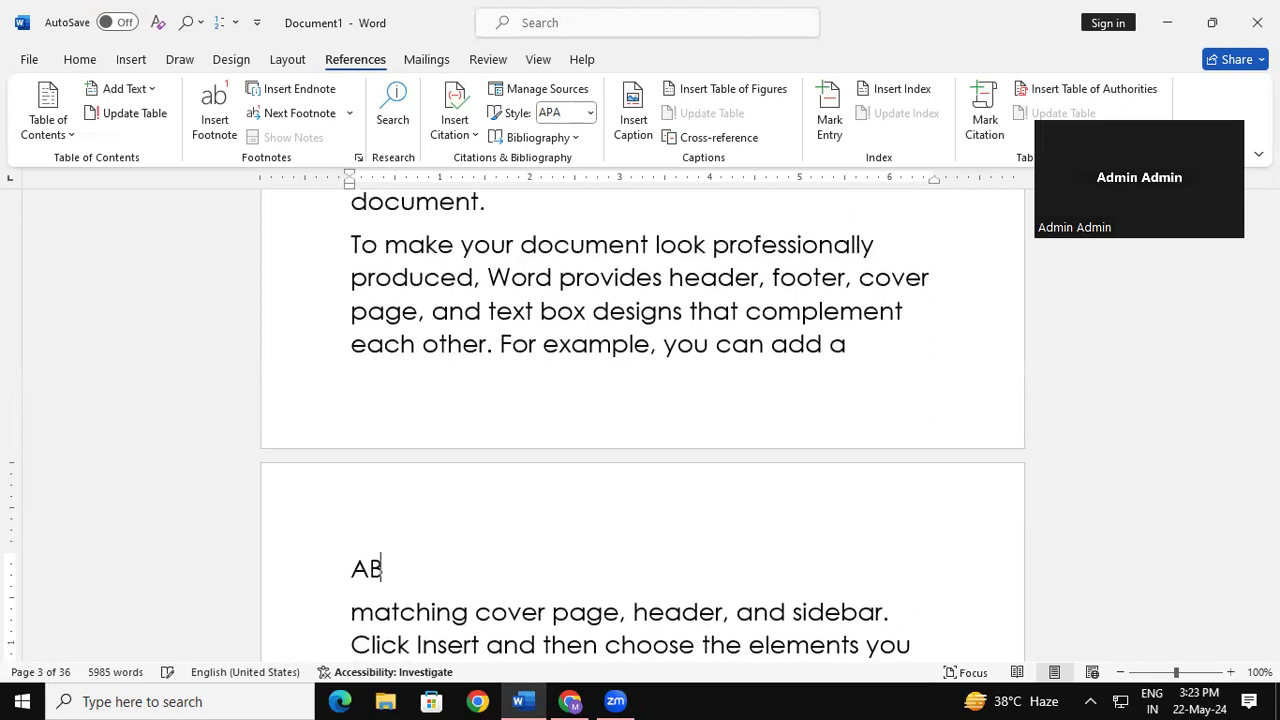
{"action": "type", "text": "OUT INPUT DE"}
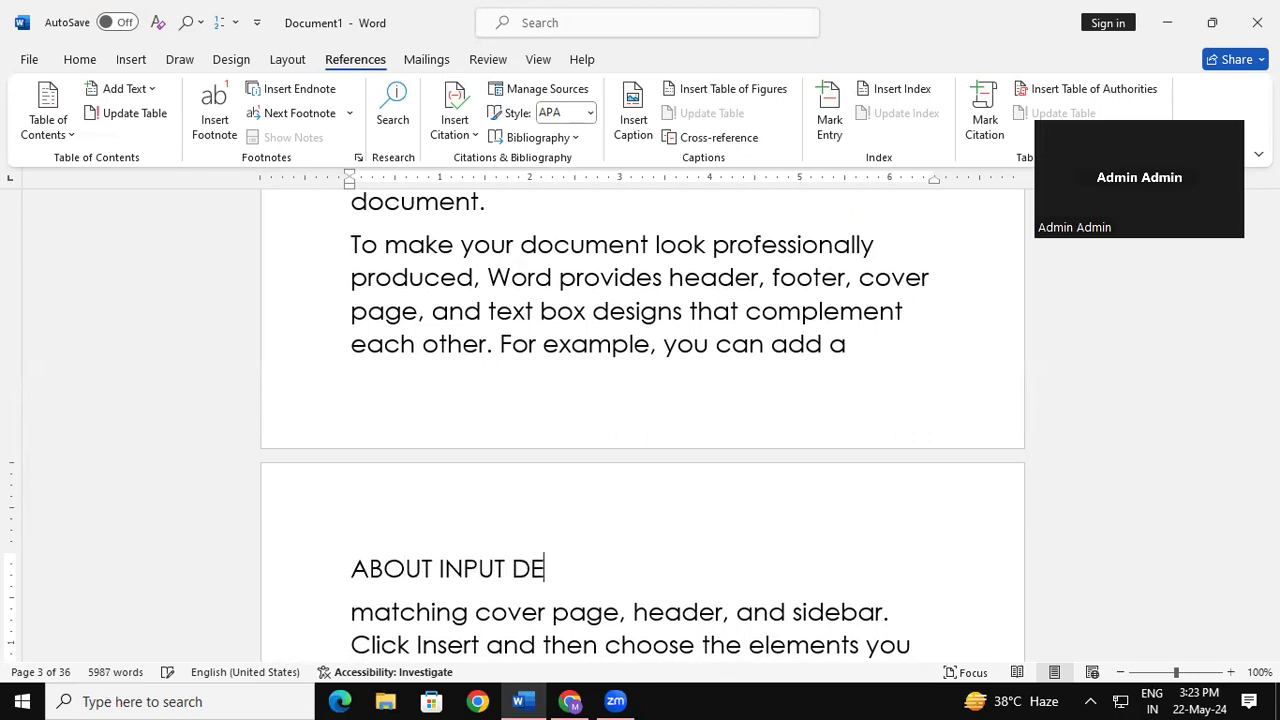
{"action": "type", "text": "VICE"}
Add a tab-indented subheading line "INTRODUCTION OF INPUT DEVICE" directly below "ABOUT INPUT DEVICE"
{"action": "key", "text": "Return"}
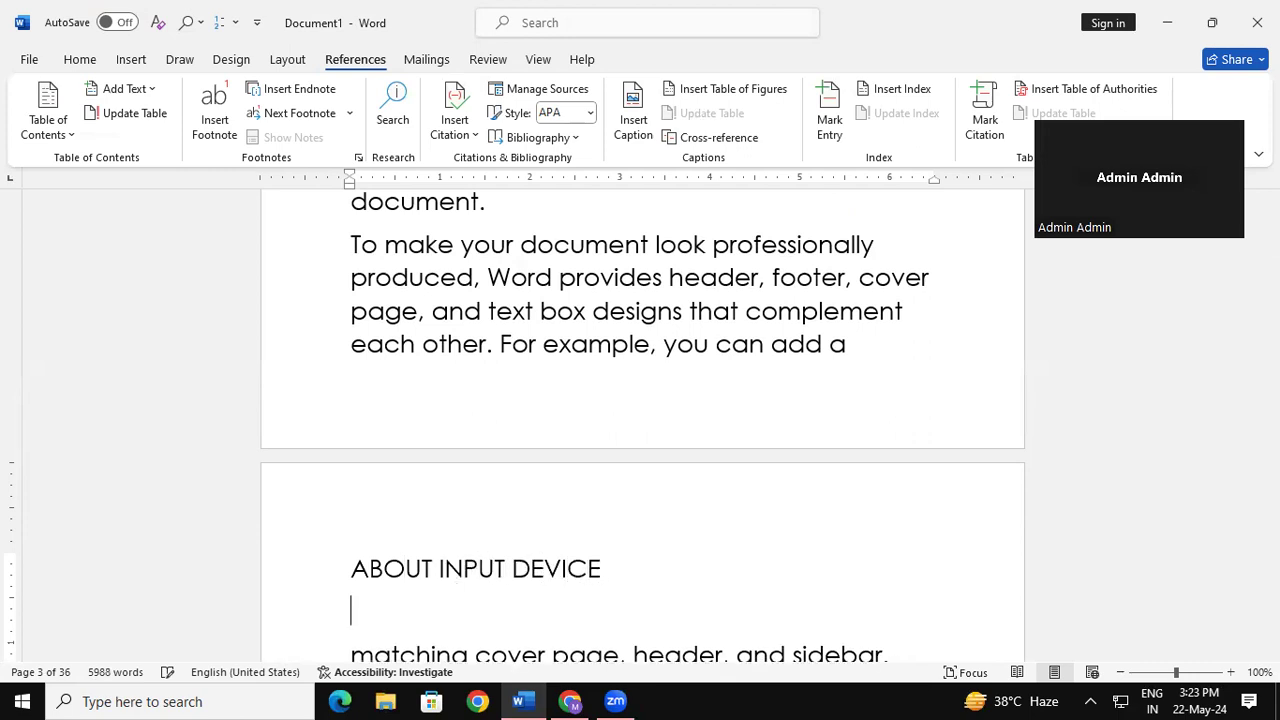
{"action": "key", "text": "Tab"}
{"action": "type", "text": "INTRODUCT"}
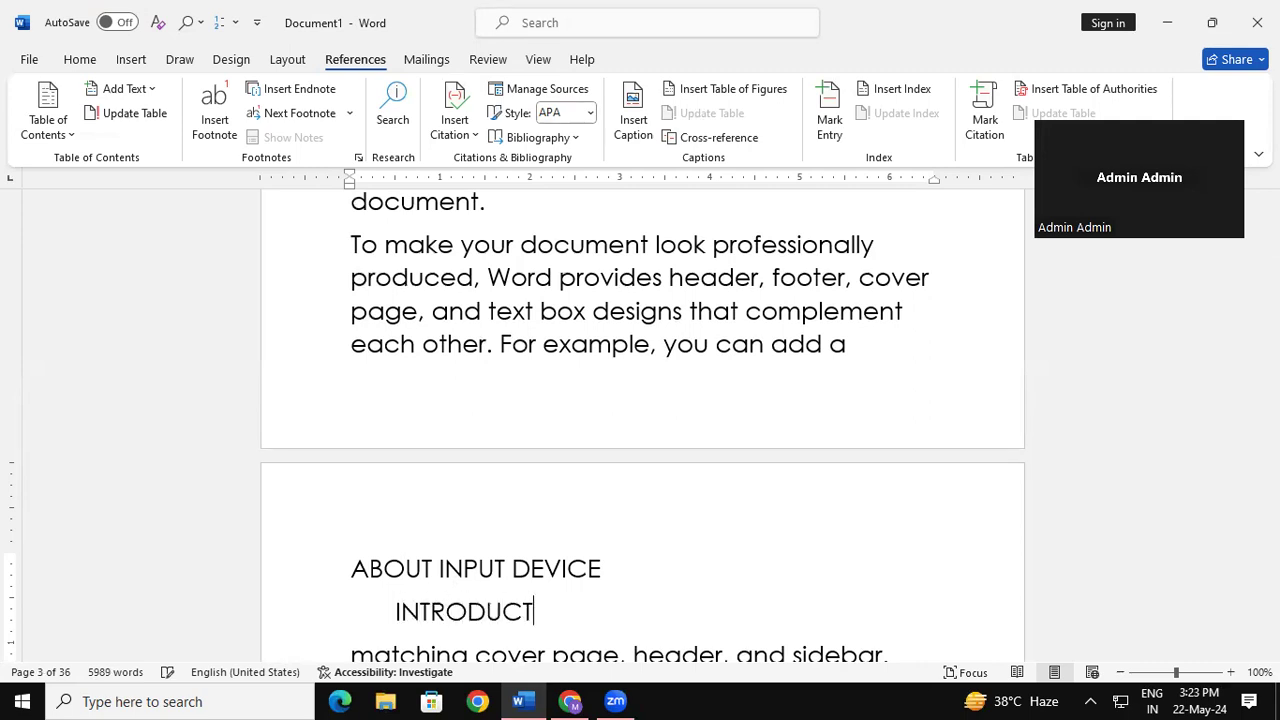
{"action": "type", "text": "ION OF I"}
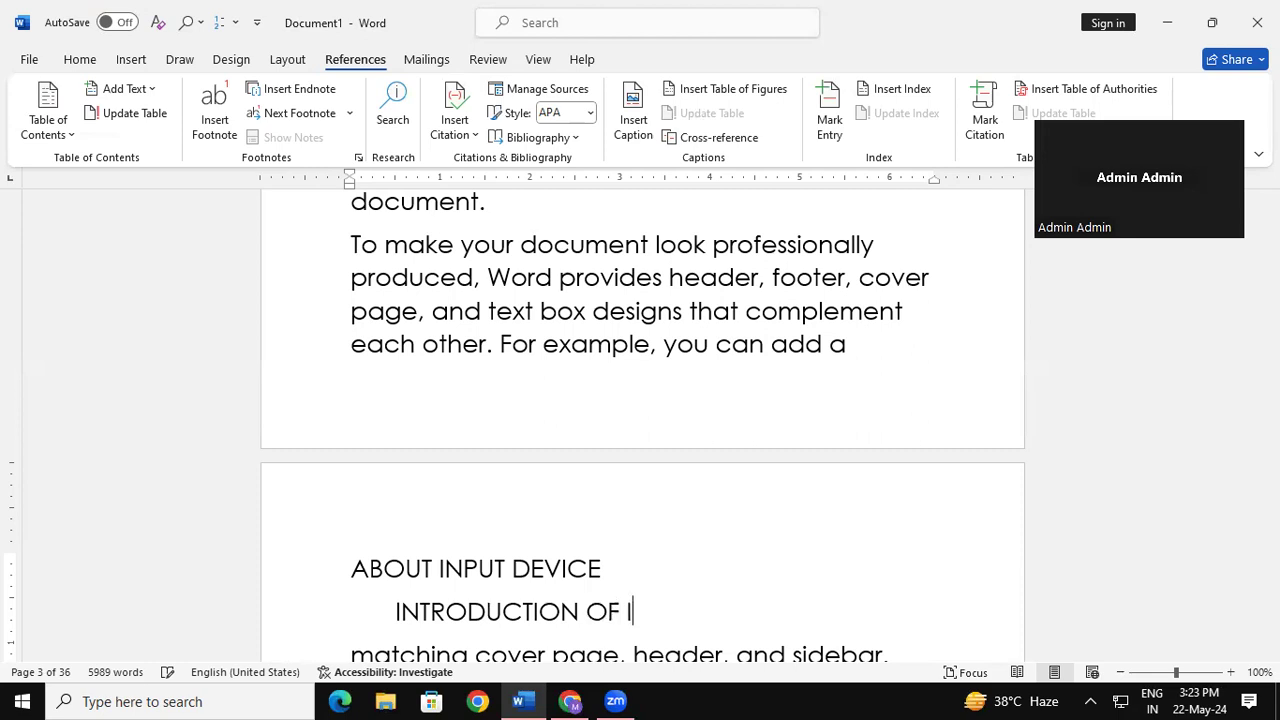
{"action": "type", "text": "NPUT DEVICE"}
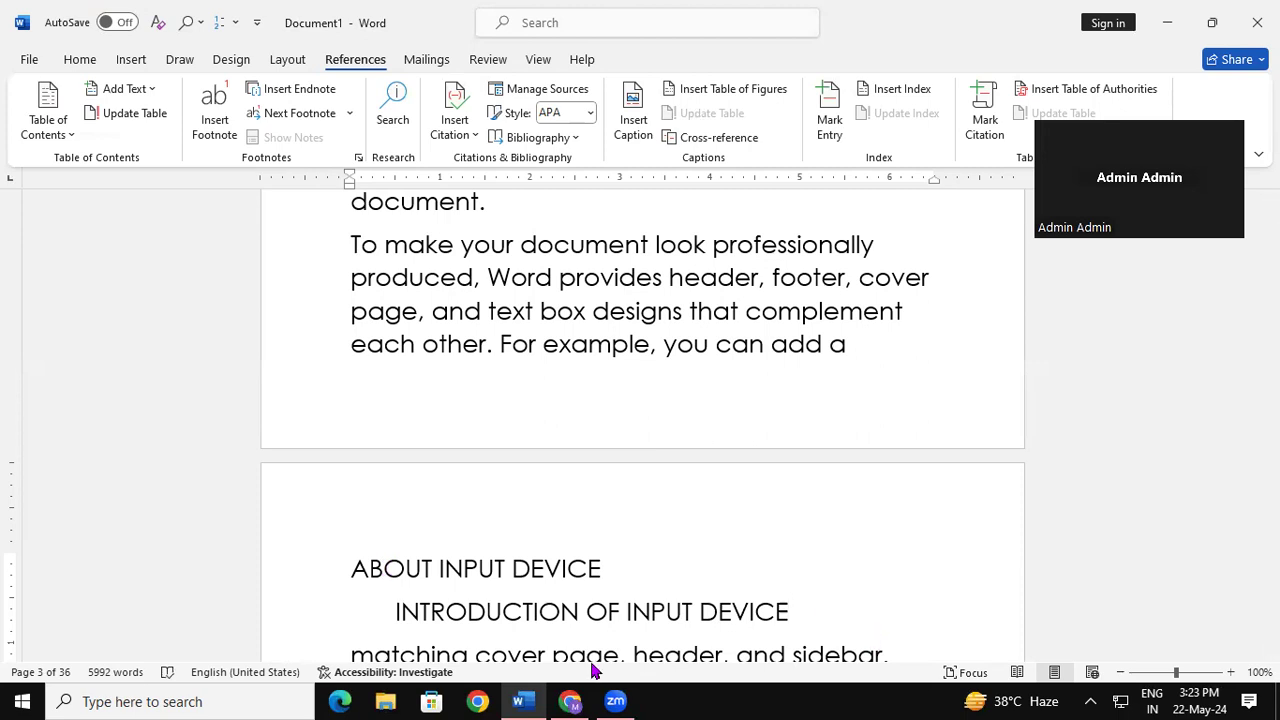
On page 5, insert a blank line and the heading "ABOUT KEYBOARD" above the paragraph starting "Reading is easier, too"
{"action": "key", "text": "Down"}
{"action": "key", "text": "Down"}
{"action": "key", "text": "Down"}
{"action": "key", "text": "Down"}
{"action": "key", "text": "Down"}
{"action": "key", "text": "Down"}
{"action": "key", "text": "Down"}
{"action": "key", "text": "Down"}
{"action": "key", "text": "Down"}
{"action": "key", "text": "Down"}
{"action": "key", "text": "Down"}
{"action": "key", "text": "Down"}
{"action": "key", "text": "Down"}
{"action": "key", "text": "Down"}
{"action": "key", "text": "Down"}
{"action": "key", "text": "Down"}
{"action": "key", "text": "Down"}
{"action": "key", "text": "Down"}
{"action": "key", "text": "Down"}
{"action": "key", "text": "Down"}
{"action": "key", "text": "Down"}
{"action": "key", "text": "Down"}
{"action": "key", "text": "Down"}
{"action": "key", "text": "Down"}
{"action": "key", "text": "Down"}
{"action": "key", "text": "Down"}
{"action": "key", "text": "Down"}
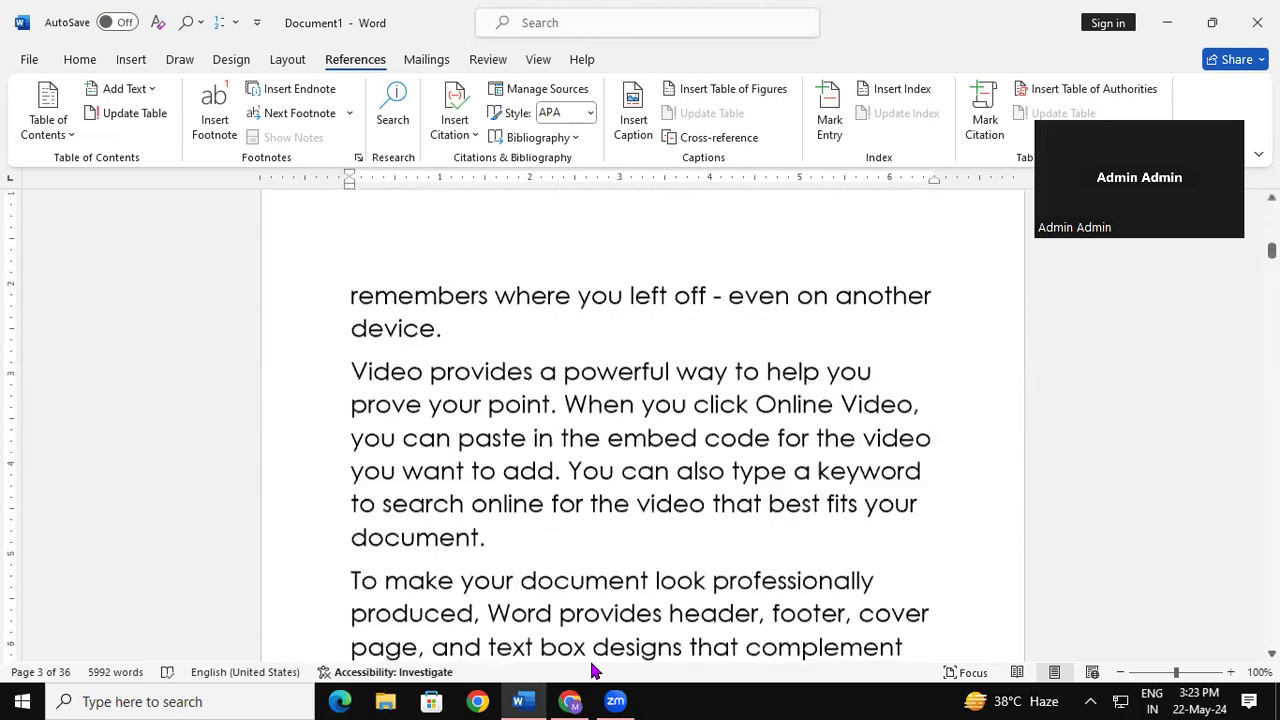
{"action": "key", "text": "Down"}
{"action": "left_click", "coordinate": [543, 363]}
{"action": "key", "text": "Return"}
{"action": "key", "text": "Return"}
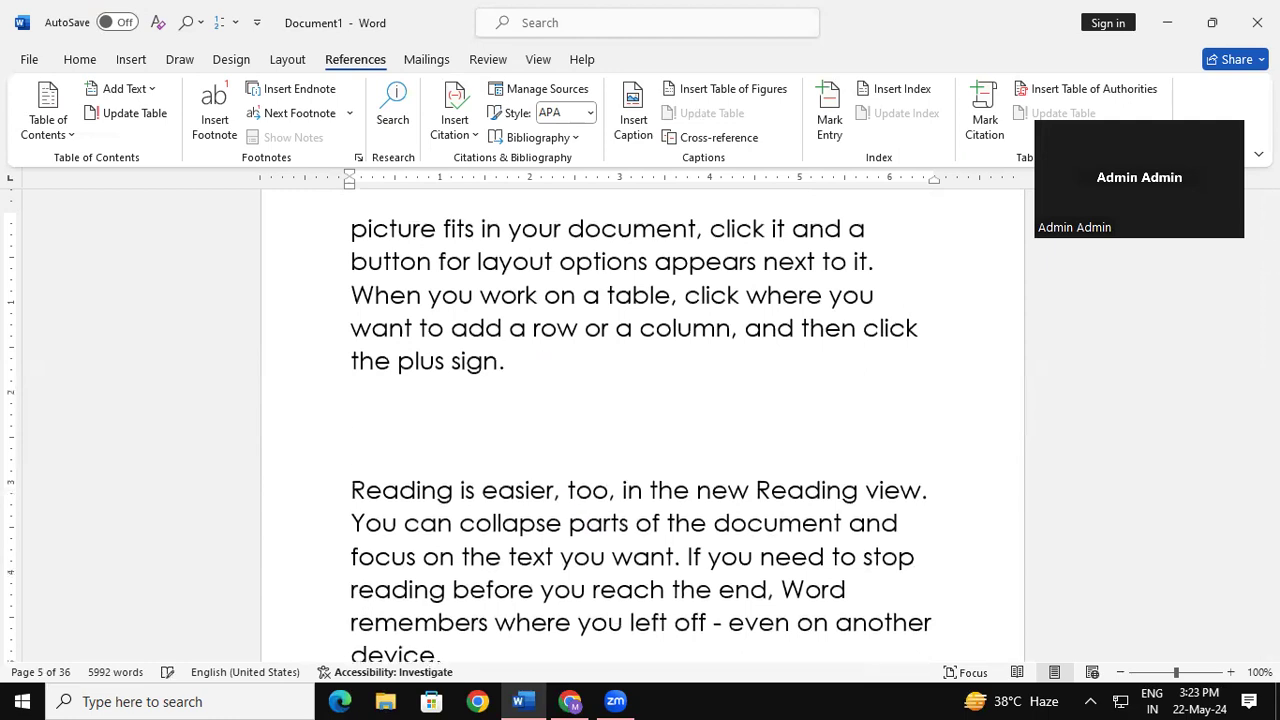
{"action": "type", "text": "ABOUT KE"}
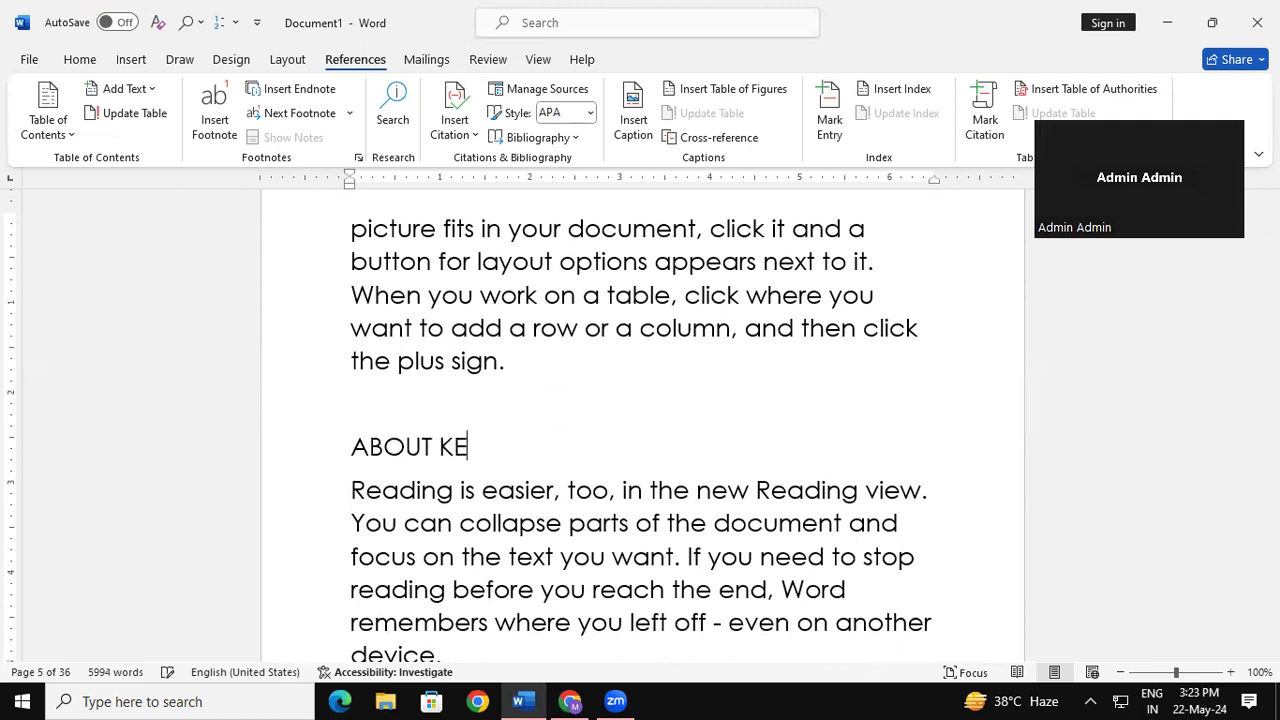
{"action": "type", "text": "YBOARD"}
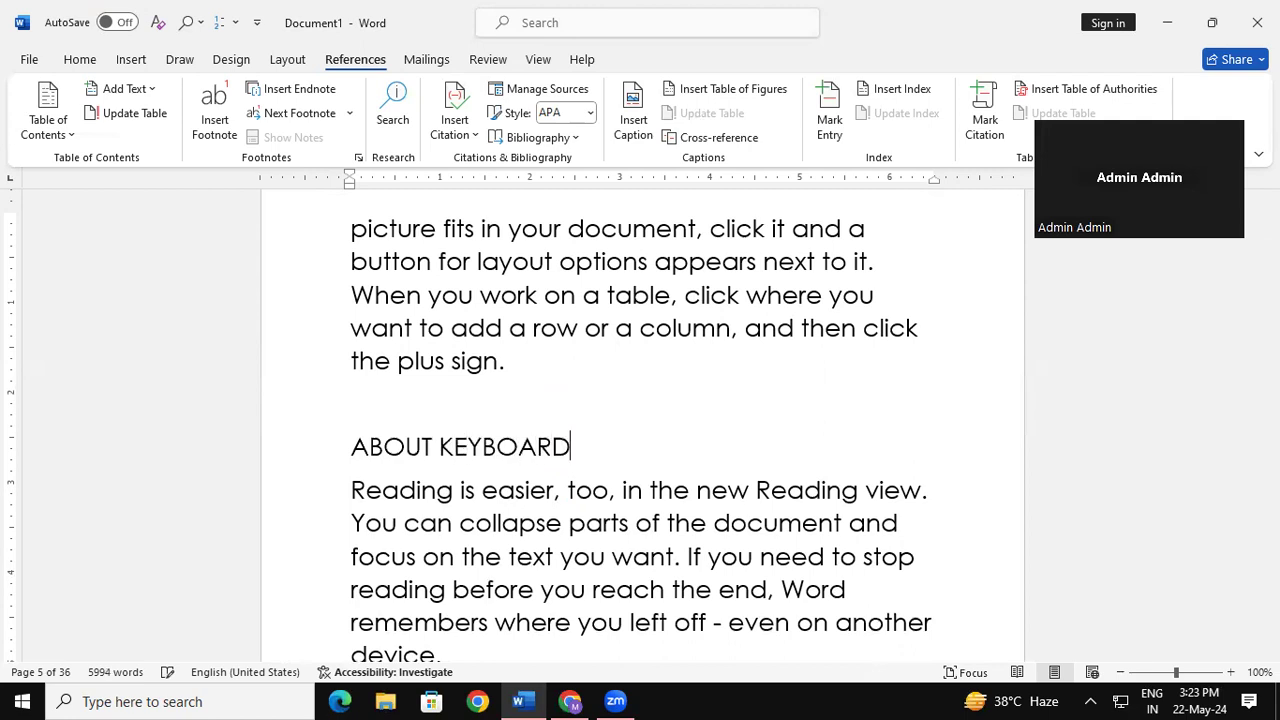
Add a tab-indented subheading line "INTRODUCTION OF KEYBOARD" below "ABOUT KEYBOARD" and dismiss the Windows license notice
{"action": "key", "text": "Return"}
{"action": "key", "text": "Tab"}
{"action": "type", "text": "I"}
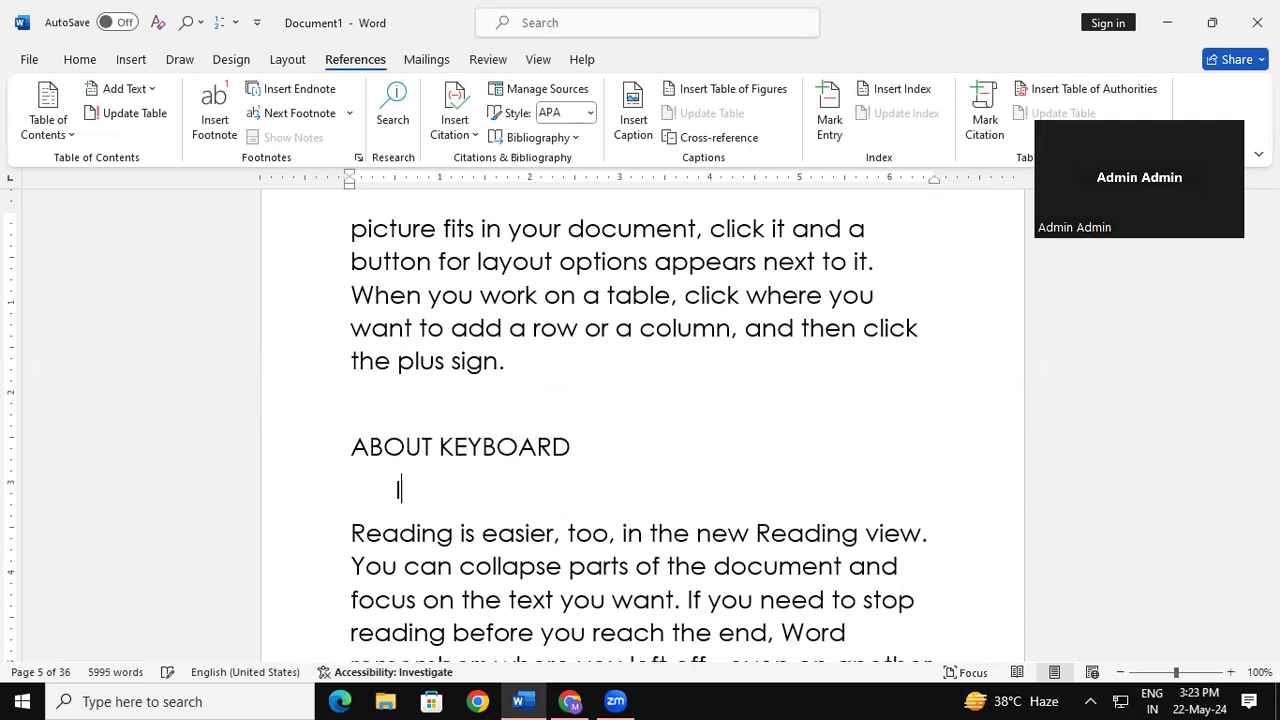
{"action": "type", "text": "NTRODUC"}
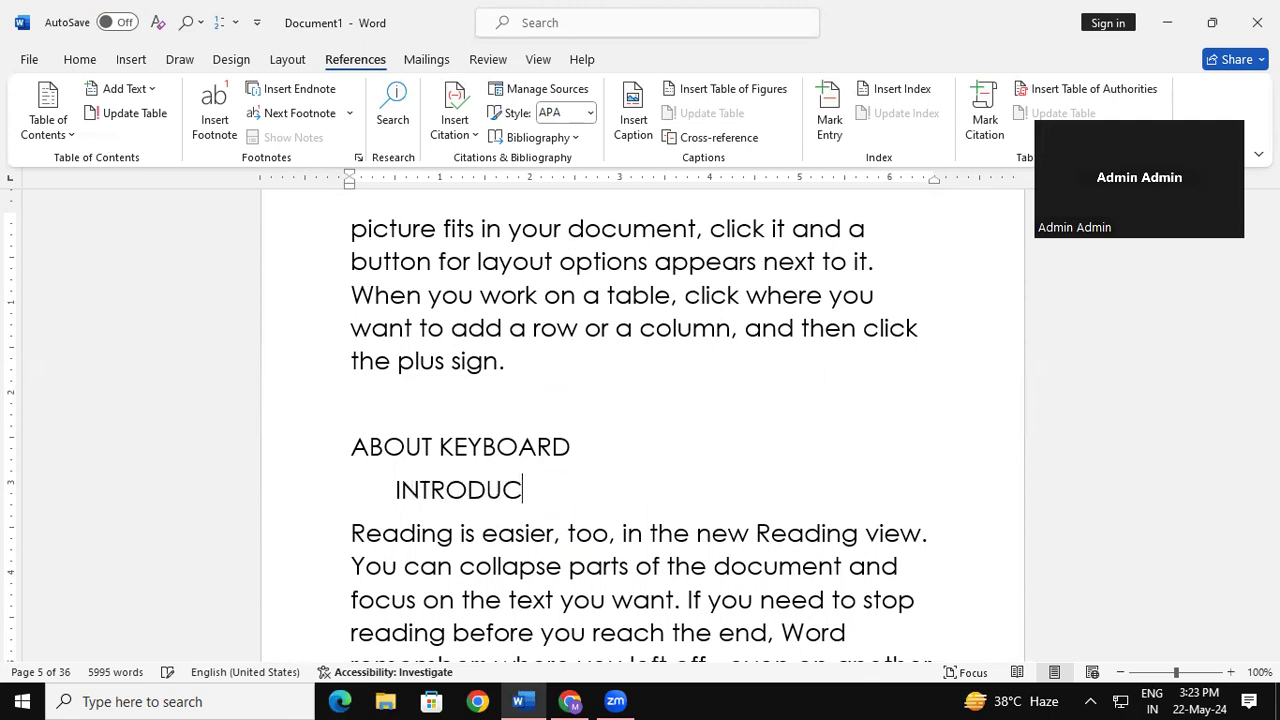
{"action": "type", "text": "TION OF KEYB"}
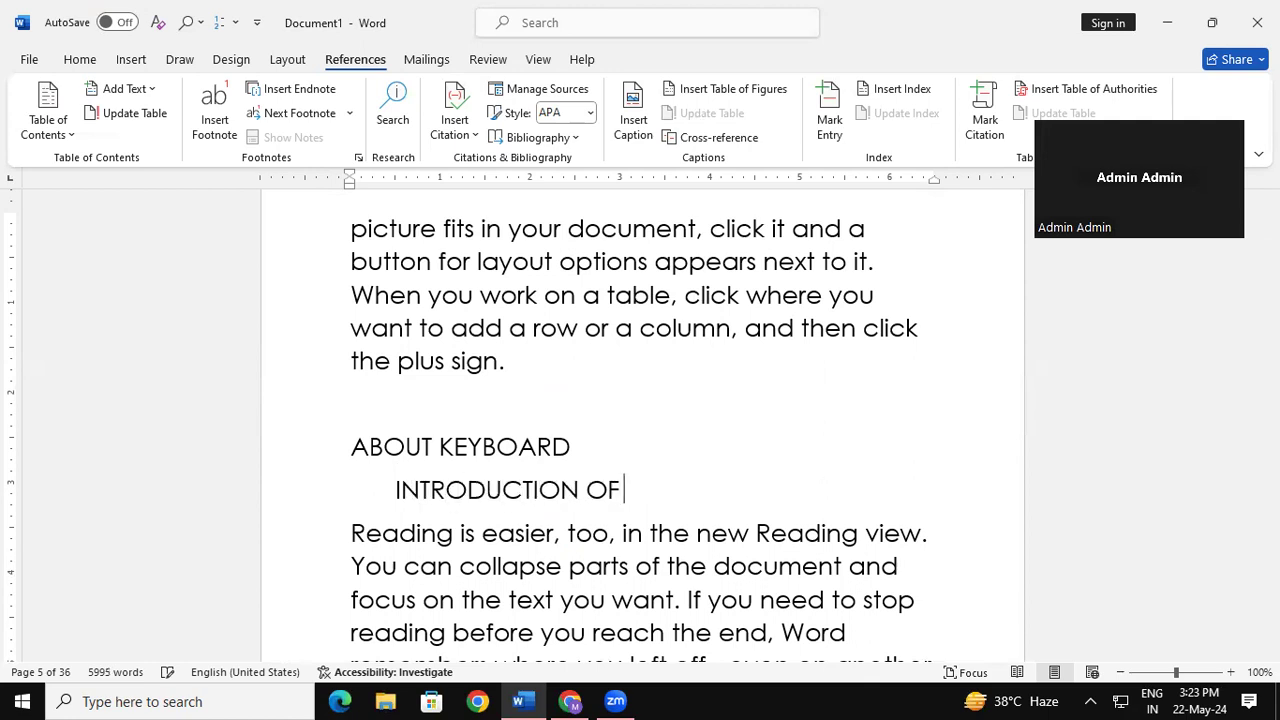
{"action": "type", "text": "ARD"}
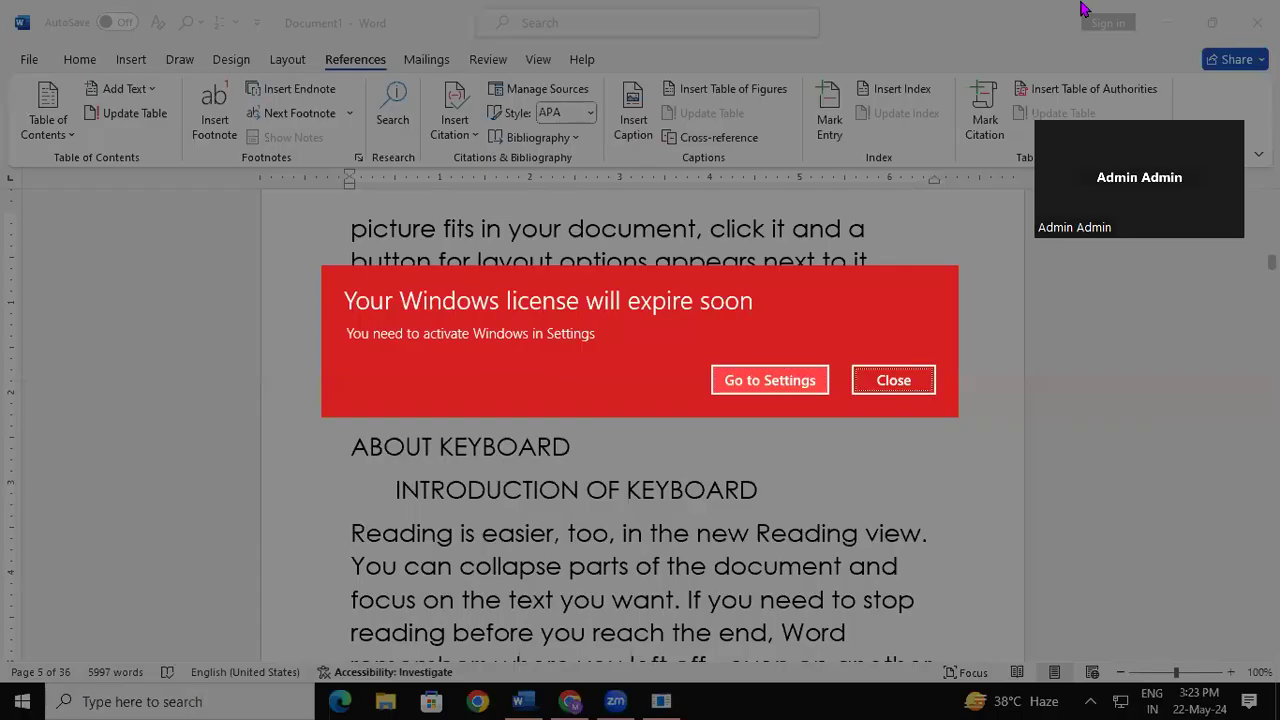
{"action": "left_click", "coordinate": [866, 381]}
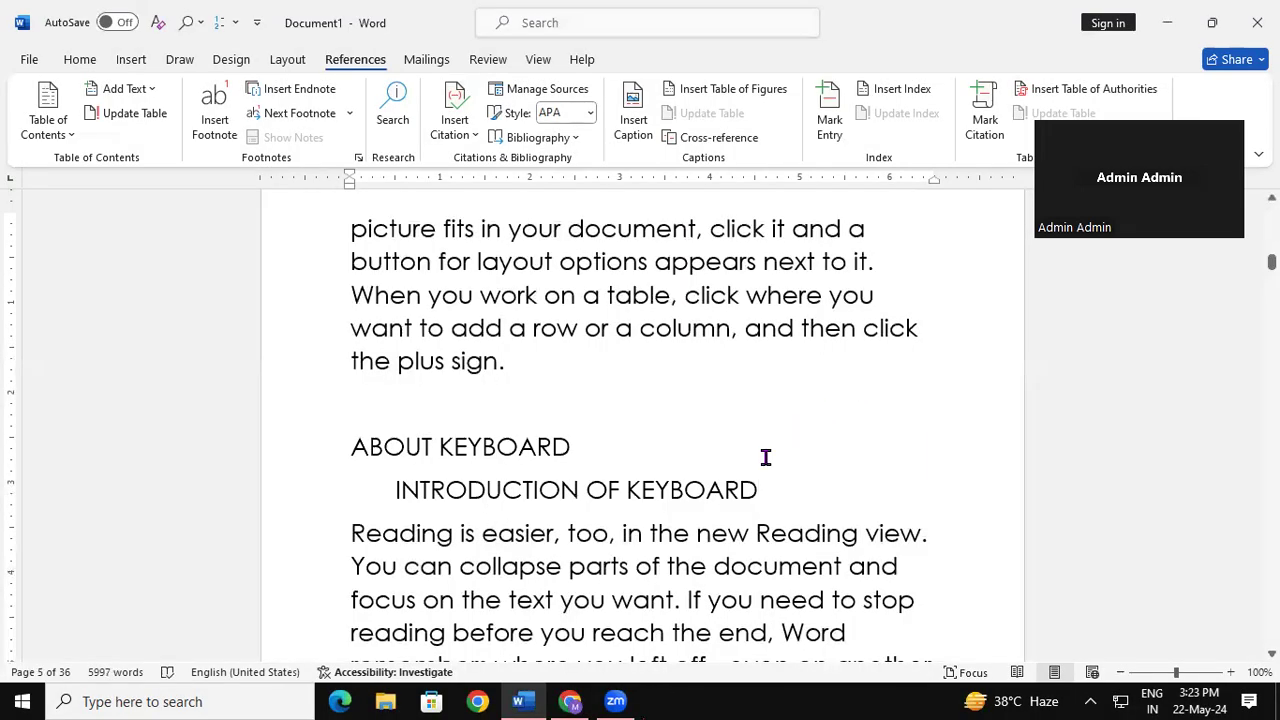
On page 6, insert blank lines and the heading "ABOUT CPU" above the paragraph starting "Themes and styles also help"
{"action": "scroll", "coordinate": [765, 457], "scroll_direction": "down", "scroll_amount": 15}
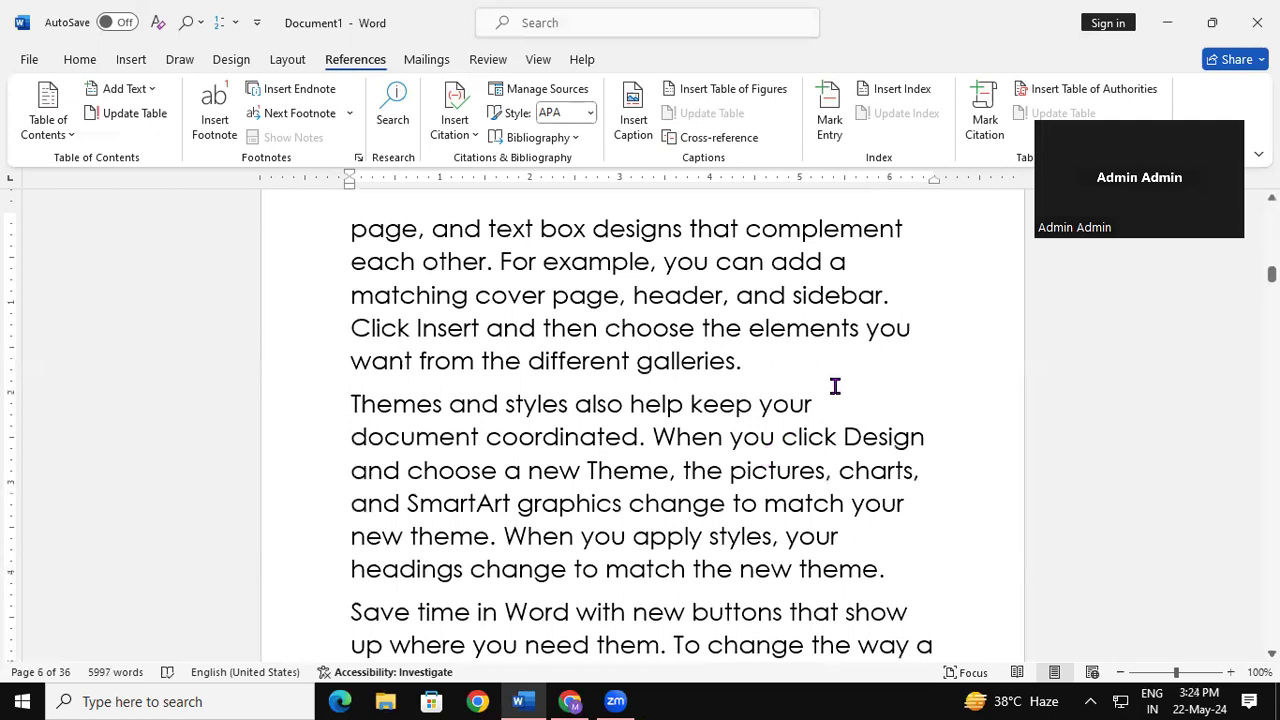
{"action": "key", "text": "Return"}
{"action": "key", "text": "Return"}
{"action": "key", "text": "Return"}
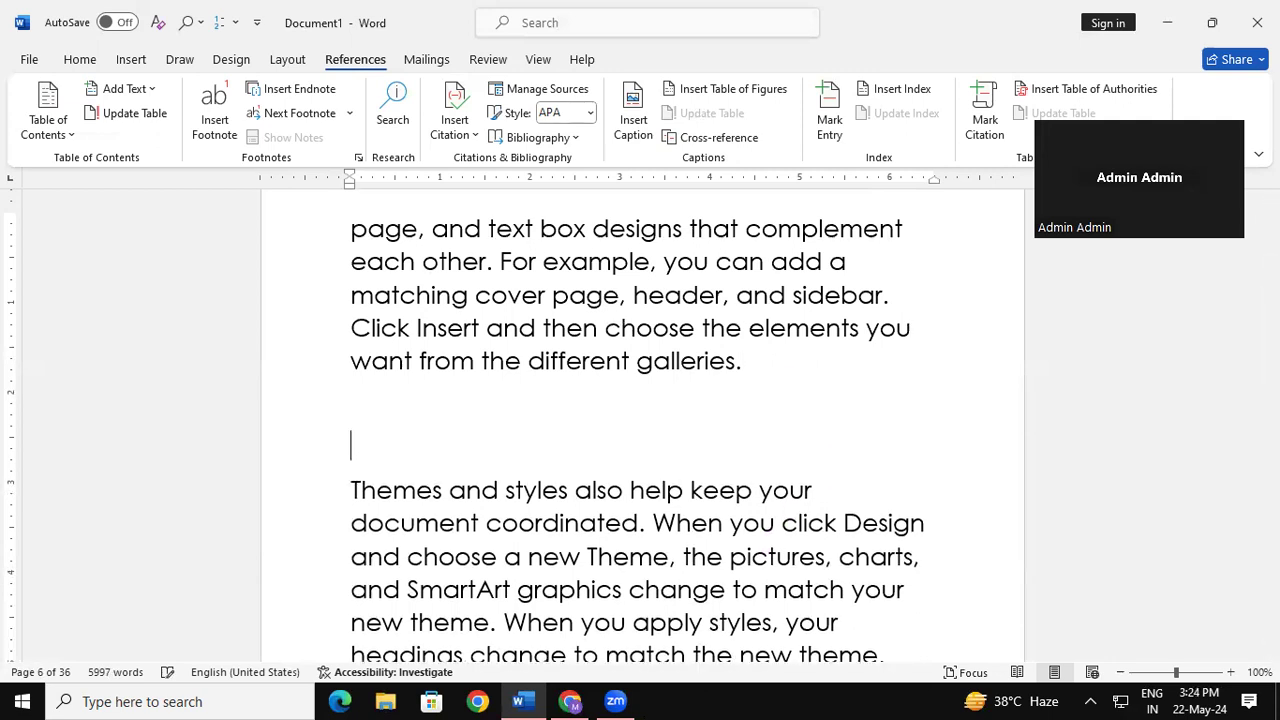
{"action": "type", "text": "ABOUT CPU"}
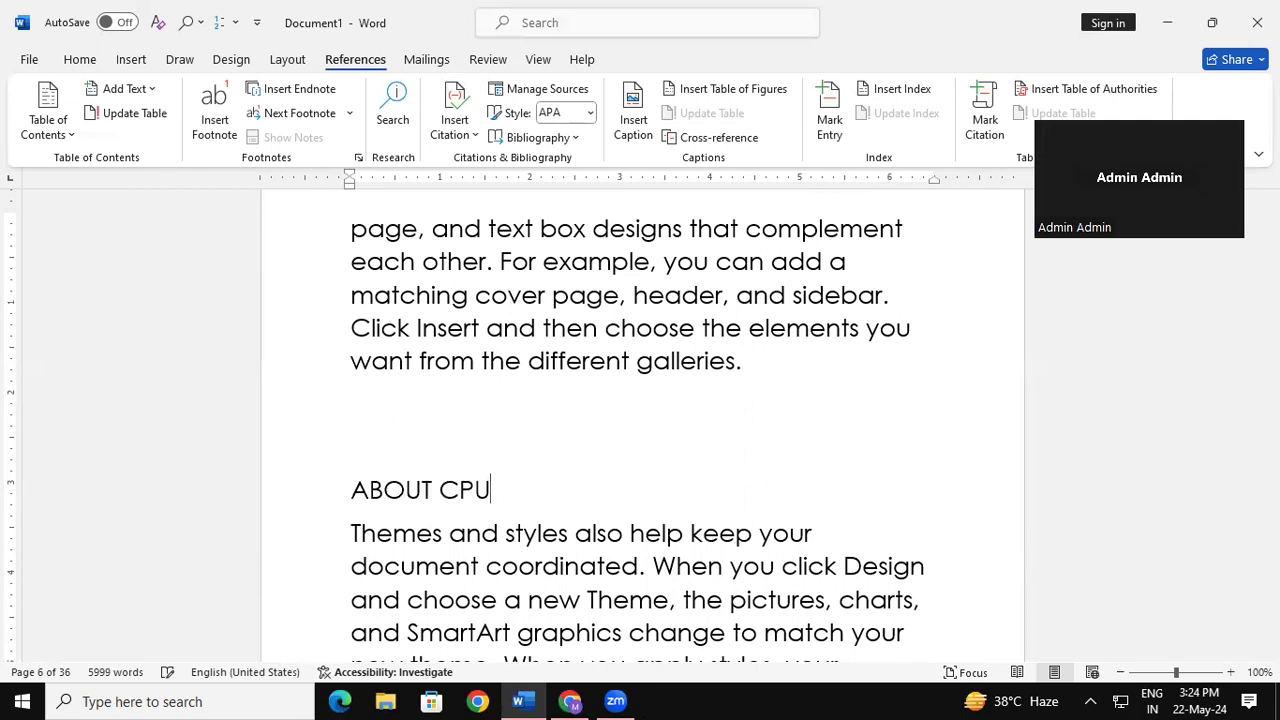
Add a tab-indented subheading line "INTRODUCTION OF CPU" directly below "ABOUT CPU"
{"action": "key", "text": "Return"}
{"action": "key", "text": "Tab"}
{"action": "type", "text": "INTRODUCTION OF CPU"}
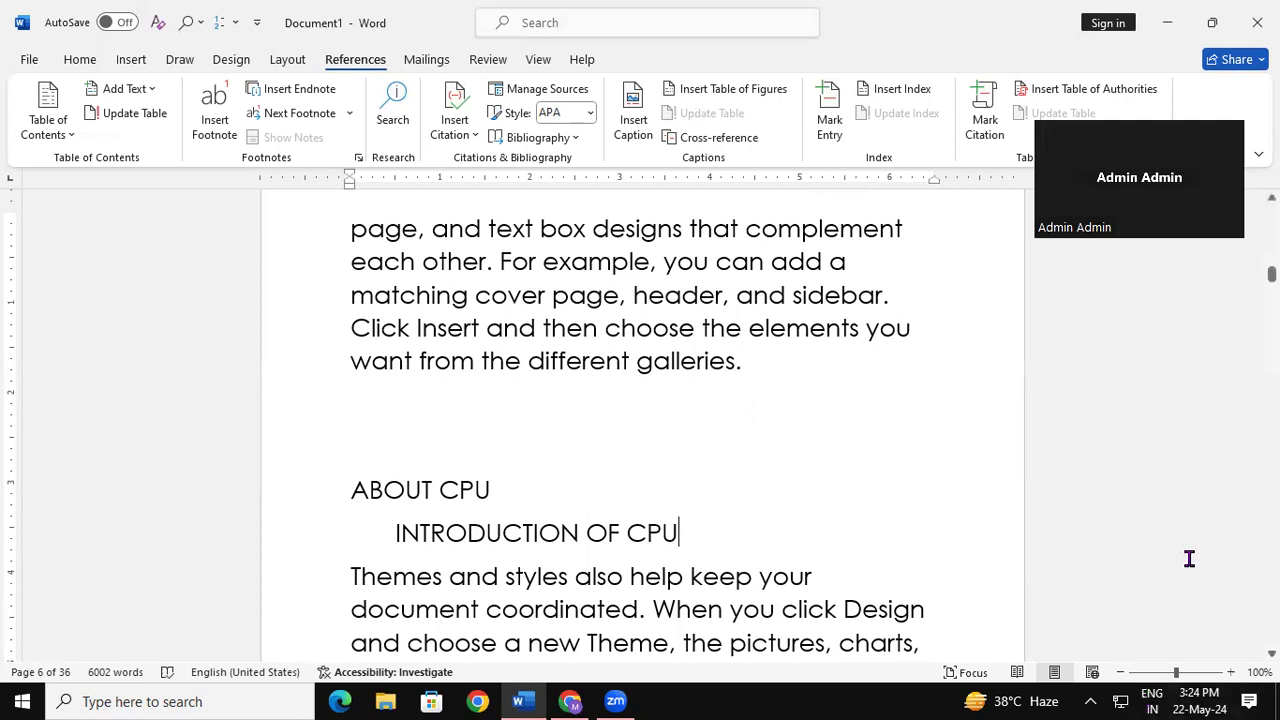
Insert blank lines before the next page-end paragraph starting "Themes and styles also help" to push it to the start of page 8
{"action": "key", "text": "Down"}
{"action": "key", "text": "Down"}
{"action": "key", "text": "Down"}
{"action": "key", "text": "Down"}
{"action": "key", "text": "Down"}
{"action": "key", "text": "Down"}
{"action": "key", "text": "Down"}
{"action": "key", "text": "Down"}
{"action": "key", "text": "Down"}
{"action": "key", "text": "Down"}
{"action": "key", "text": "Down"}
{"action": "key", "text": "Down"}
{"action": "key", "text": "Down"}
{"action": "key", "text": "Down"}
{"action": "key", "text": "Down"}
{"action": "key", "text": "Down"}
{"action": "key", "text": "Down"}
{"action": "key", "text": "Down"}
{"action": "key", "text": "Down"}
{"action": "key", "text": "Down"}
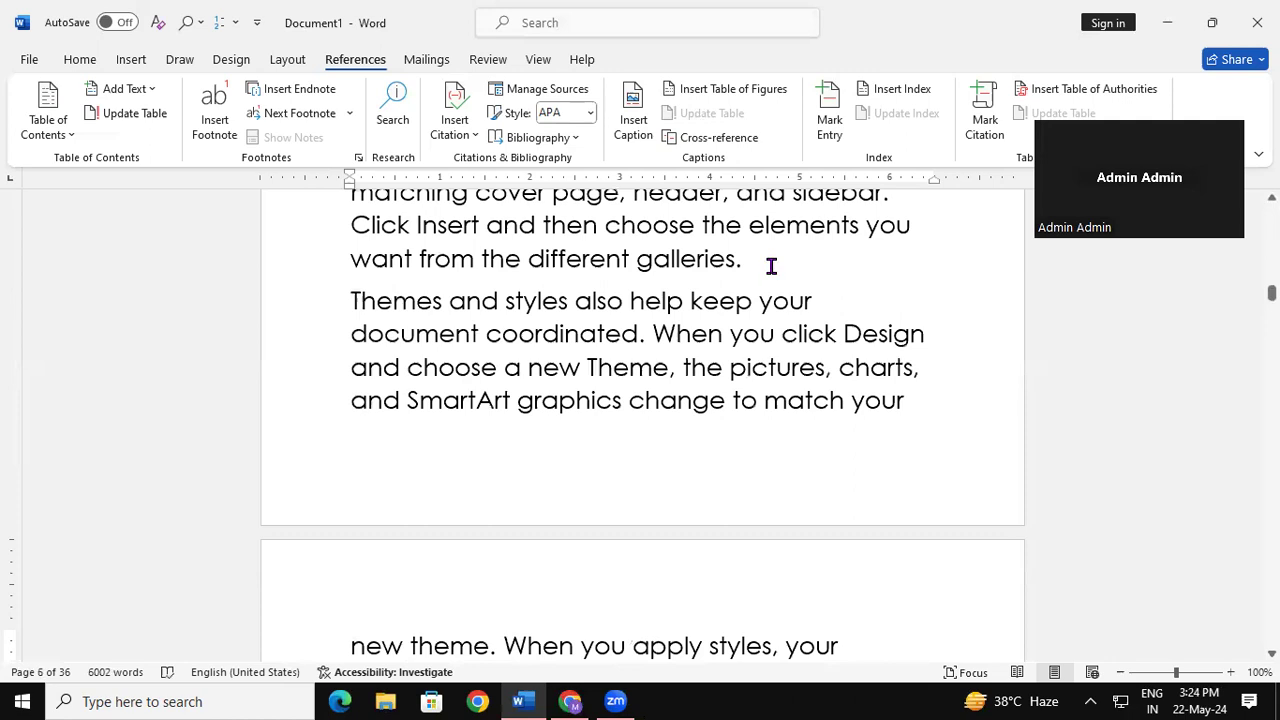
{"action": "key", "text": "Return"}
{"action": "key", "text": "Return"}
{"action": "key", "text": "Return"}
{"action": "key", "text": "Return"}
{"action": "key", "text": "Return"}
{"action": "key", "text": "Return"}
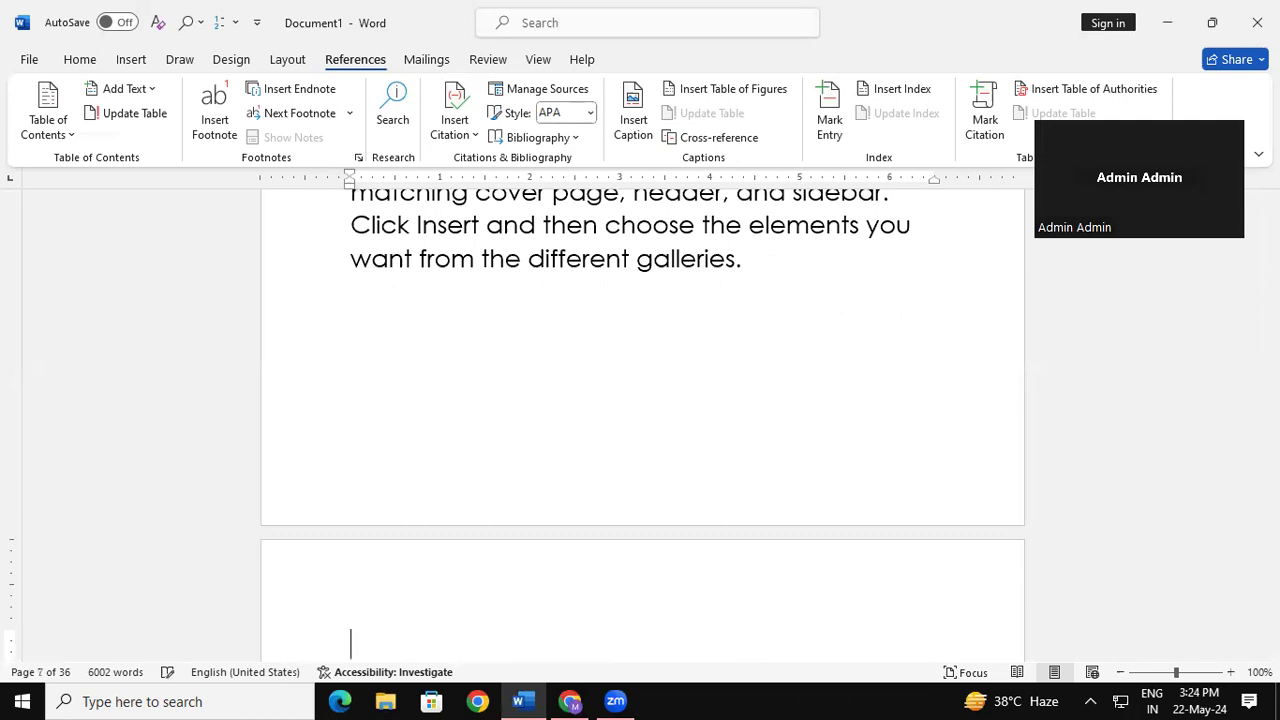
{"action": "key", "text": "Down"}
{"action": "key", "text": "Down"}
{"action": "key", "text": "Down"}
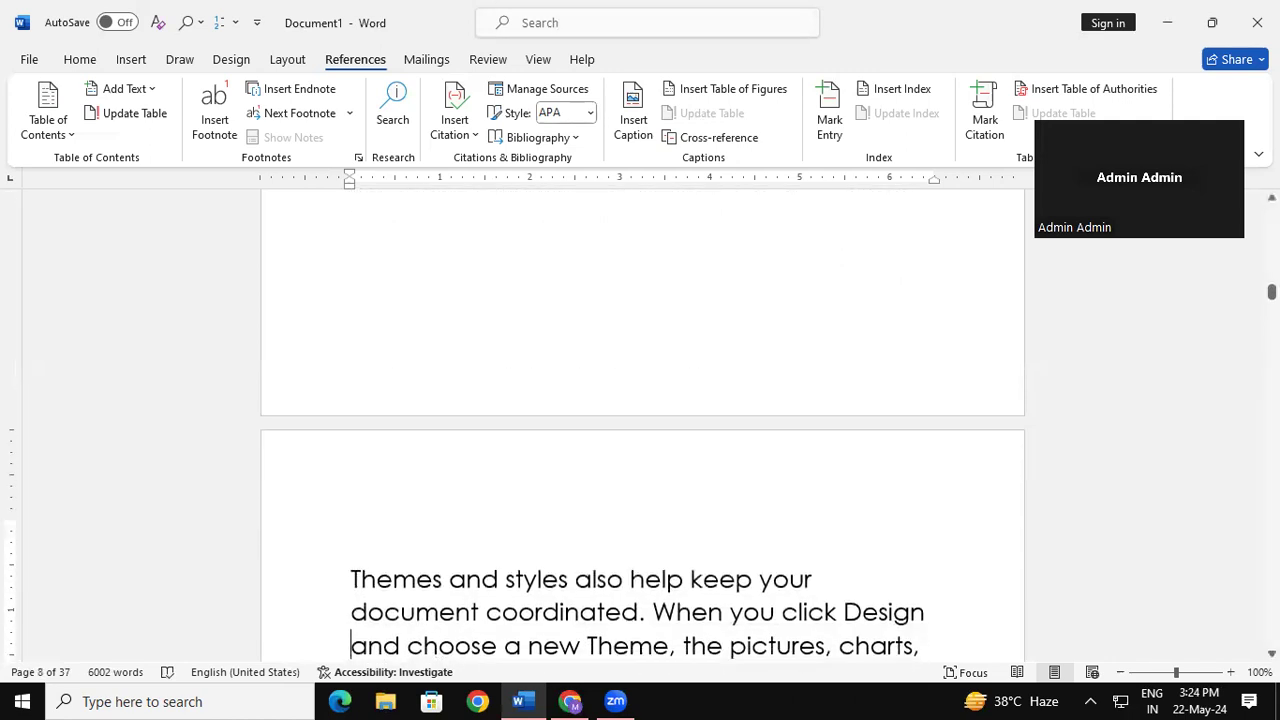
Enter the heading "ABOUT OUTPUT DEVICE" on the blank first line of page 8, above the "Themes and styles" paragraph
{"action": "left_click", "coordinate": [398, 508]}
{"action": "type", "text": "ABOUT"}
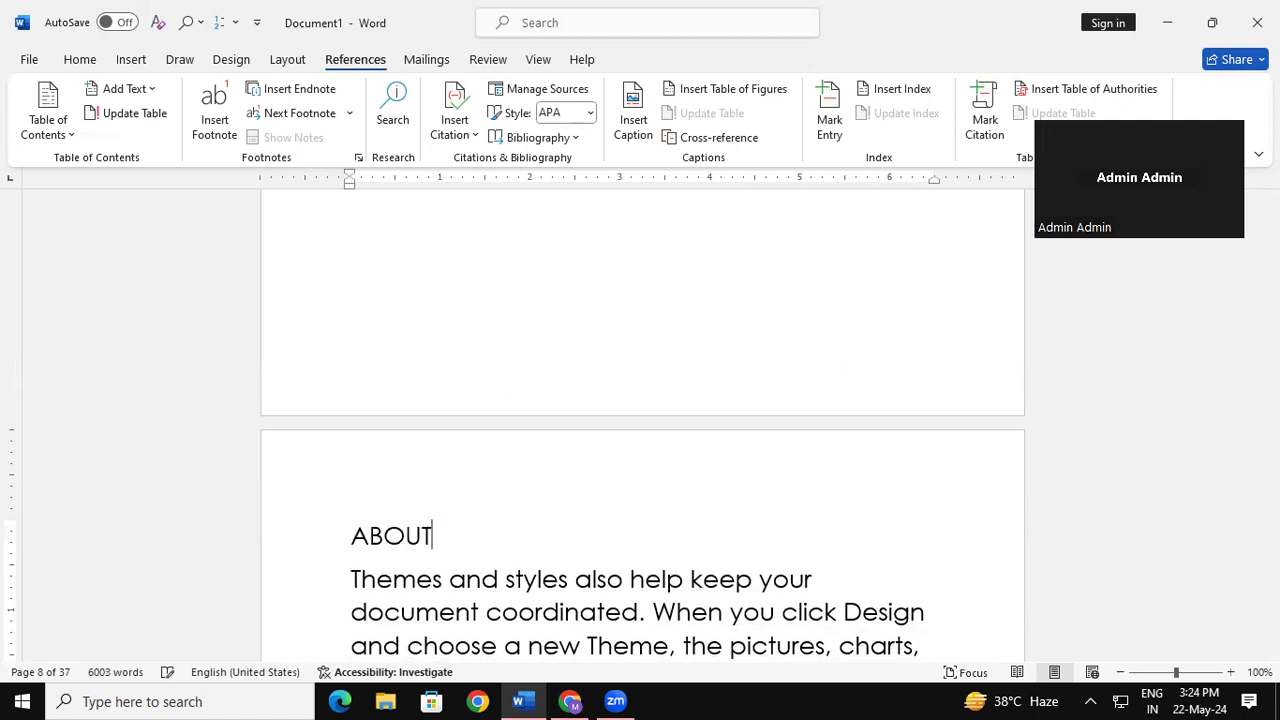
{"action": "type", "text": " OUTPUT DEVICE"}
Add a tab-indented subheading line "INTRODUCTION OF OUTPUT DEVICE" directly below "ABOUT OUTPUT DEVICE"
{"action": "key", "text": "Return"}
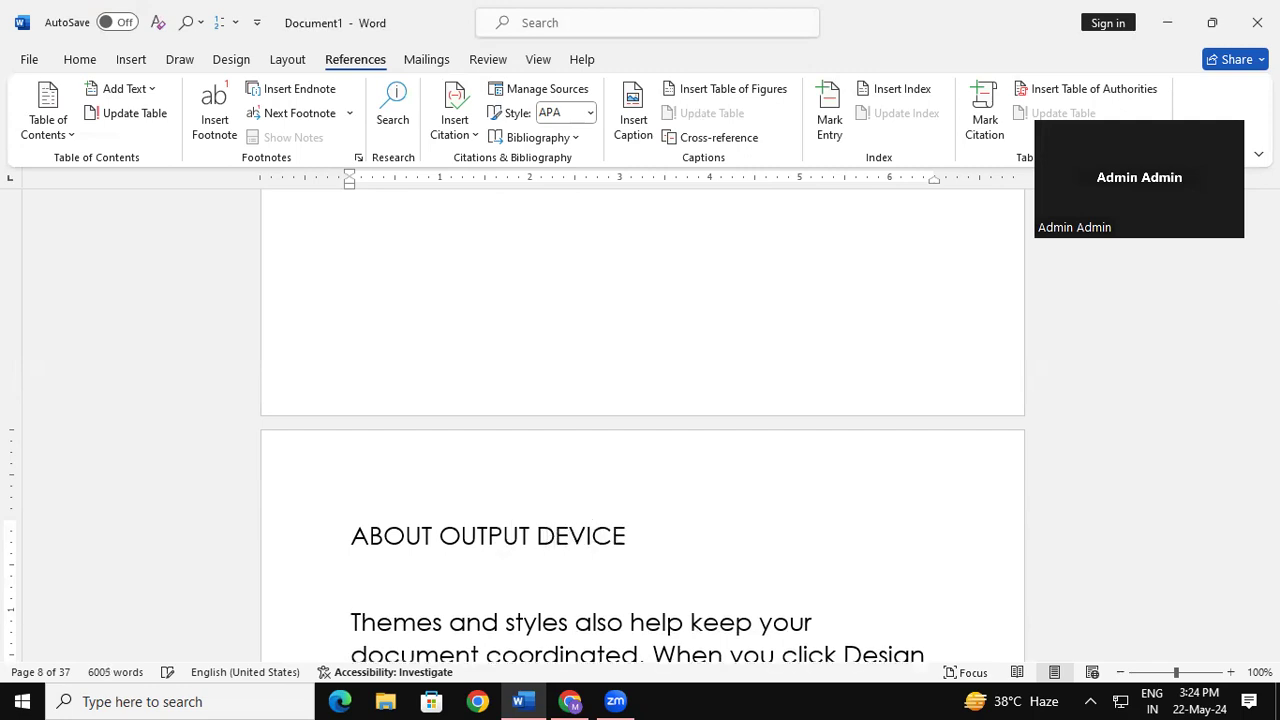
{"action": "type", "text": "INTRODUCT"}
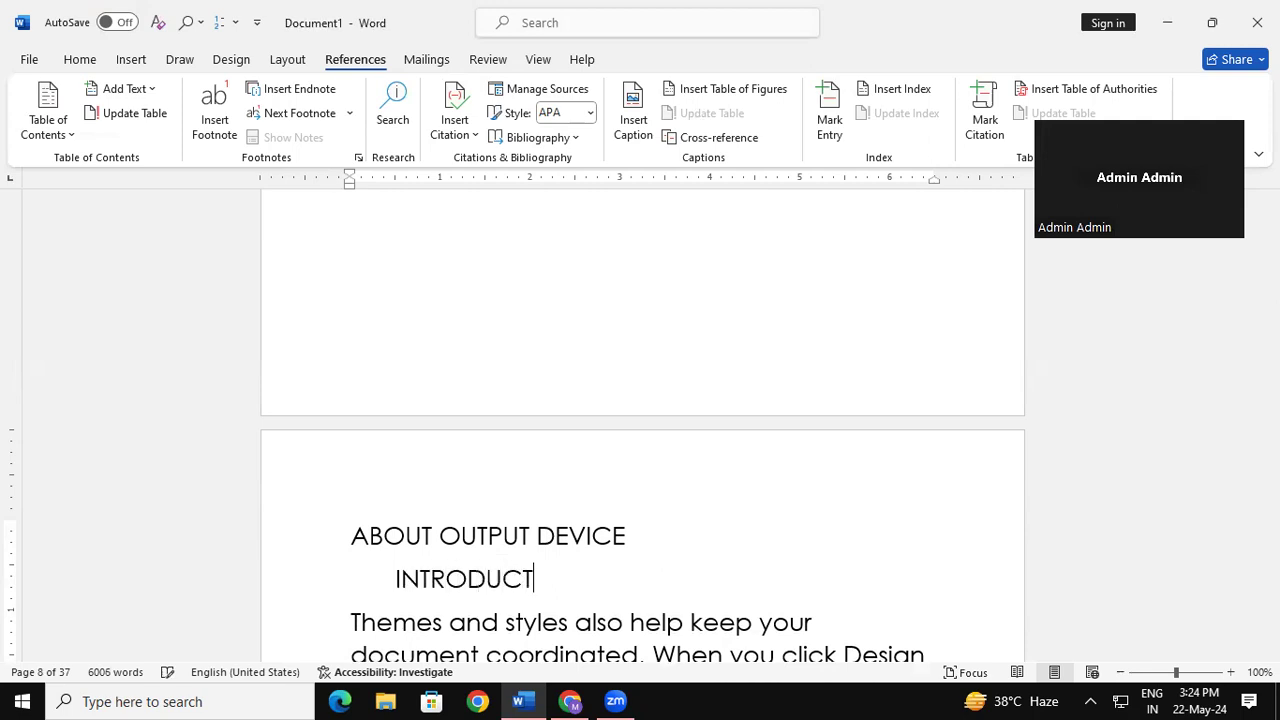
{"action": "type", "text": "ION OF OUTPUT D"}
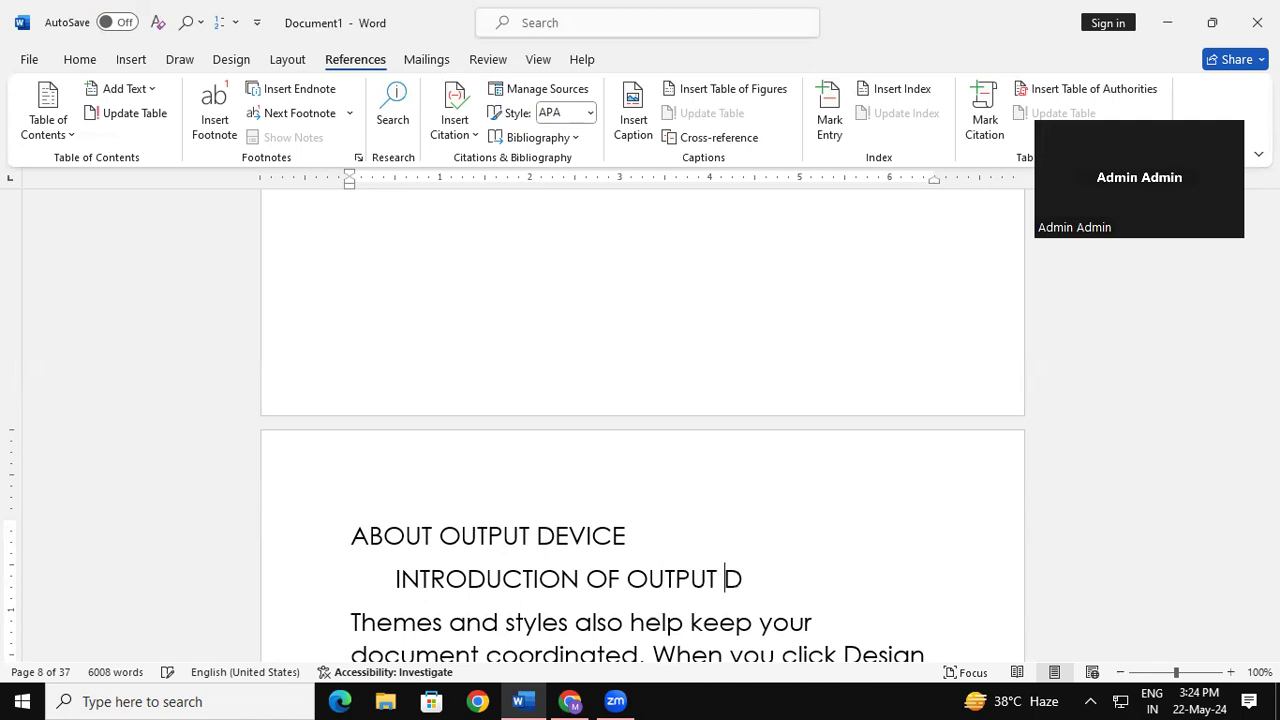
{"action": "type", "text": "EVICE"}
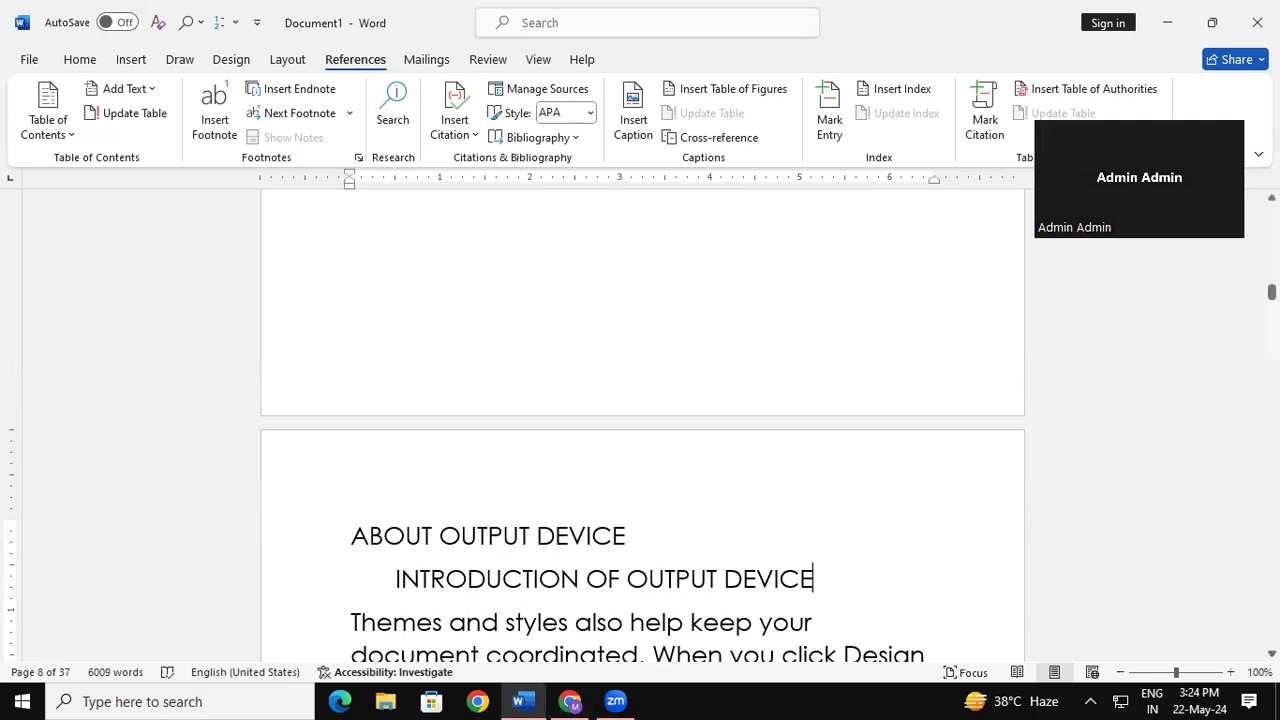
Insert an empty first page before the heading "ABOUT COMPUTER" so that the heading starts on page 2
{"action": "left_click_drag", "start_coordinate": [1272, 292], "coordinate": [1272, 211]}
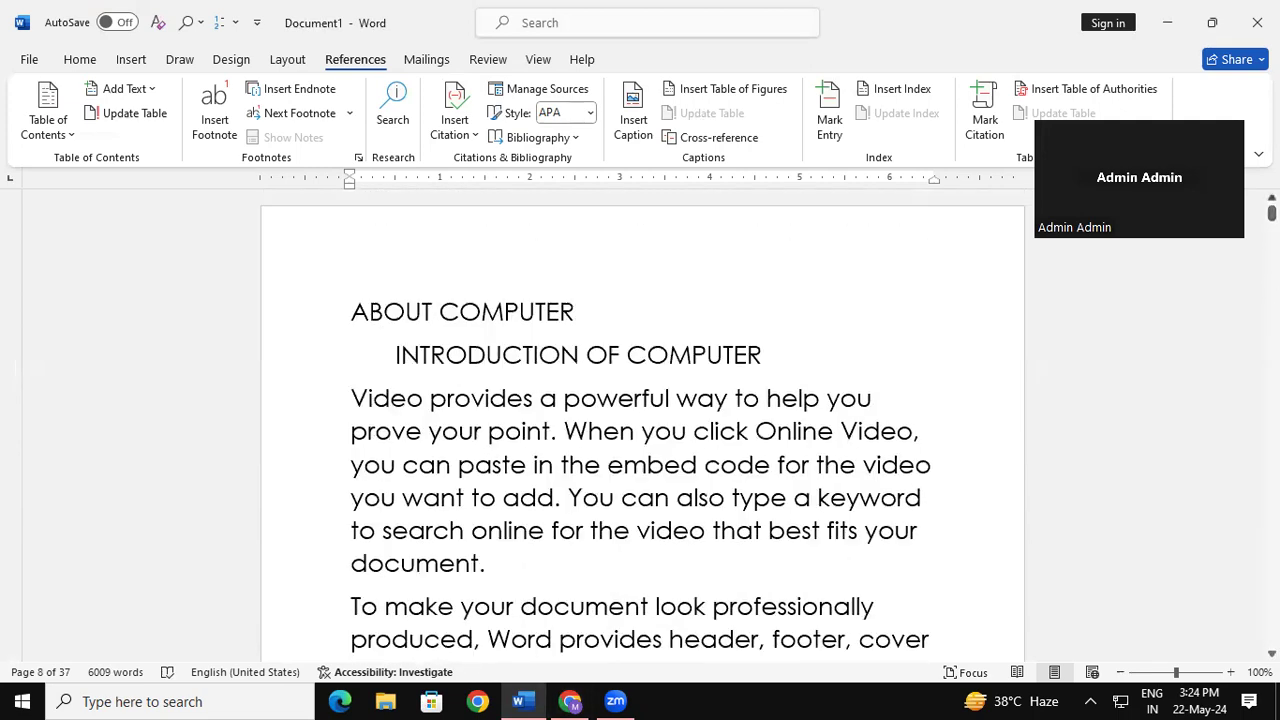
{"action": "left_click", "coordinate": [343, 308]}
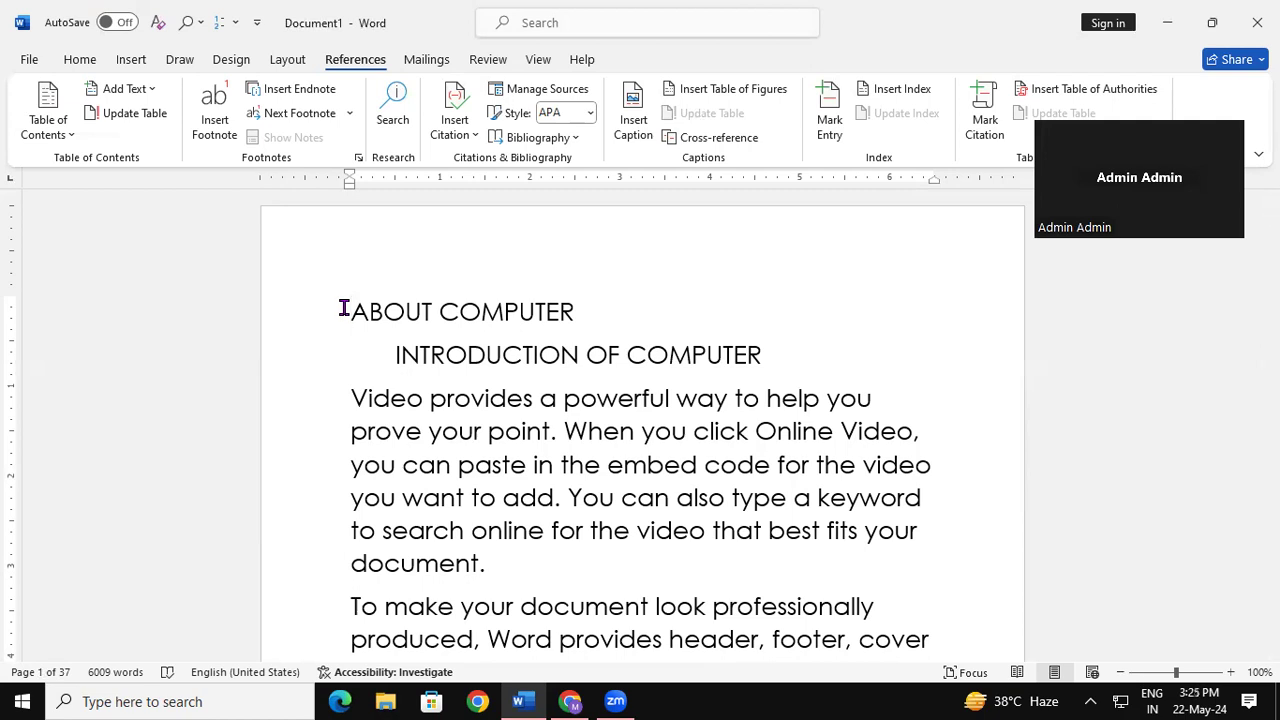
{"action": "scroll", "coordinate": [343, 308], "scroll_direction": "up", "scroll_amount": 5}
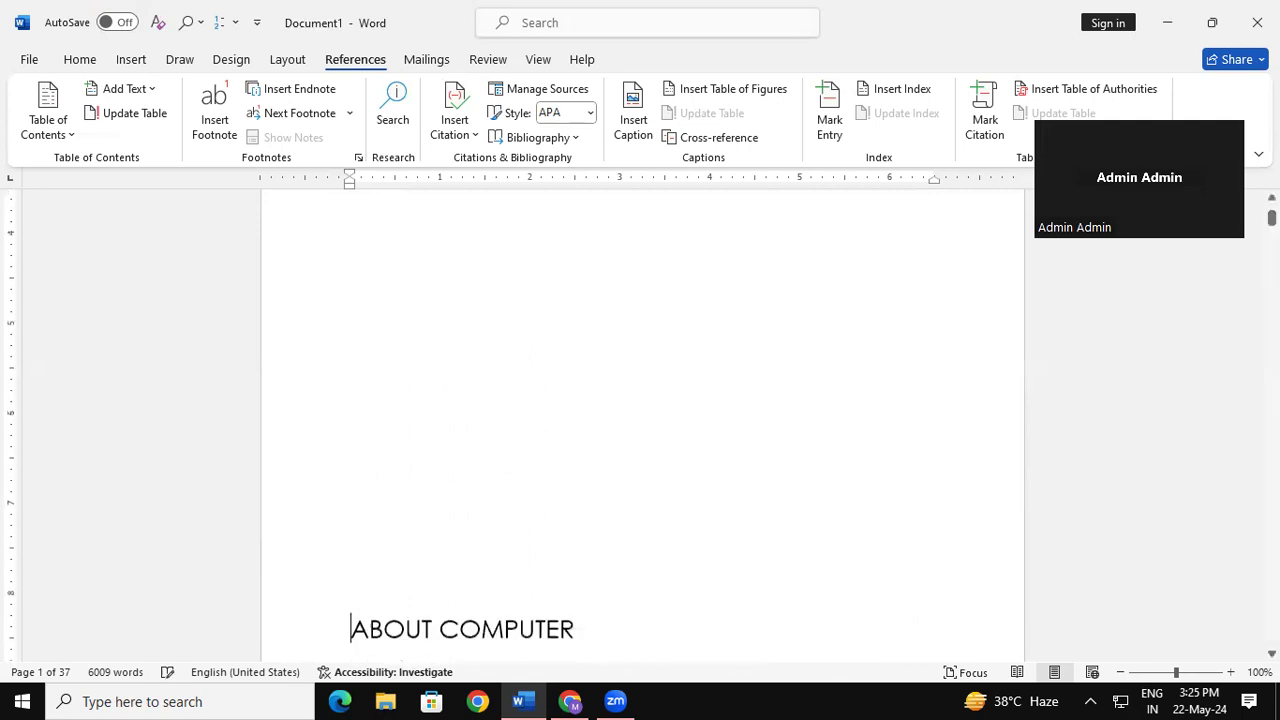
{"action": "key", "text": "ctrl+Return"}
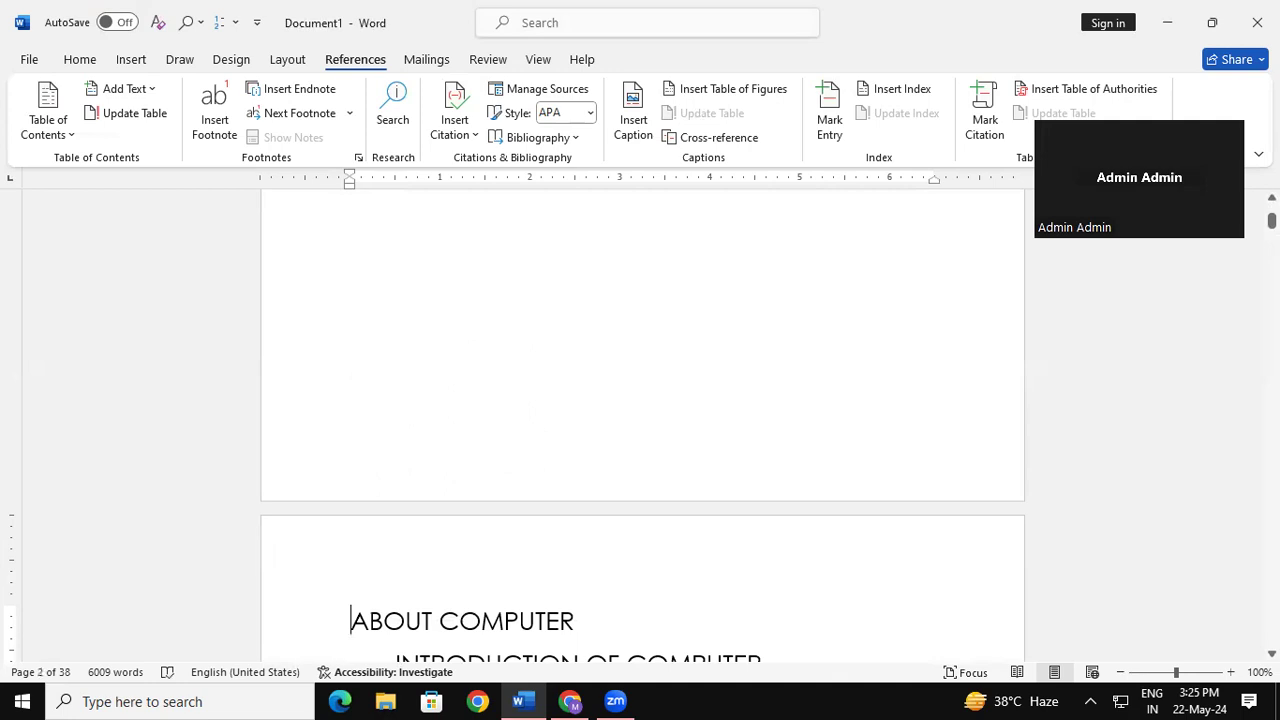
Mark the heading "ABOUT COMPUTER" as a Level 1 entry for the table of contents
{"action": "scroll", "coordinate": [674, 517], "scroll_direction": "down", "scroll_amount": 1}
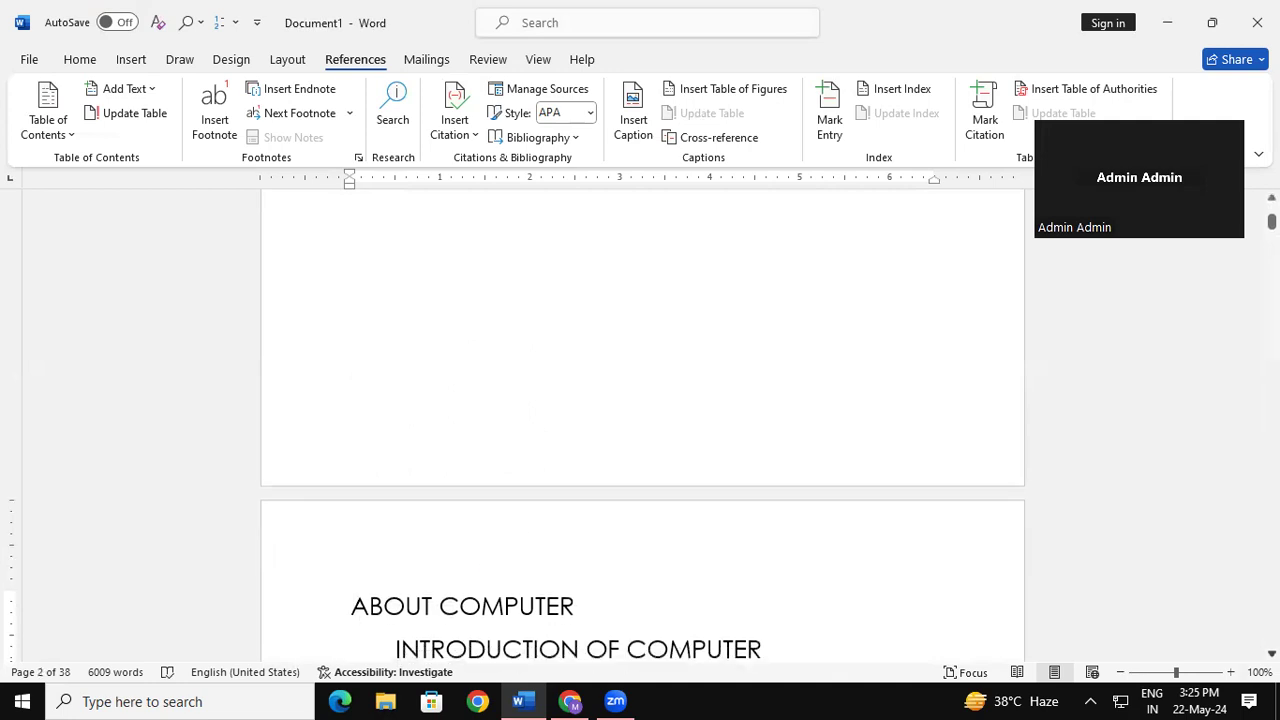
{"action": "scroll", "coordinate": [642, 500], "scroll_direction": "down", "scroll_amount": 2}
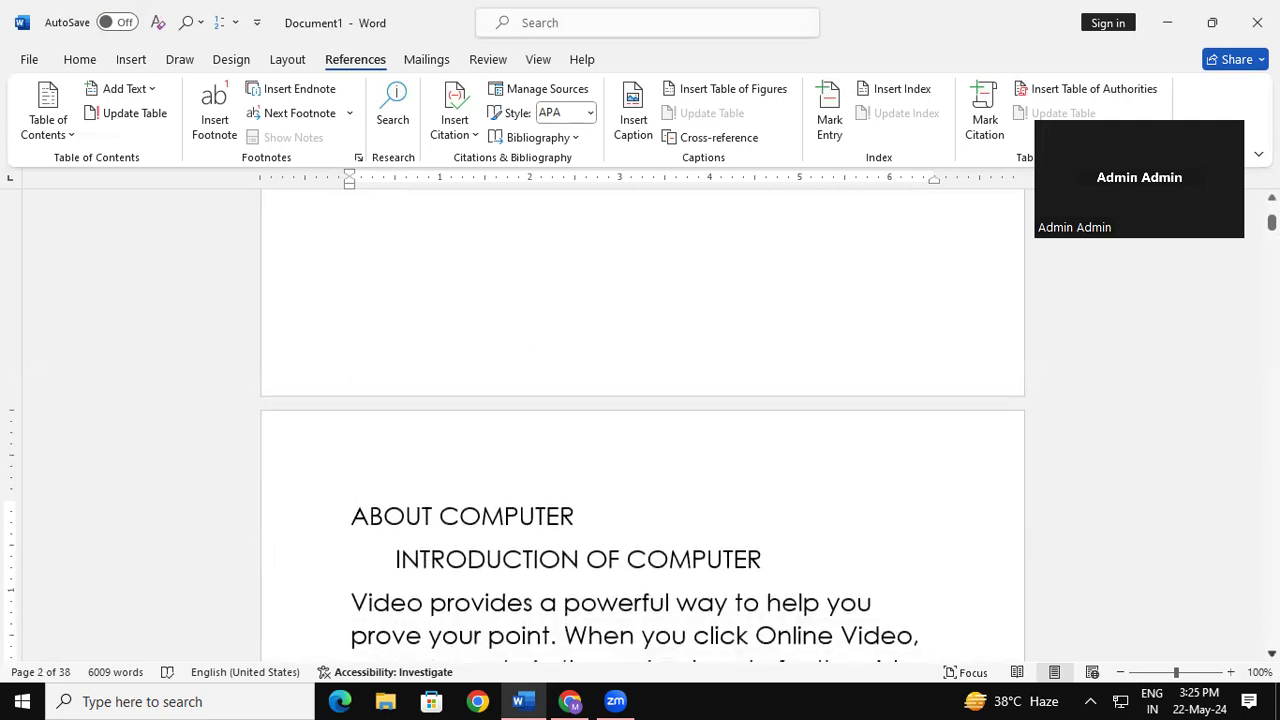
{"action": "left_click_drag", "start_coordinate": [349, 514], "coordinate": [585, 513]}
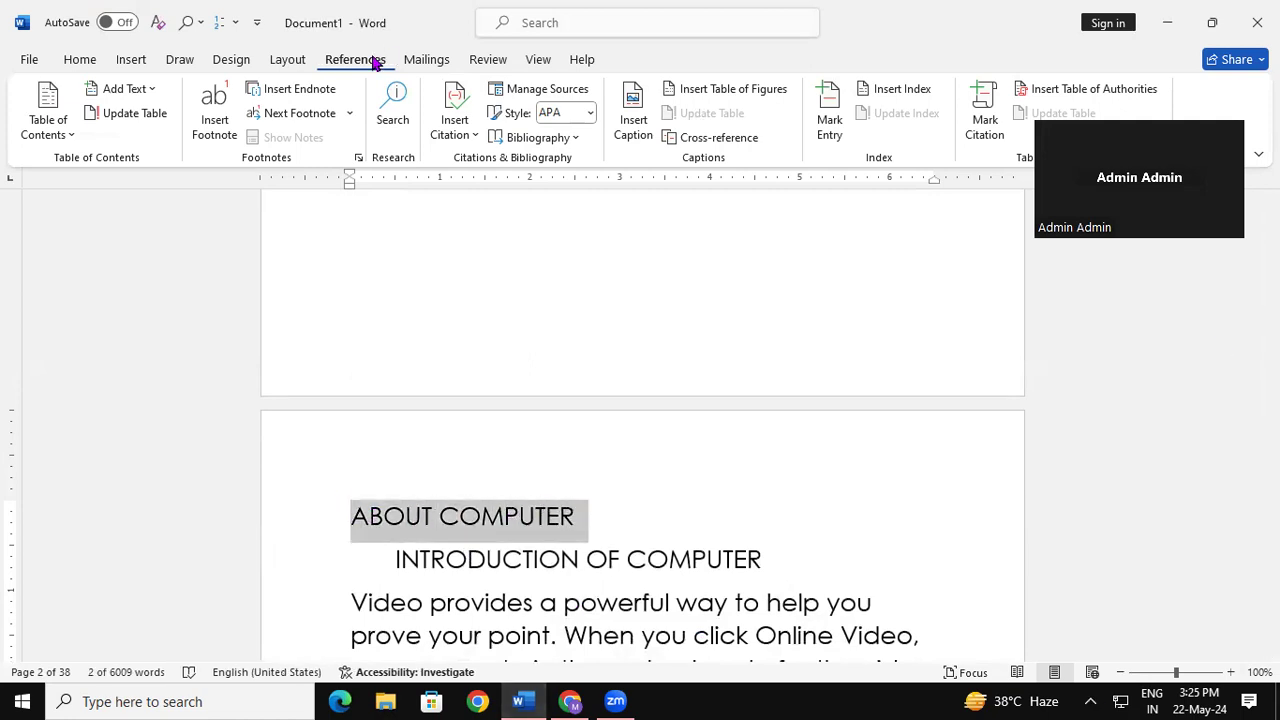
{"action": "left_click", "coordinate": [146, 92]}
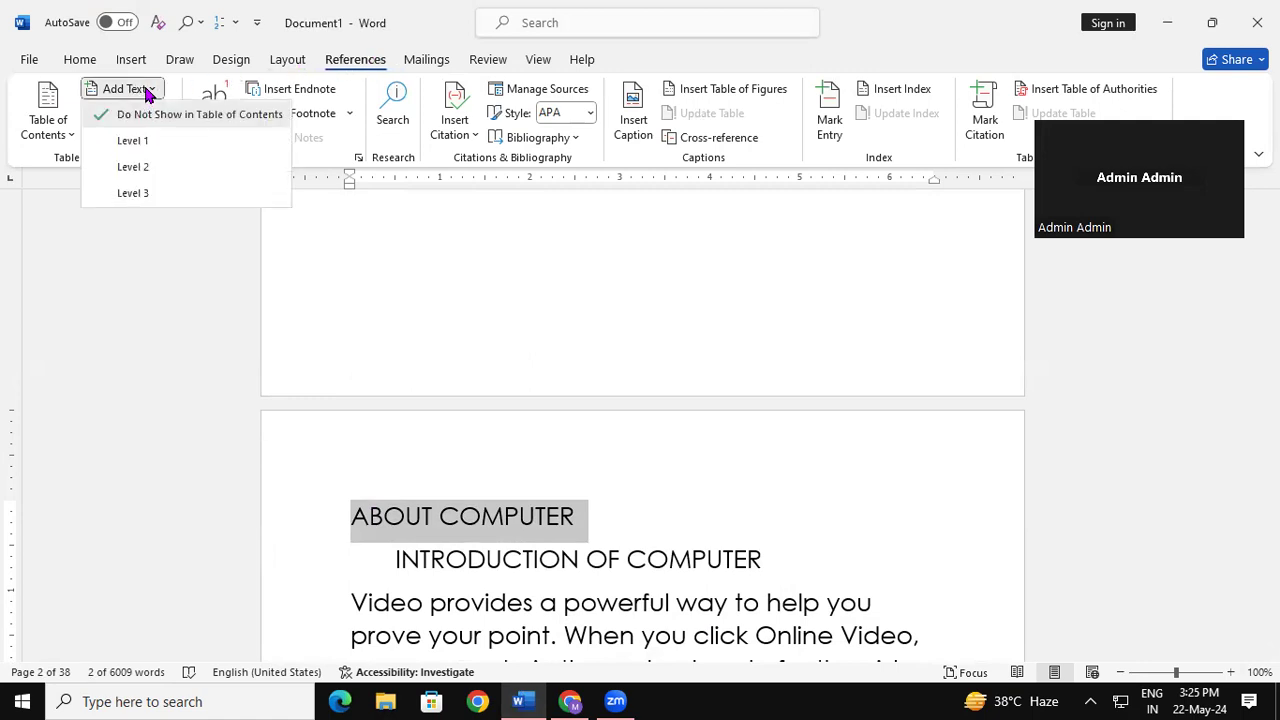
{"action": "left_click", "coordinate": [165, 140]}
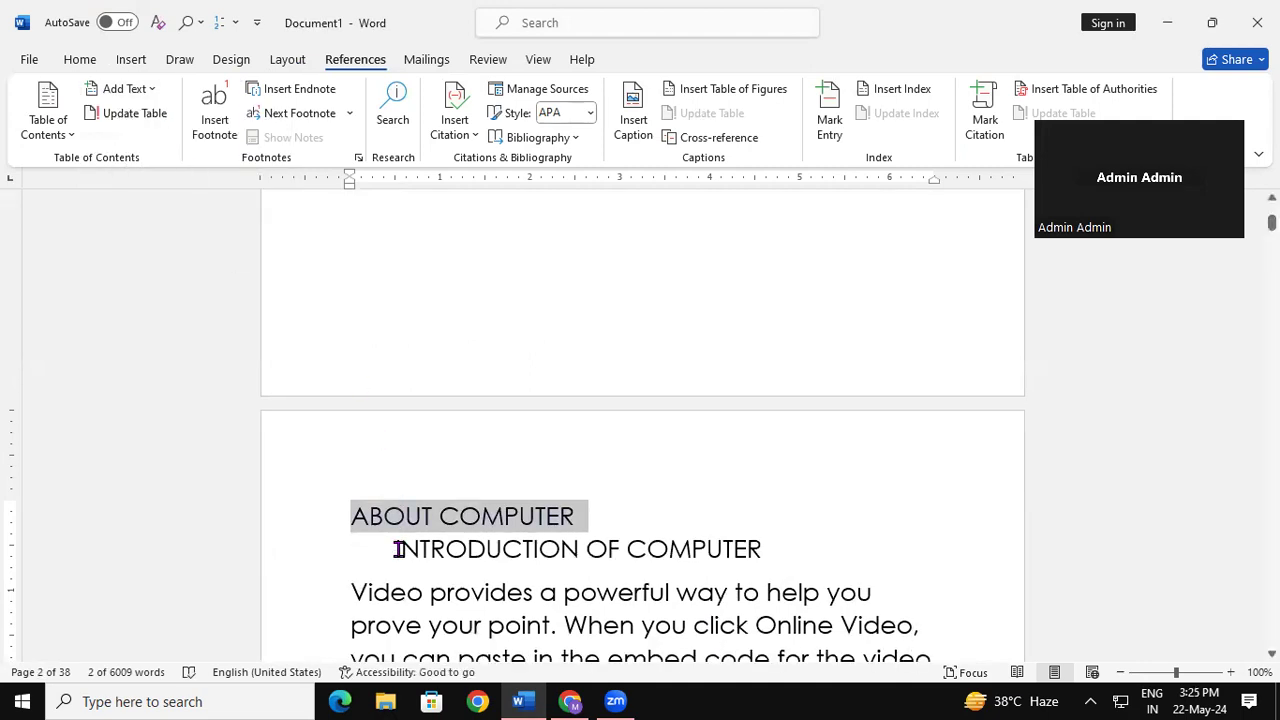
Mark the subheading "INTRODUCTION OF COMPUTER" as a Level 2 table of contents entry
{"action": "left_click_drag", "start_coordinate": [393, 549], "coordinate": [777, 554]}
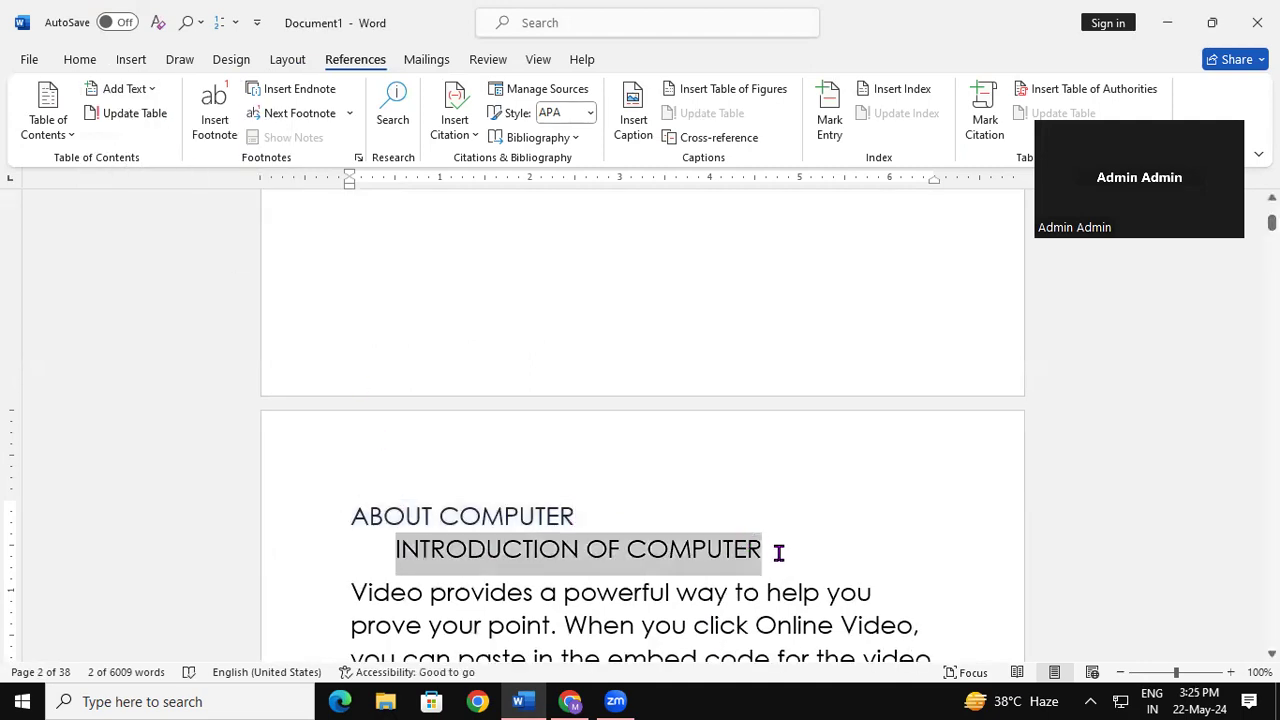
{"action": "left_click", "coordinate": [126, 89]}
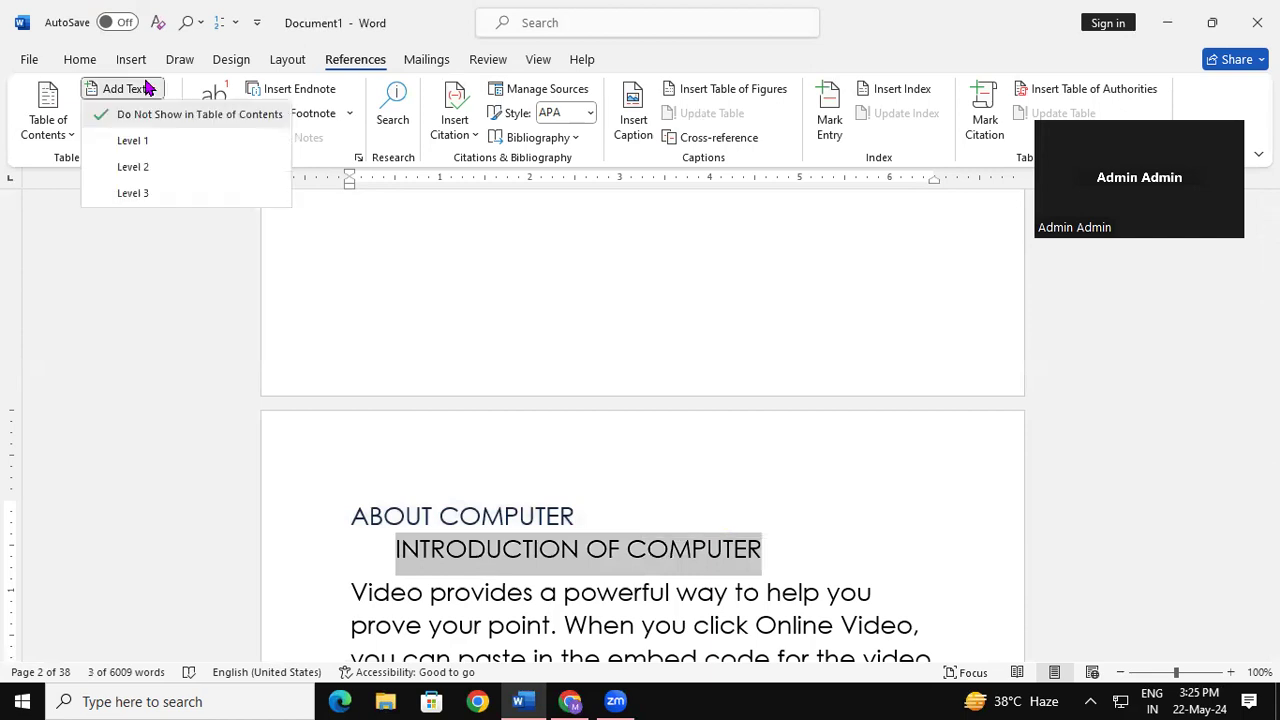
{"action": "left_click", "coordinate": [172, 172]}
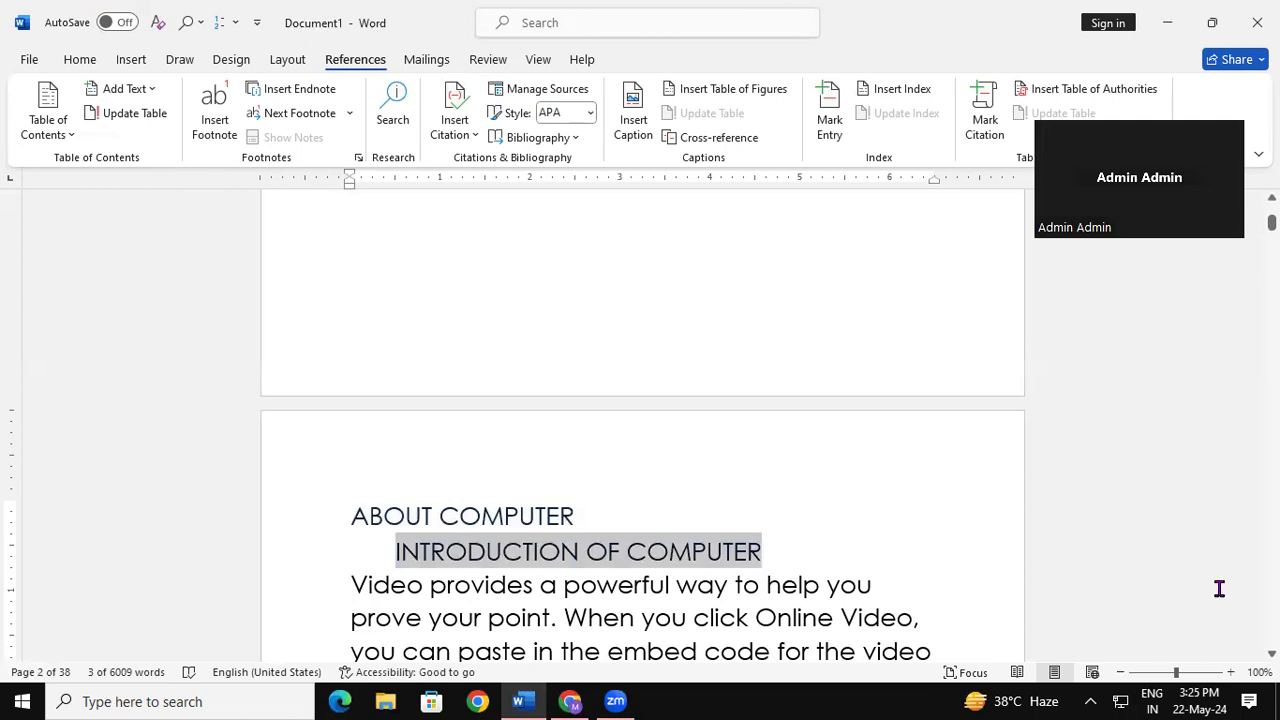
Mark the heading "ABOUT MOUSE" on page 3 as a Level 1 table of contents entry
{"action": "scroll", "coordinate": [642, 420], "scroll_direction": "down", "scroll_amount": 5}
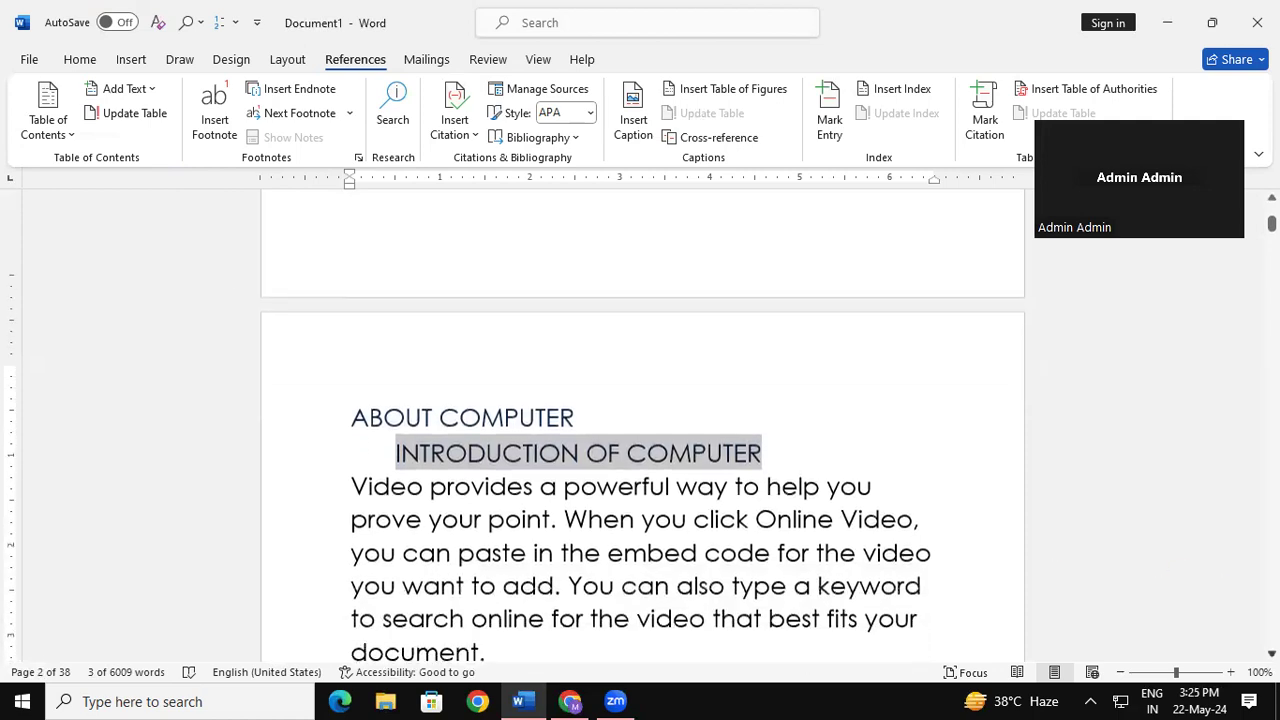
{"action": "scroll", "coordinate": [642, 420], "scroll_direction": "down", "scroll_amount": 5}
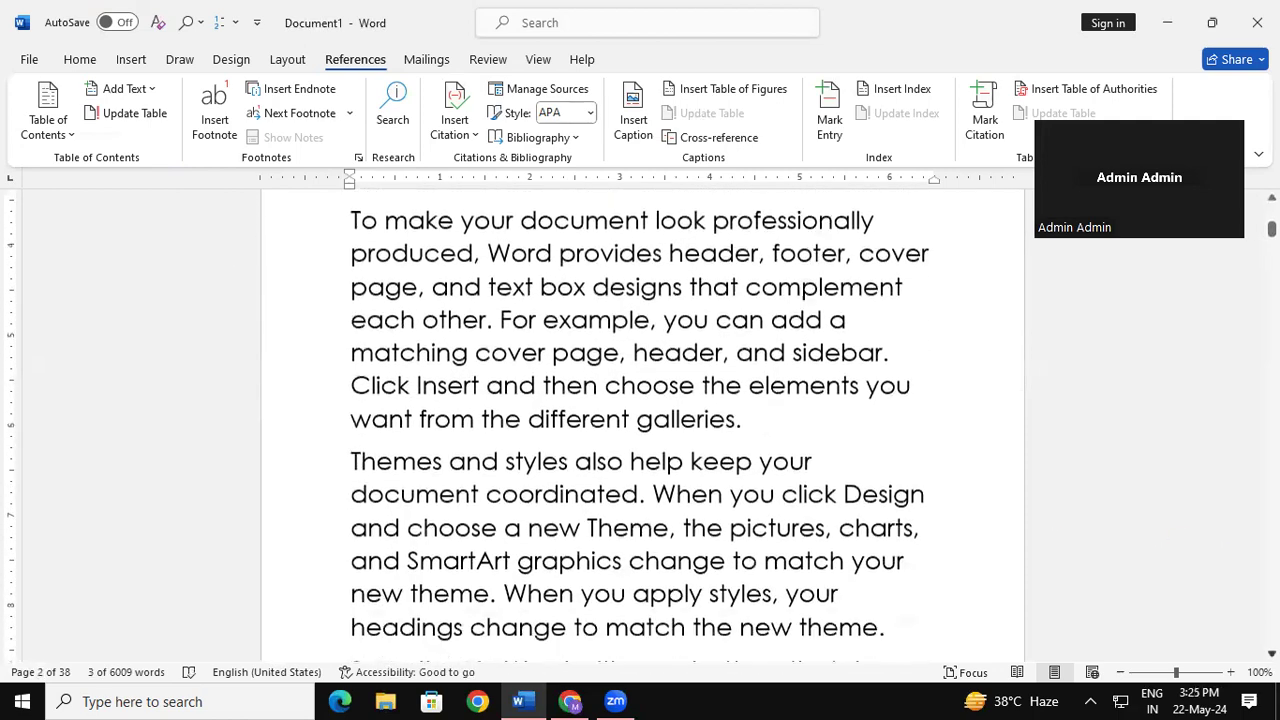
{"action": "scroll", "coordinate": [897, 497], "scroll_direction": "down", "scroll_amount": 3}
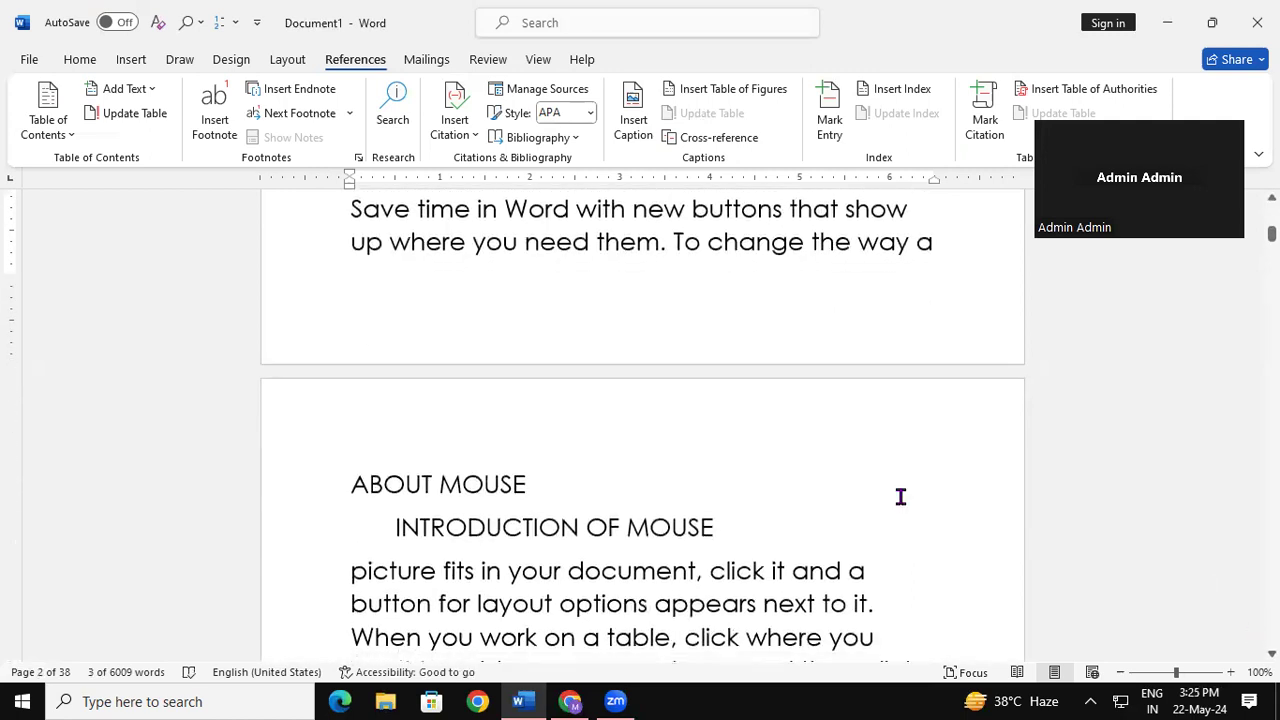
{"action": "left_click_drag", "start_coordinate": [367, 483], "coordinate": [583, 489]}
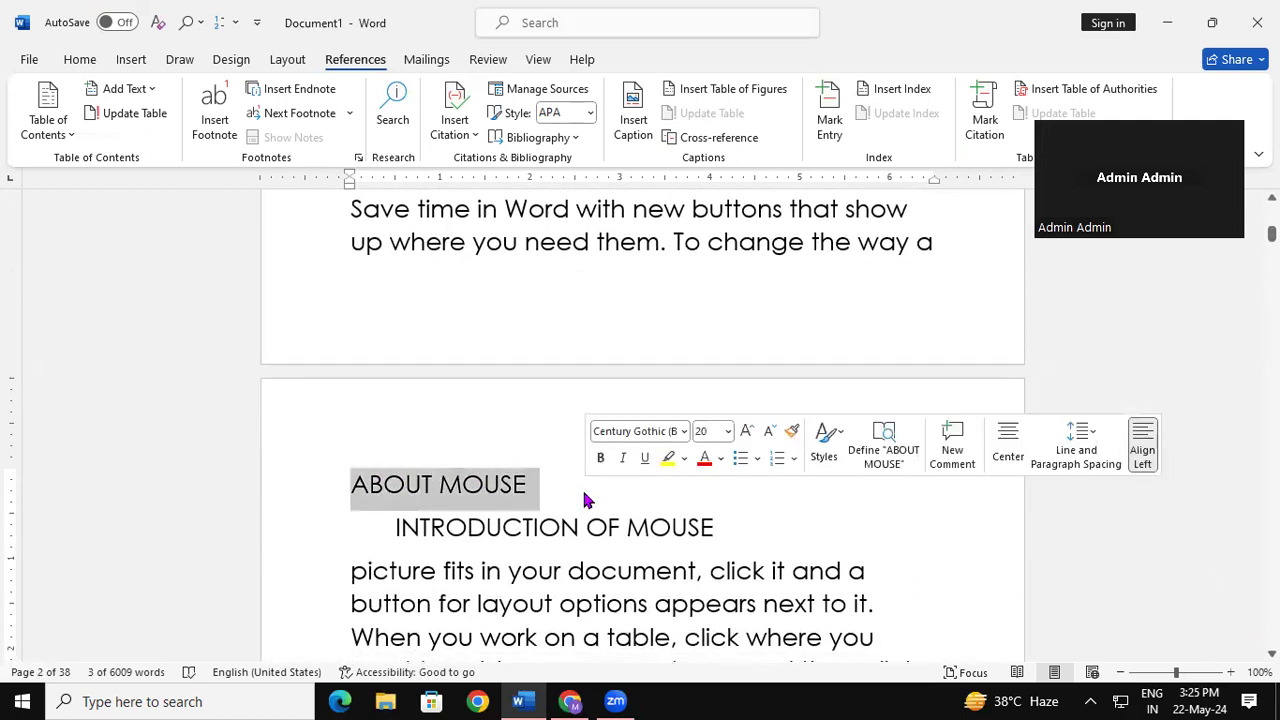
{"action": "left_click", "coordinate": [137, 91]}
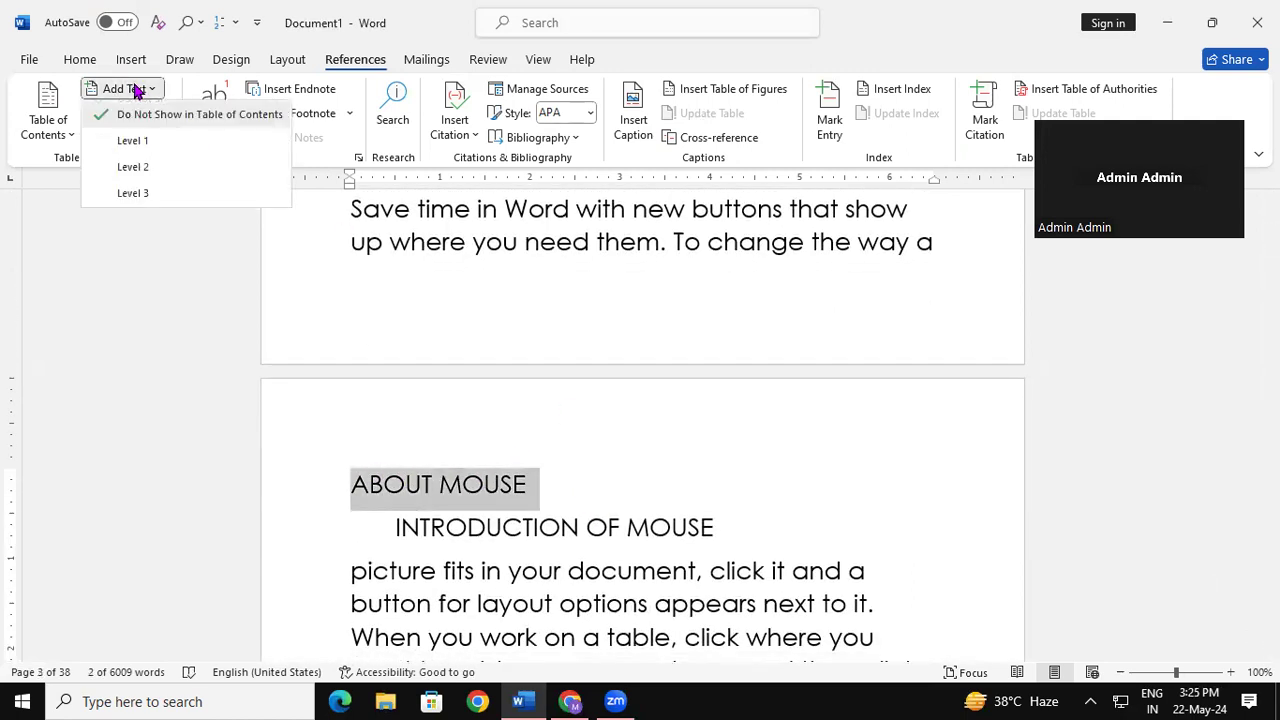
{"action": "left_click", "coordinate": [159, 146]}
Mark the subheading "INTRODUCTION OF MOUSE" as a Level 2 table of contents entry
{"action": "left_click_drag", "start_coordinate": [386, 517], "coordinate": [740, 526]}
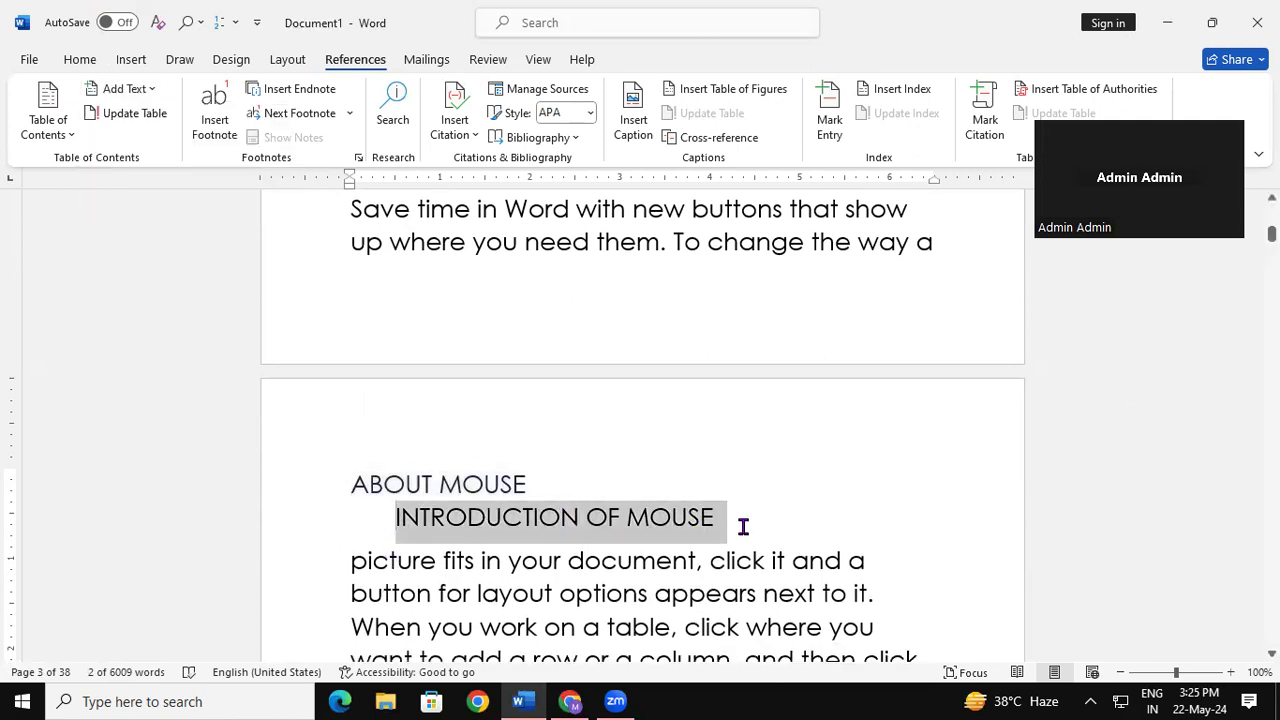
{"action": "left_click", "coordinate": [132, 92]}
{"action": "left_click", "coordinate": [169, 167]}
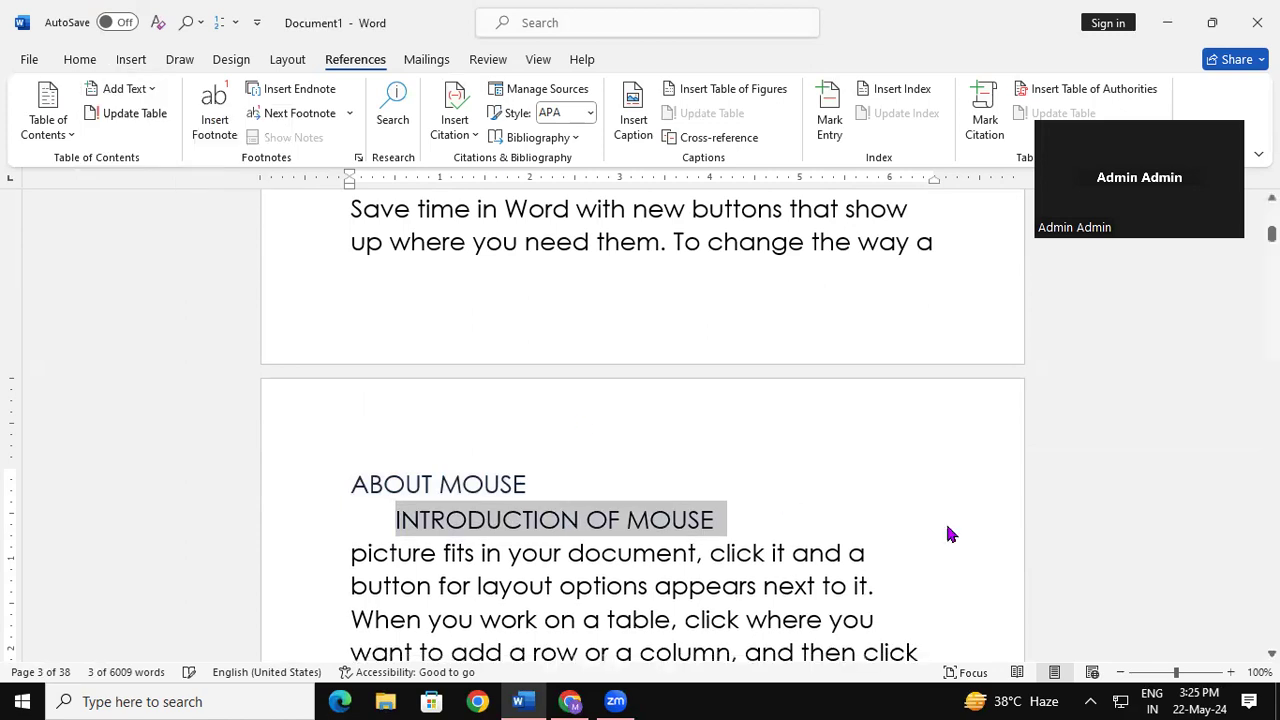
Mark the heading "ABOUT INPUT DEVICE" on page 4 as a Level 1 table of contents entry
{"action": "scroll", "coordinate": [640, 425], "scroll_direction": "down", "scroll_amount": 5}
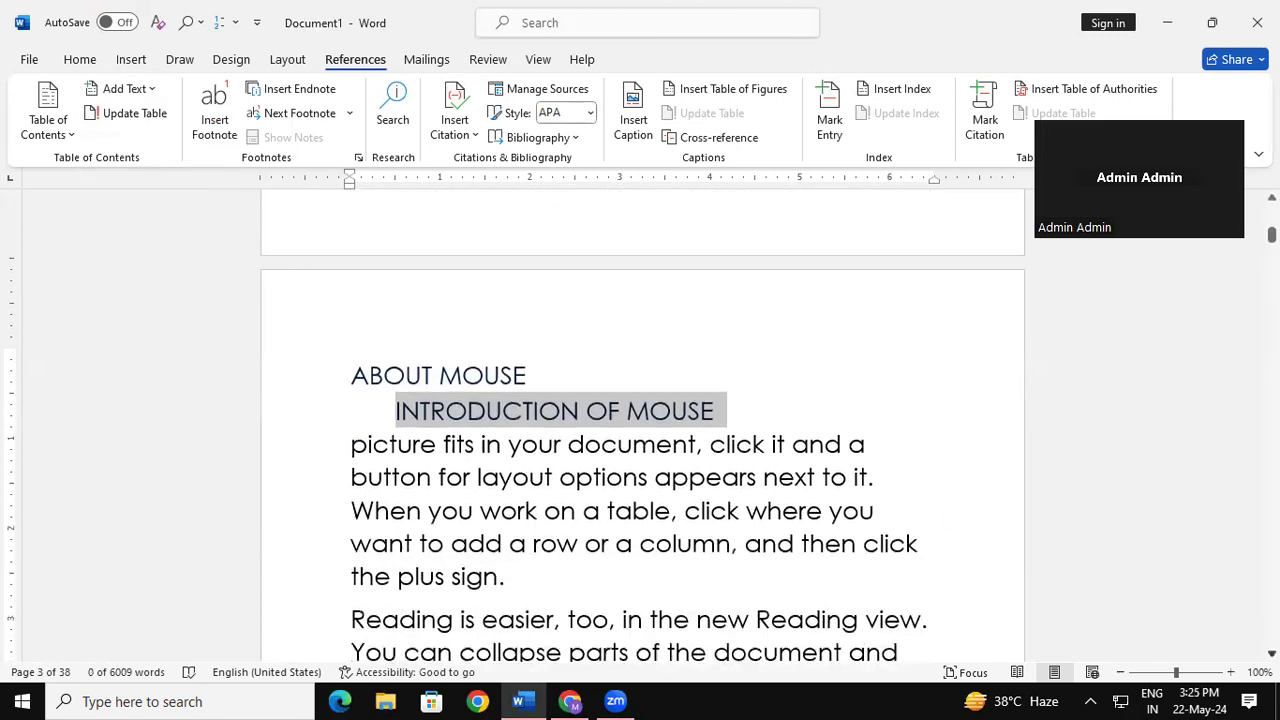
{"action": "scroll", "coordinate": [640, 425], "scroll_direction": "down", "scroll_amount": 6}
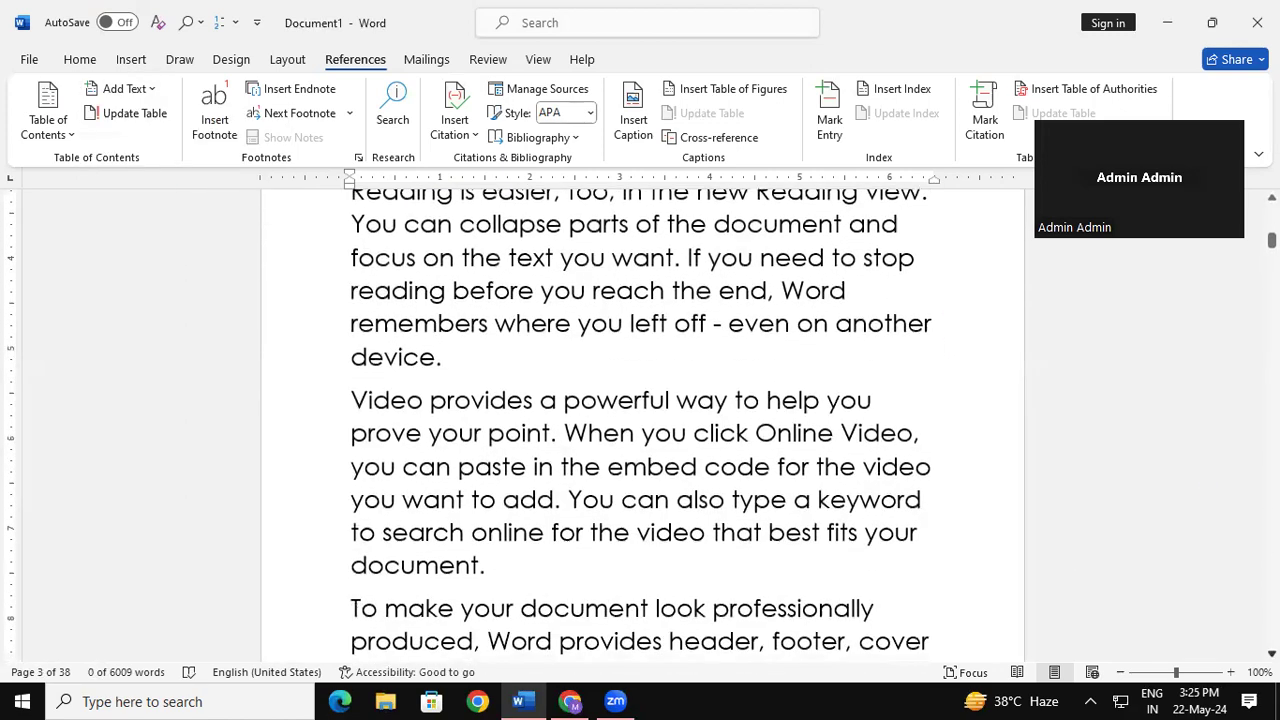
{"action": "scroll", "coordinate": [1083, 634], "scroll_direction": "down", "scroll_amount": 4}
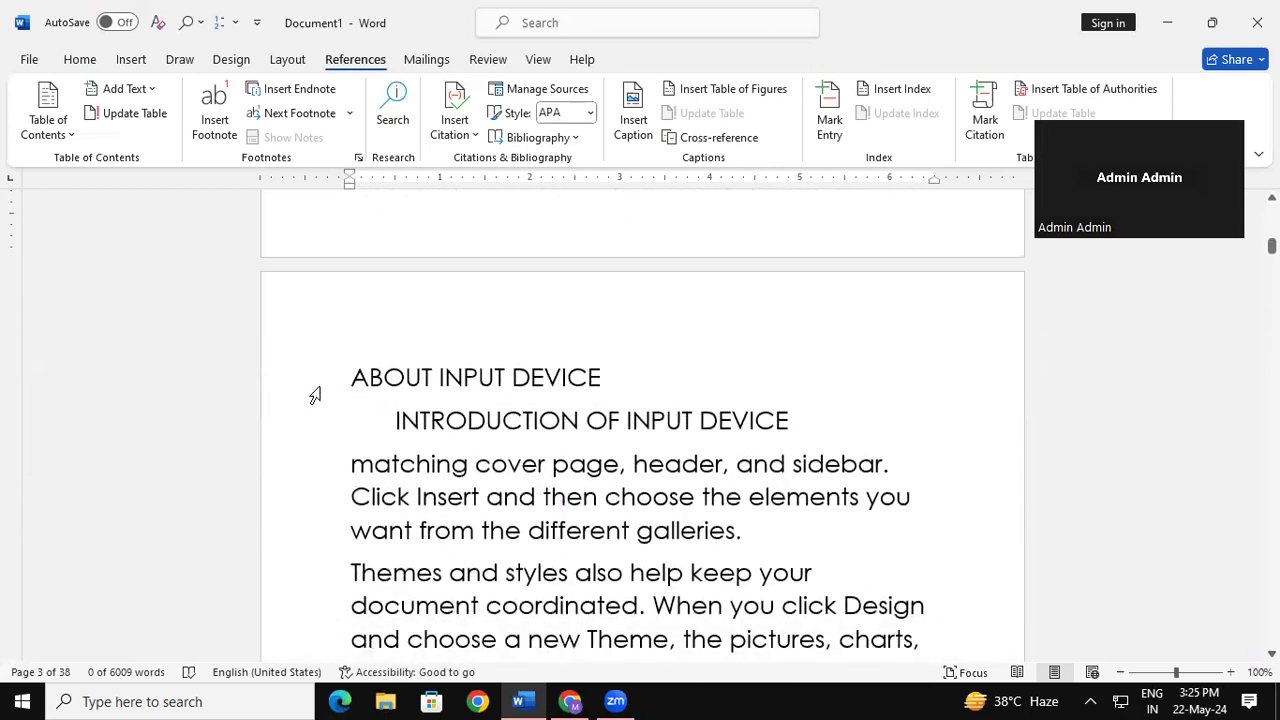
{"action": "left_click", "coordinate": [315, 394]}
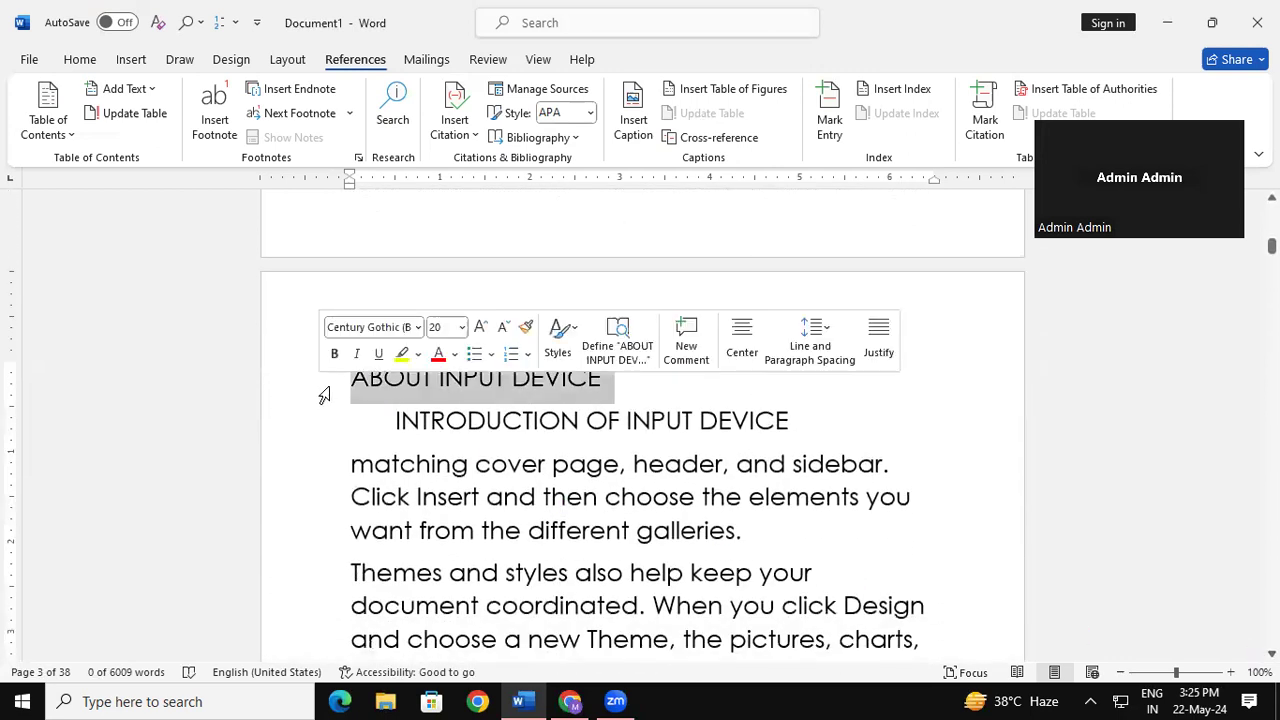
{"action": "left_click", "coordinate": [140, 90]}
{"action": "left_click", "coordinate": [160, 146]}
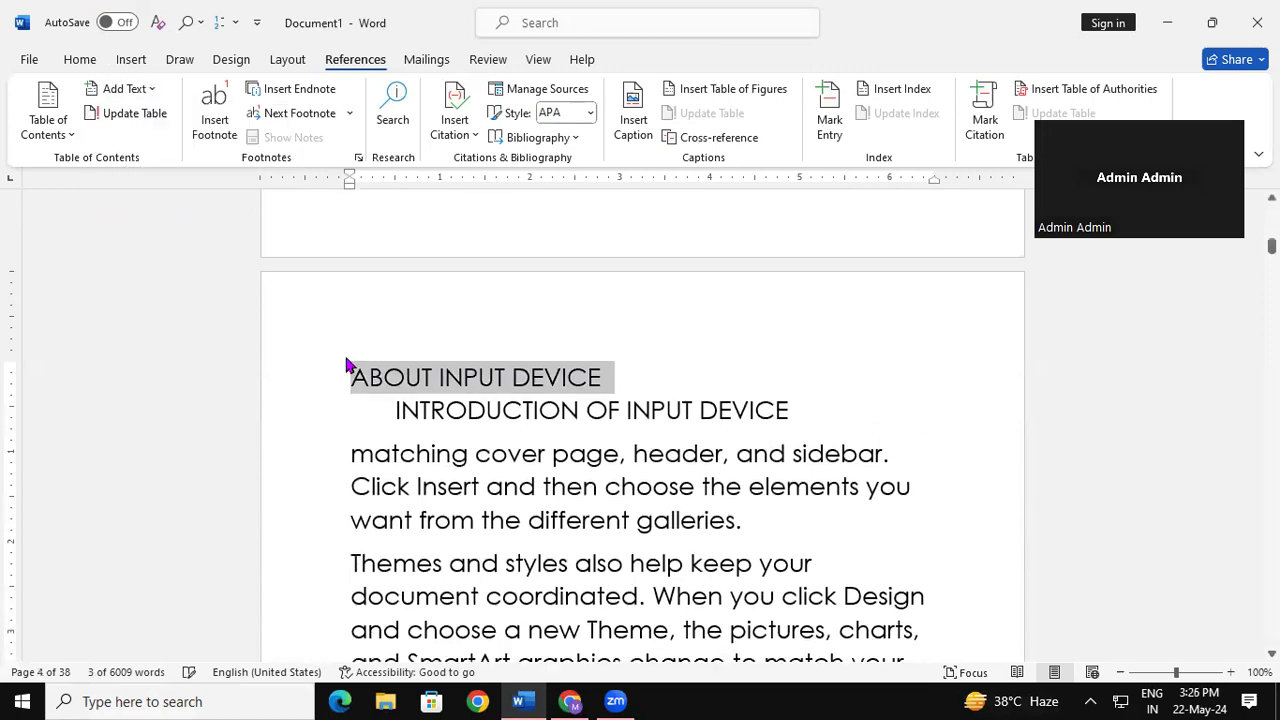
Mark the subheading "INTRODUCTION OF INPUT DEVICE" as a Level 2 table of contents entry
{"action": "left_click_drag", "start_coordinate": [394, 410], "coordinate": [938, 412]}
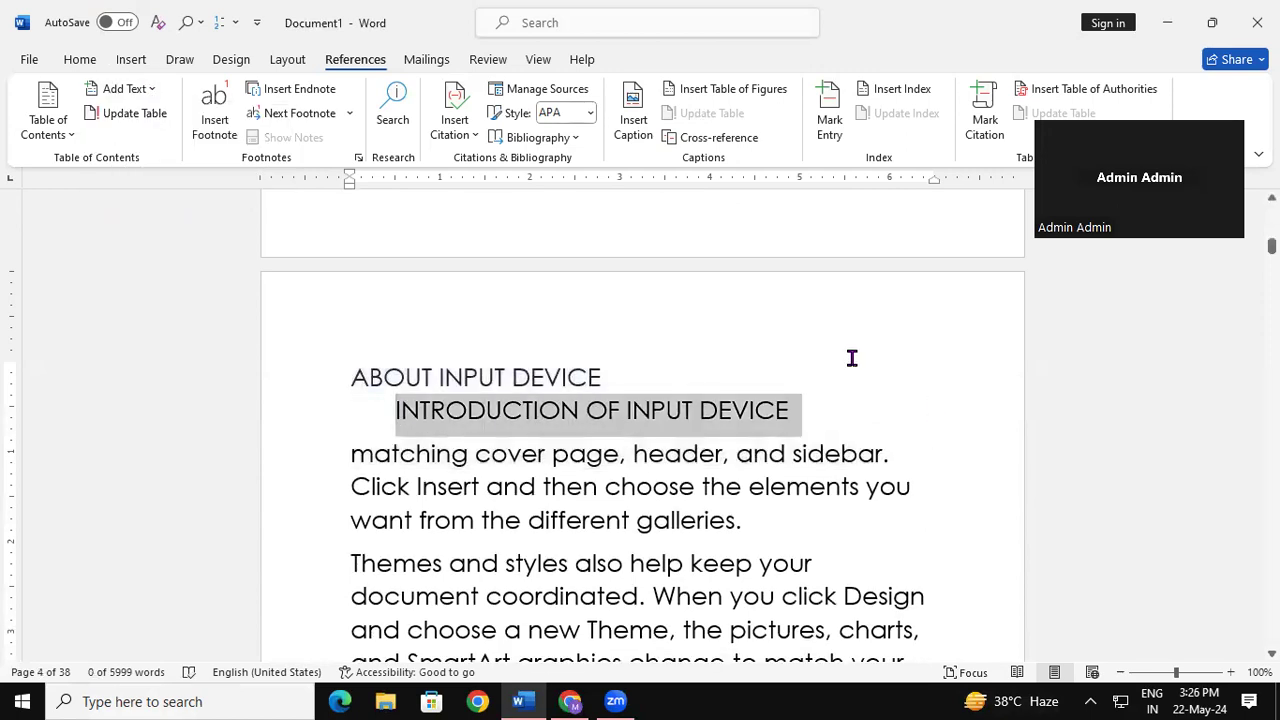
{"action": "left_click", "coordinate": [145, 90]}
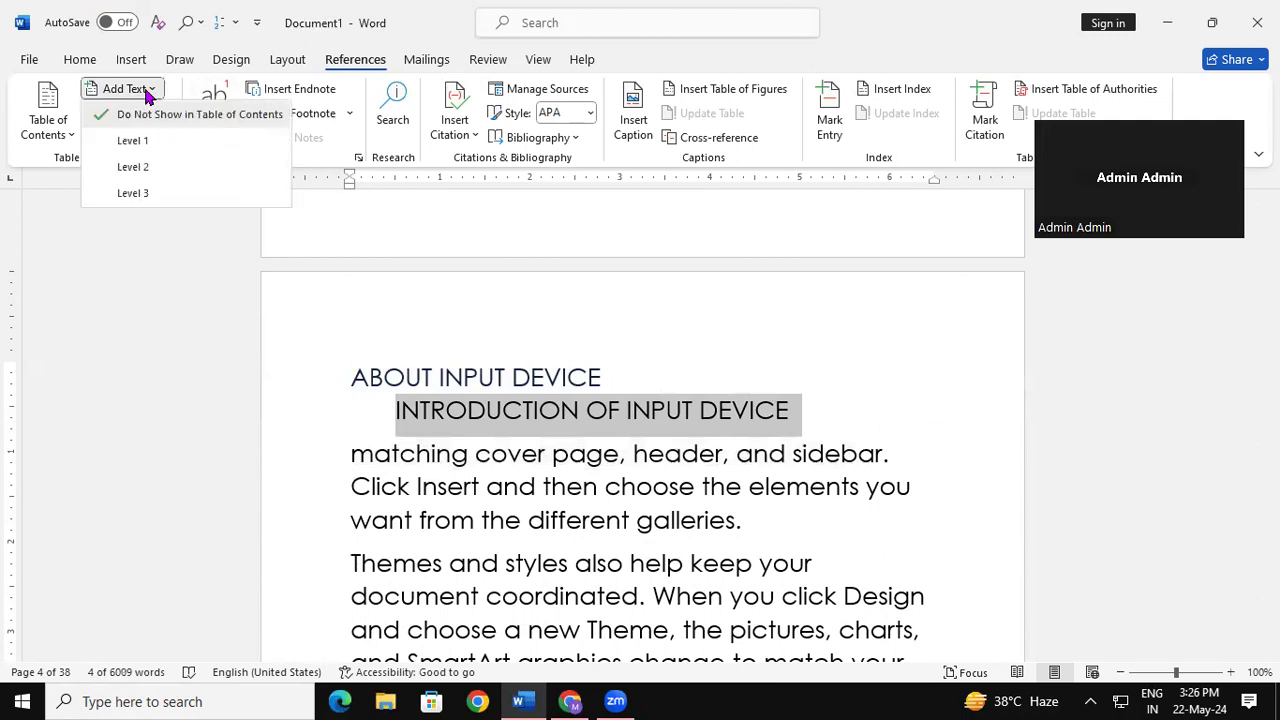
{"action": "left_click", "coordinate": [135, 166]}
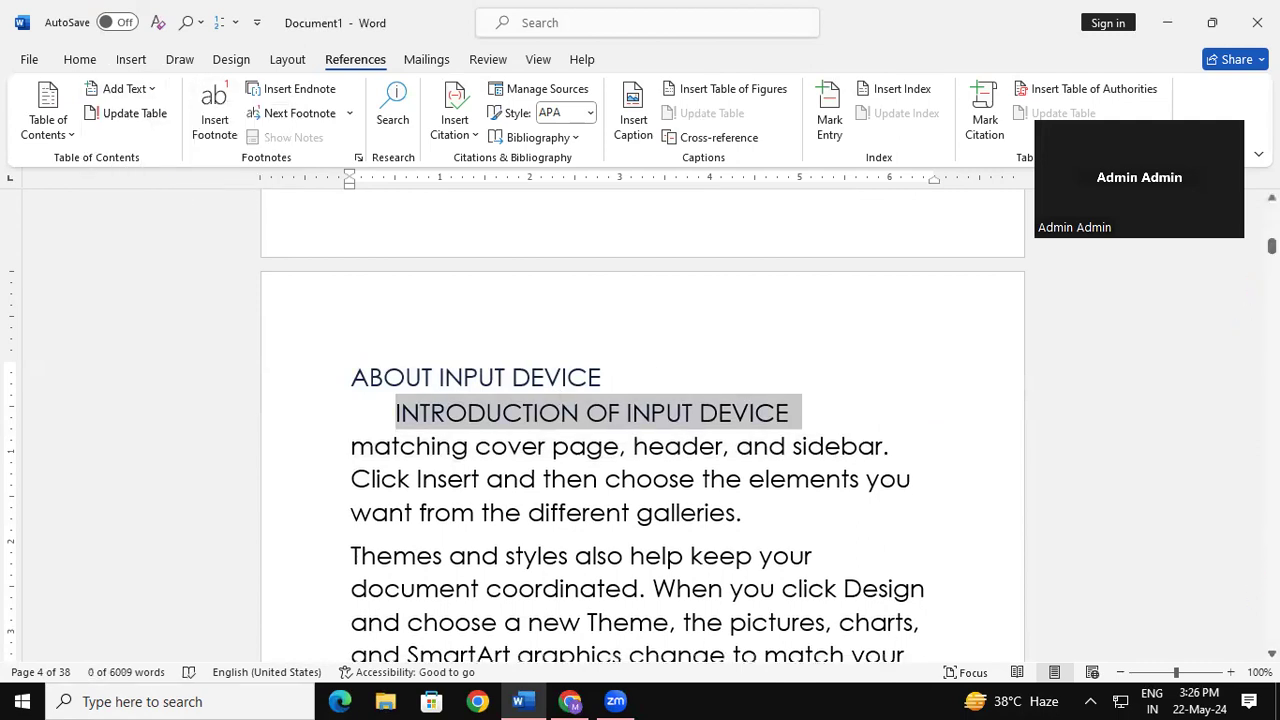
Search the document for "CPU" and mark the heading "ABOUT CPU" as a Level 1 table of contents entry
{"action": "scroll", "coordinate": [642, 420], "scroll_direction": "down", "scroll_amount": 3}
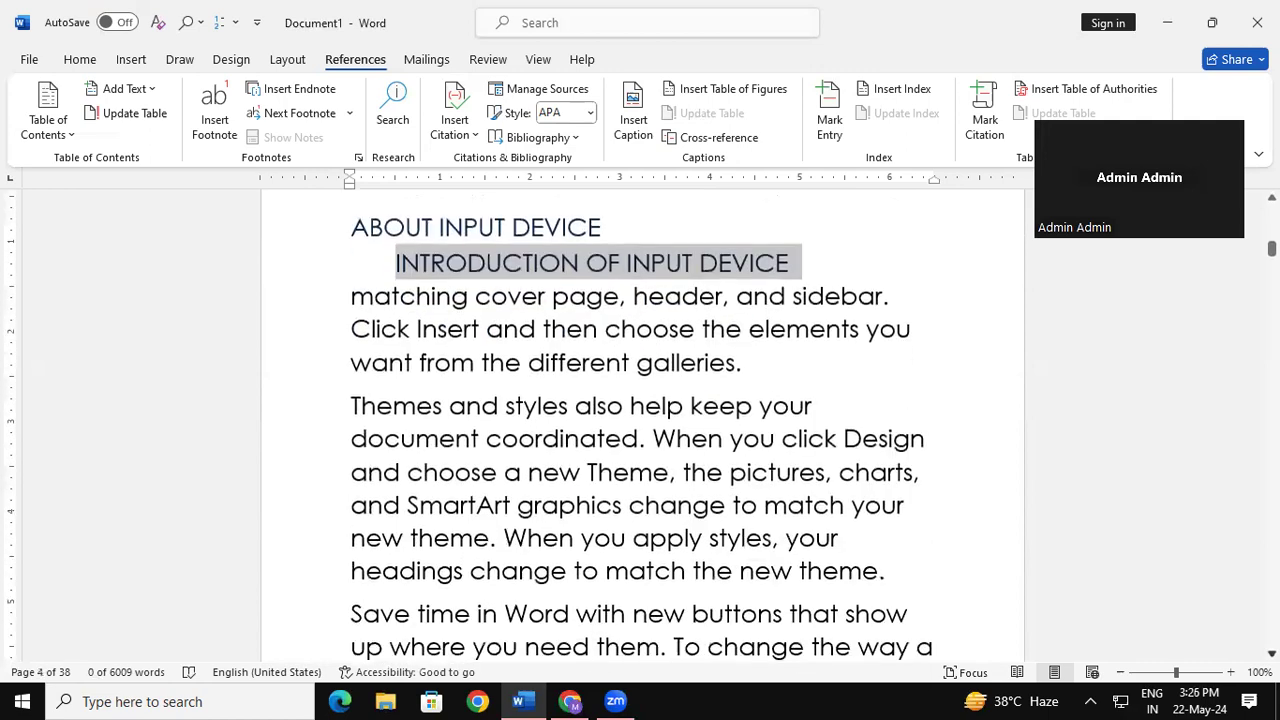
{"action": "scroll", "coordinate": [642, 420], "scroll_direction": "down", "scroll_amount": 5}
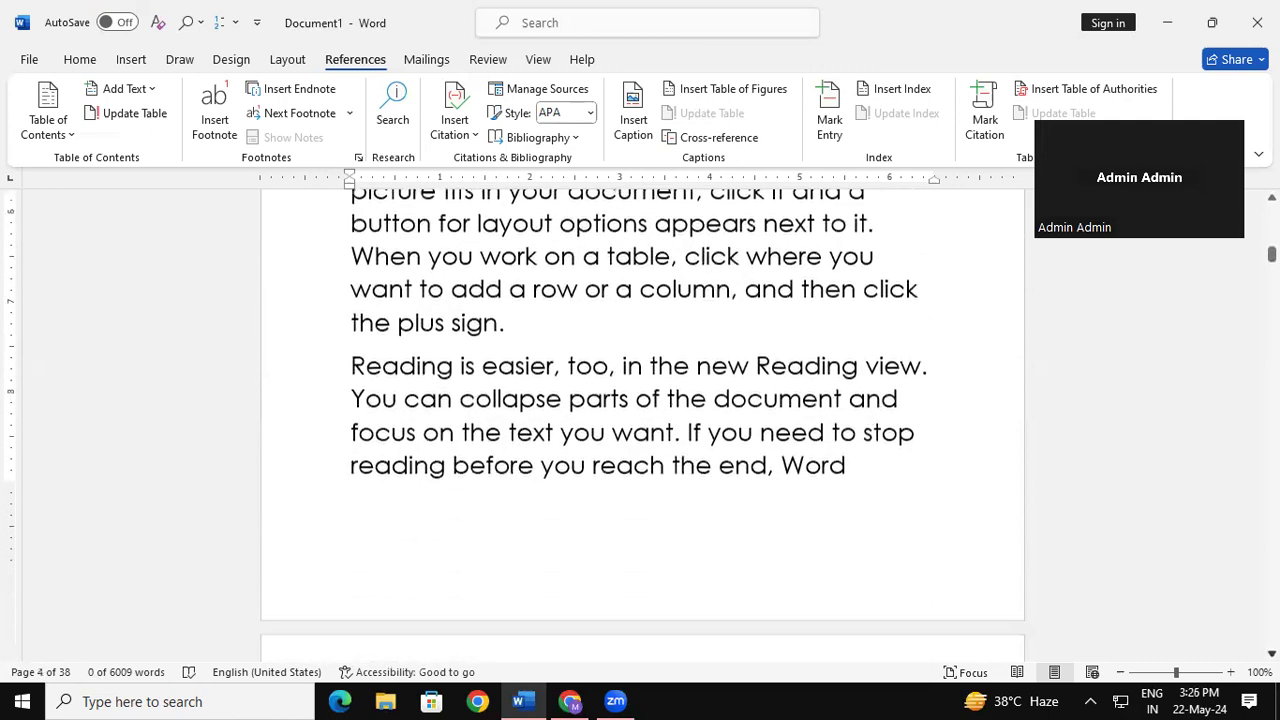
{"action": "scroll", "coordinate": [642, 420], "scroll_direction": "down", "scroll_amount": 5}
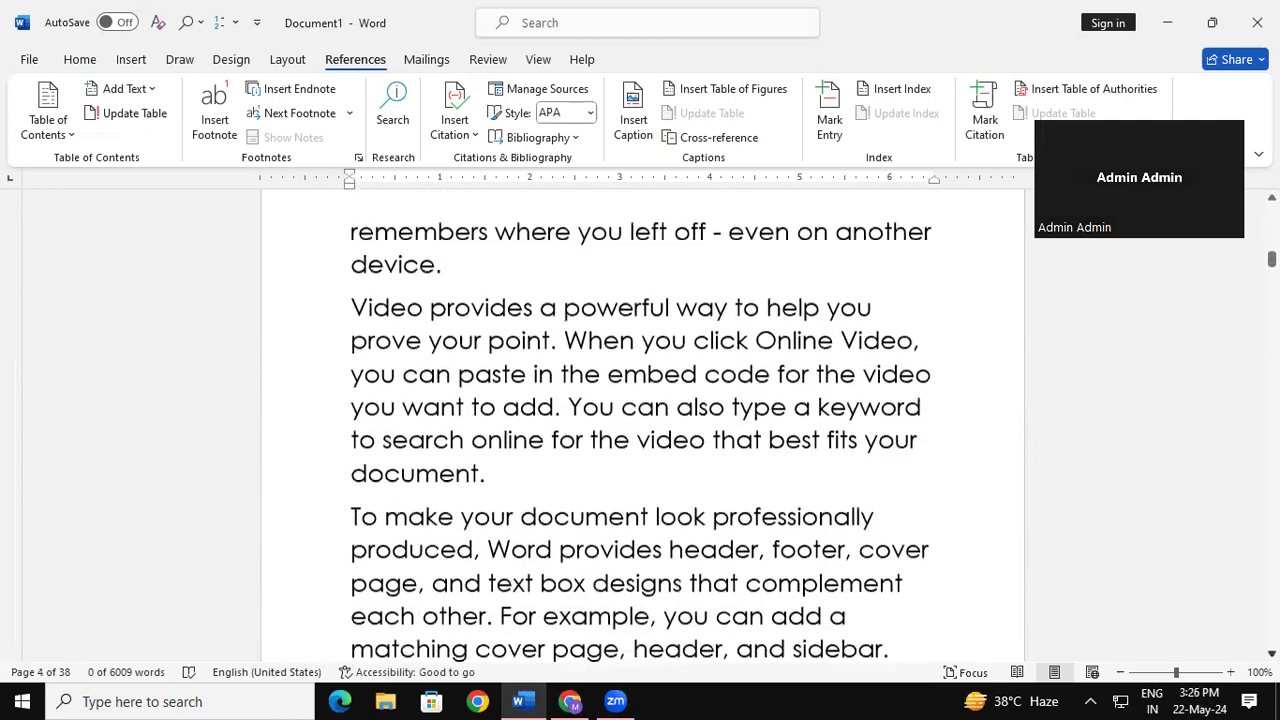
{"action": "scroll", "coordinate": [144, 510], "scroll_direction": "down", "scroll_amount": 2}
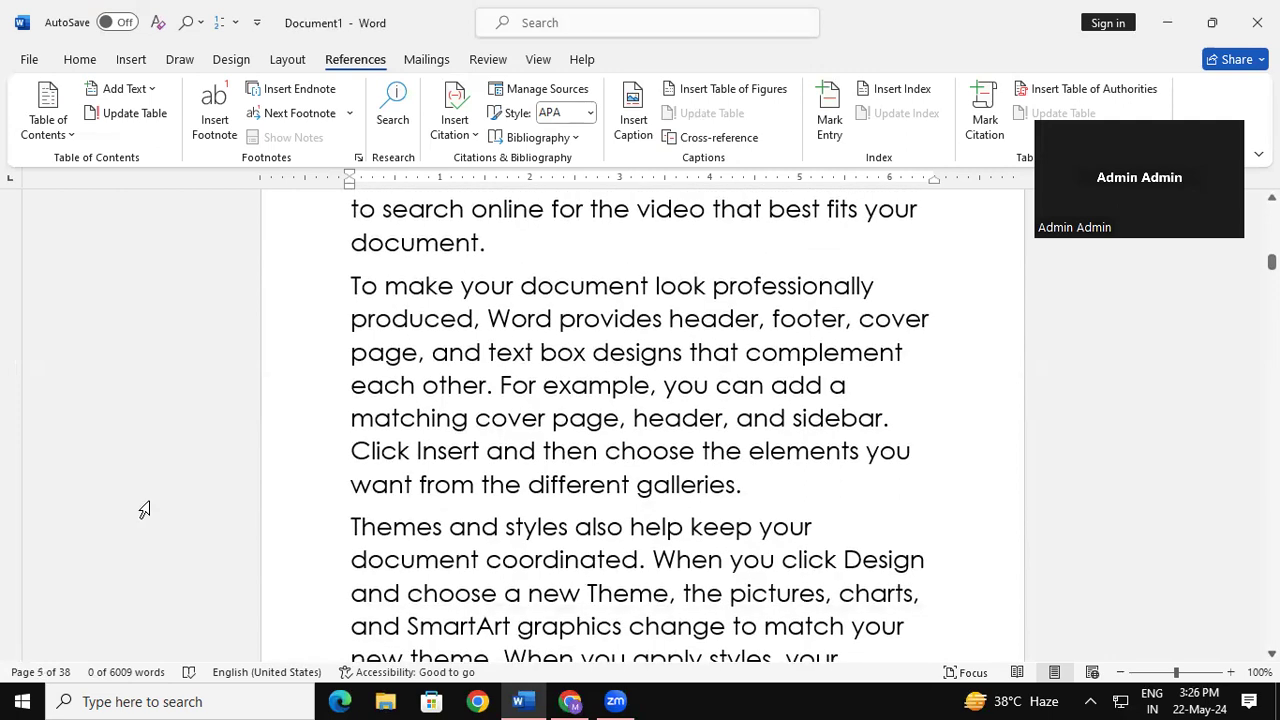
{"action": "key", "text": "ctrl+f"}
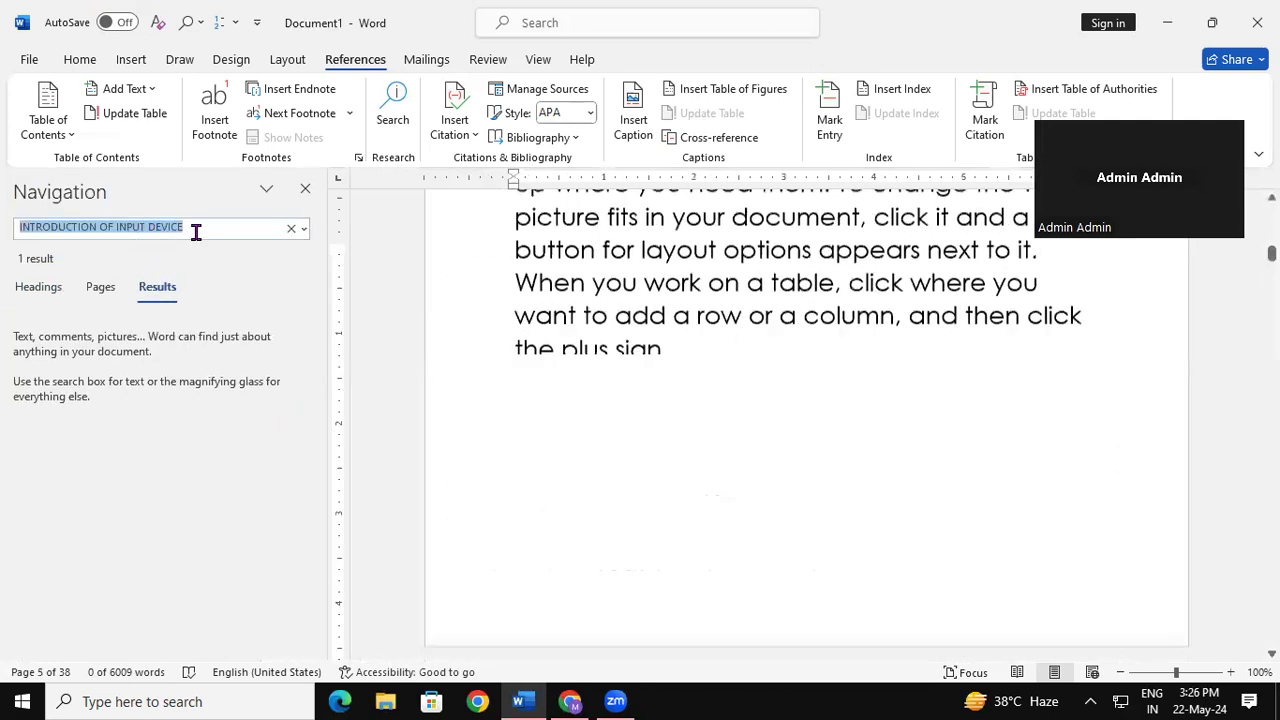
{"action": "type", "text": "CPU"}
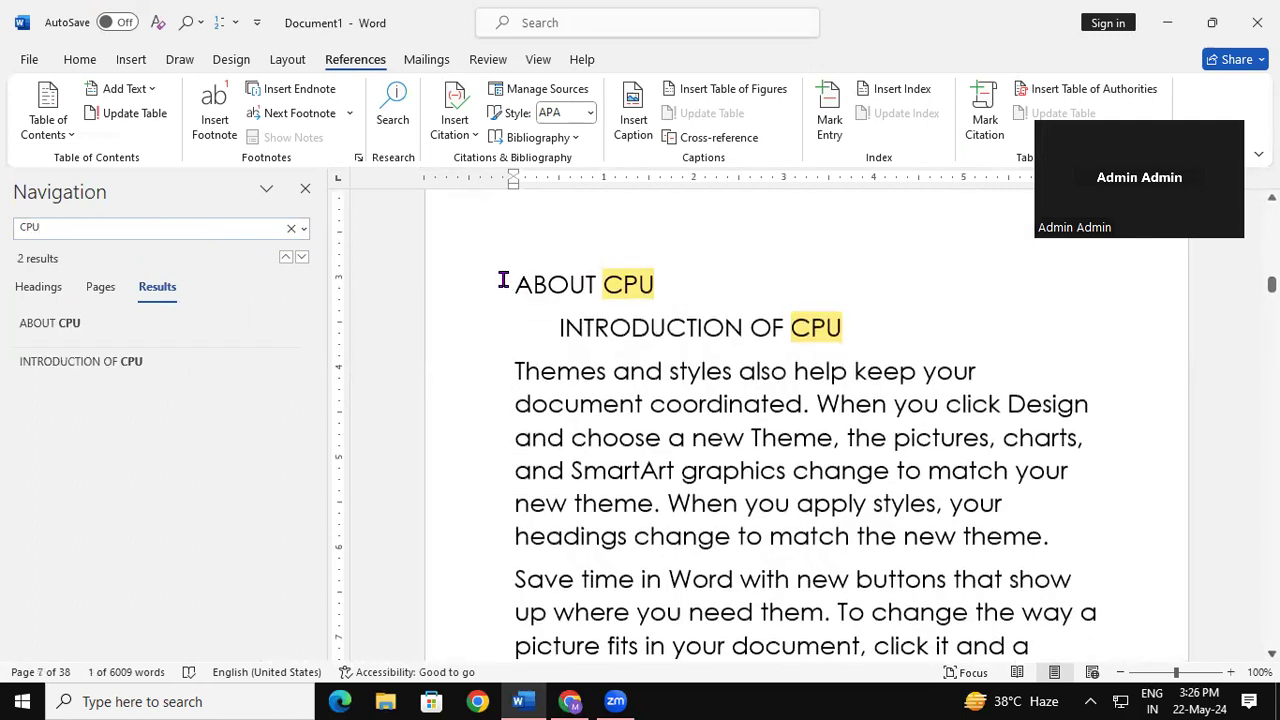
{"action": "left_click_drag", "start_coordinate": [511, 281], "coordinate": [678, 280]}
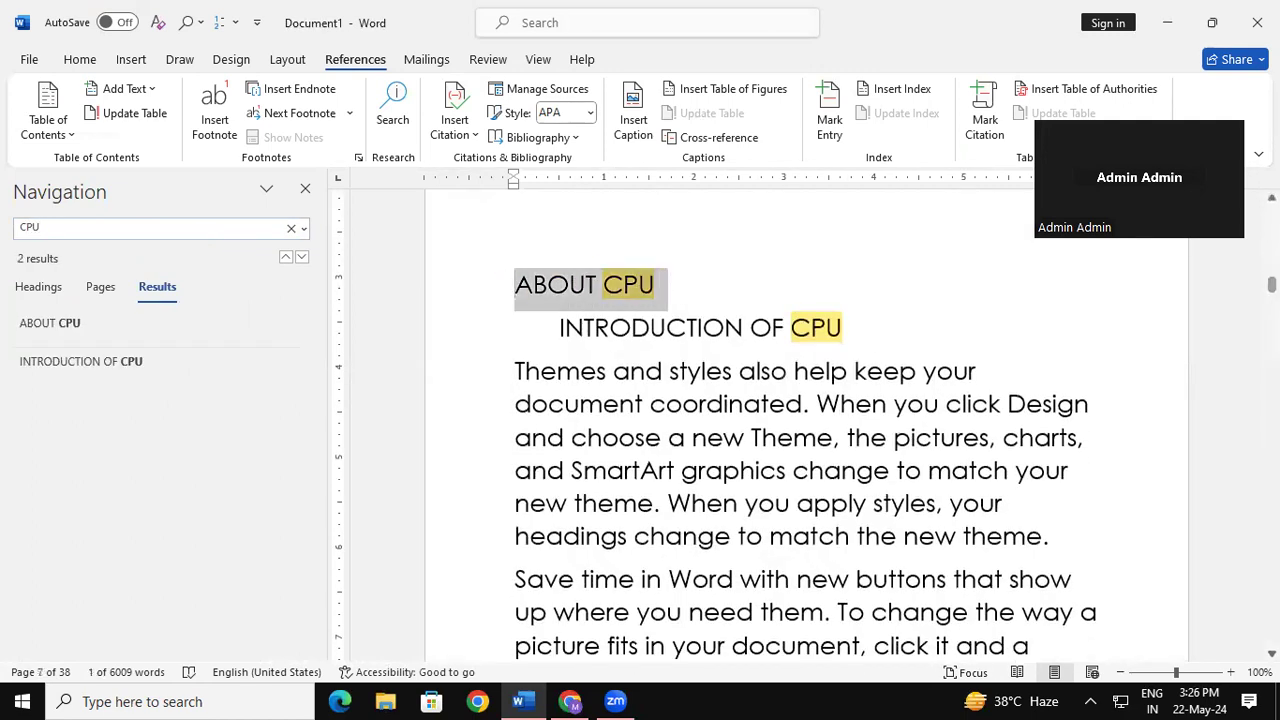
{"action": "left_click", "coordinate": [127, 90]}
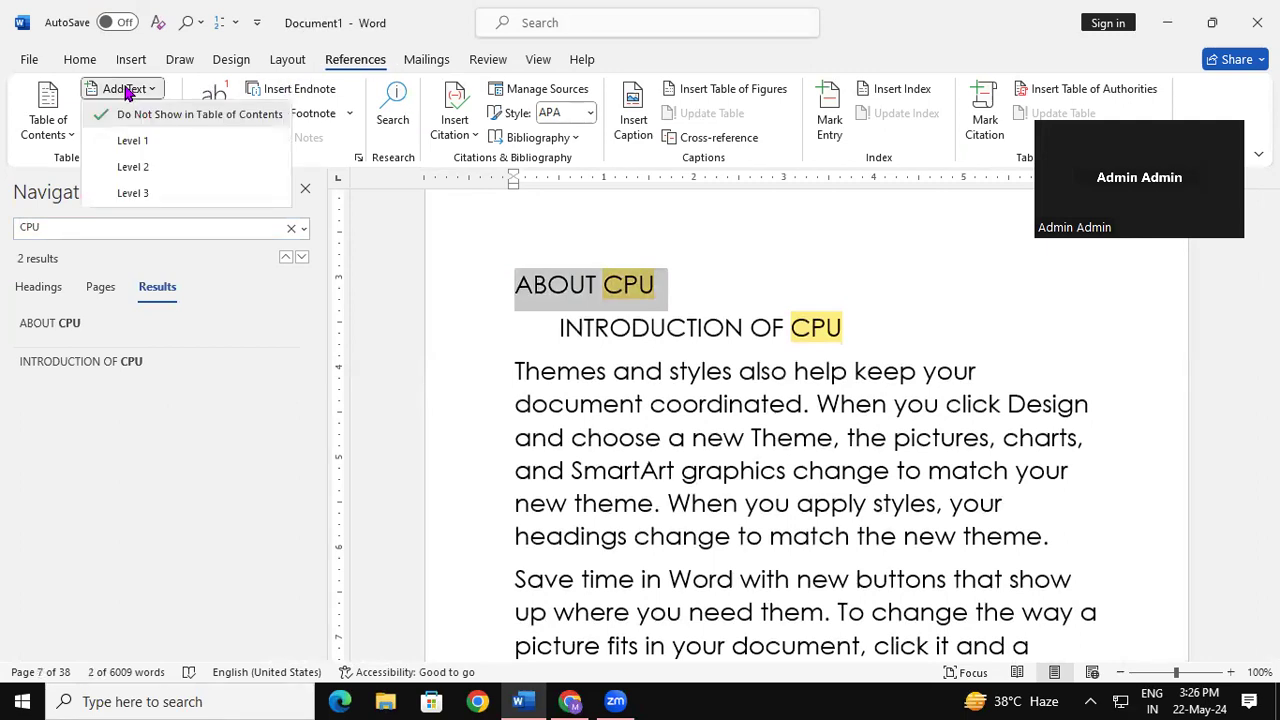
{"action": "left_click", "coordinate": [140, 146]}
Mark the subheading "INTRODUCTION OF CPU" as a Level 2 table of contents entry
{"action": "left_click_drag", "start_coordinate": [558, 324], "coordinate": [865, 333]}
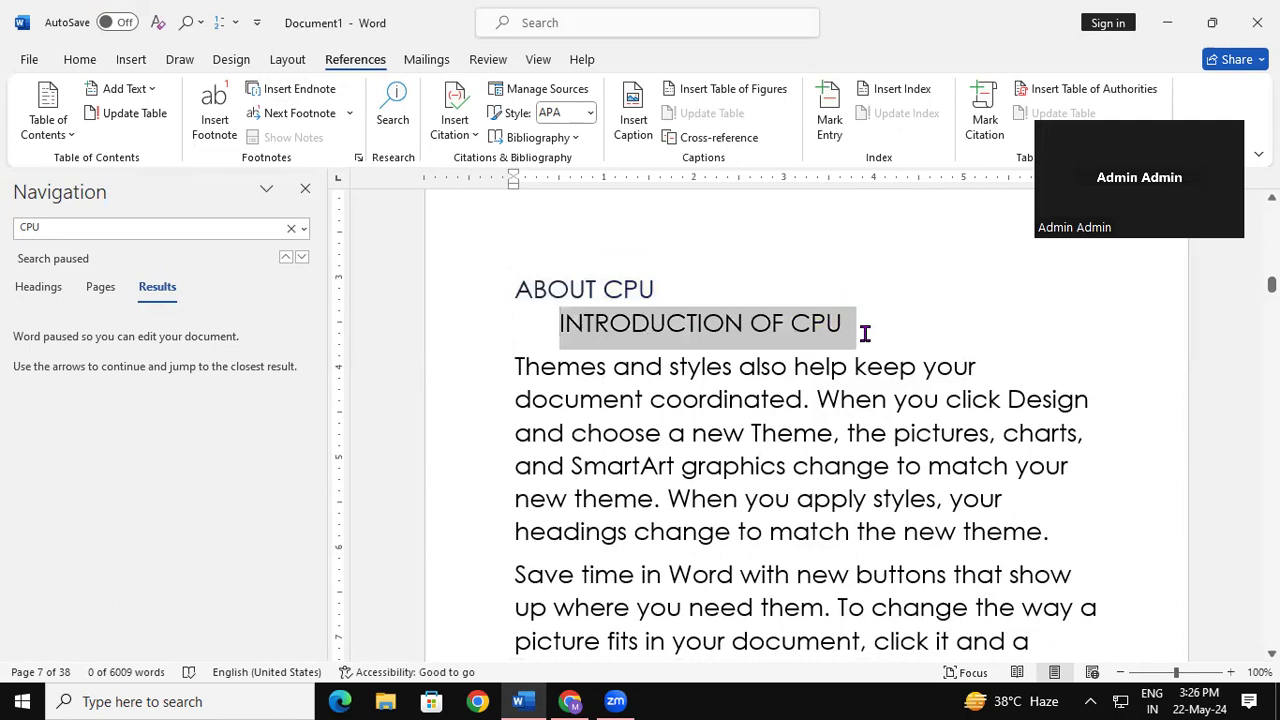
{"action": "left_click", "coordinate": [127, 89]}
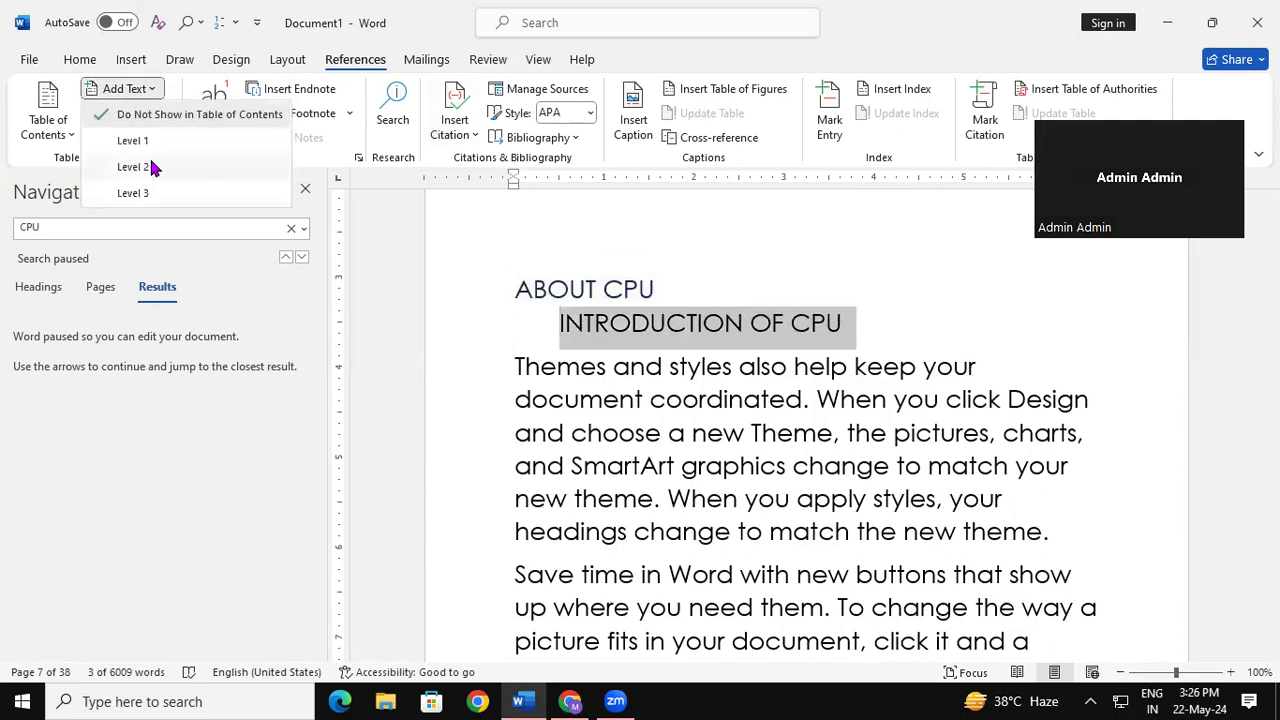
{"action": "left_click", "coordinate": [150, 166]}
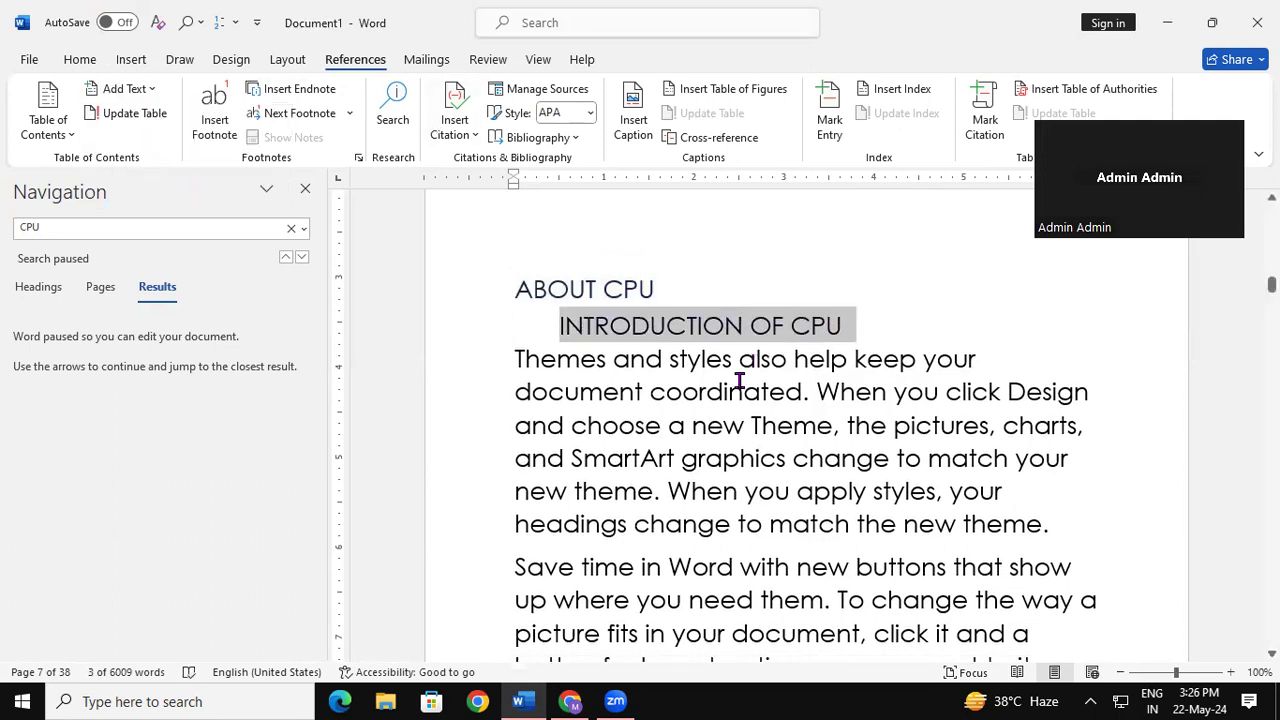
Search the document for "KEYBOARD" and mark the heading "ABOUT KEYBOARD" as a Level 1 table of contents entry
{"action": "left_click_drag", "start_coordinate": [205, 228], "coordinate": [6, 232]}
{"action": "key", "text": "BackSpace"}
{"action": "key", "text": "BackSpace"}
{"action": "type", "text": "K"}
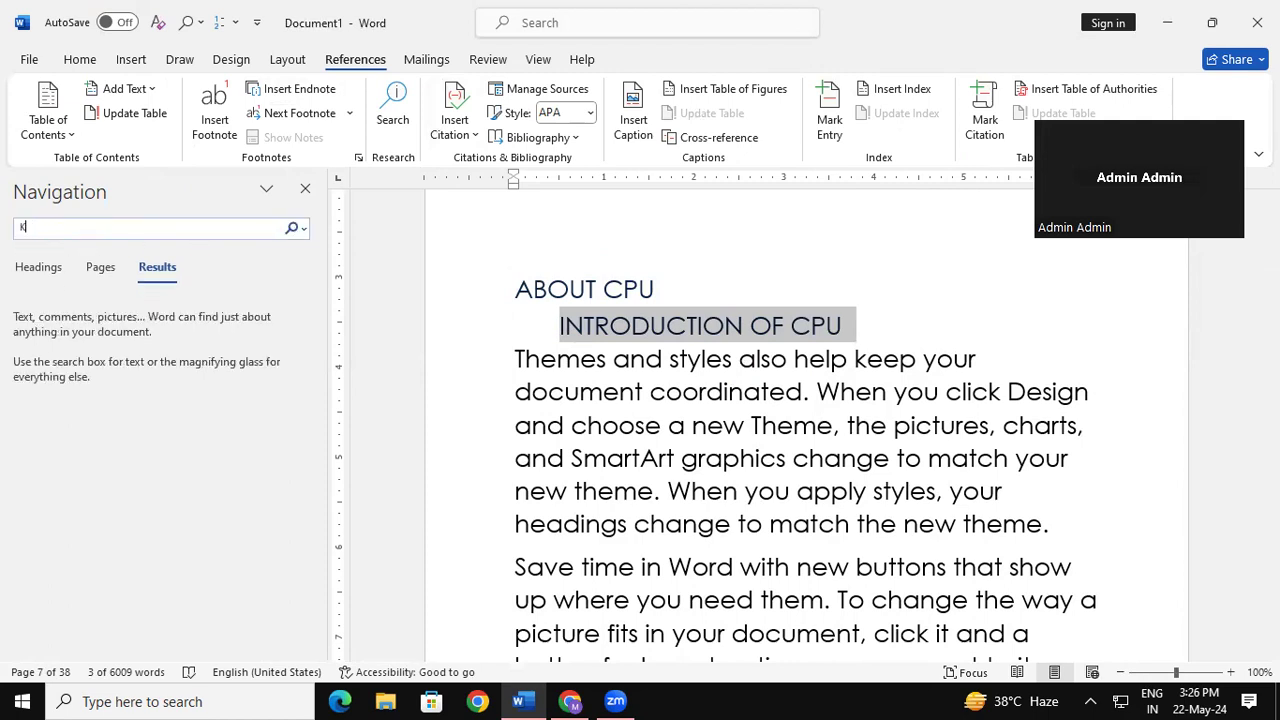
{"action": "type", "text": "EYBOAR"}
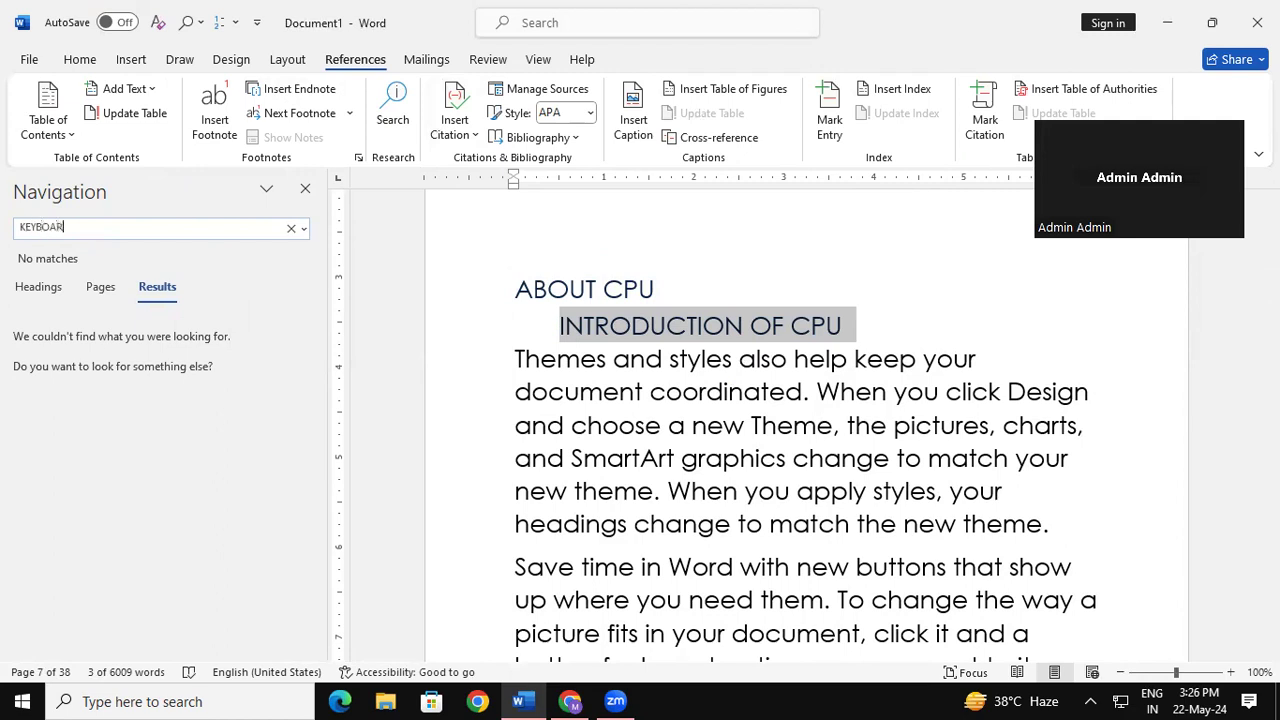
{"action": "type", "text": "D"}
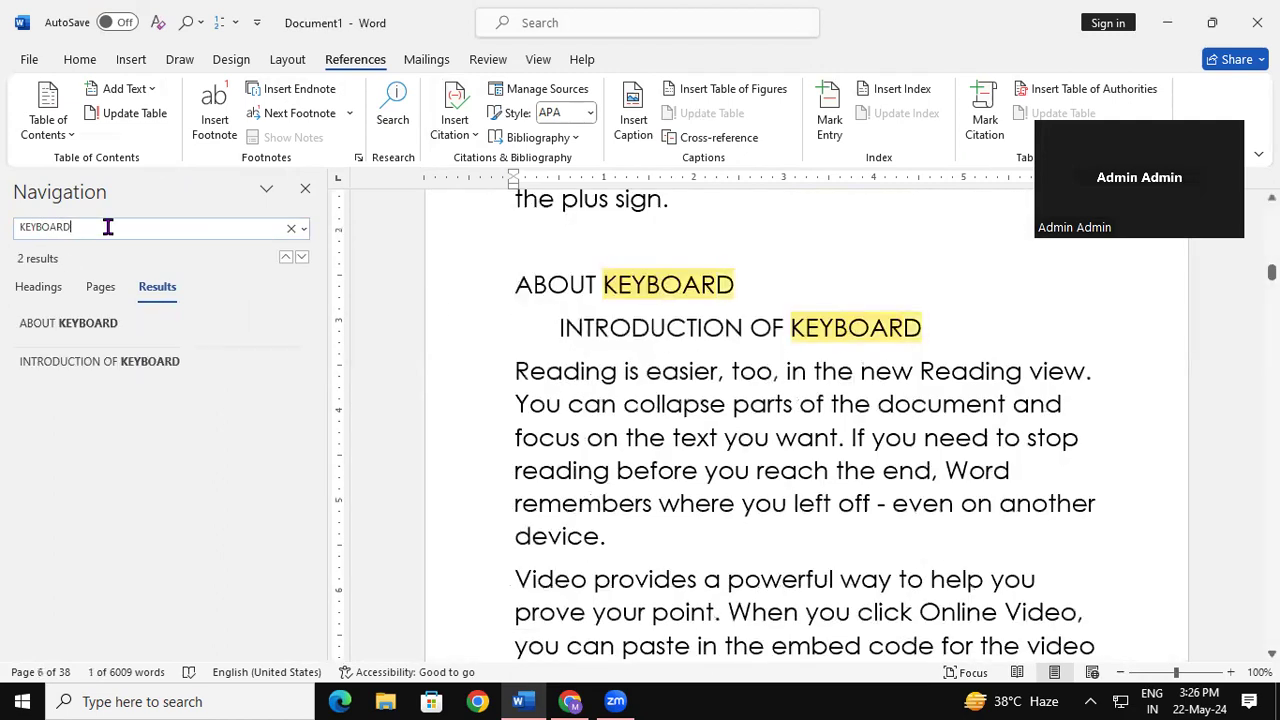
{"action": "left_click_drag", "start_coordinate": [518, 293], "coordinate": [748, 287]}
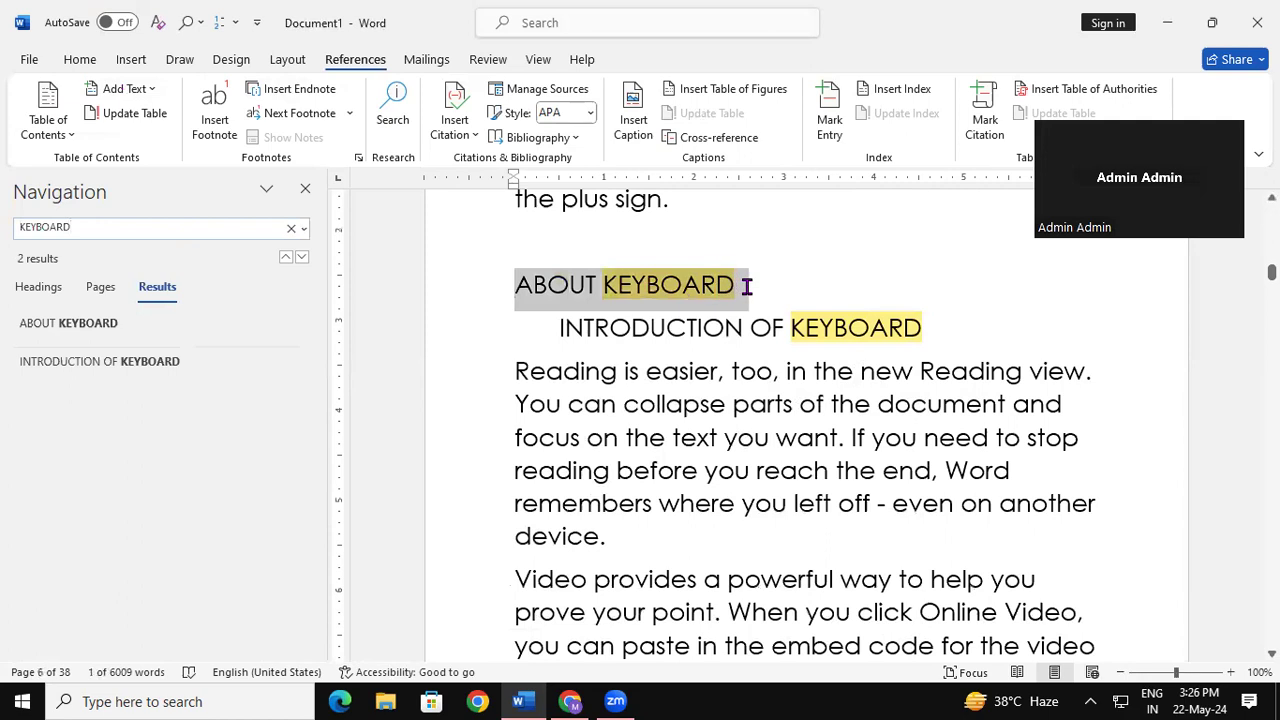
{"action": "left_click", "coordinate": [145, 90]}
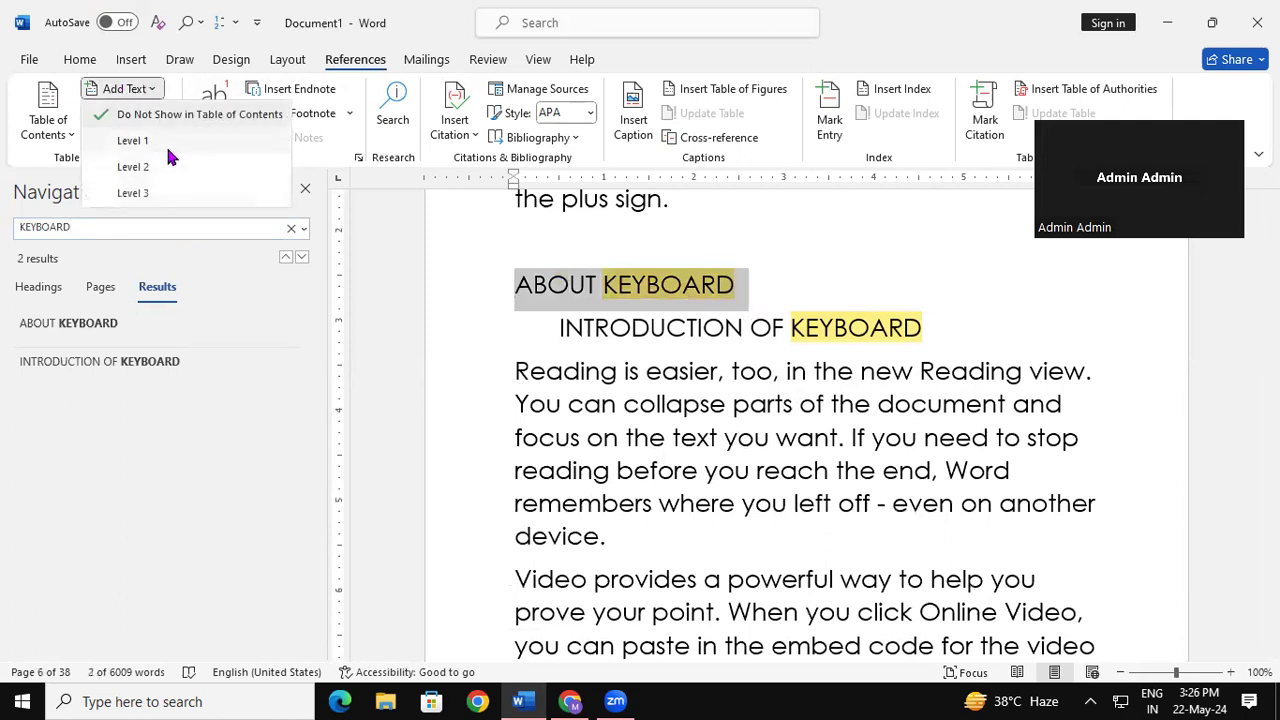
{"action": "left_click", "coordinate": [165, 143]}
Mark the subheading "INTRODUCTION OF KEYBOARD" as a Level 2 table of contents entry
{"action": "left_click_drag", "start_coordinate": [559, 323], "coordinate": [929, 317]}
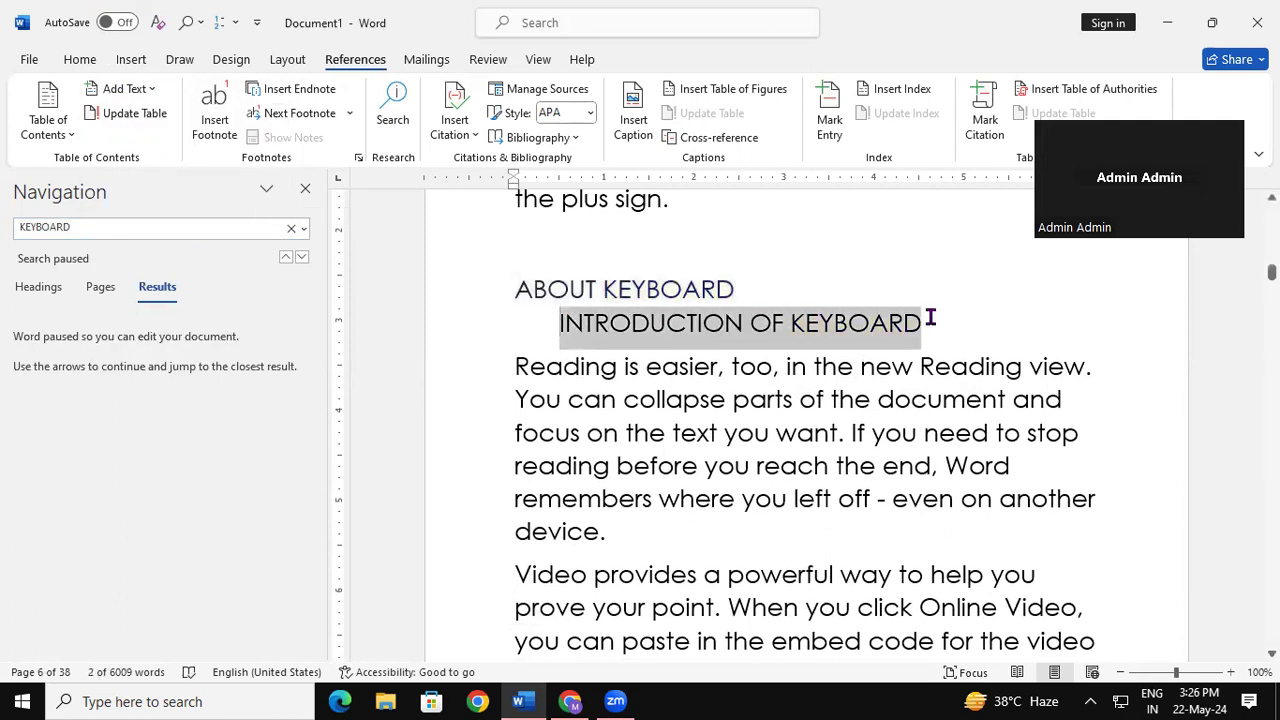
{"action": "left_click", "coordinate": [140, 89]}
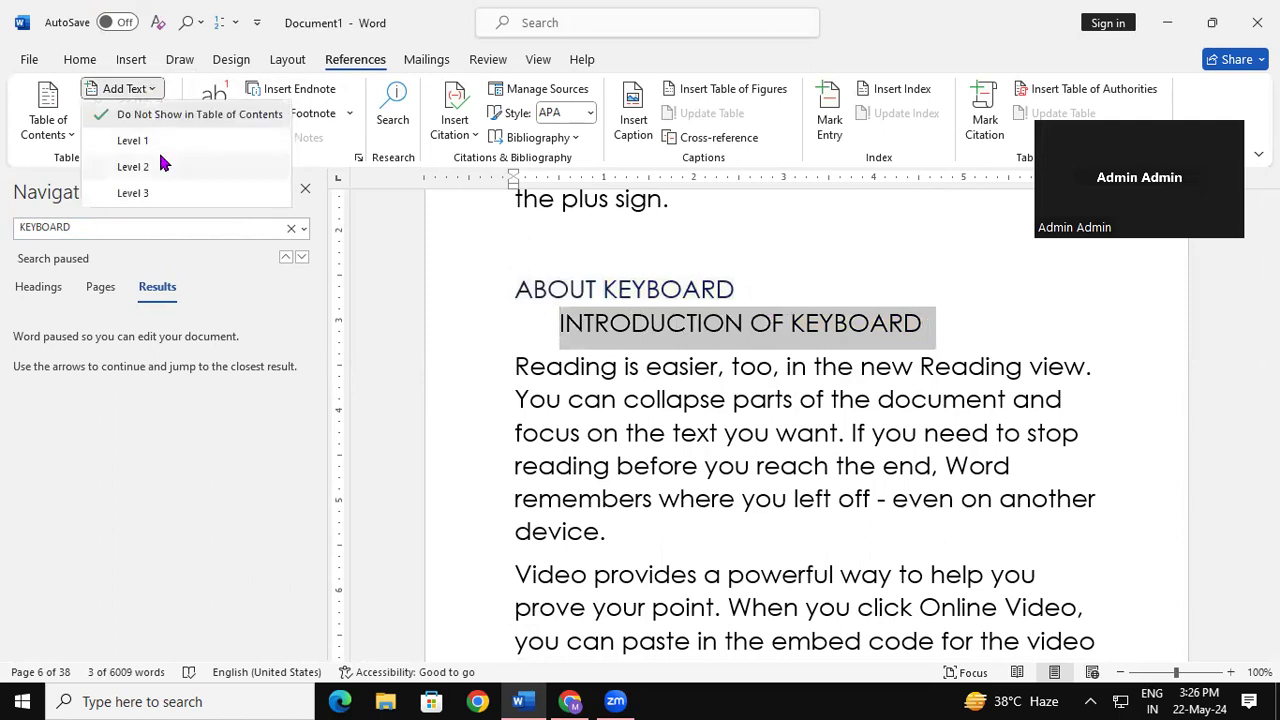
{"action": "left_click", "coordinate": [157, 149]}
Search the document for "OUTP" and mark the heading "ABOUT OUTPUT DEVICE" as a Level 1 table of contents entry
{"action": "left_click", "coordinate": [94, 228]}
{"action": "type", "text": "OUTP"}
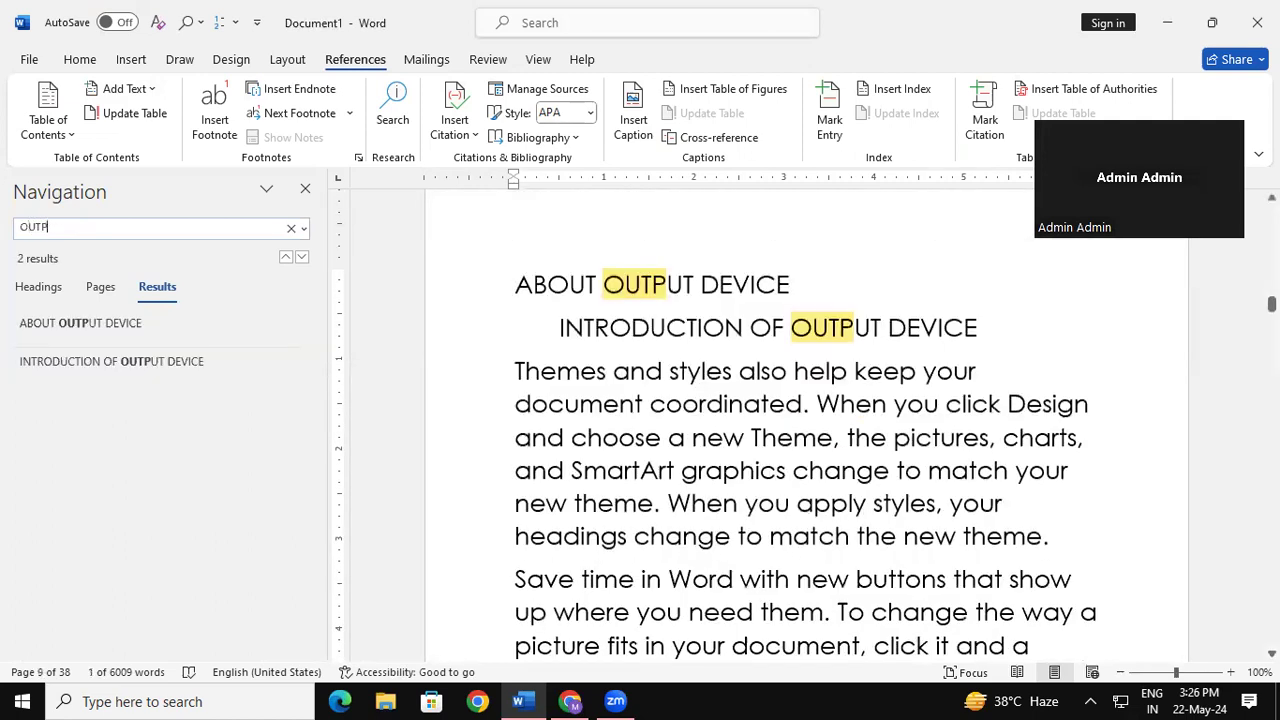
{"action": "left_click_drag", "start_coordinate": [508, 286], "coordinate": [820, 277]}
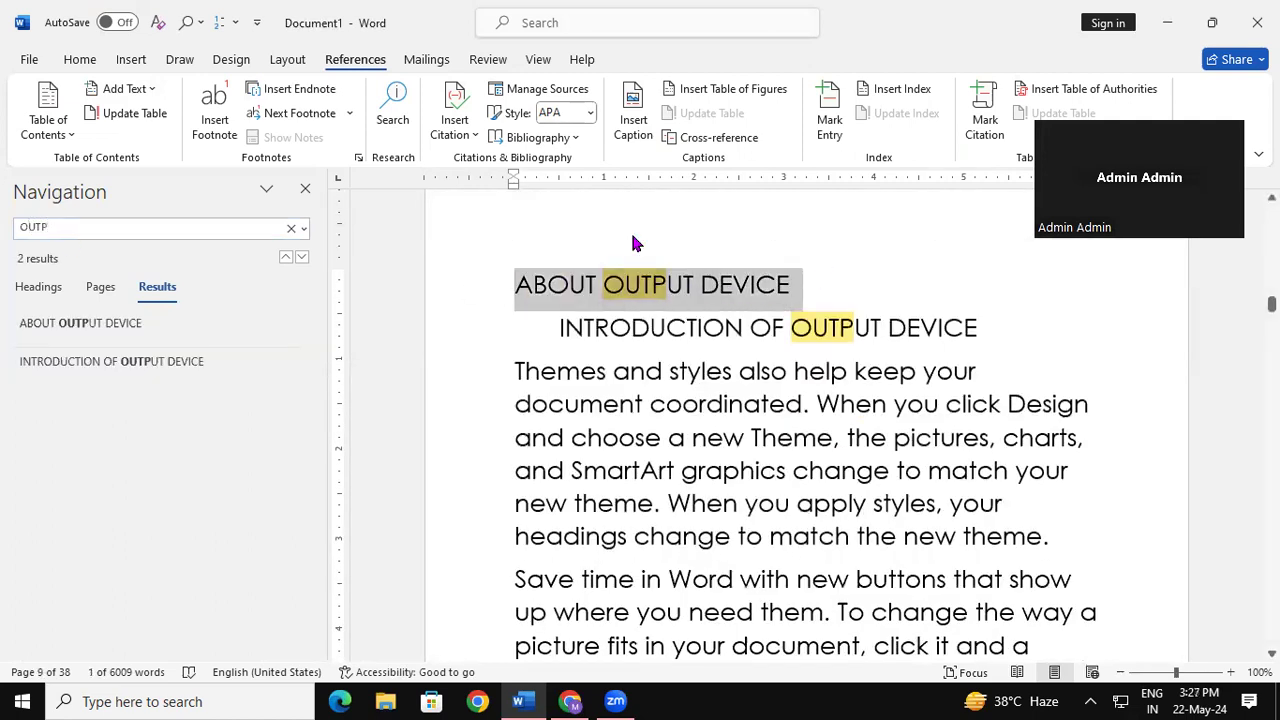
{"action": "left_click", "coordinate": [141, 89]}
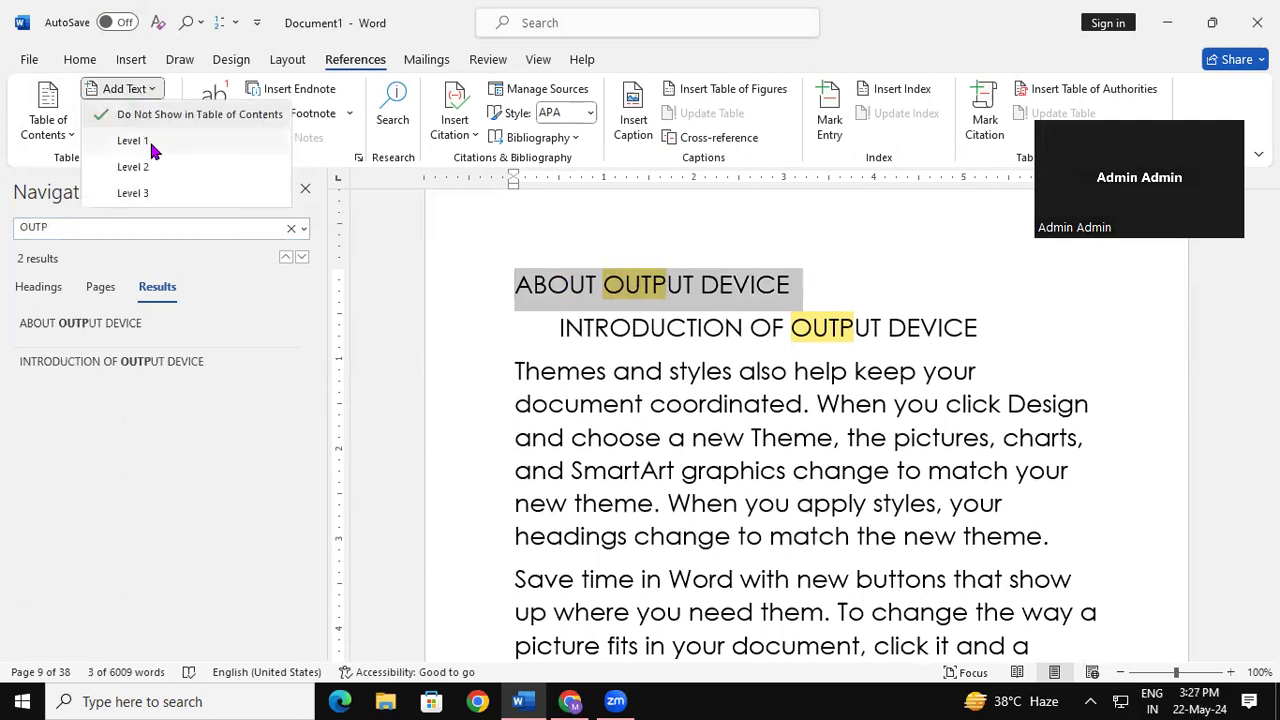
{"action": "left_click", "coordinate": [149, 138]}
Mark the subheading "INTRODUCTION OF OUTPUT DEVICE" as a Level 2 table of contents entry and close the document search
{"action": "left_click_drag", "start_coordinate": [646, 320], "coordinate": [1063, 320]}
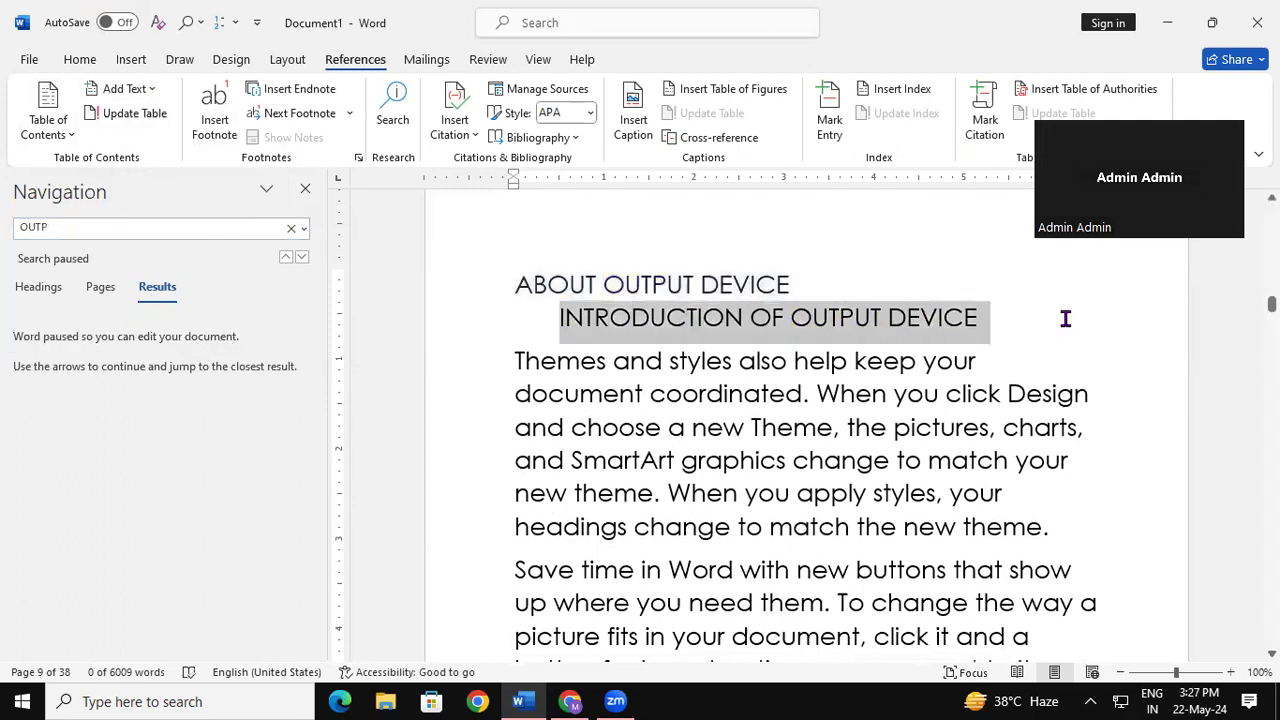
{"action": "left_click", "coordinate": [131, 90]}
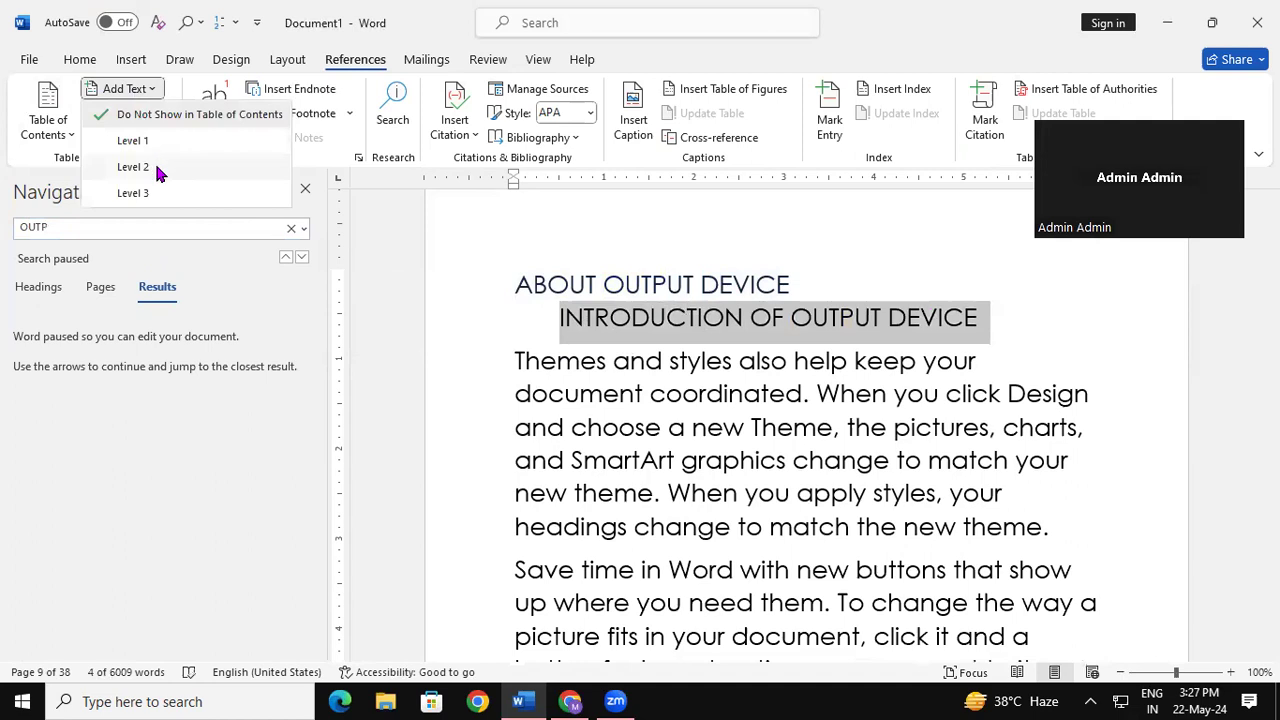
{"action": "left_click", "coordinate": [156, 170]}
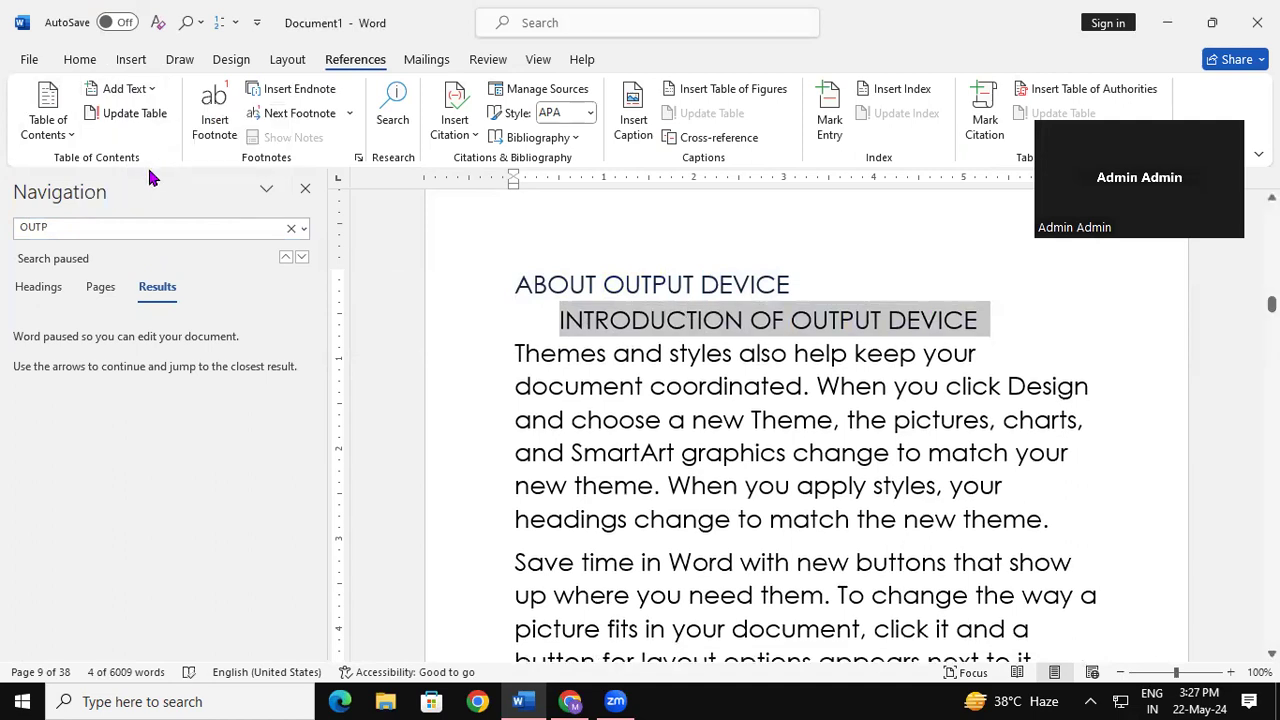
{"action": "left_click", "coordinate": [305, 189]}
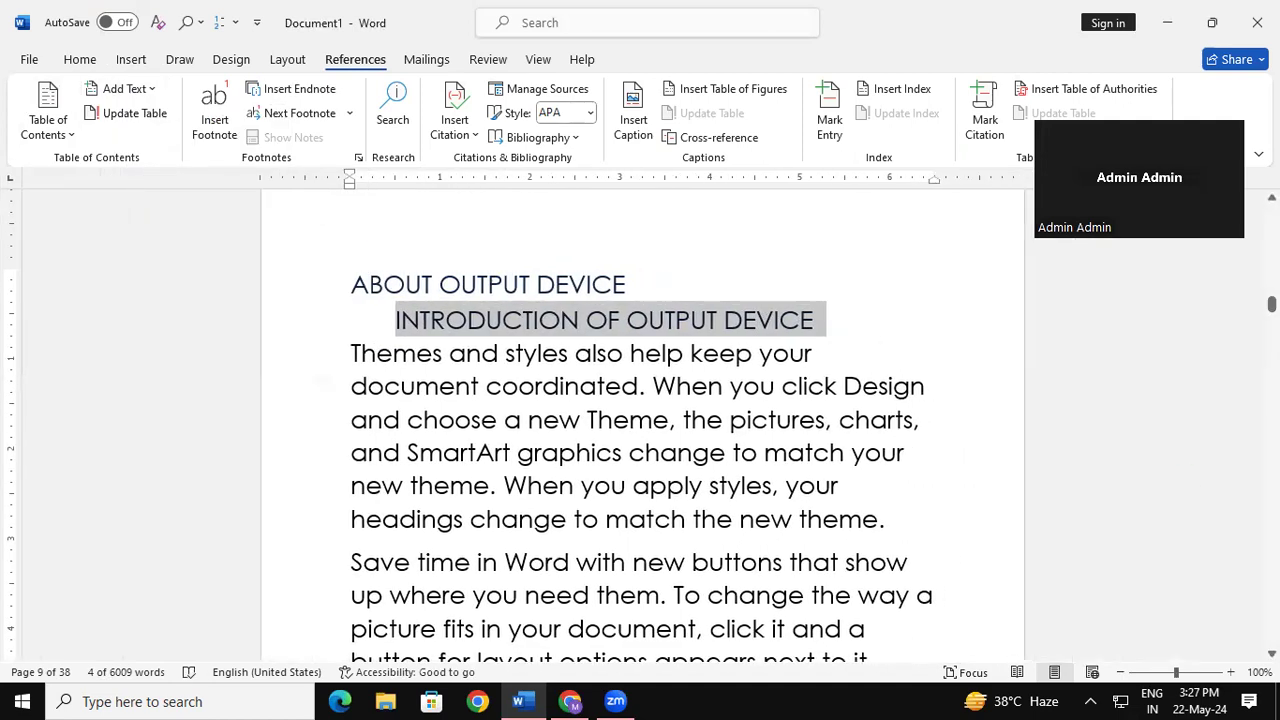
Insert a table of contents in the Automatic Table 2 style on the blank first page
{"action": "left_click_drag", "start_coordinate": [1272, 304], "coordinate": [1272, 212]}
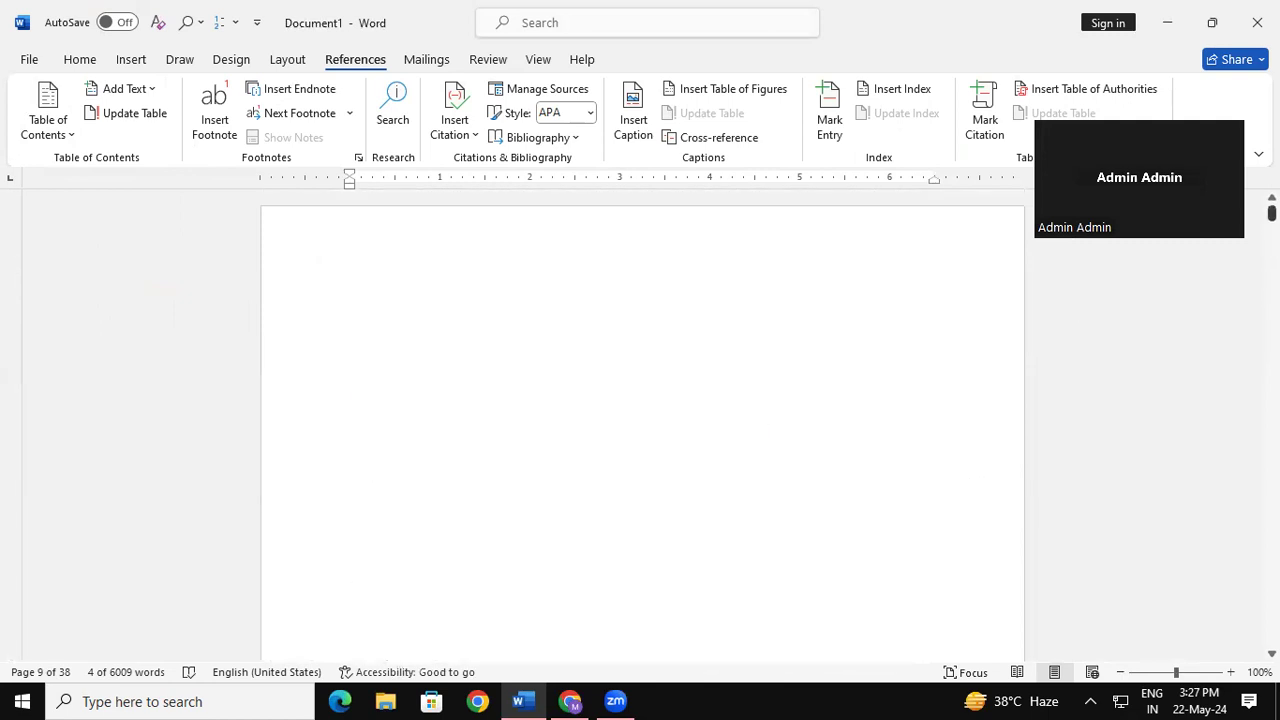
{"action": "left_click", "coordinate": [405, 316]}
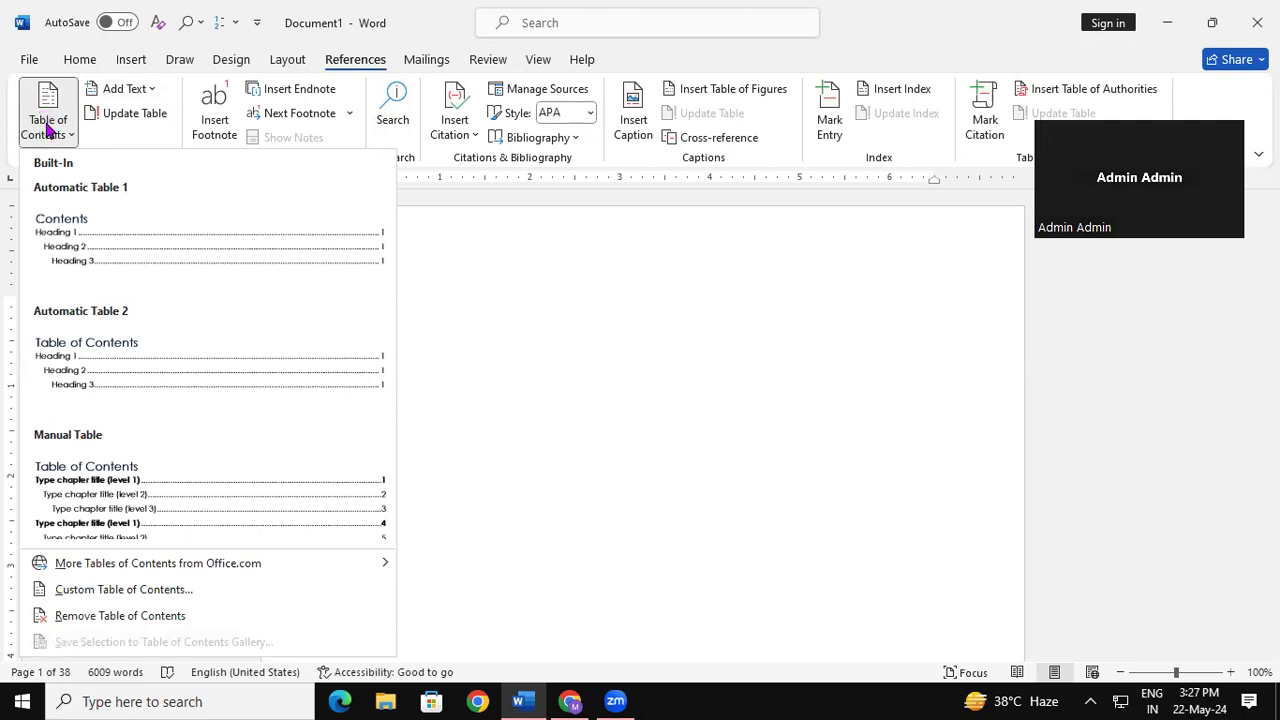
{"action": "left_click", "coordinate": [128, 375]}
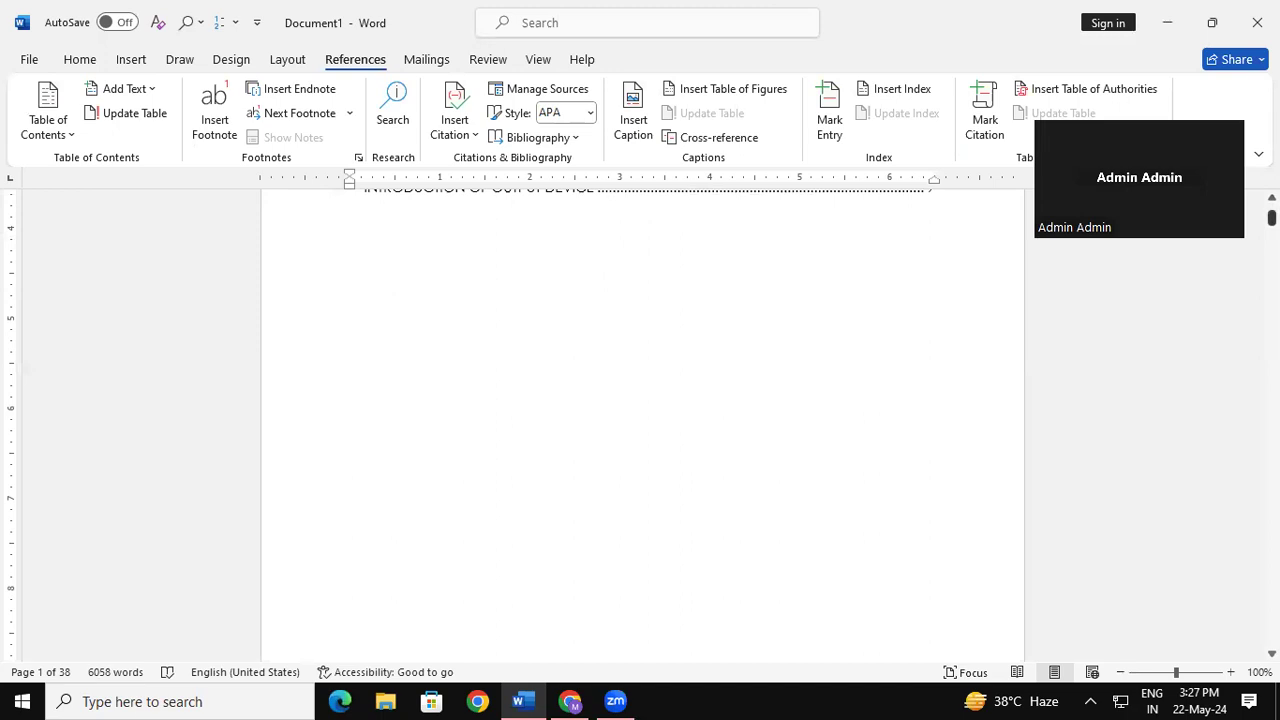
{"action": "scroll", "coordinate": [643, 420], "scroll_direction": "up", "scroll_amount": 5}
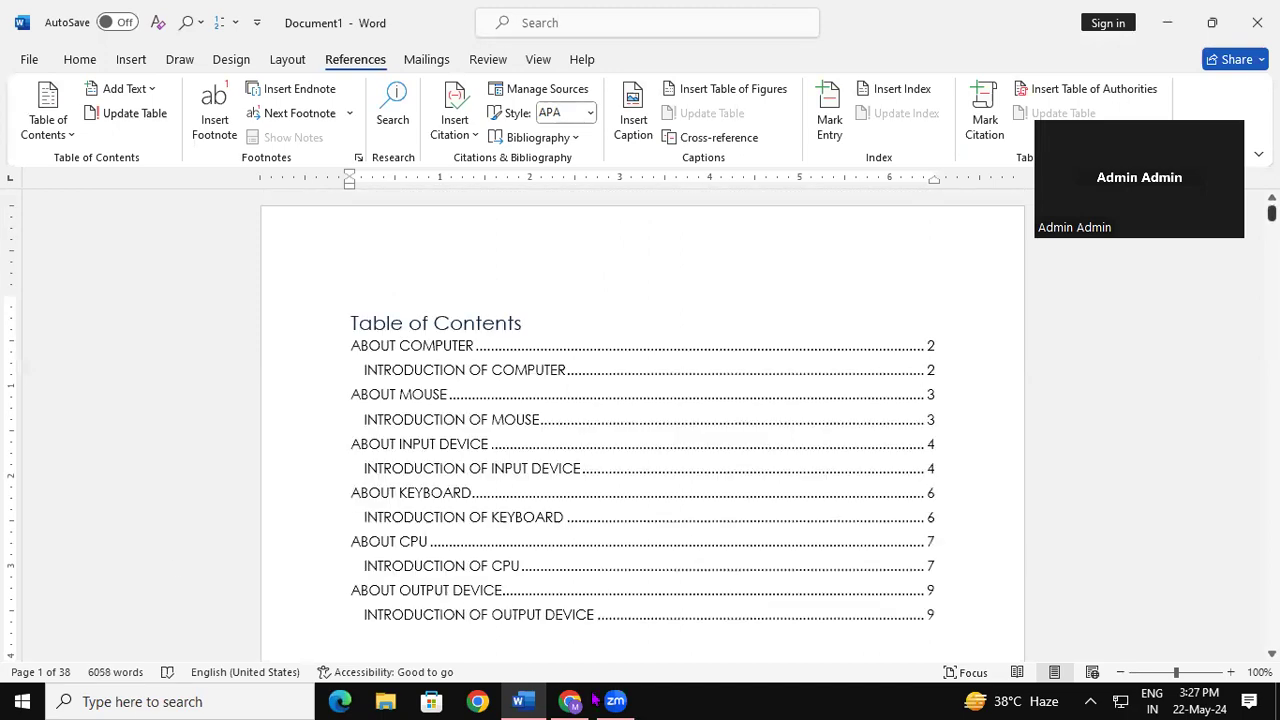
Enlarge the text of all entries under the "Table of Contents" title by three font size steps
{"action": "left_click", "coordinate": [487, 441]}
{"action": "left_click_drag", "start_coordinate": [487, 441], "coordinate": [920, 652]}
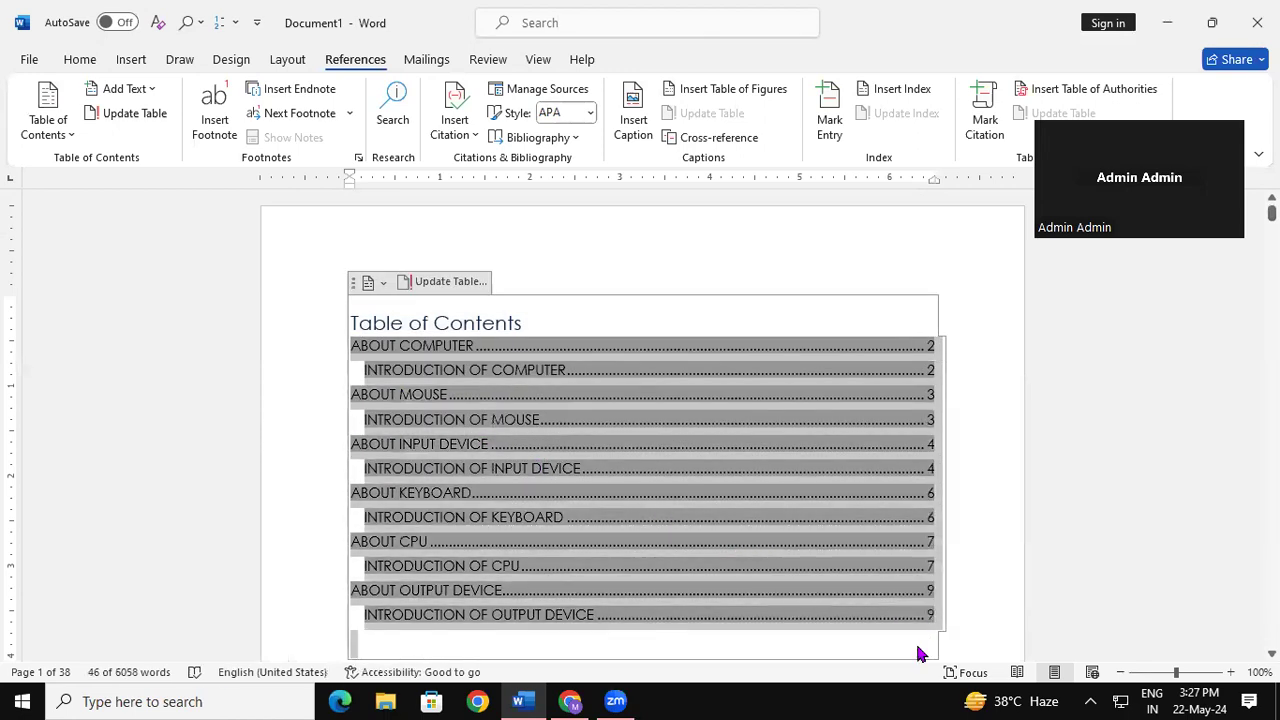
{"action": "key", "text": "ctrl+shift+period"}
{"action": "key", "text": "ctrl+shift+period"}
{"action": "key", "text": "ctrl+shift+period"}
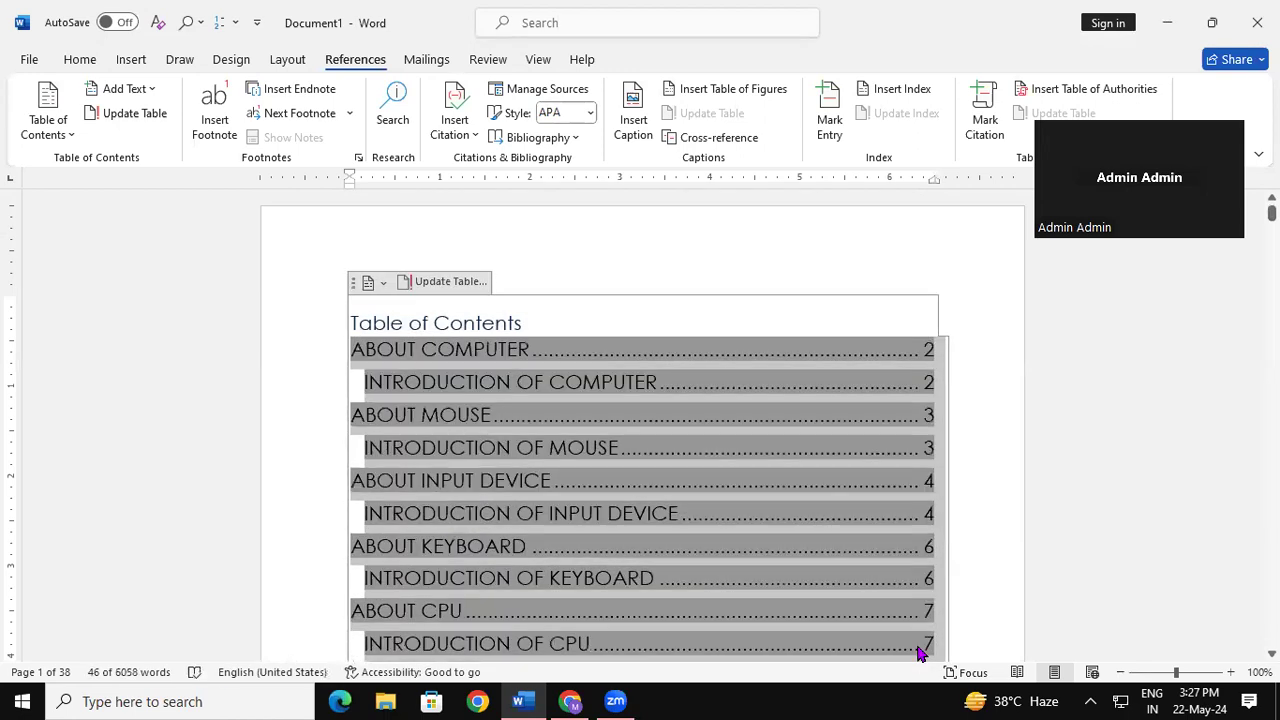
{"action": "left_click", "coordinate": [1228, 416]}
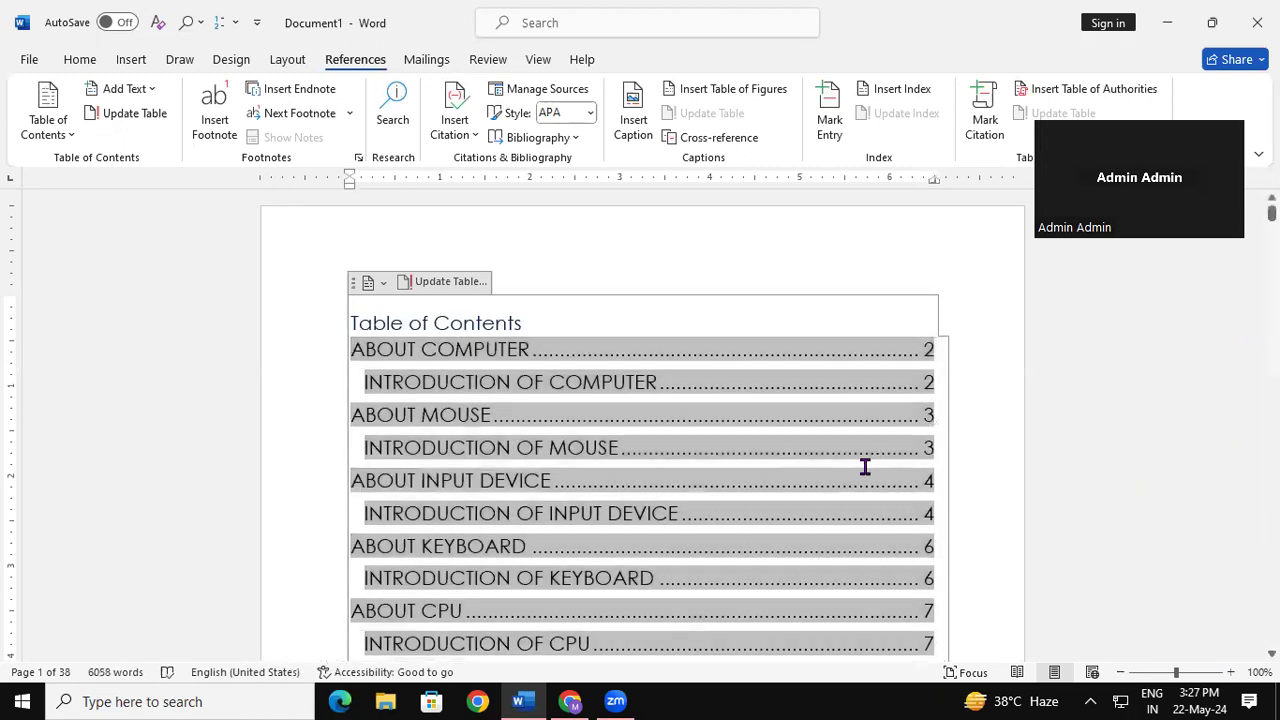
Follow the "INTRODUCTION OF KEYBOARD" link in the table of contents to its page twice, returning to the document start each time
{"action": "scroll", "coordinate": [739, 562], "scroll_direction": "down", "scroll_amount": 1}
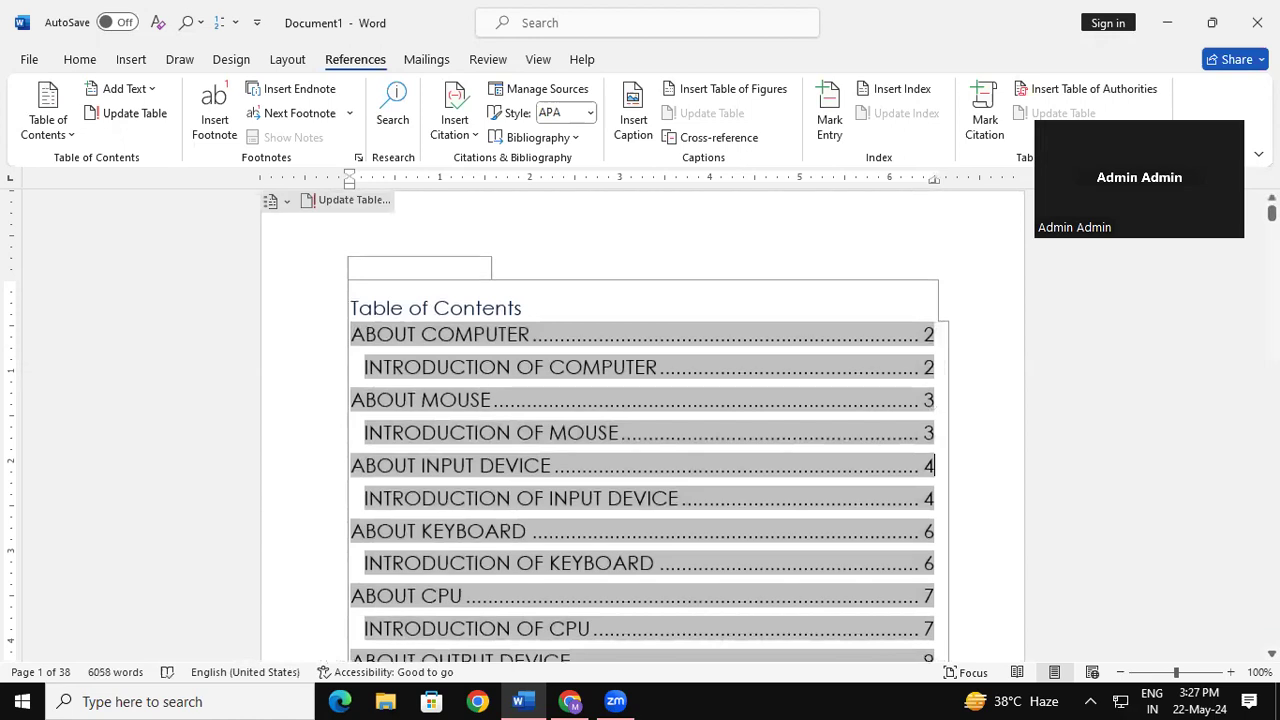
{"action": "scroll", "coordinate": [631, 583], "scroll_direction": "down", "scroll_amount": 4}
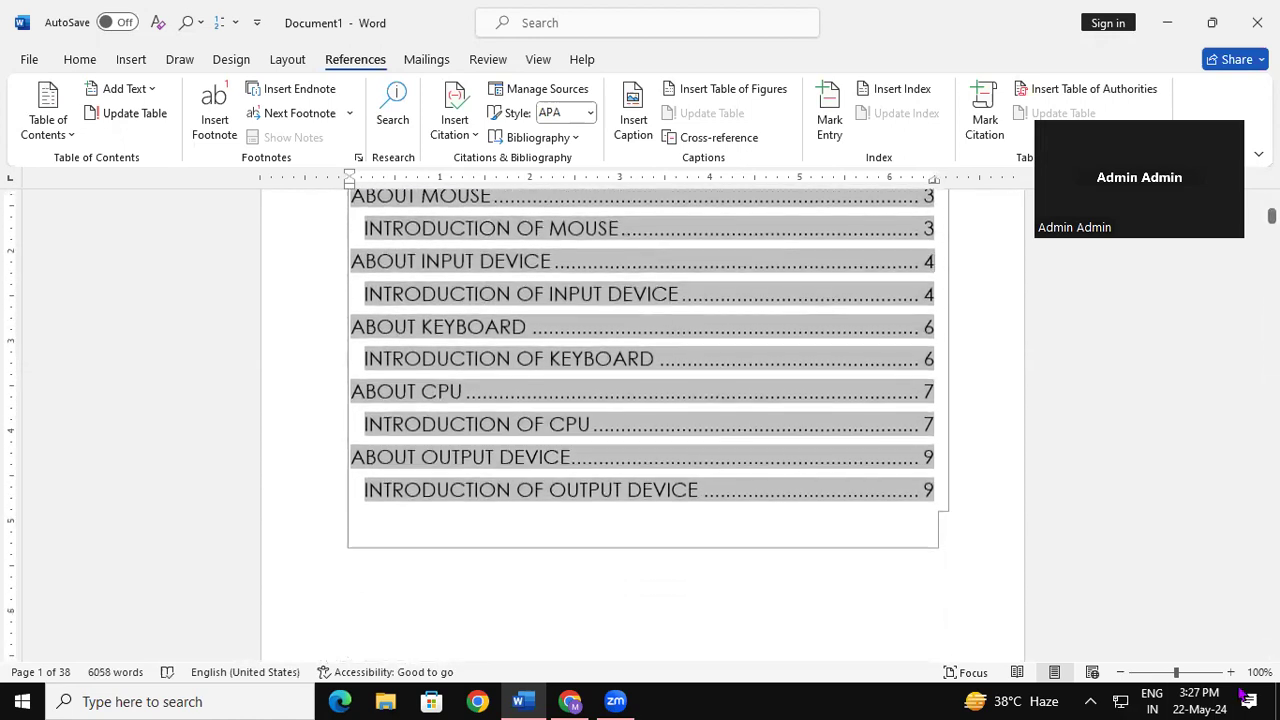
{"action": "left_click", "coordinate": [631, 583]}
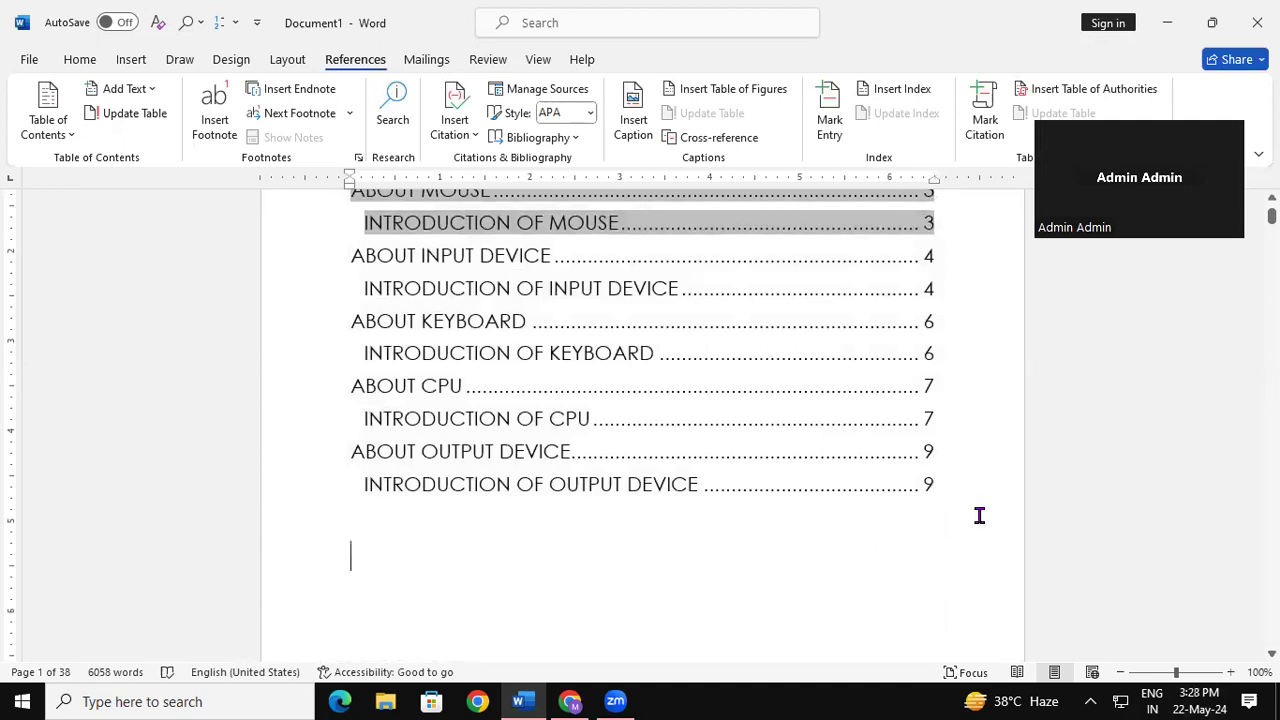
{"action": "scroll", "coordinate": [979, 515], "scroll_direction": "down", "scroll_amount": 1}
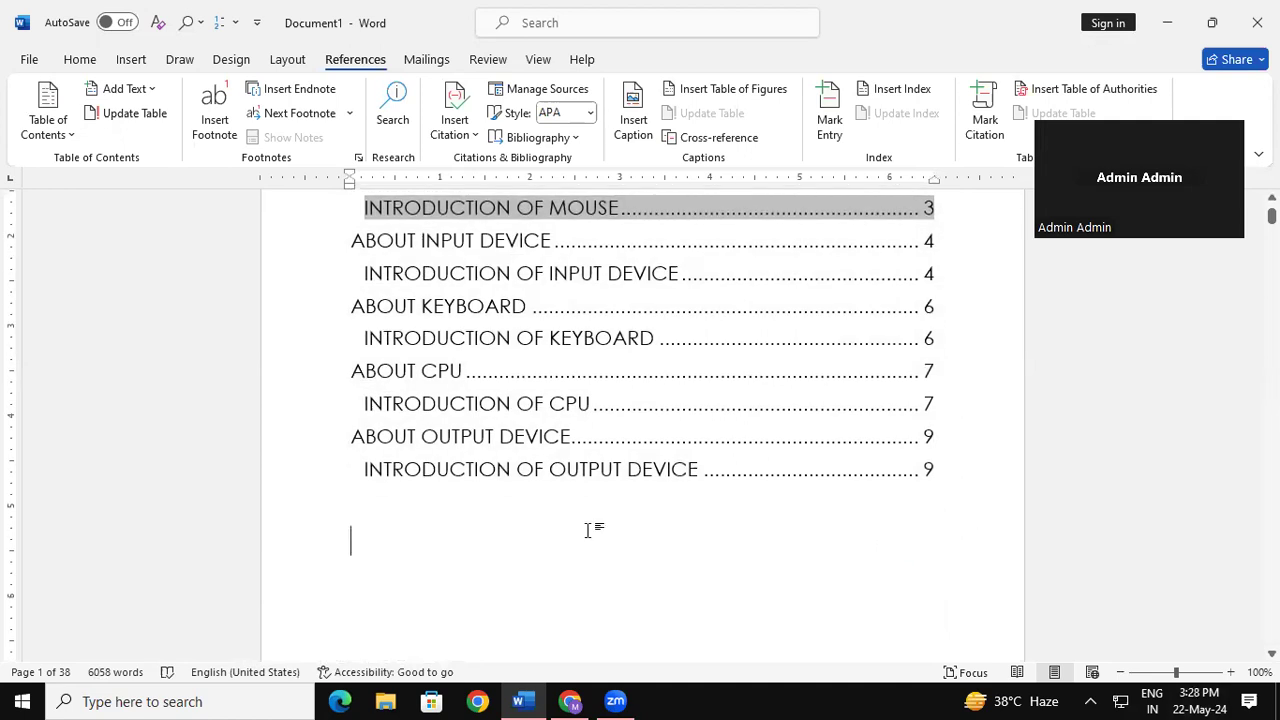
{"action": "scroll", "coordinate": [588, 523], "scroll_direction": "down", "scroll_amount": 1}
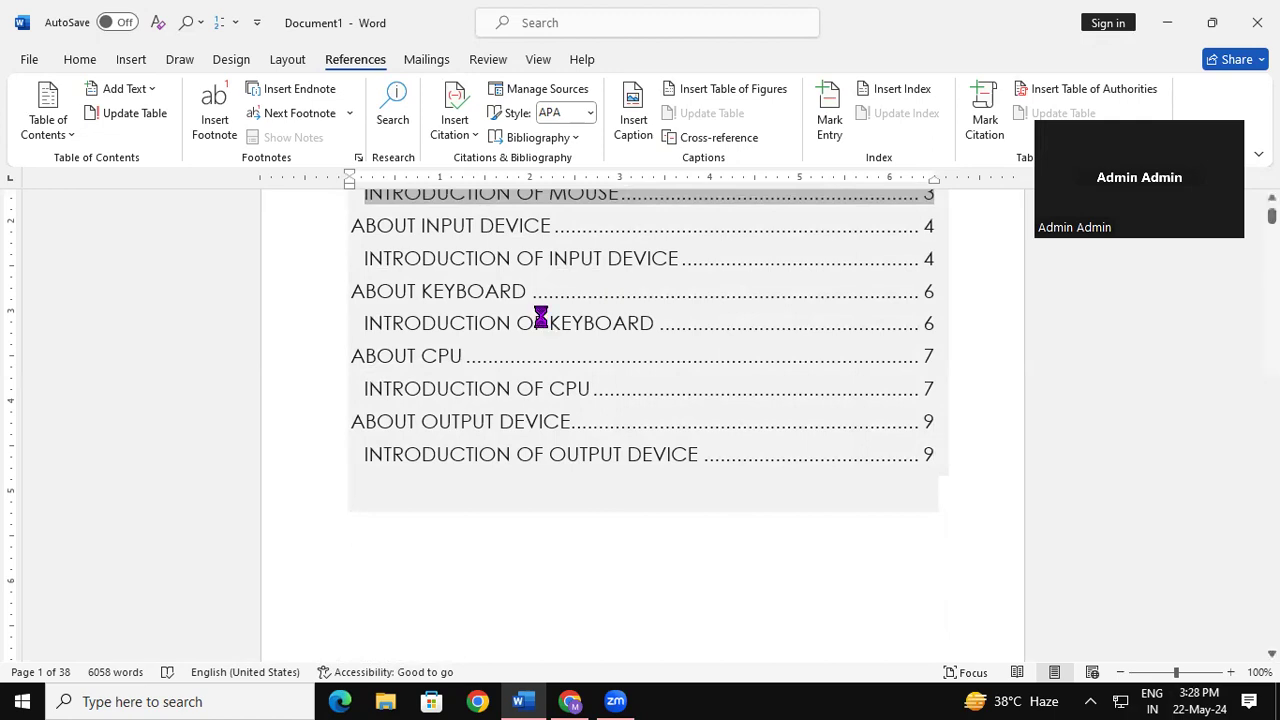
{"action": "left_click", "coordinate": [545, 325], "text": "ctrl"}
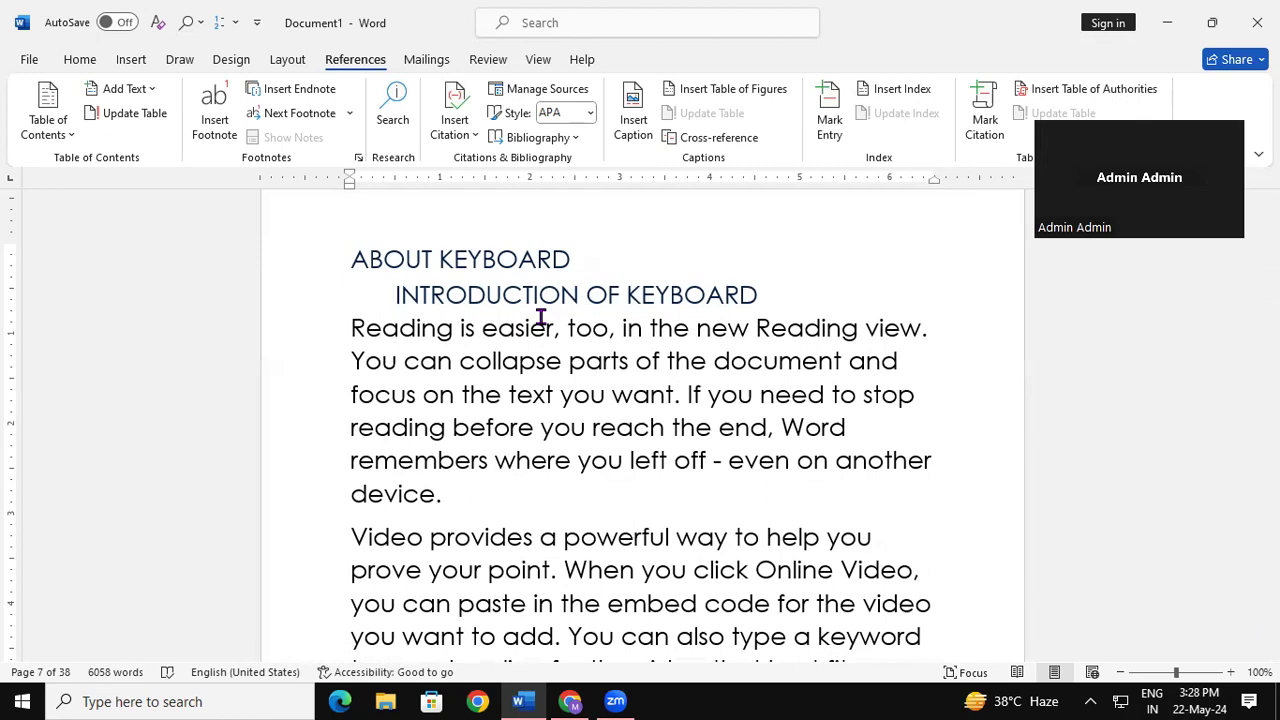
{"action": "key", "text": "ctrl+Home"}
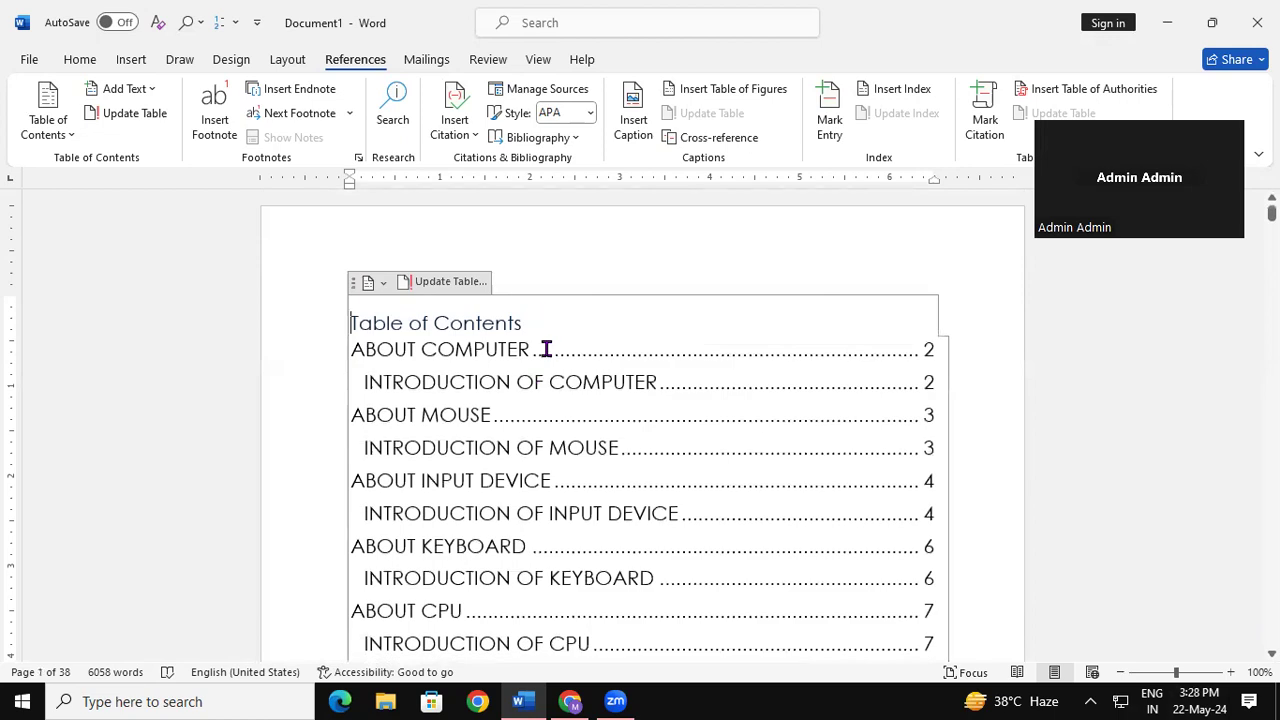
{"action": "left_click", "coordinate": [595, 585], "text": "ctrl"}
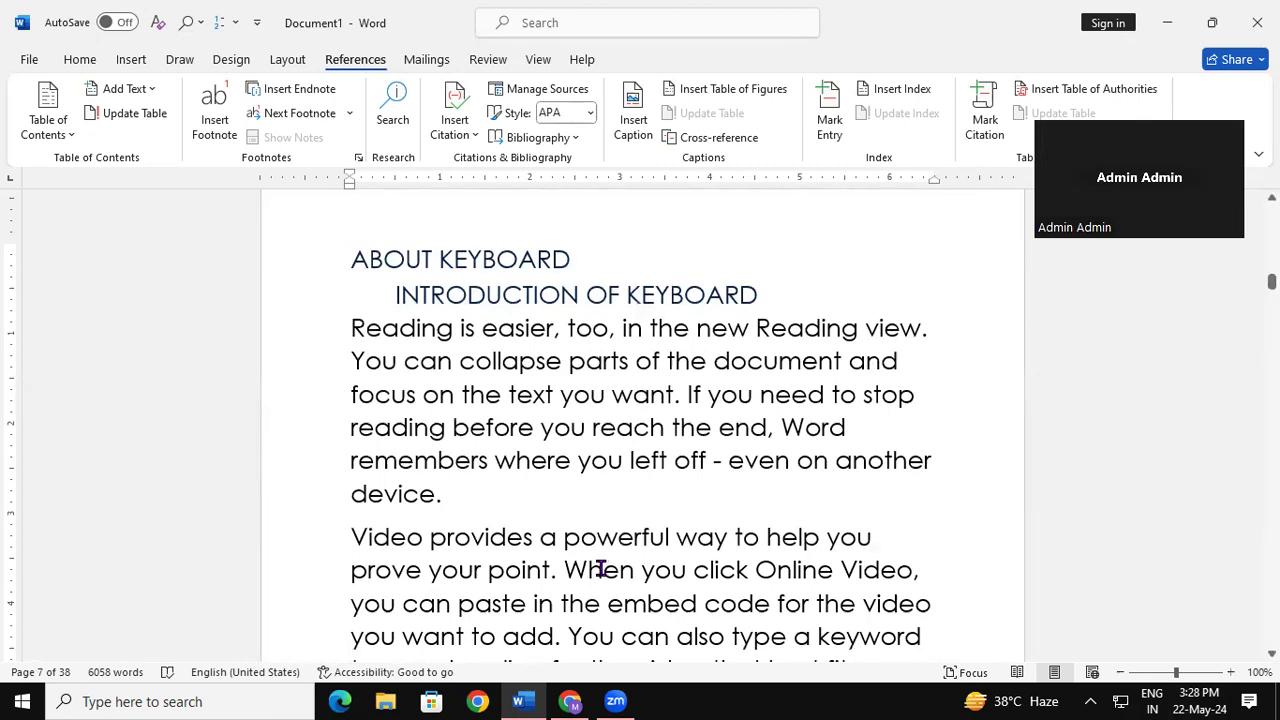
{"action": "key", "text": "ctrl+Home"}
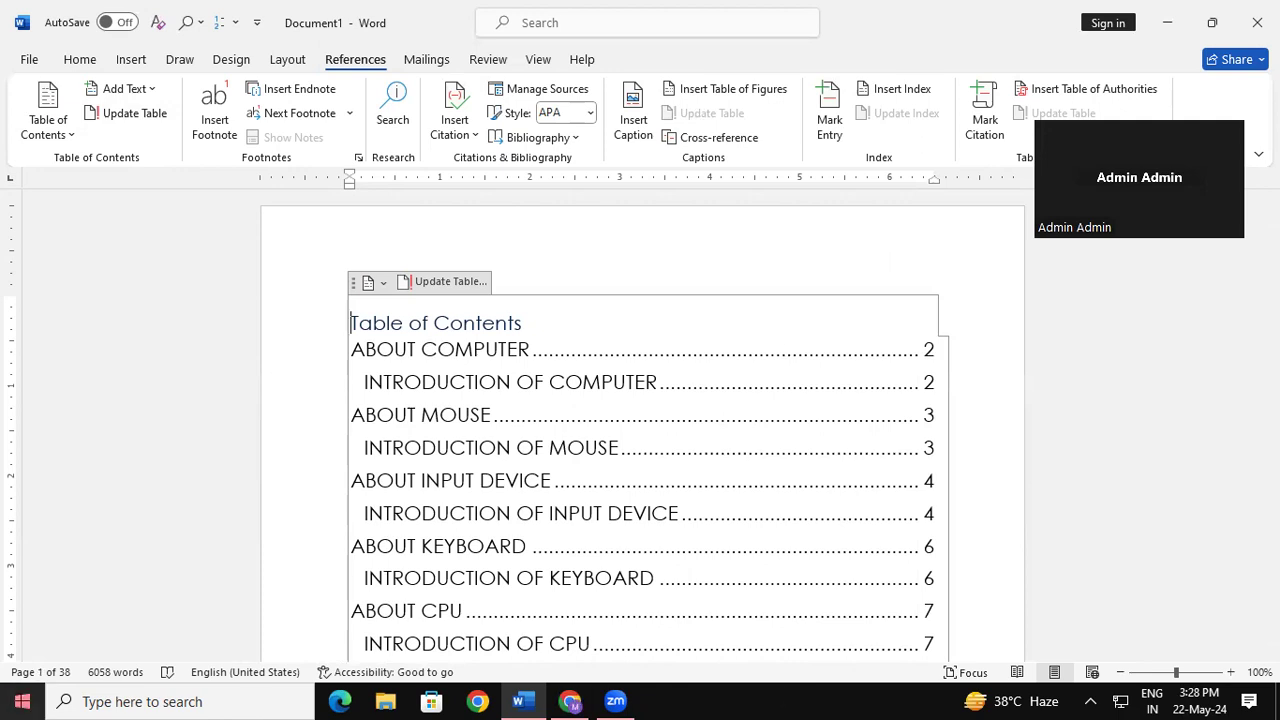
Add the heading "ABOUT PRINTER" and the indented subheading "INTRODUCTION OF PRINTER" above the "Themes and styles" paragraph on page 19
{"action": "left_click_drag", "start_coordinate": [1272, 213], "coordinate": [1272, 423]}
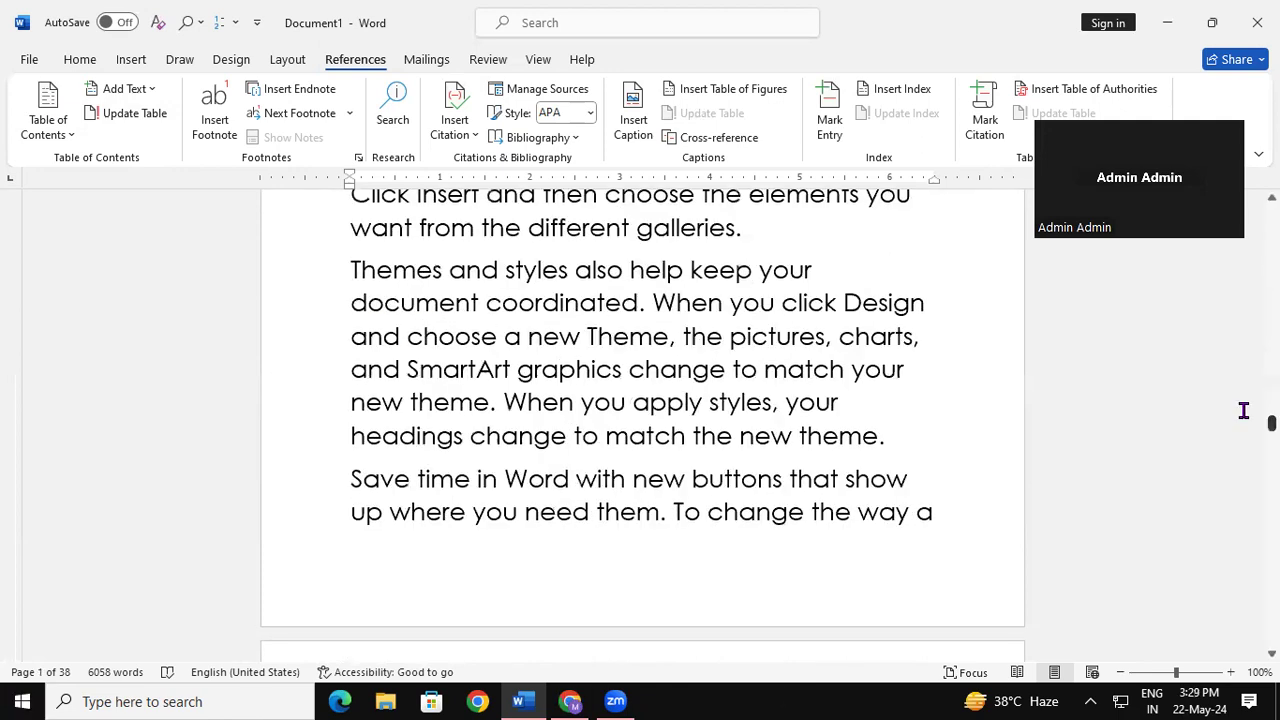
{"action": "left_click", "coordinate": [752, 233]}
{"action": "key", "text": "Return"}
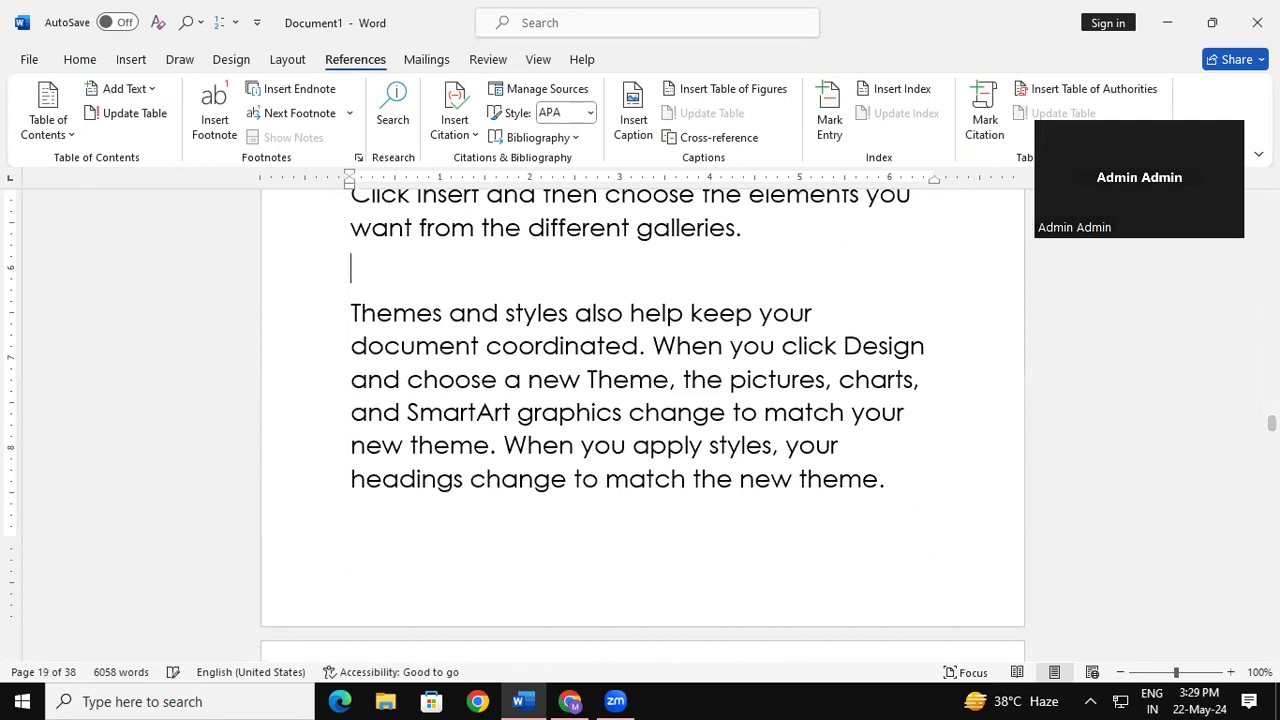
{"action": "key", "text": "Return"}
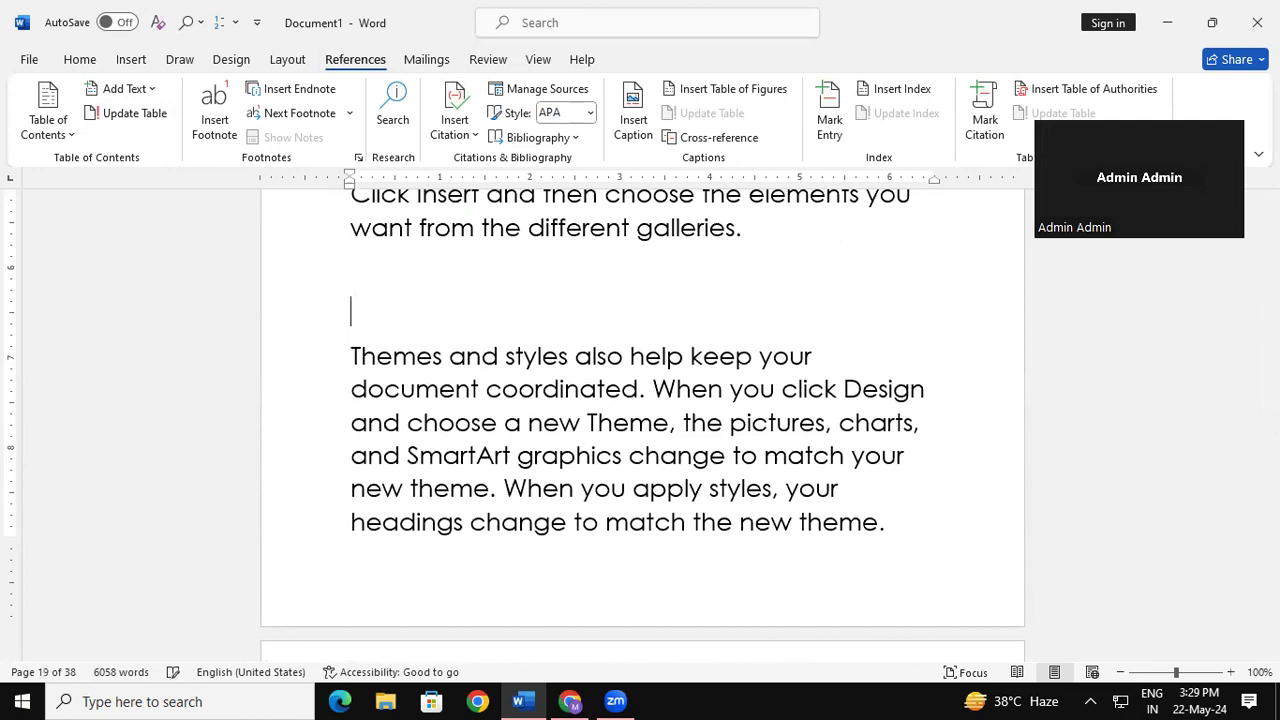
{"action": "type", "text": "ABOUT PRINTER"}
{"action": "key", "text": "Return"}
{"action": "key", "text": "Tab"}
{"action": "type", "text": "INTRODUCTION OF PRINTER"}
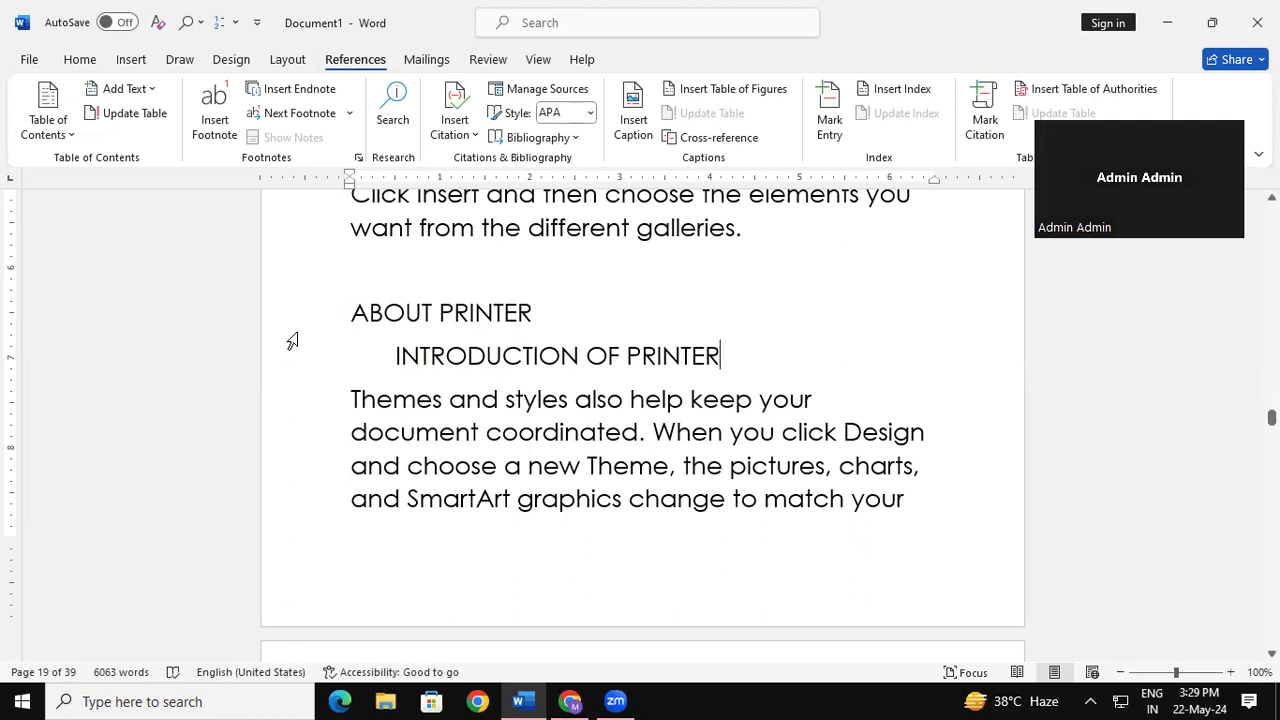
Search the document for "PRINTER" and mark the heading "ABOUT PRINTER" as a Level 1 table of contents entry
{"action": "key", "text": "ctrl+Home"}
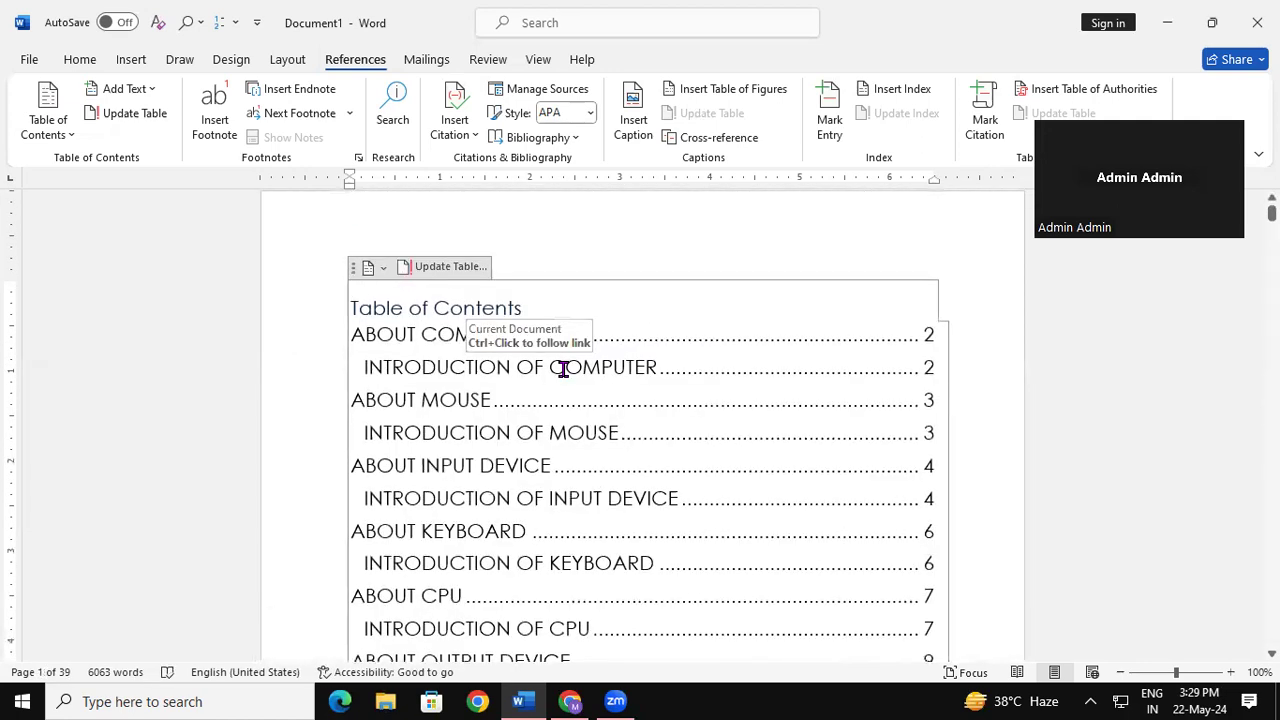
{"action": "scroll", "coordinate": [642, 425], "scroll_direction": "down", "scroll_amount": 2}
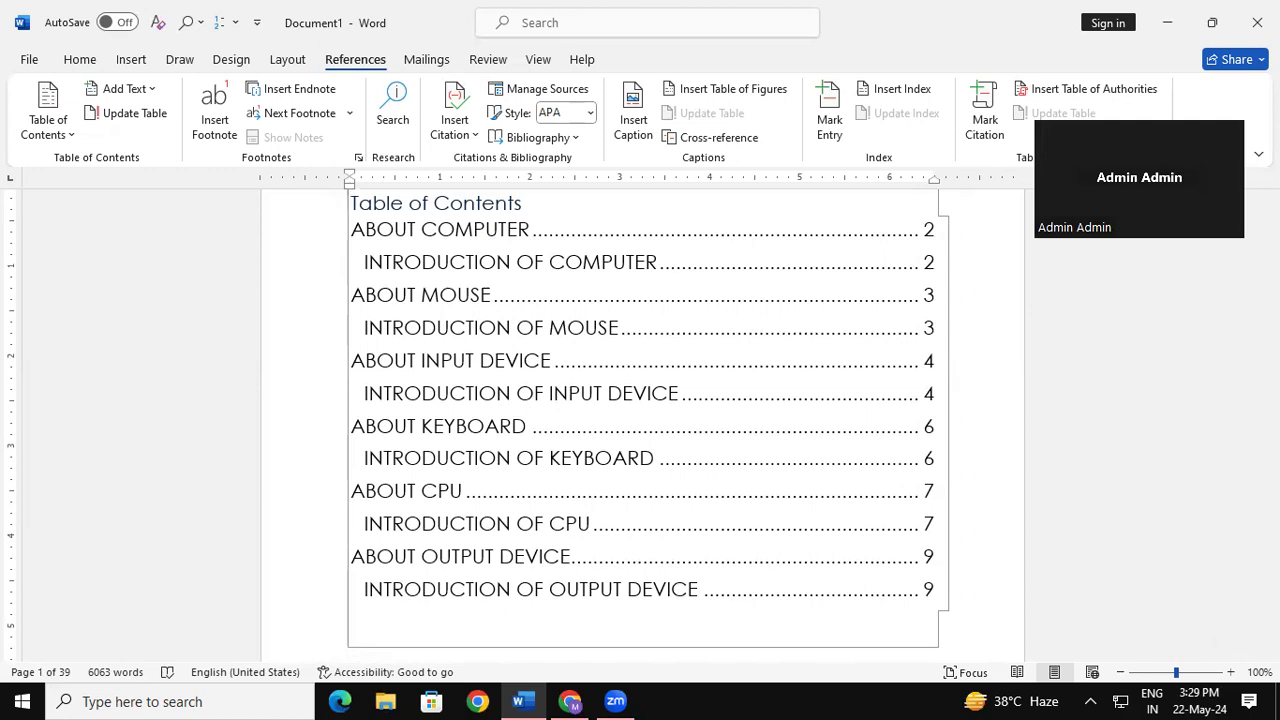
{"action": "scroll", "coordinate": [642, 425], "scroll_direction": "down", "scroll_amount": 10}
{"action": "scroll", "coordinate": [642, 425], "scroll_direction": "down", "scroll_amount": 5}
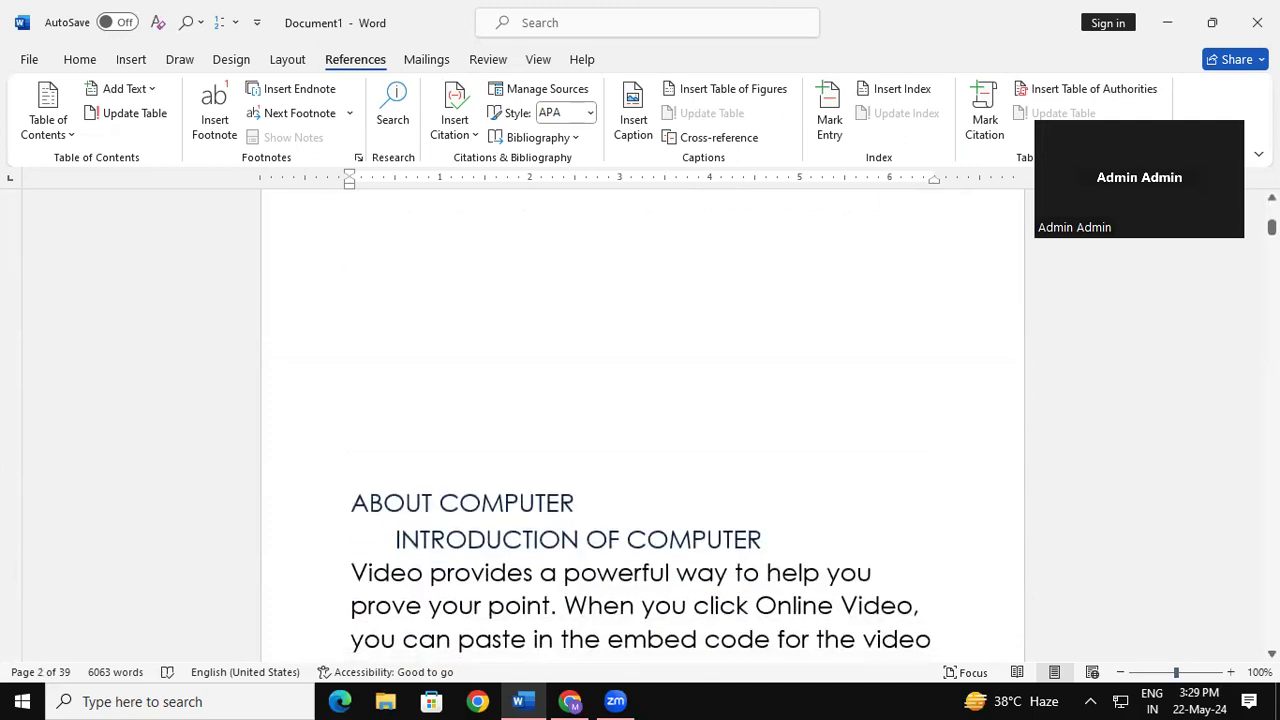
{"action": "key", "text": "ctrl+f"}
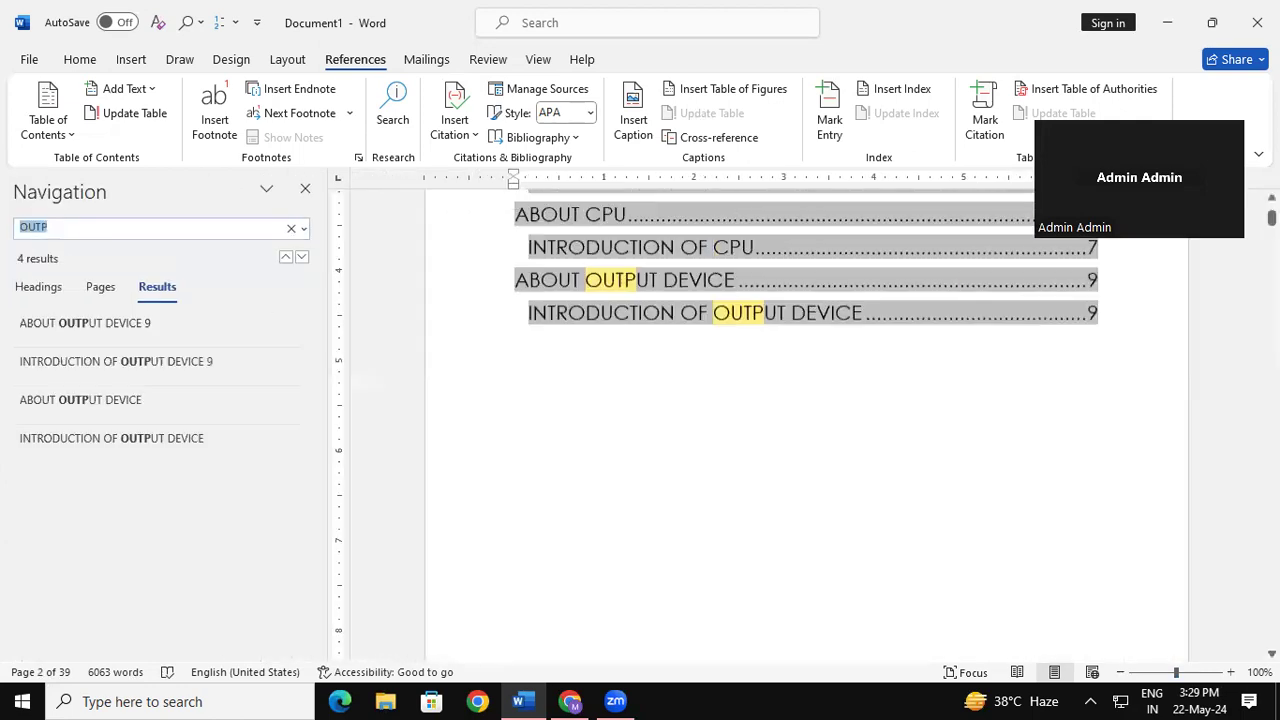
{"action": "type", "text": "PRINTER"}
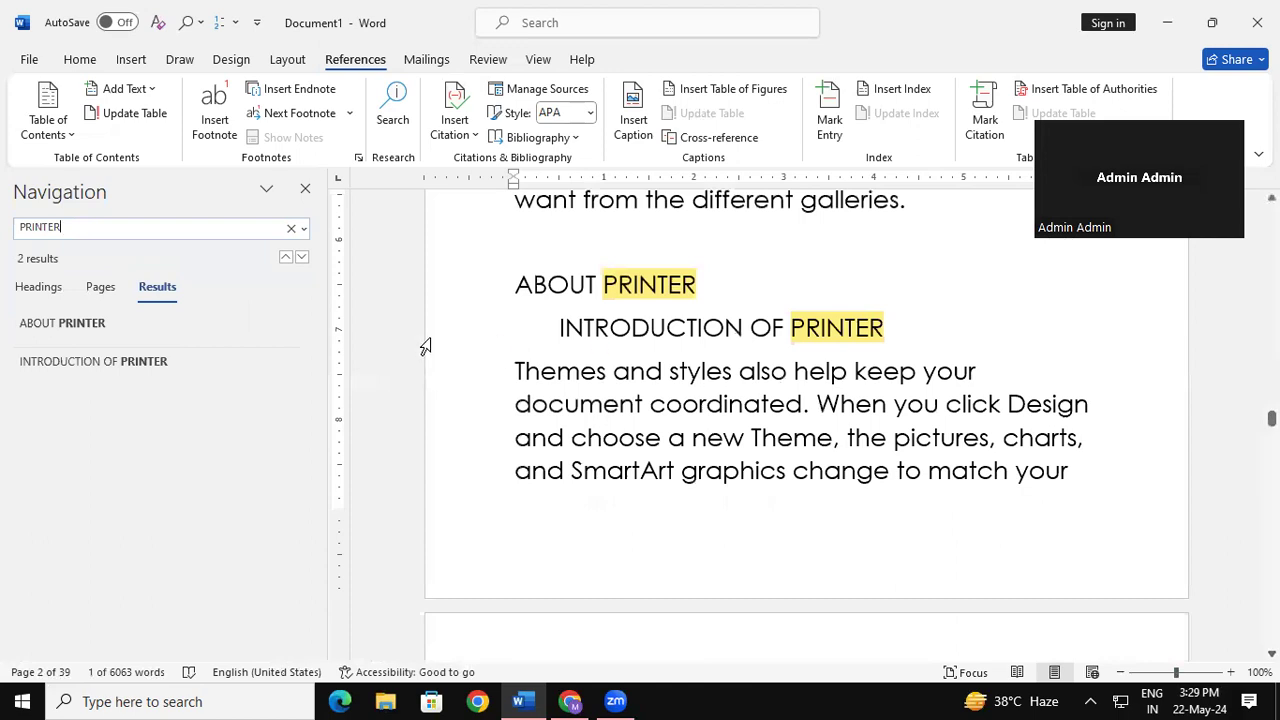
{"action": "left_click_drag", "start_coordinate": [510, 284], "coordinate": [690, 276]}
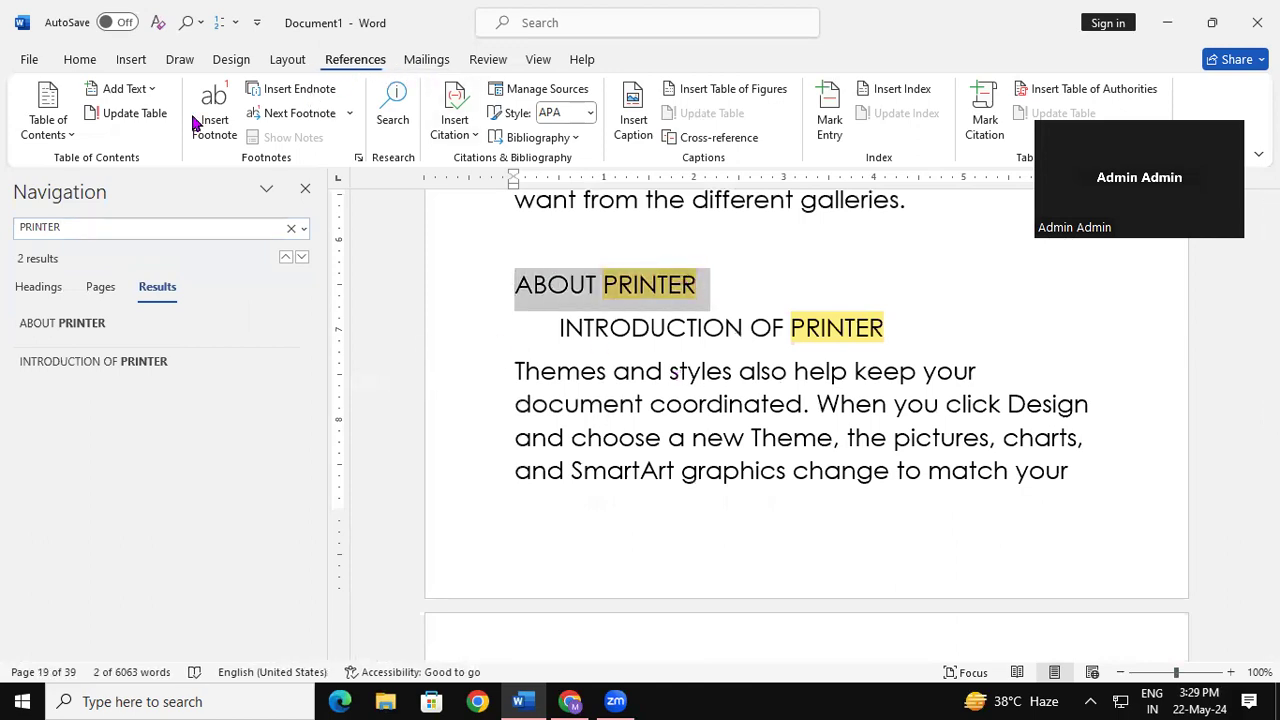
{"action": "left_click", "coordinate": [130, 89]}
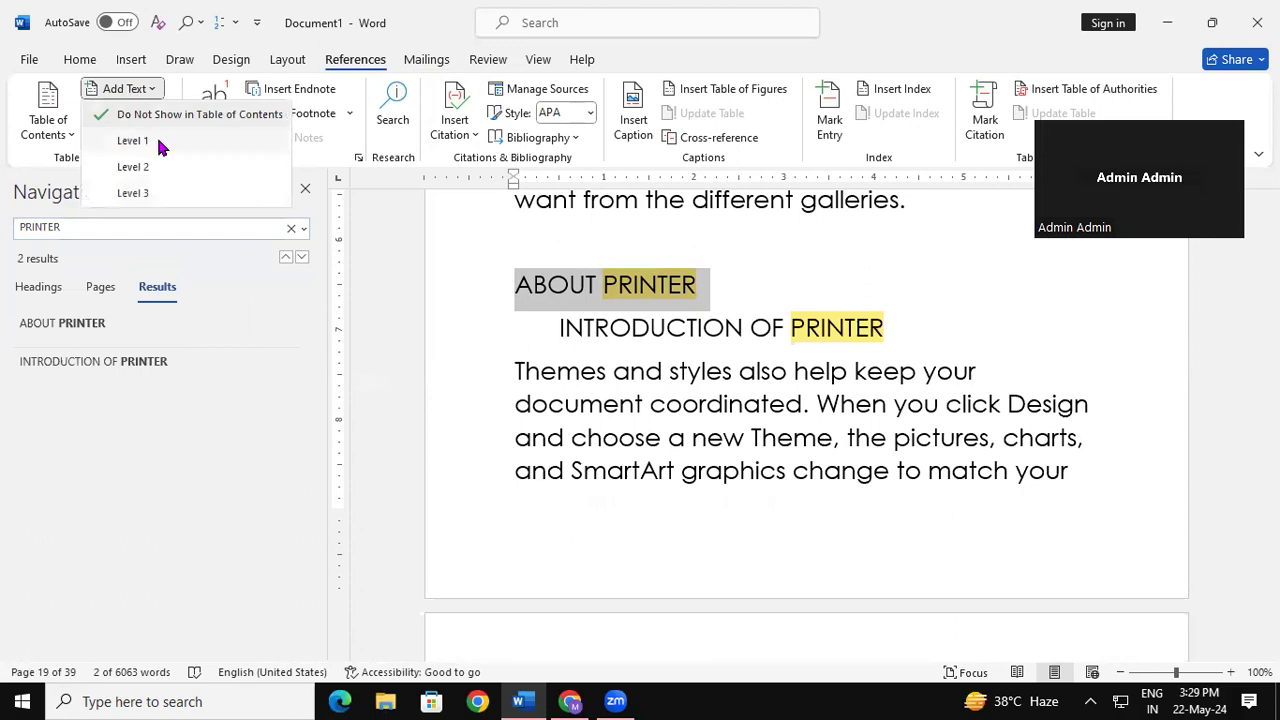
{"action": "left_click", "coordinate": [158, 143]}
Mark the subheading "INTRODUCTION OF PRINTER" as a Level 2 table of contents entry and close the document search
{"action": "left_click_drag", "start_coordinate": [553, 324], "coordinate": [889, 329]}
{"action": "left_click", "coordinate": [115, 91]}
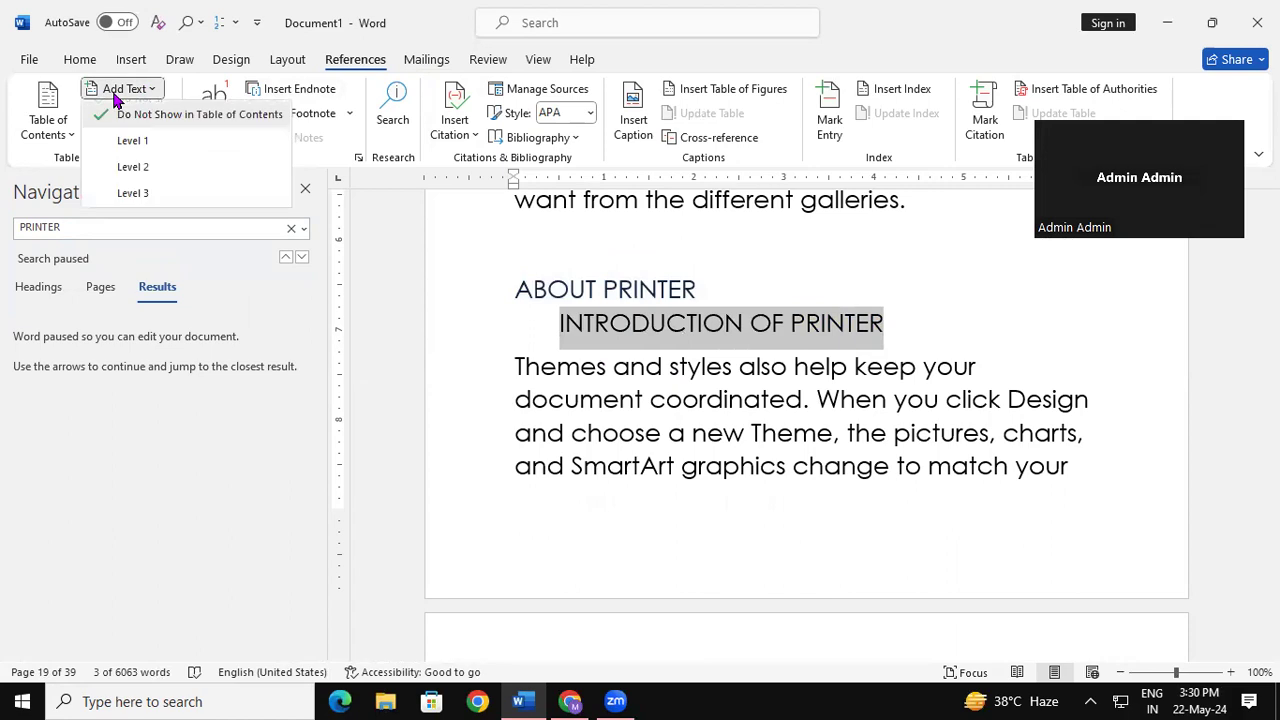
{"action": "left_click", "coordinate": [132, 167]}
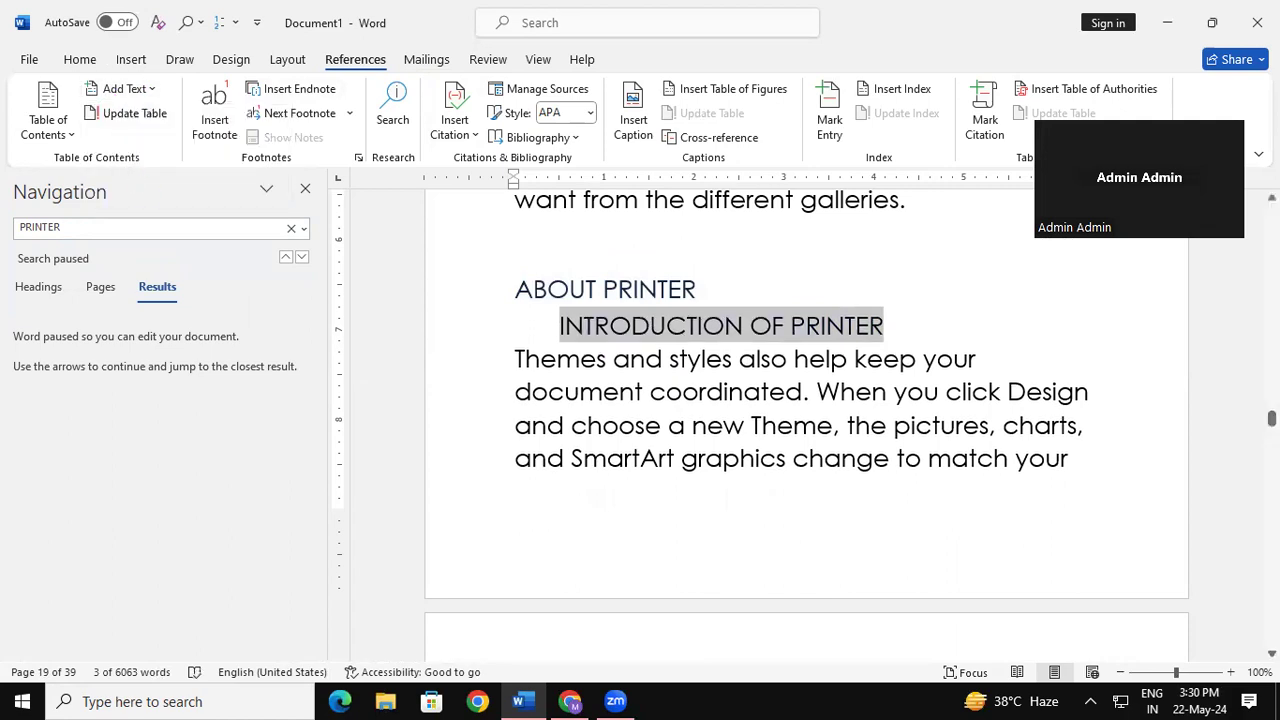
{"action": "left_click_drag", "start_coordinate": [1271, 418], "coordinate": [1271, 212]}
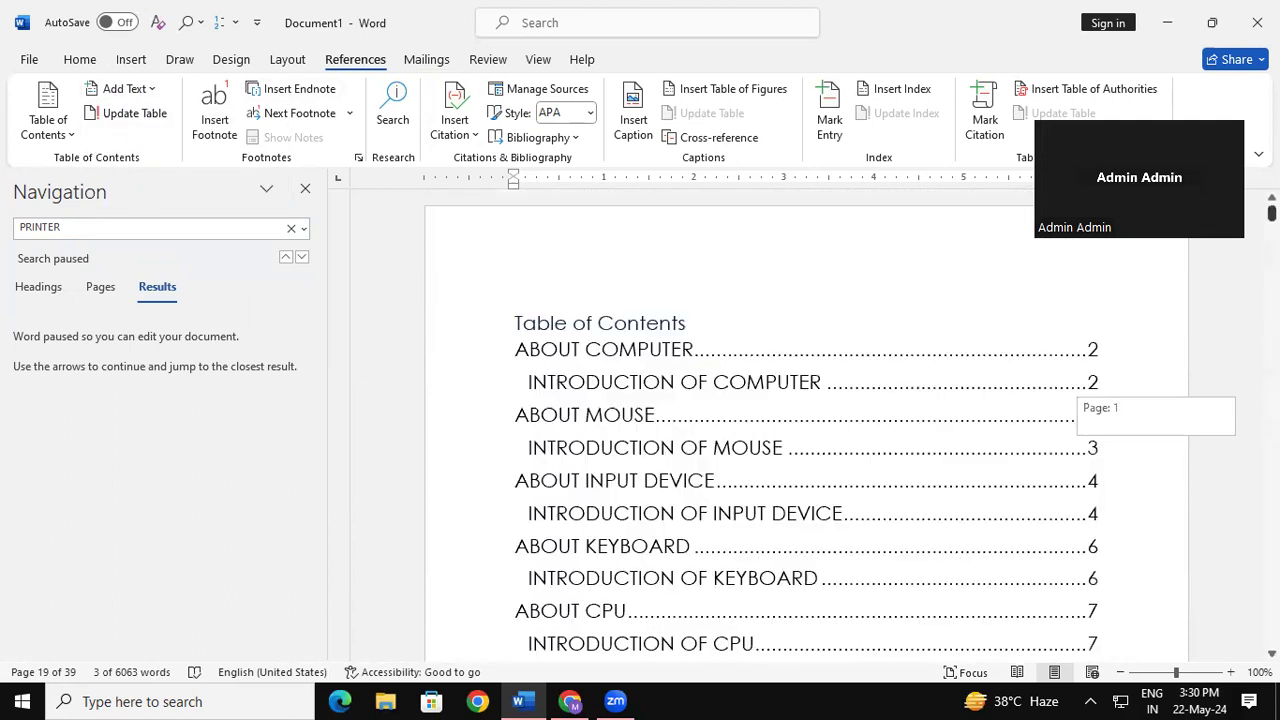
{"action": "left_click", "coordinate": [305, 188]}
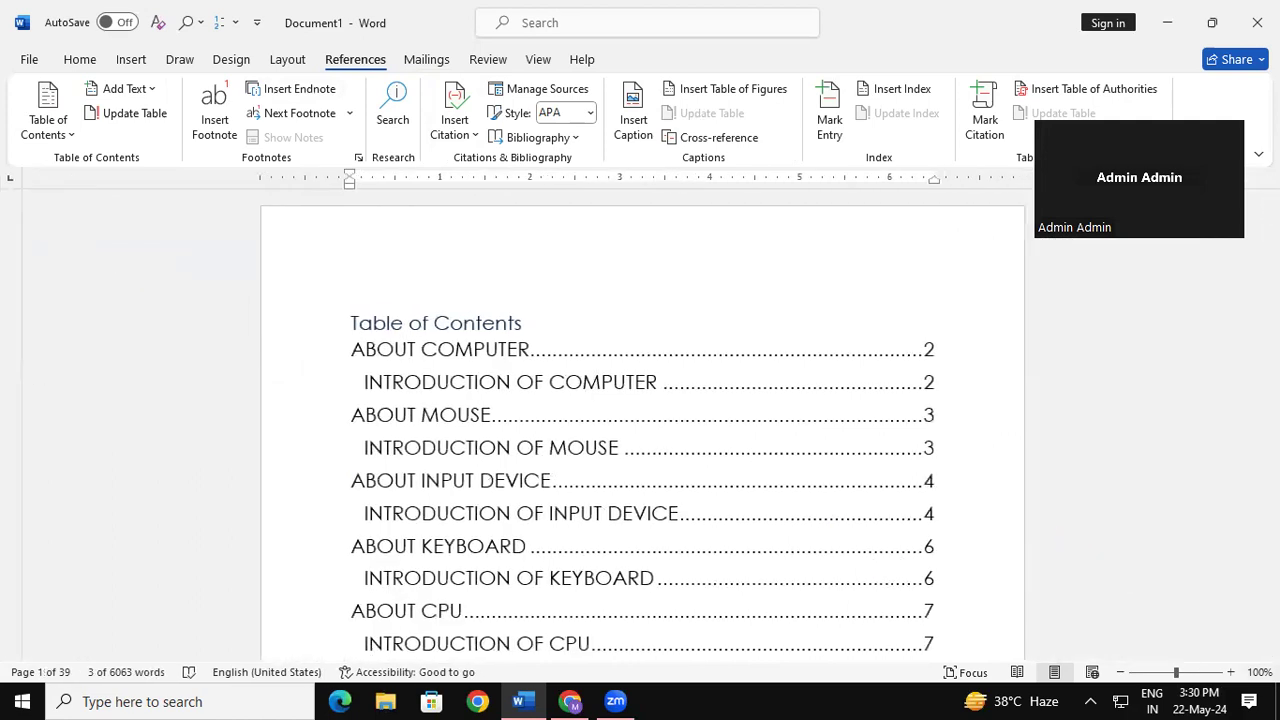
Update the entire table of contents and select its printer entries
{"action": "scroll", "coordinate": [642, 428], "scroll_direction": "down", "scroll_amount": 2}
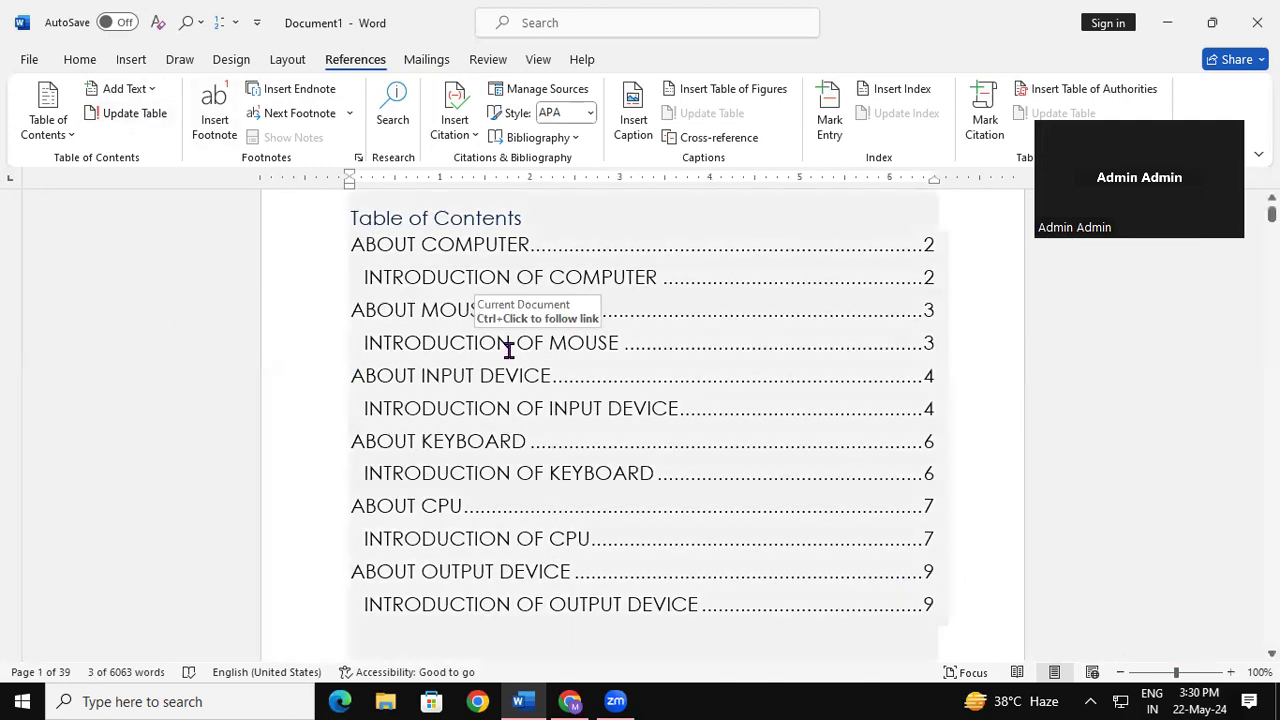
{"action": "left_click", "coordinate": [147, 115]}
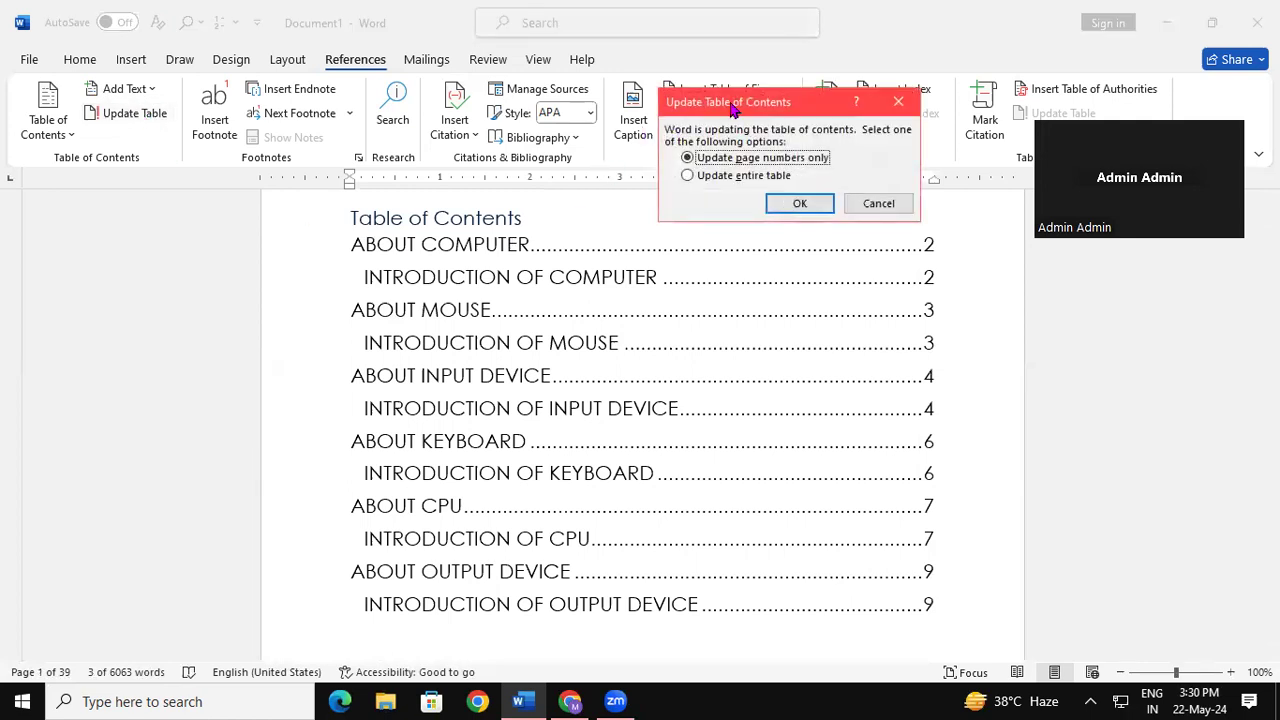
{"action": "left_click_drag", "start_coordinate": [740, 103], "coordinate": [184, 225]}
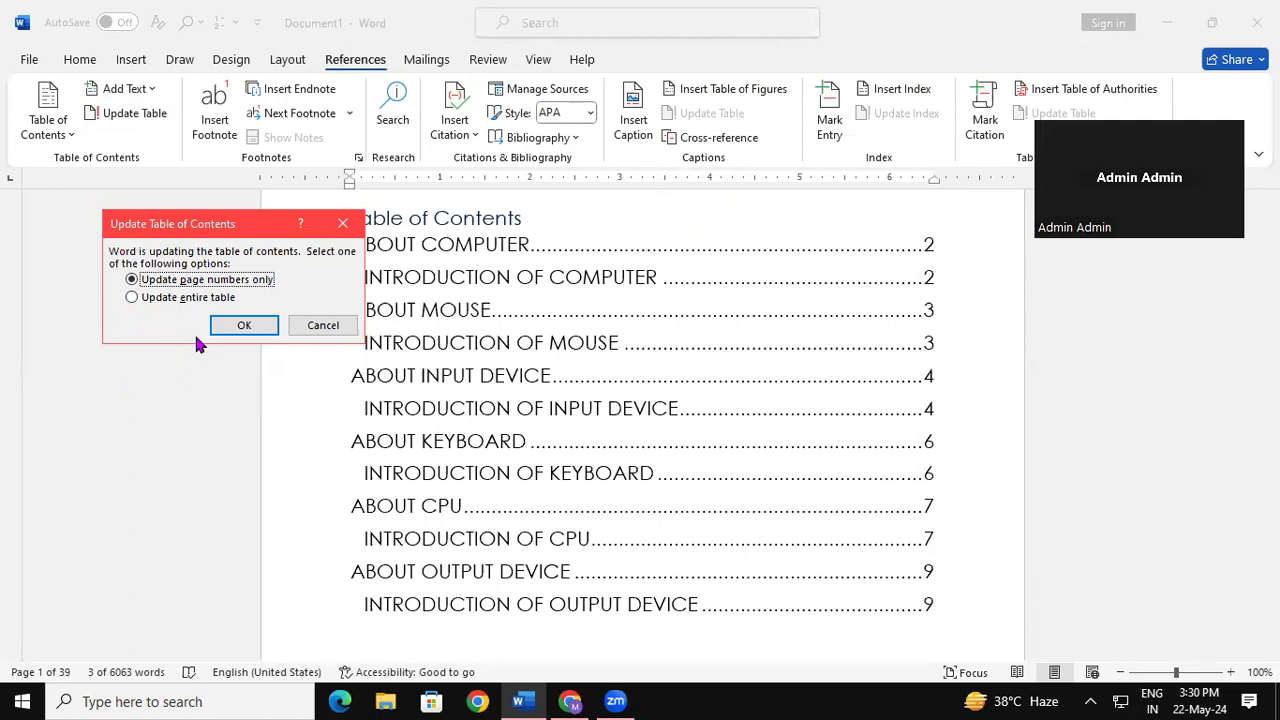
{"action": "left_click", "coordinate": [190, 298]}
{"action": "left_click", "coordinate": [252, 326]}
{"action": "mouse_move", "coordinate": [349, 521]}
{"action": "left_mouse_down"}
{"action": "mouse_move", "coordinate": [357, 534]}
{"action": "mouse_move", "coordinate": [783, 604]}
{"action": "left_mouse_up"}
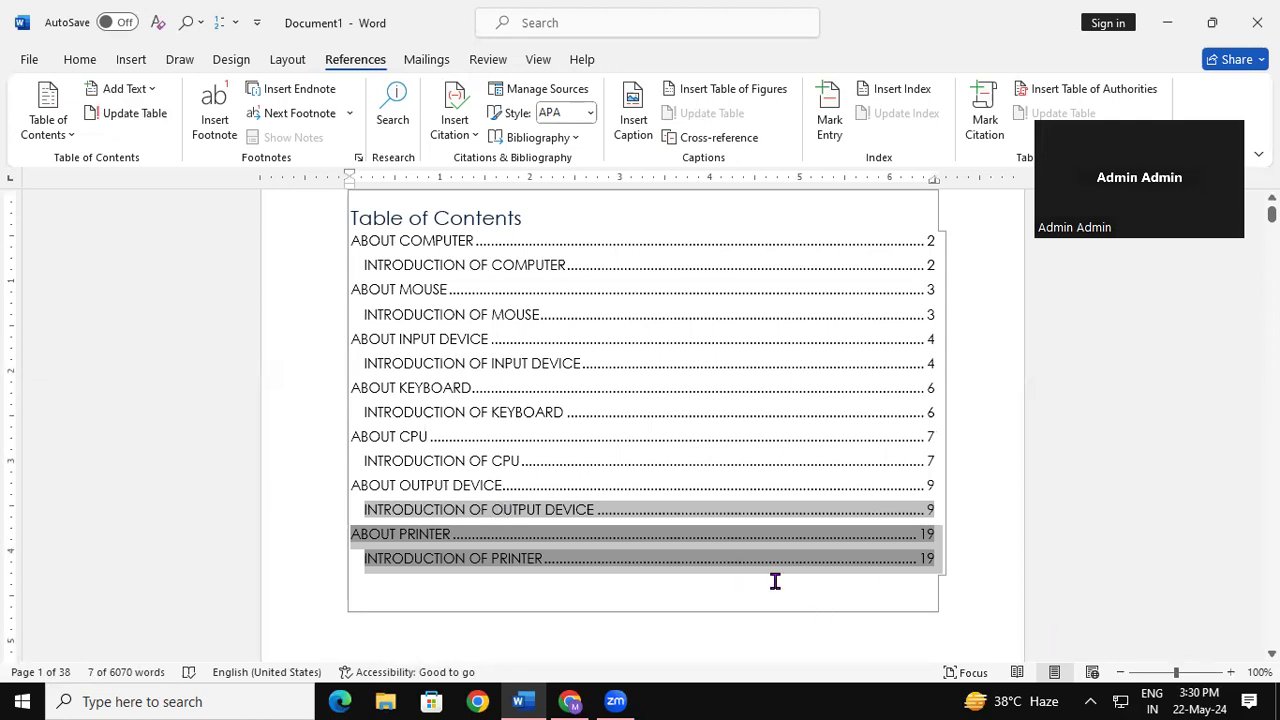
{"action": "double_click", "coordinate": [1006, 581]}
{"action": "left_click", "coordinate": [535, 389]}
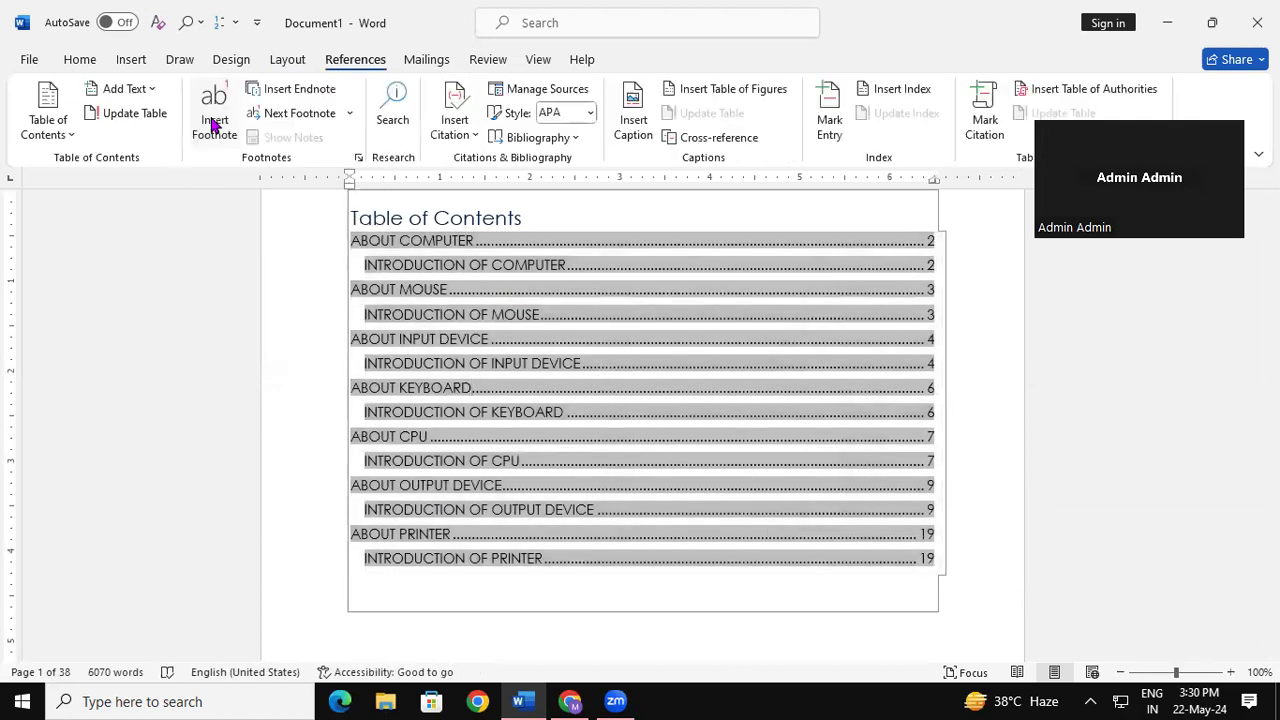
{"action": "scroll", "coordinate": [217, 127], "scroll_direction": "up", "scroll_amount": 1}
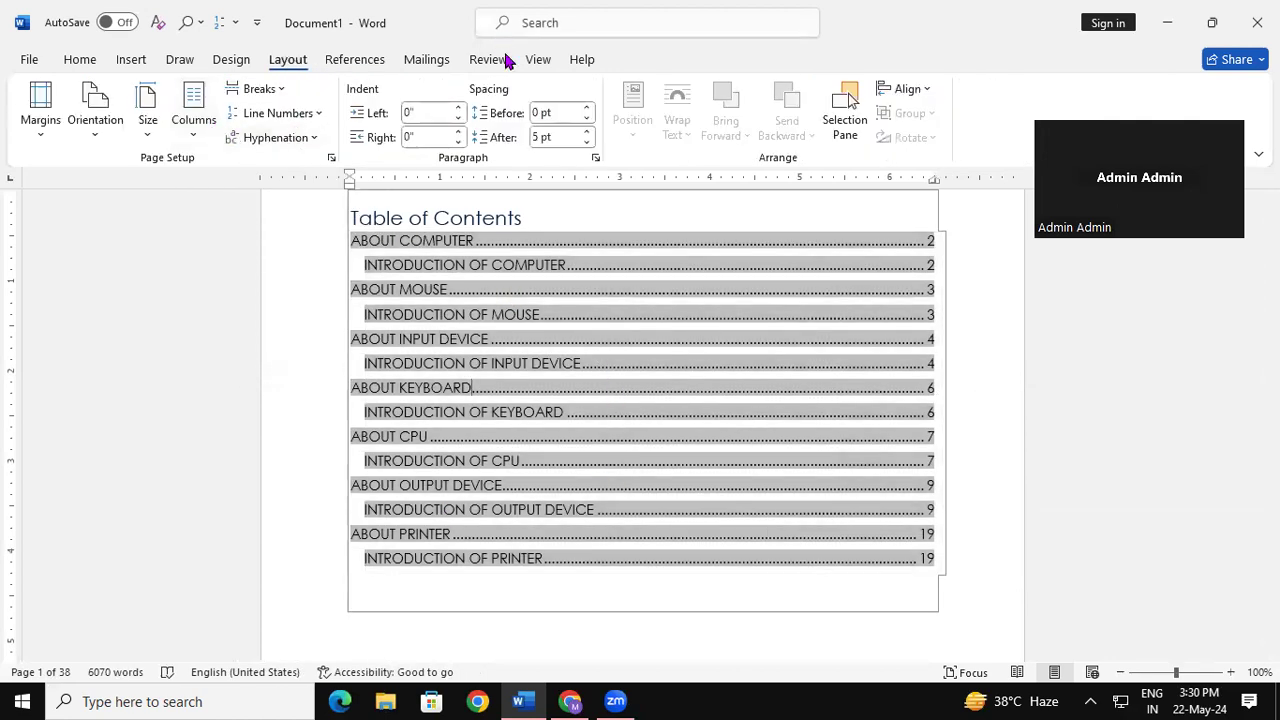
{"action": "left_click", "coordinate": [356, 59]}
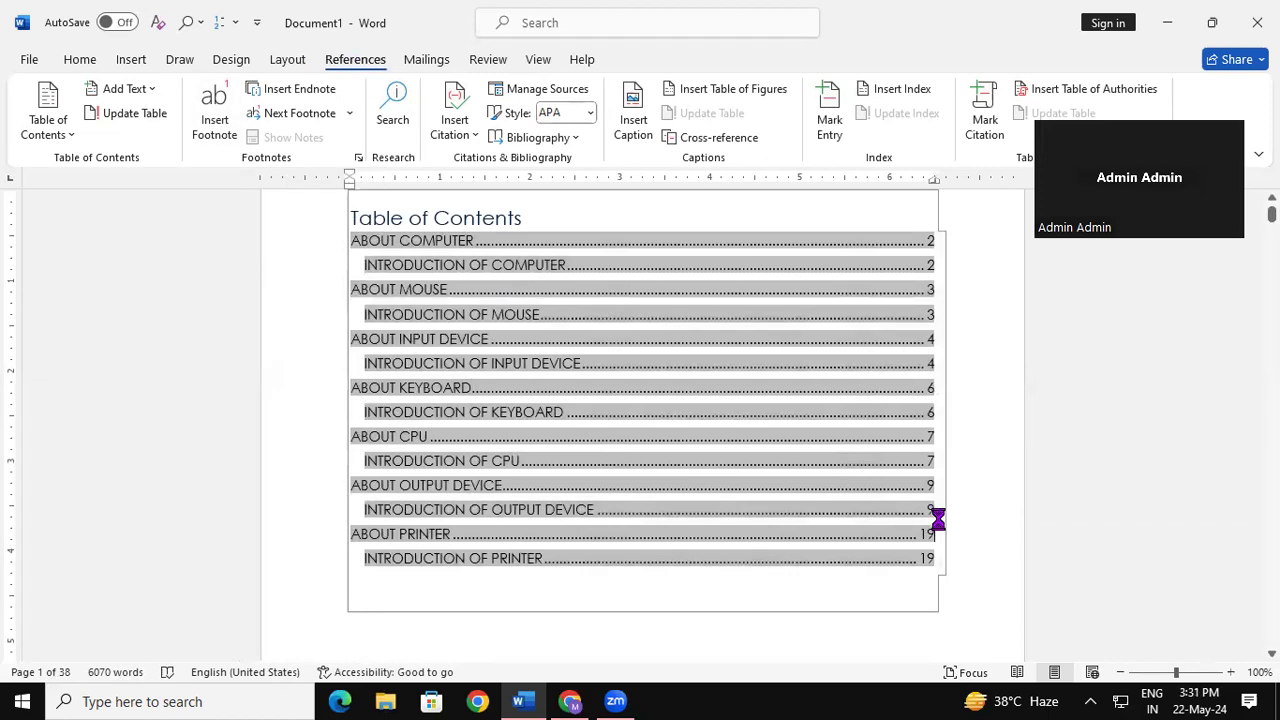
Create a new blank document and fill it with sample text using =RAND(125)
{"action": "key", "text": "ctrl+n"}
{"action": "type", "text": "="}
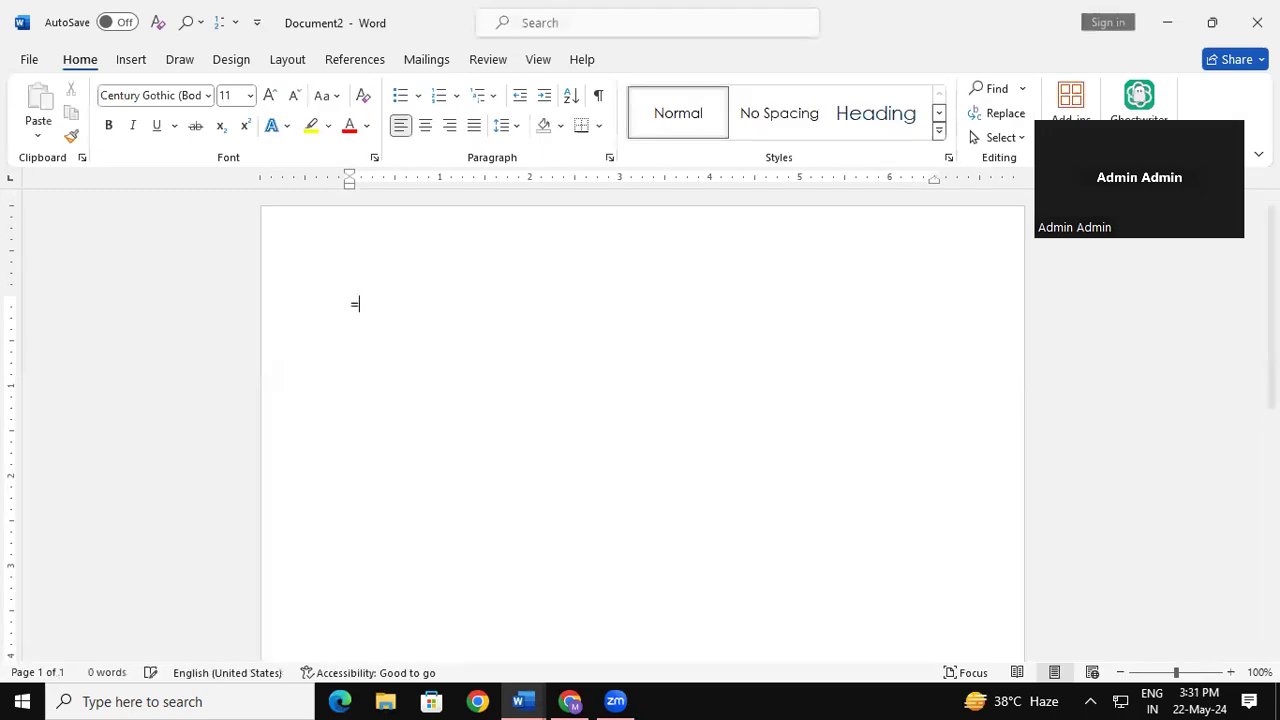
{"action": "type", "text": "RAND"}
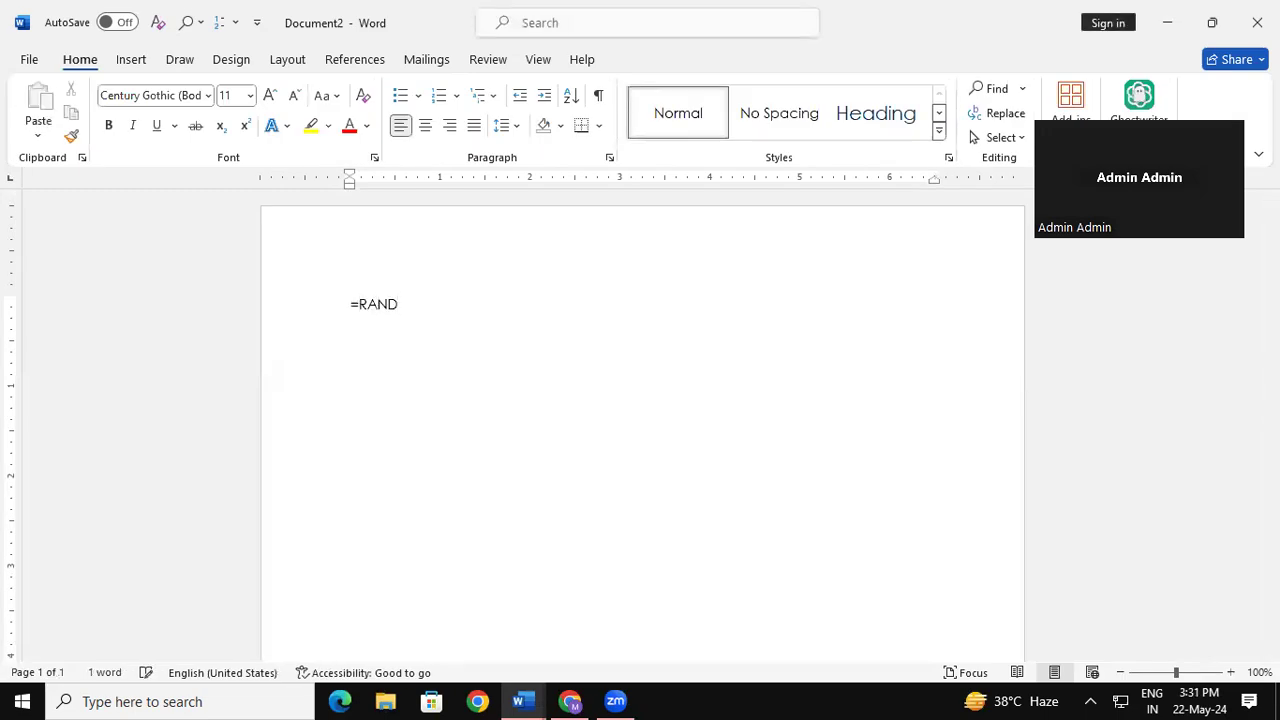
{"action": "type", "text": "(125)"}
{"action": "key", "text": "Return"}
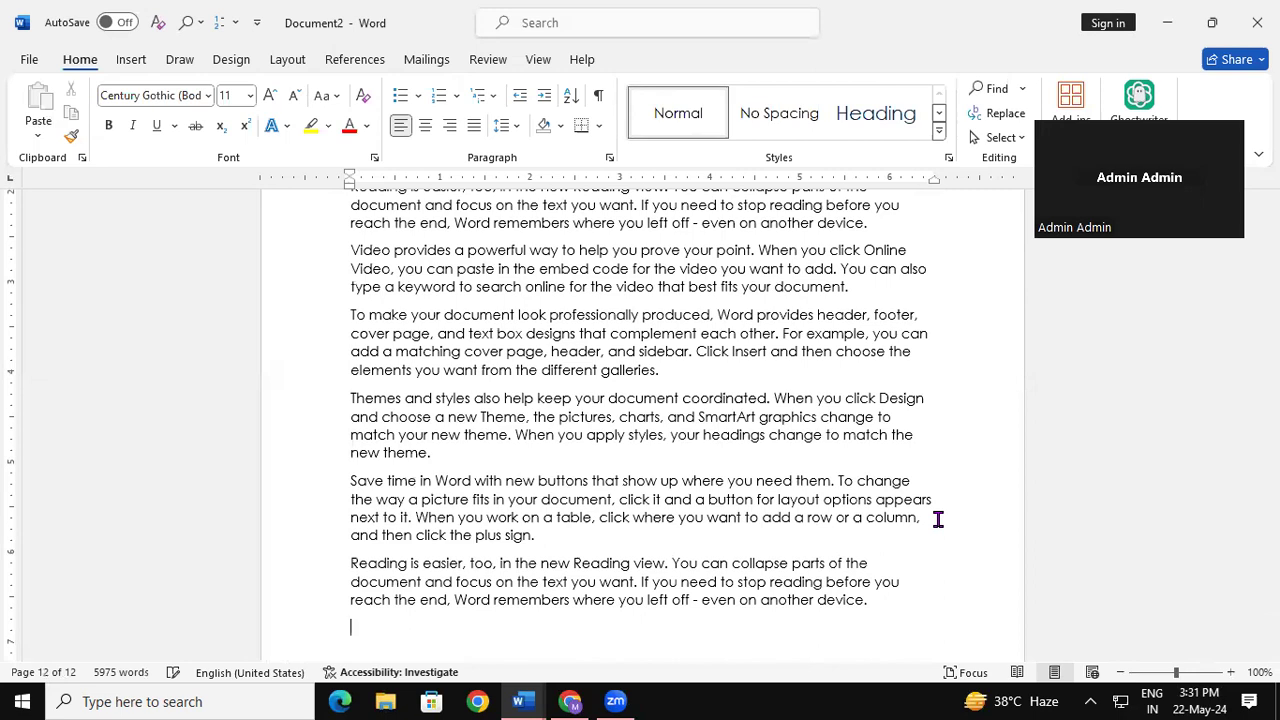
Enlarge all of the document's text to 20 pt
{"action": "scroll", "coordinate": [938, 519], "scroll_direction": "down", "scroll_amount": 4}
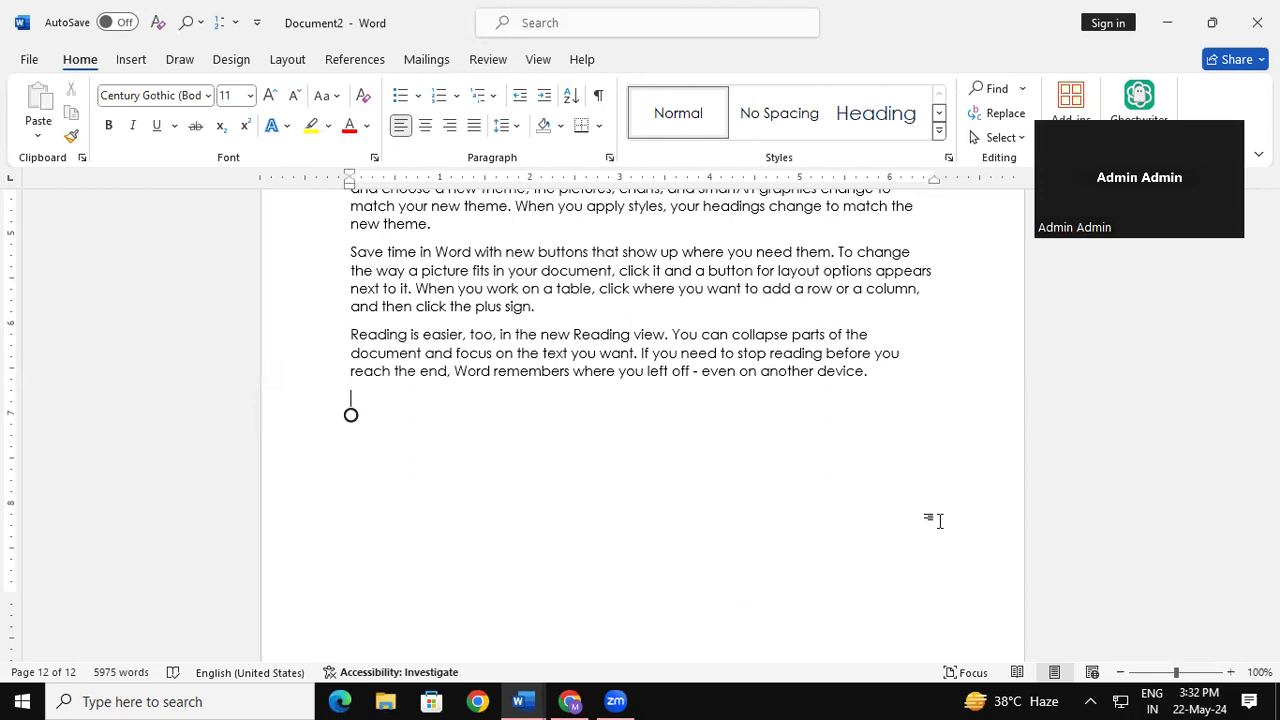
{"action": "key", "text": "Up"}
{"action": "key", "text": "ctrl+Home"}
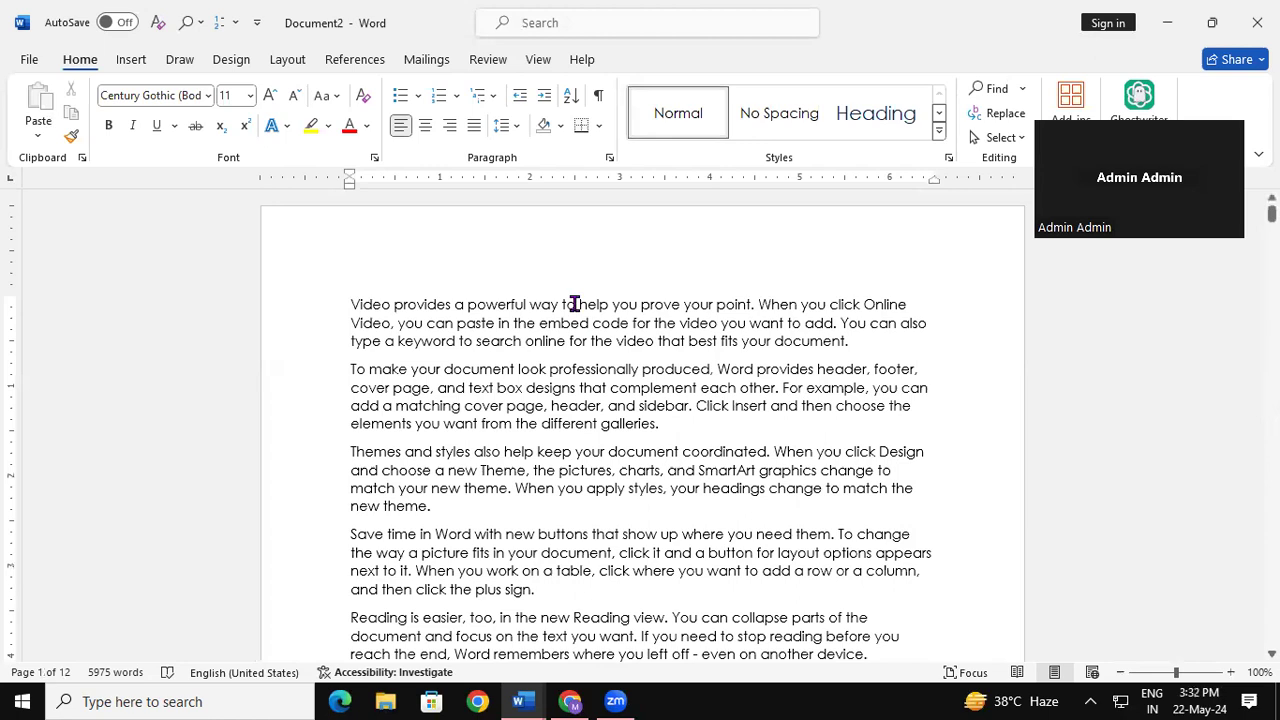
{"action": "key", "text": "ctrl+a"}
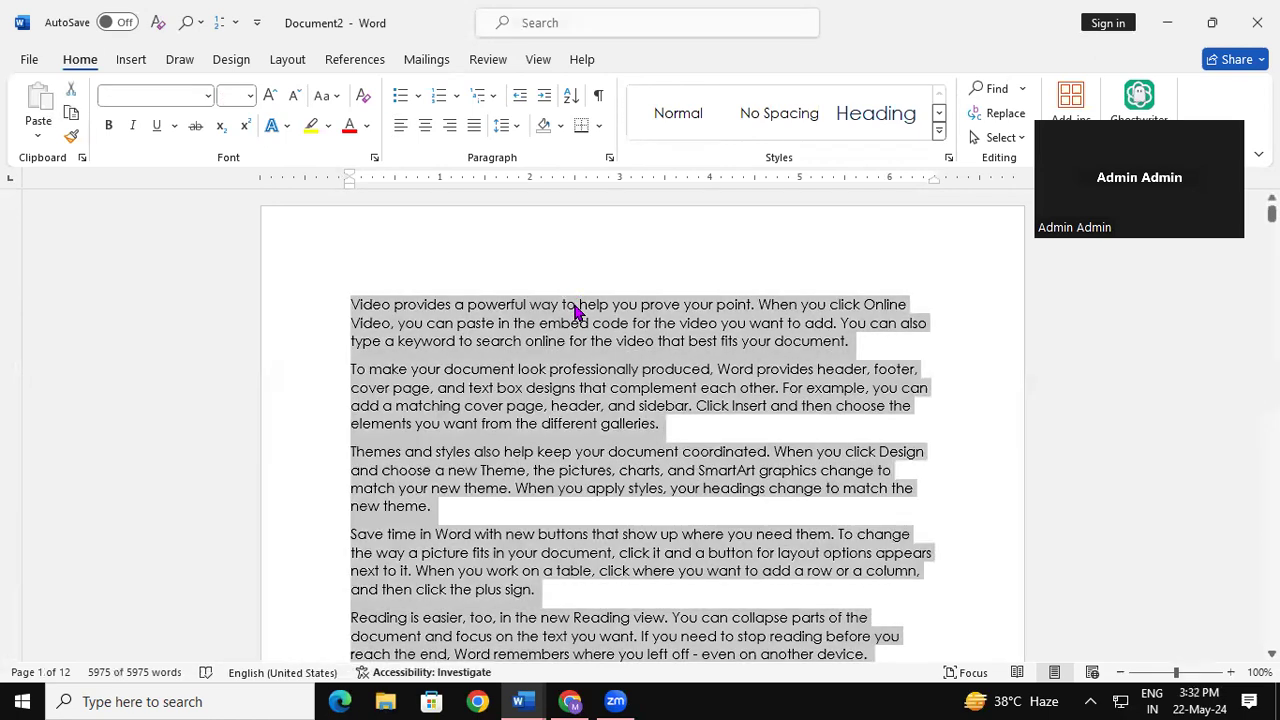
{"action": "key", "text": "ctrl+shift+period"}
{"action": "key", "text": "ctrl+shift+period"}
{"action": "key", "text": "ctrl+shift+period"}
{"action": "key", "text": "ctrl+shift+period"}
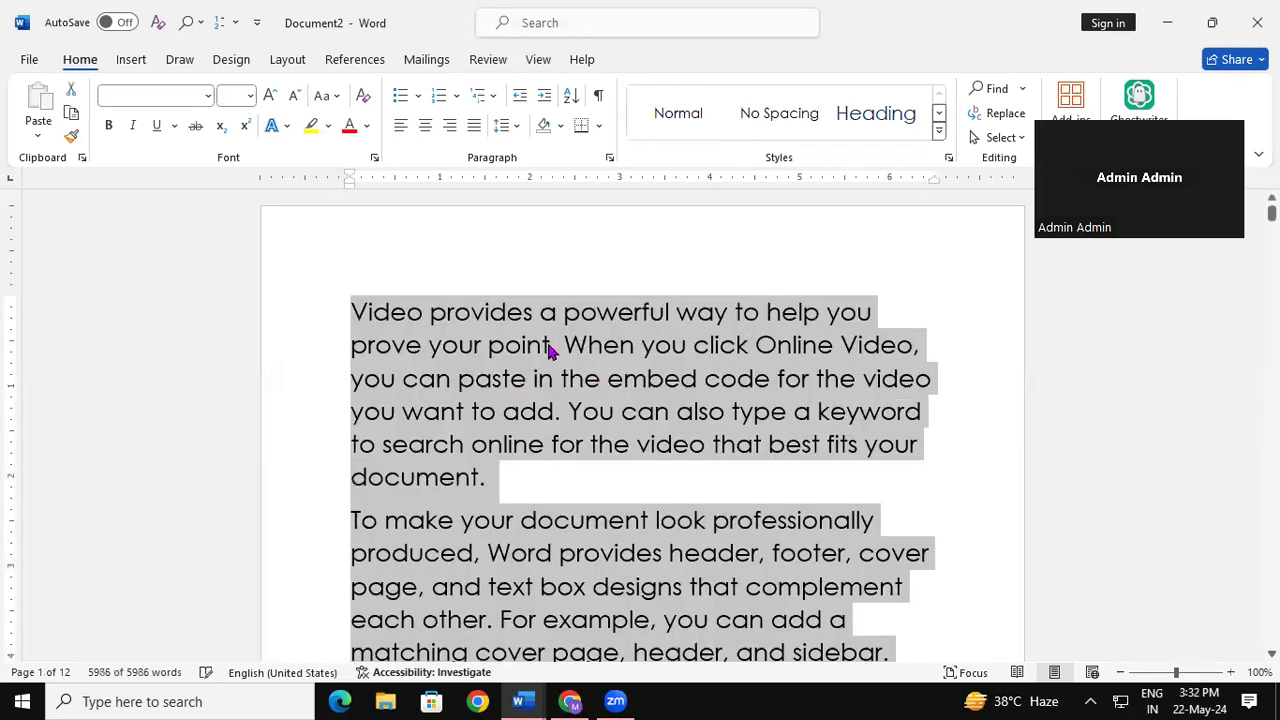
{"action": "key", "text": "ctrl+shift+period"}
Insert the word "RAM" before "powerful" and "SRAM" before "Online" in the first paragraph
{"action": "left_click", "coordinate": [558, 311]}
{"action": "type", "text": "RAM"}
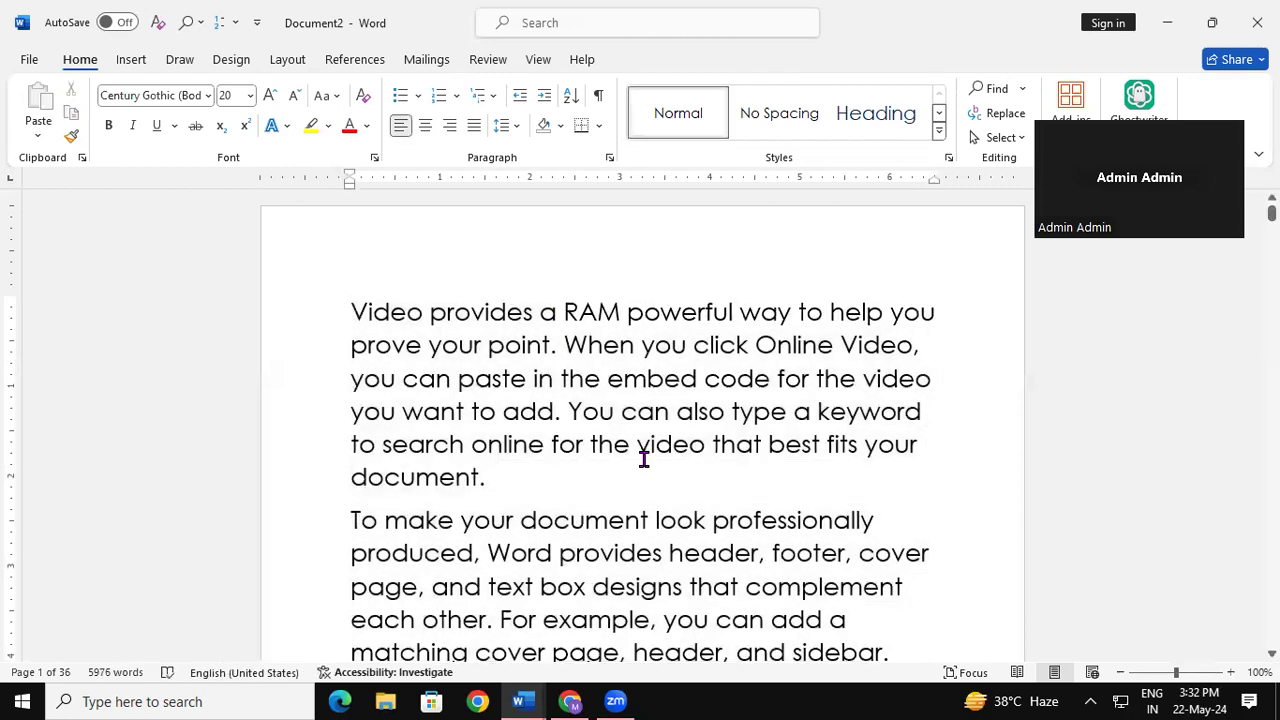
{"action": "left_click", "coordinate": [749, 345]}
{"action": "type", "text": "SRA"}
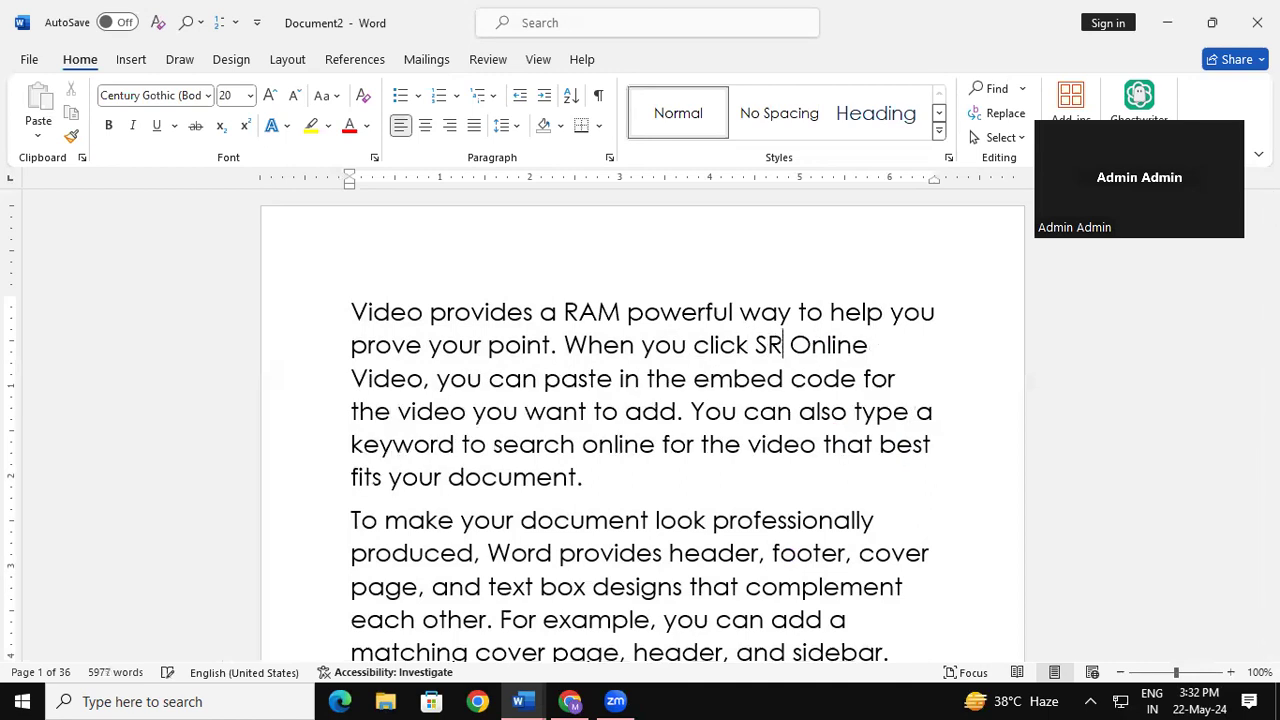
{"action": "type", "text": "M"}
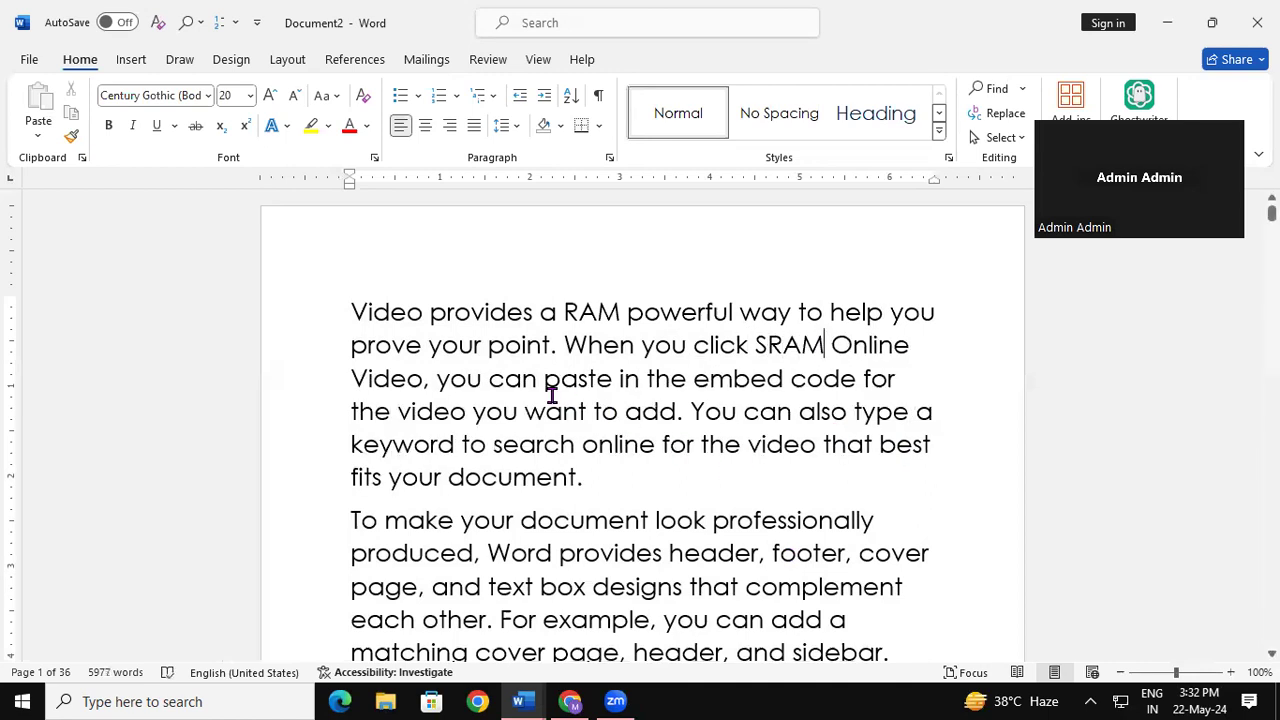
Insert the word "DRAM" before "paste" and "MOUSE" before "to add" in the first paragraph
{"action": "left_click", "coordinate": [535, 381]}
{"action": "type", "text": "DR"}
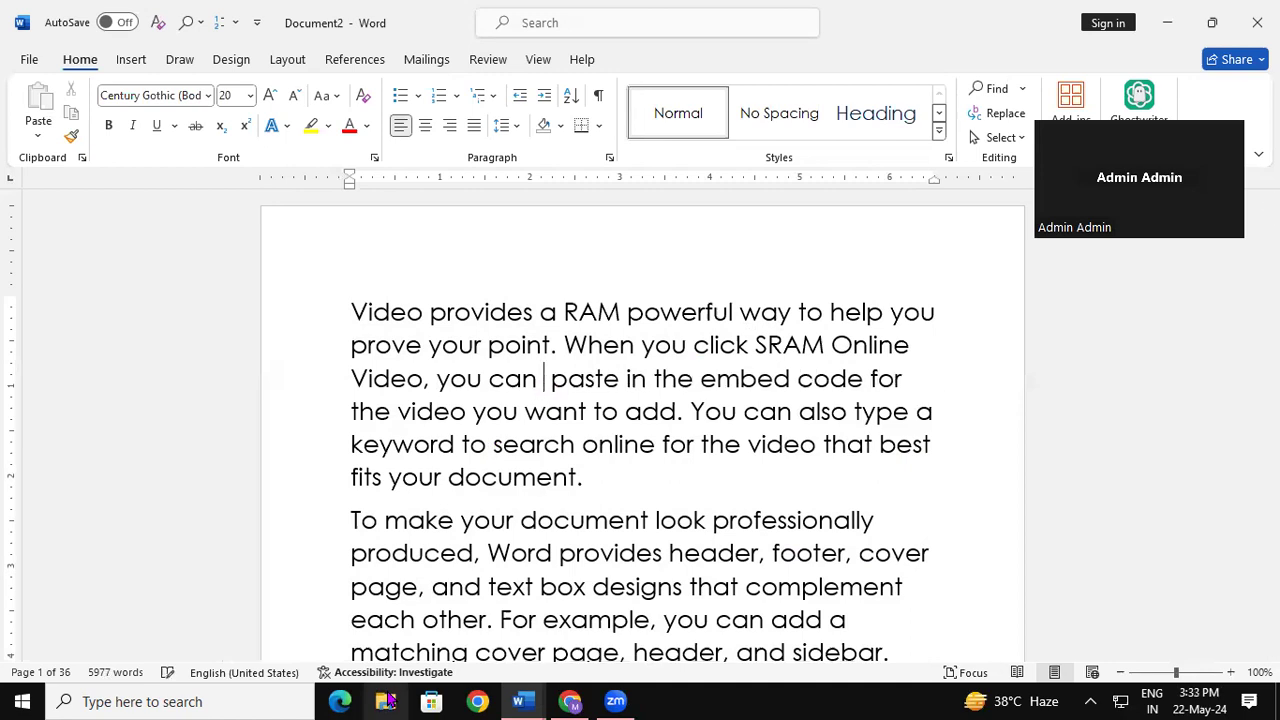
{"action": "type", "text": "AM"}
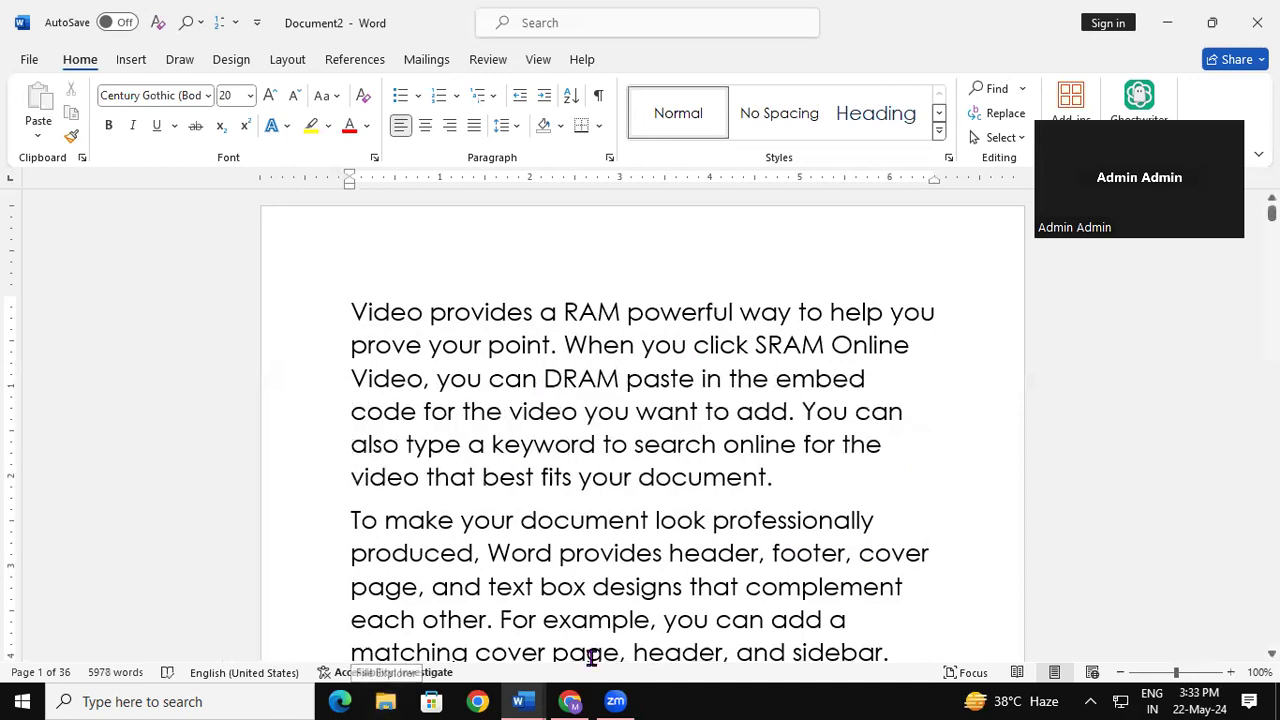
{"action": "left_click", "coordinate": [697, 414]}
{"action": "type", "text": "M"}
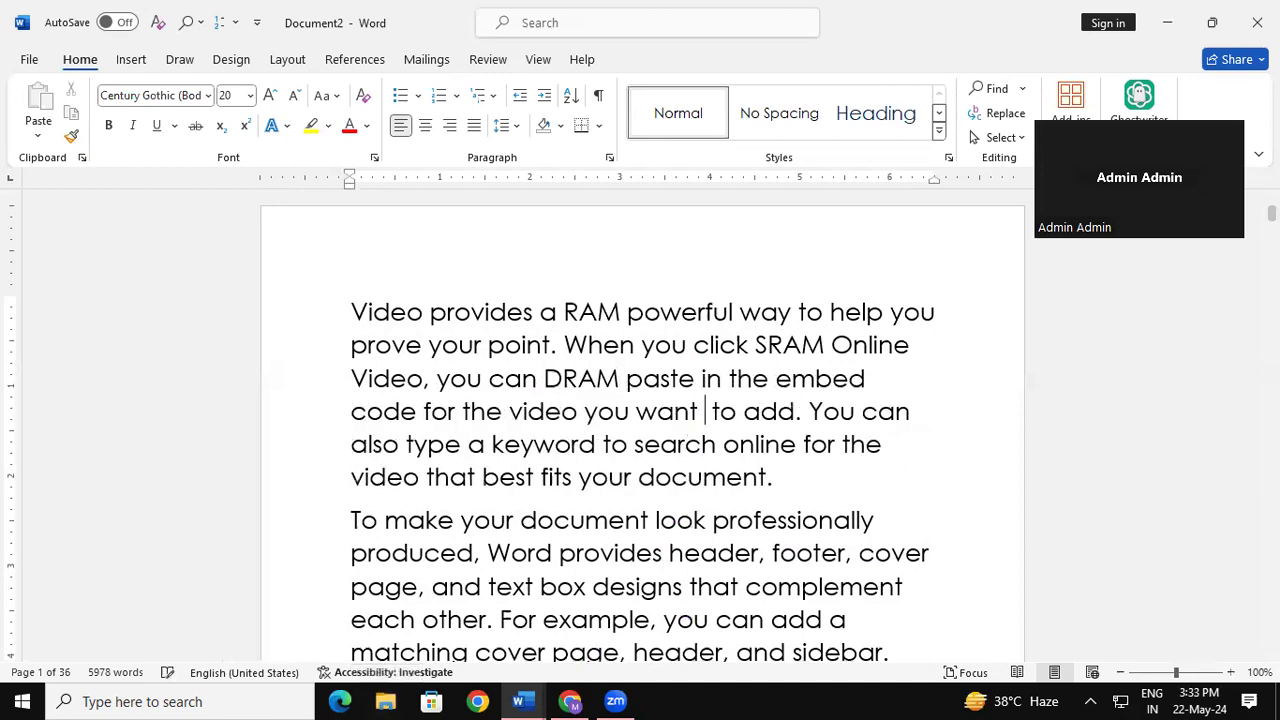
{"action": "type", "text": "OUSE"}
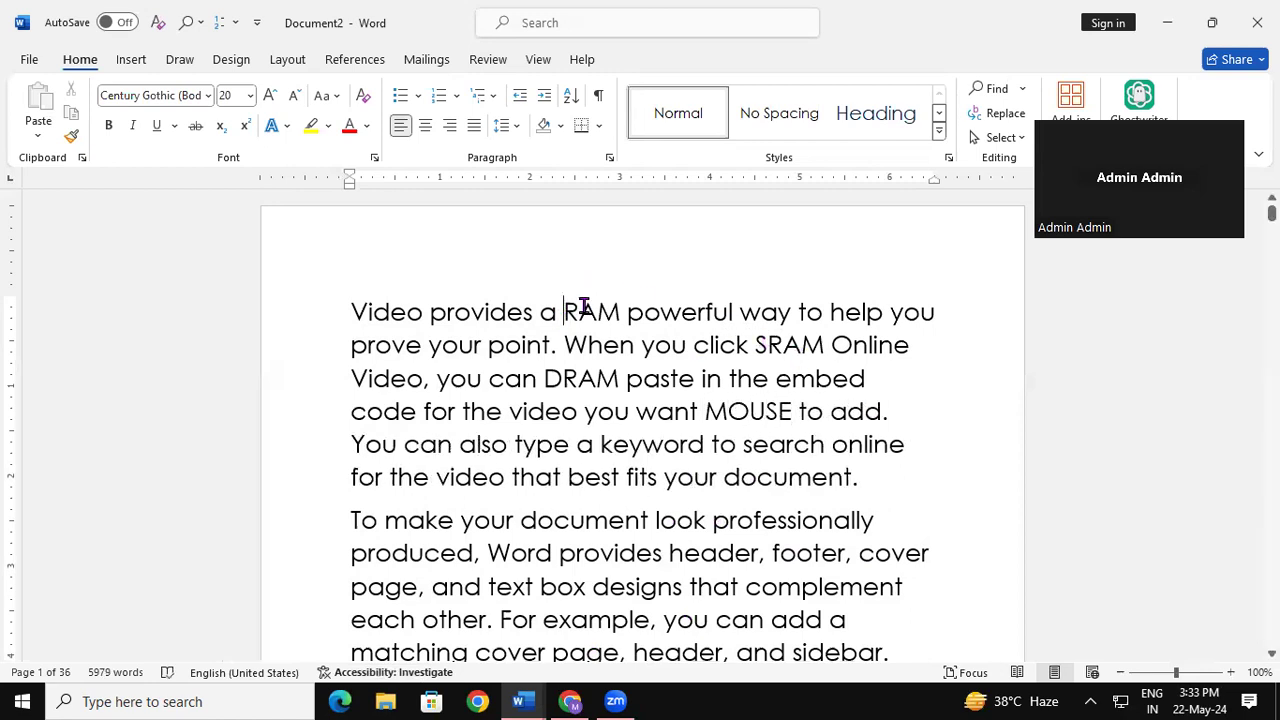
Format the word "RAM" in the first paragraph as 28 pt, bold and red
{"action": "left_click_drag", "start_coordinate": [563, 312], "coordinate": [616, 310]}
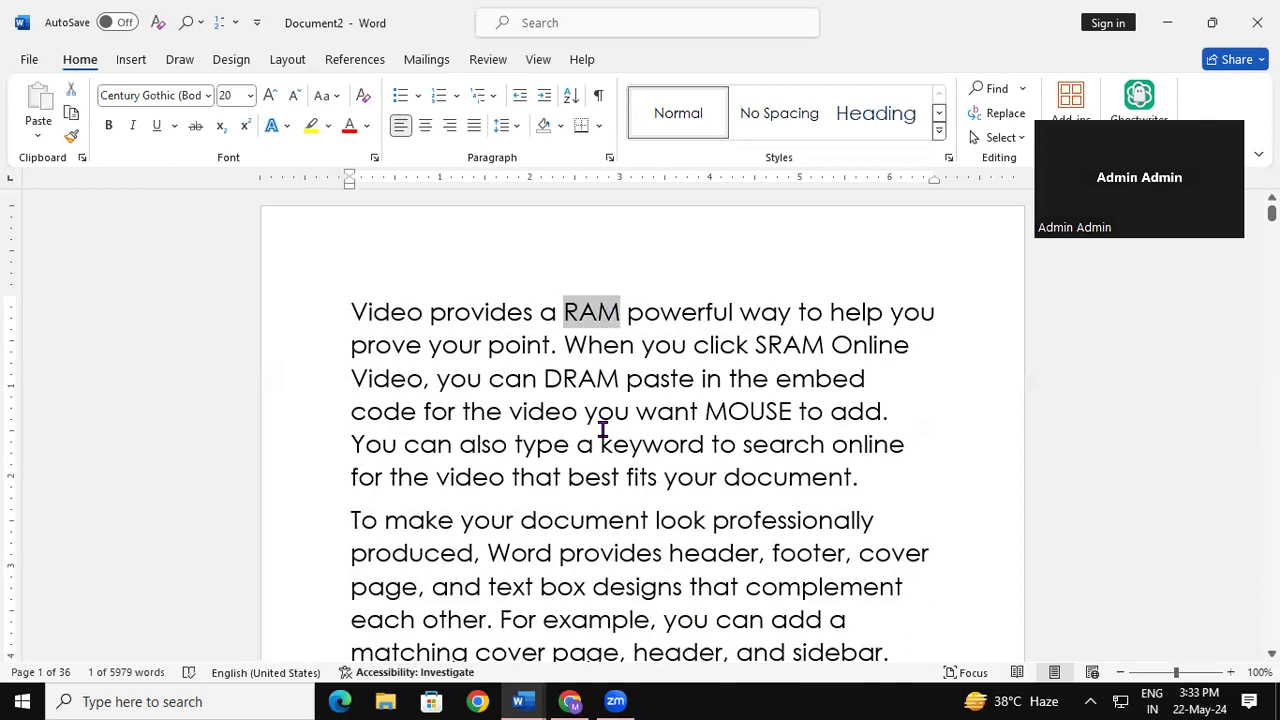
{"action": "key", "text": "ctrl+shift+period"}
{"action": "key", "text": "ctrl+shift+period"}
{"action": "key", "text": "ctrl+shift+period"}
{"action": "key", "text": "ctrl+shift+period"}
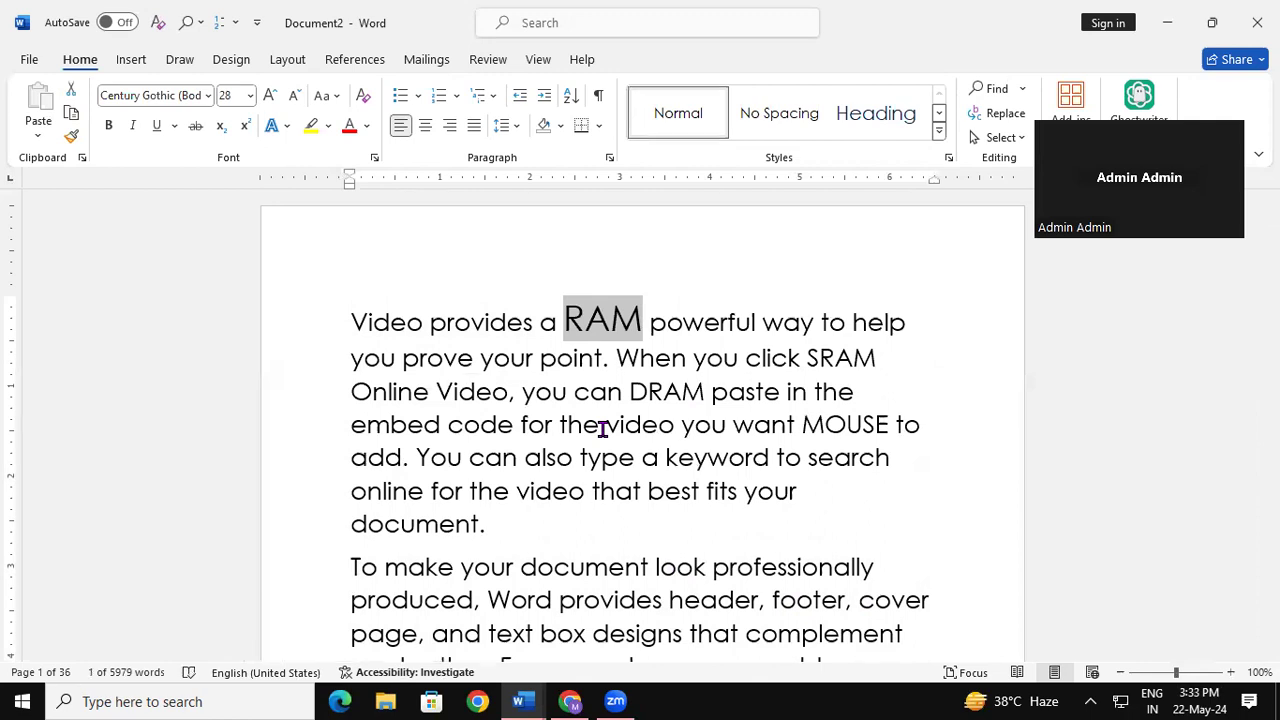
{"action": "key", "text": "ctrl+b"}
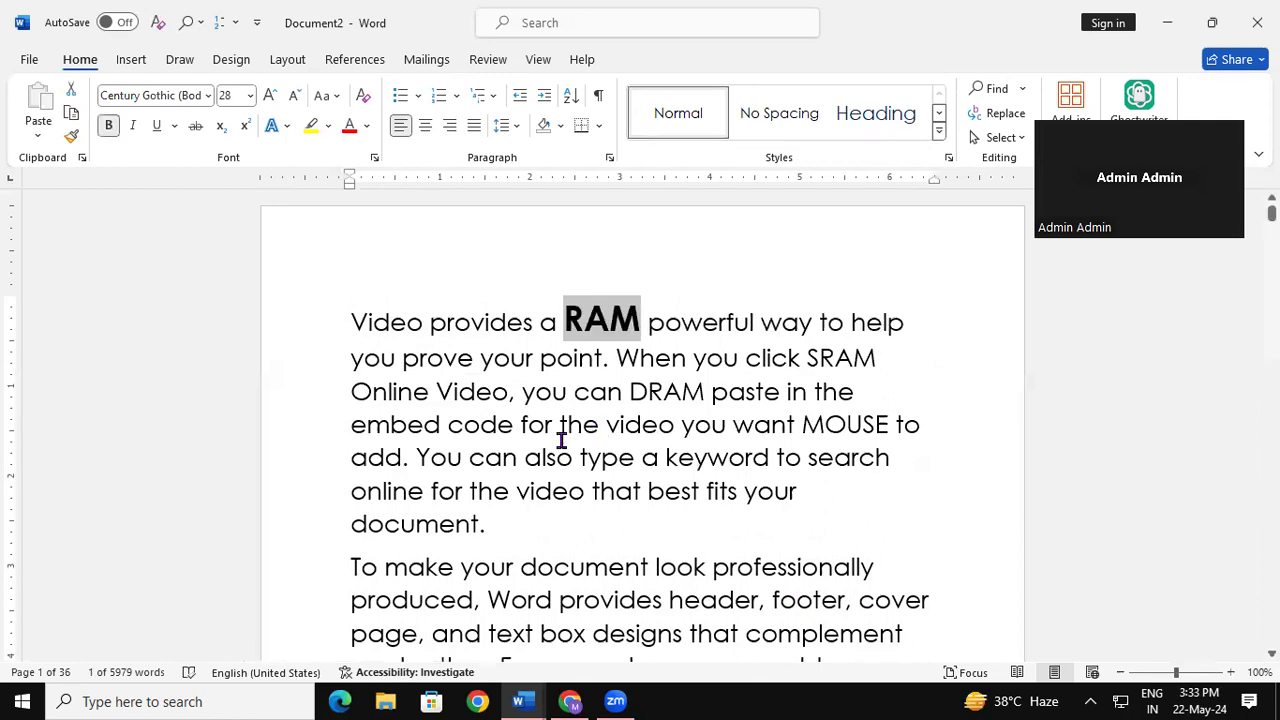
{"action": "left_click", "coordinate": [350, 125]}
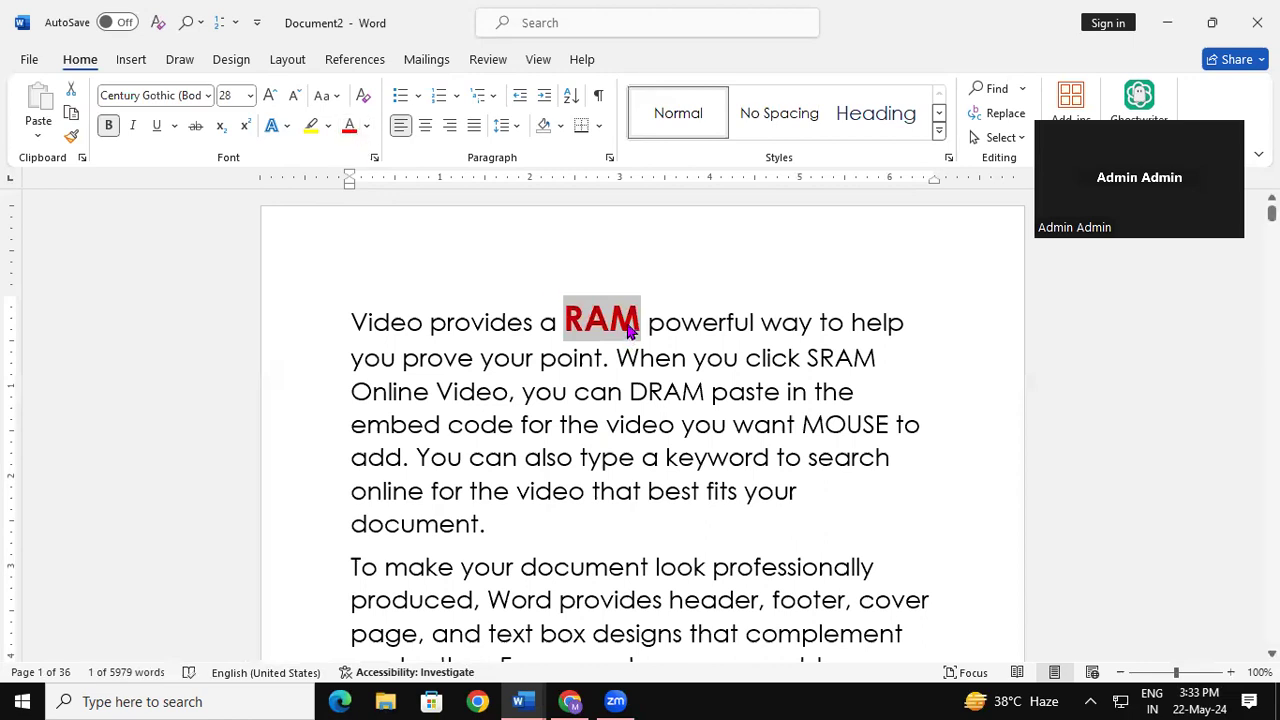
Copy the formatting of "RAM" onto the words "SRAM", "DRAM" and "MOUSE" with Format Painter
{"action": "left_click", "coordinate": [71, 137]}
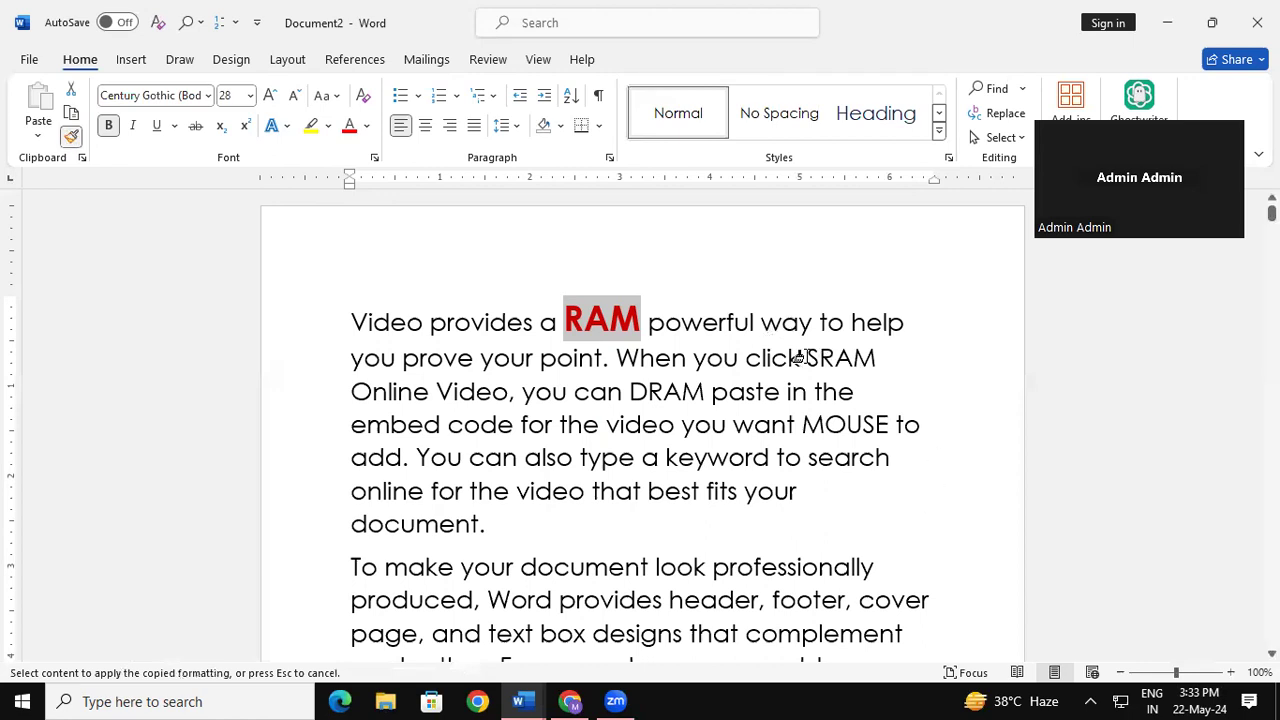
{"action": "left_click_drag", "start_coordinate": [806, 358], "coordinate": [884, 357]}
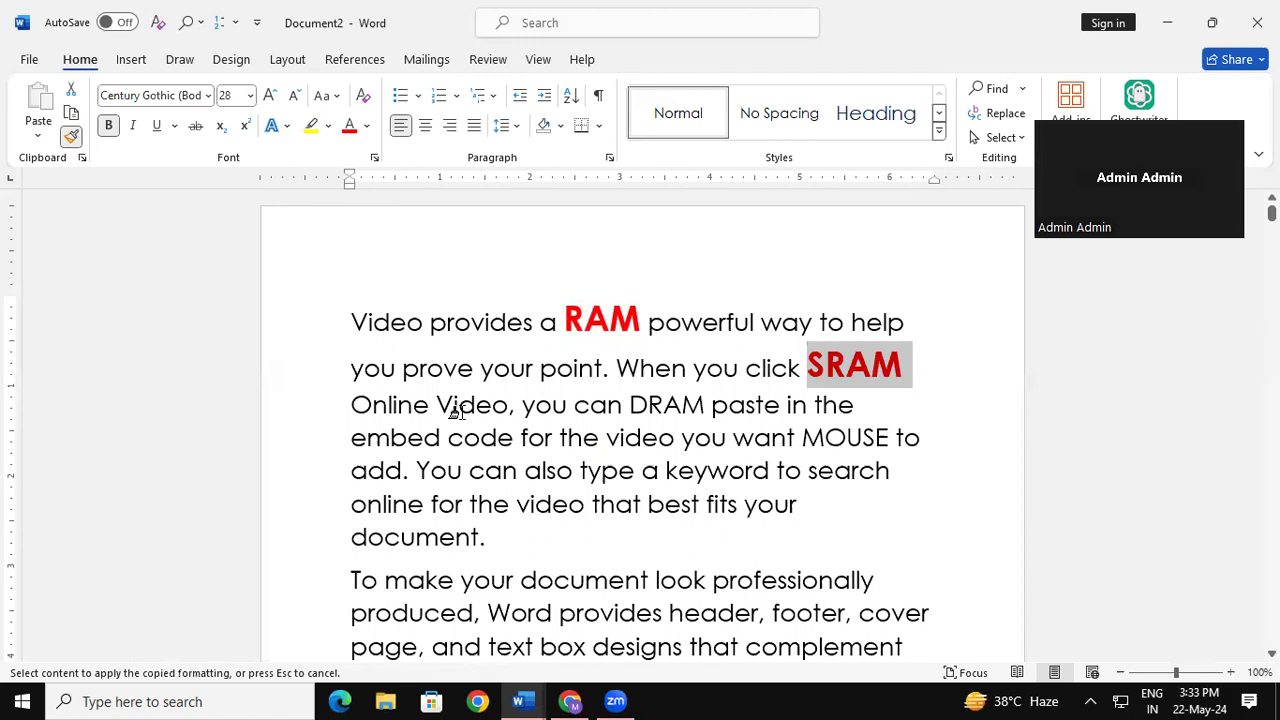
{"action": "left_click_drag", "start_coordinate": [629, 402], "coordinate": [703, 407]}
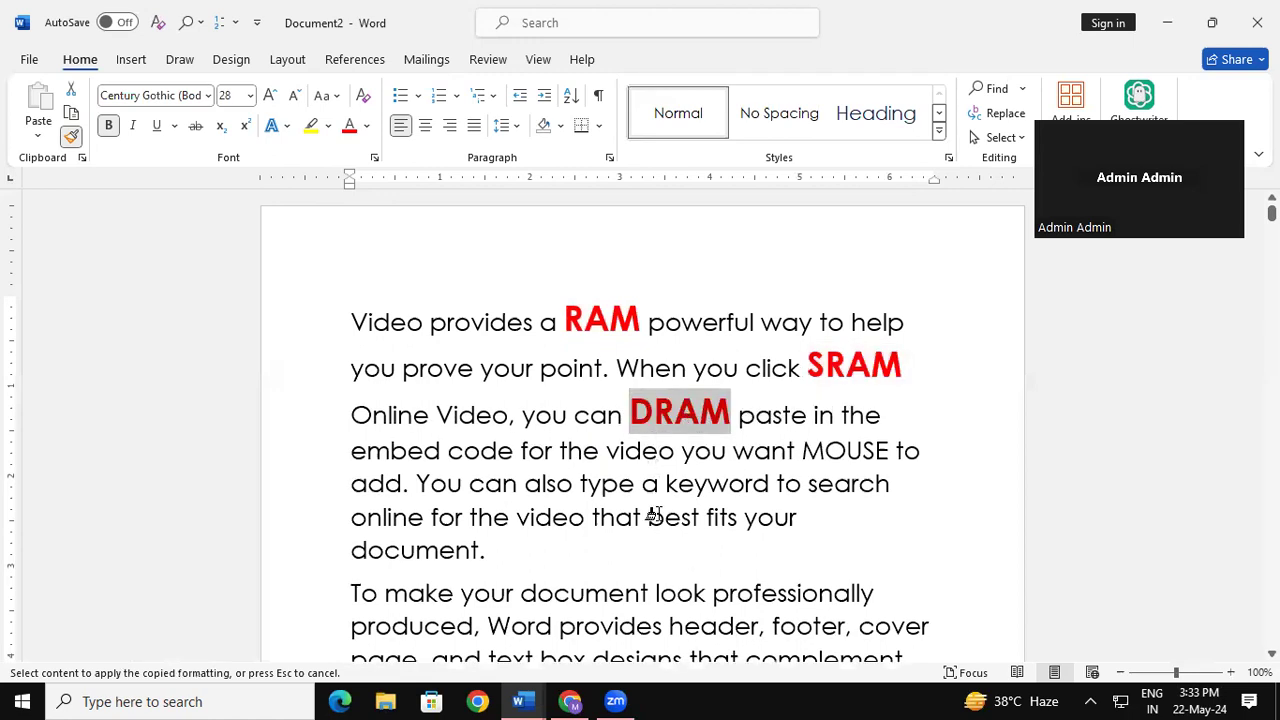
{"action": "left_click_drag", "start_coordinate": [802, 450], "coordinate": [889, 452]}
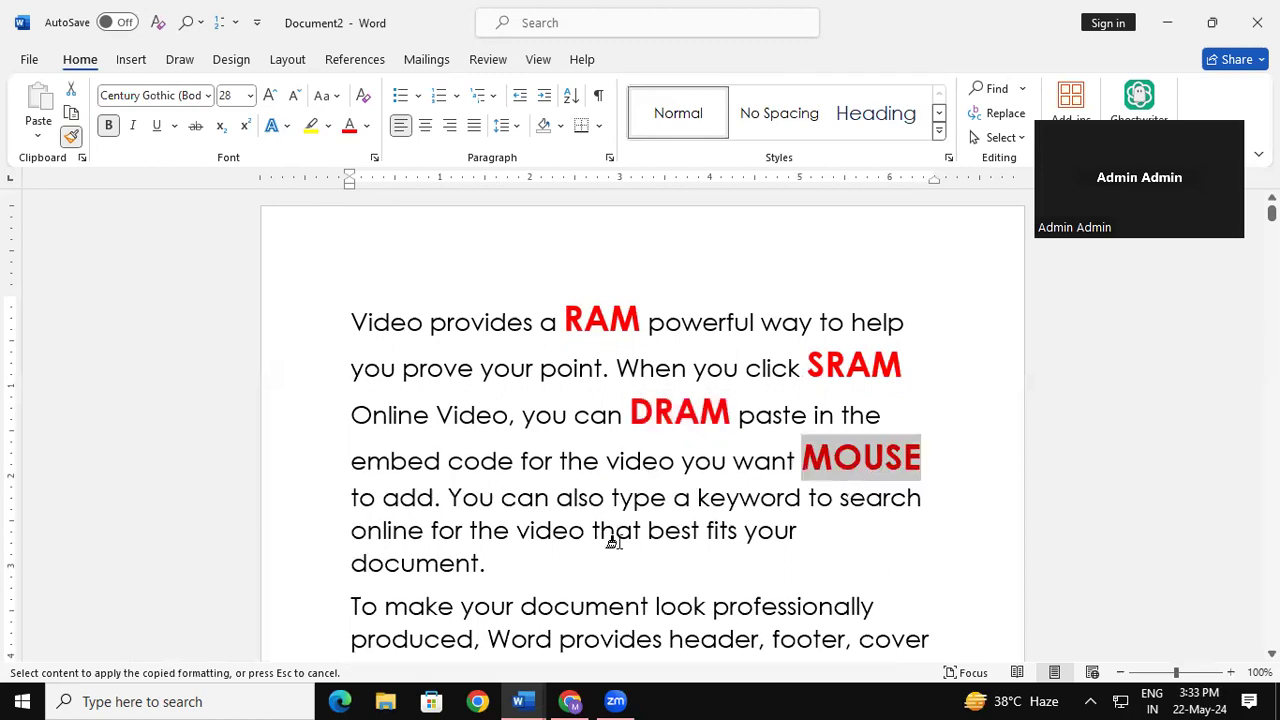
{"action": "left_click", "coordinate": [66, 138]}
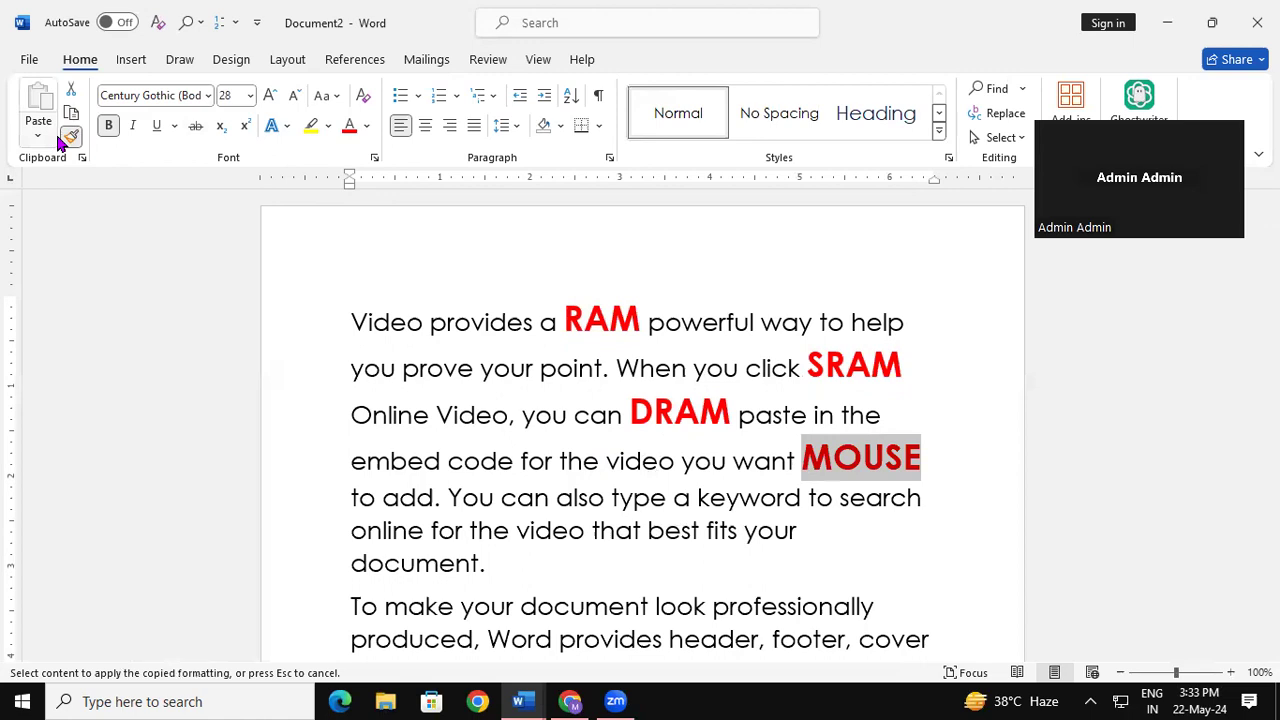
Add a footnote to the word "RAM" in the first paragraph with the text "RANDOM ACCESS MEMORY"
{"action": "left_click_drag", "start_coordinate": [566, 320], "coordinate": [640, 320]}
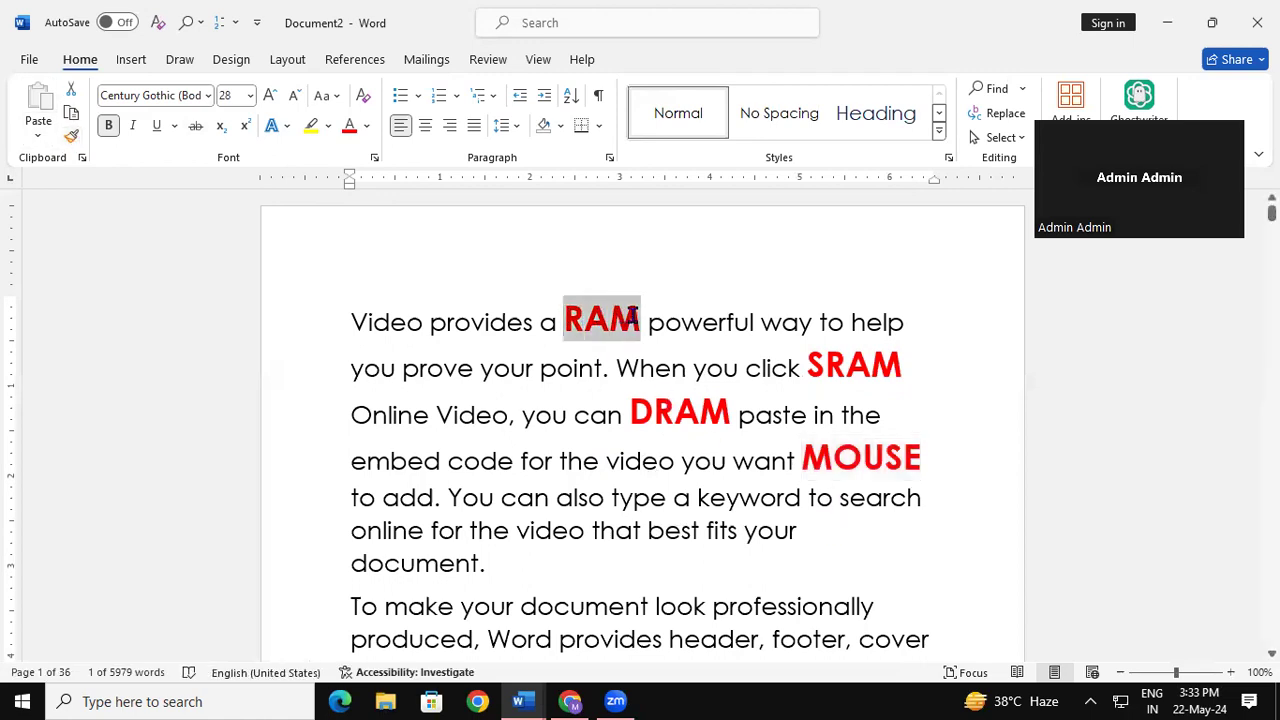
{"action": "left_click", "coordinate": [657, 545]}
{"action": "scroll", "coordinate": [657, 545], "scroll_direction": "down", "scroll_amount": 5}
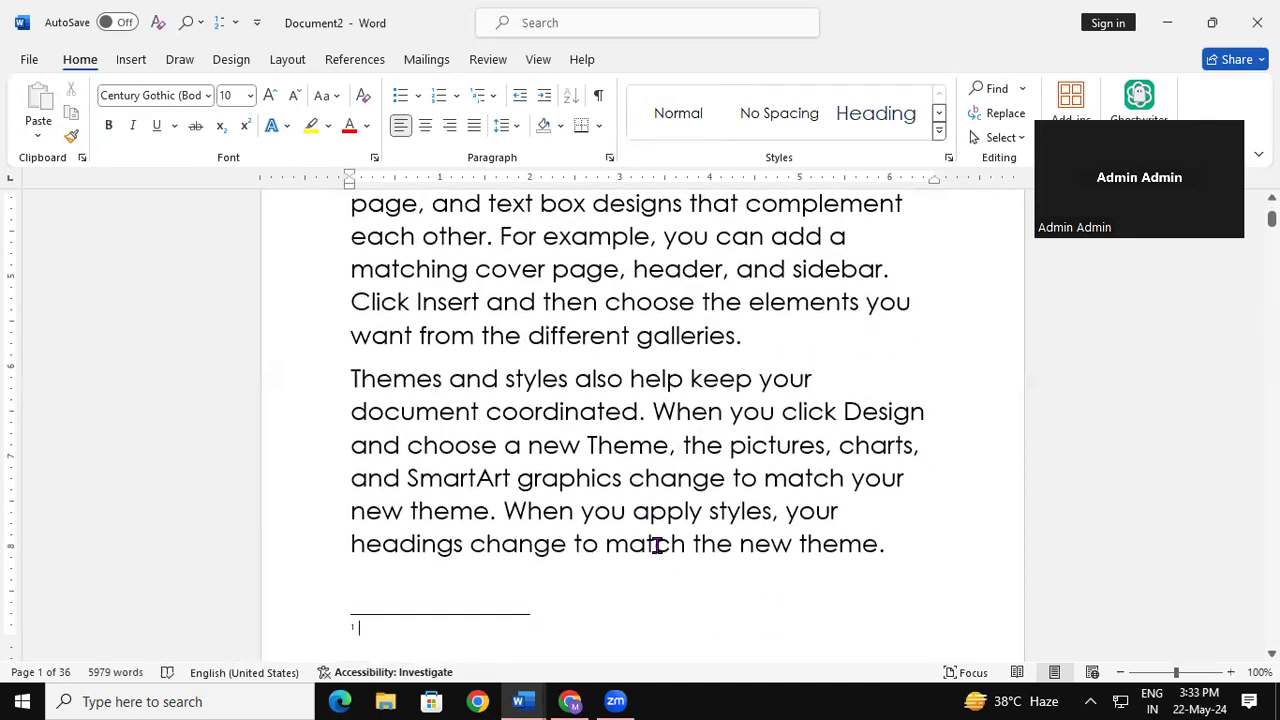
{"action": "type", "text": "ANDOM A"}
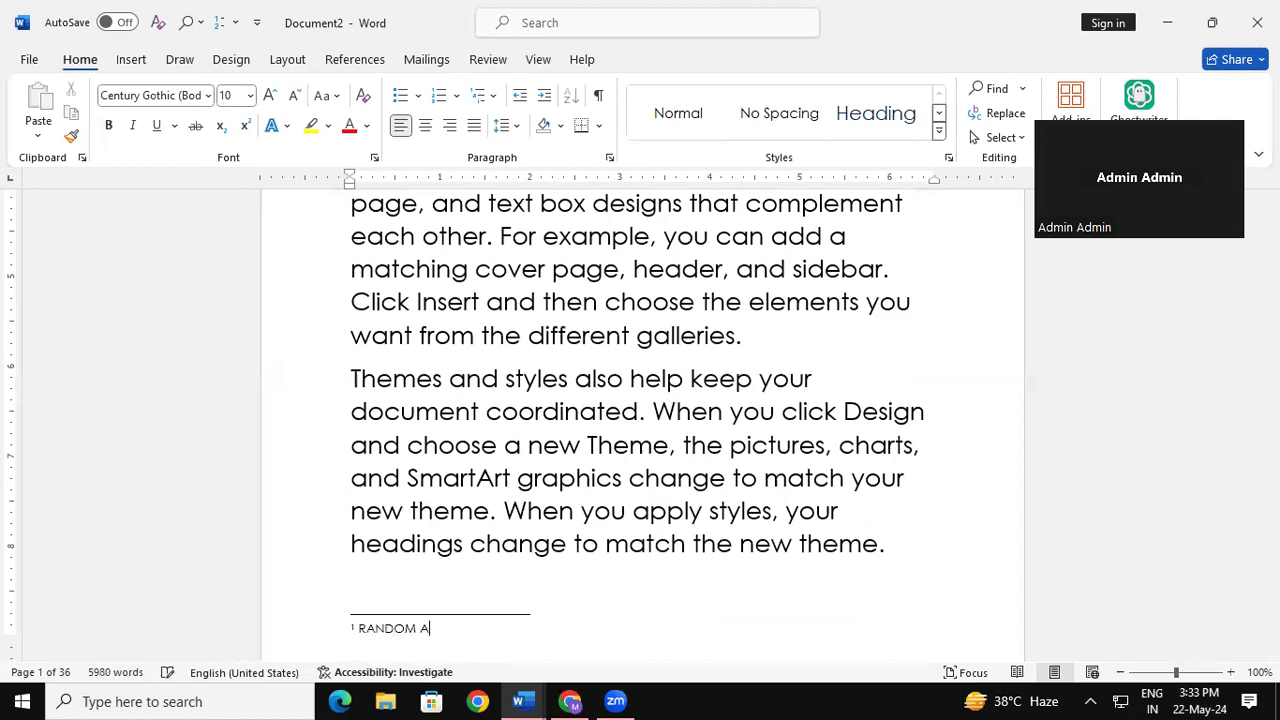
{"action": "type", "text": "CCESS MEMORY"}
Add a footnote to the word "SRAM" in the first paragraph with the text "STATIC RAM"
{"action": "key", "text": "ctrl+Home"}
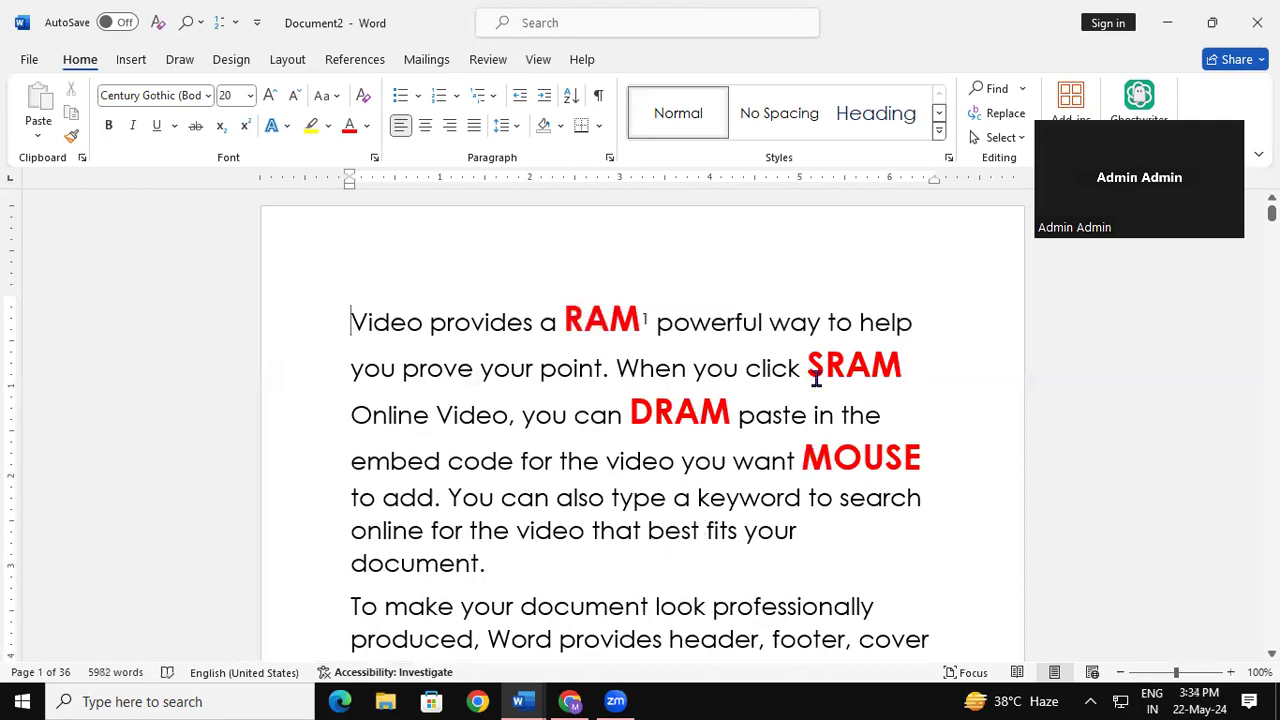
{"action": "left_click_drag", "start_coordinate": [808, 360], "coordinate": [903, 362]}
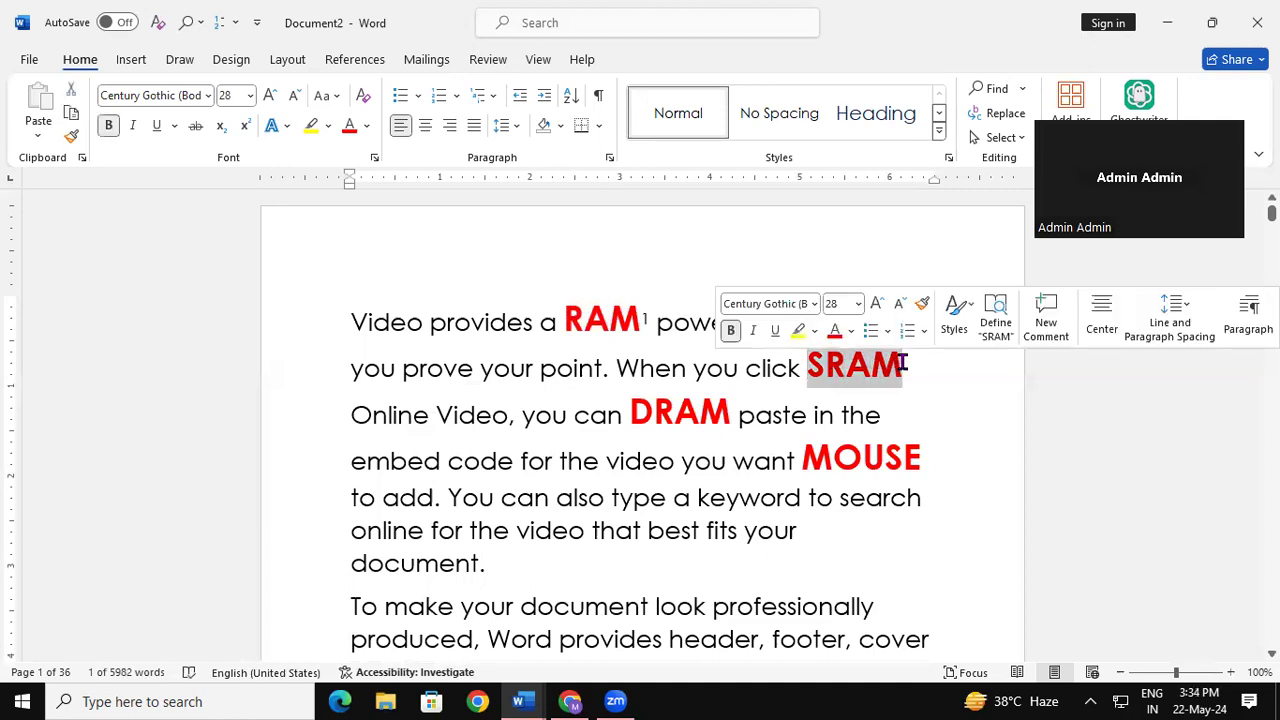
{"action": "key", "text": "ctrl+alt+f"}
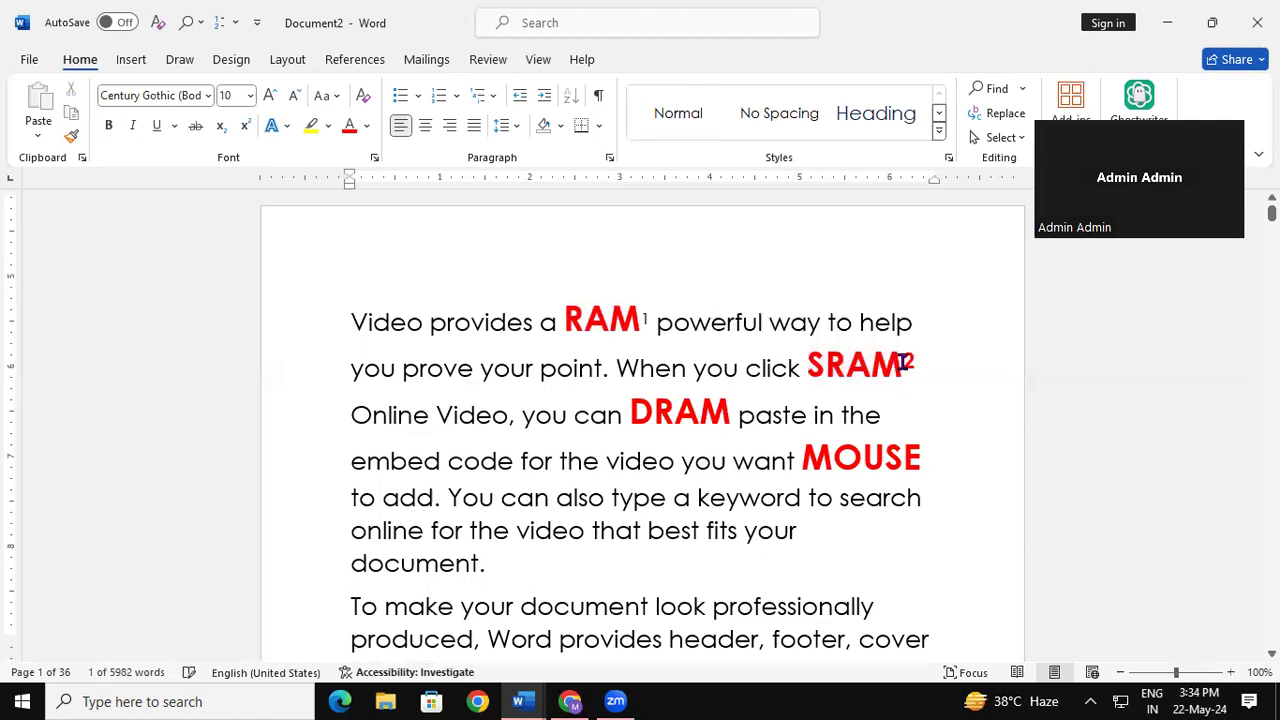
{"action": "type", "text": "STA"}
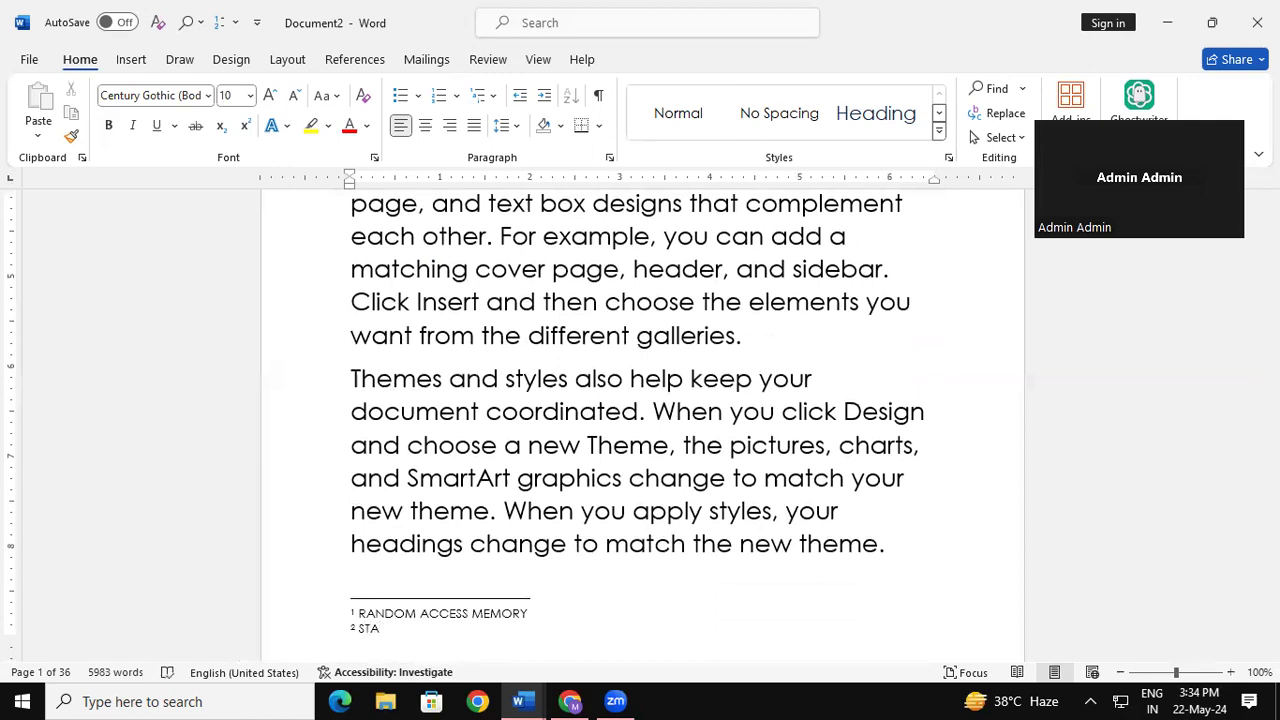
{"action": "type", "text": "TIC RAM"}
Add a footnote to the word "DRAM" in the first paragraph with the text "DYNAMIC RAM"
{"action": "key", "text": "ctrl+Home"}
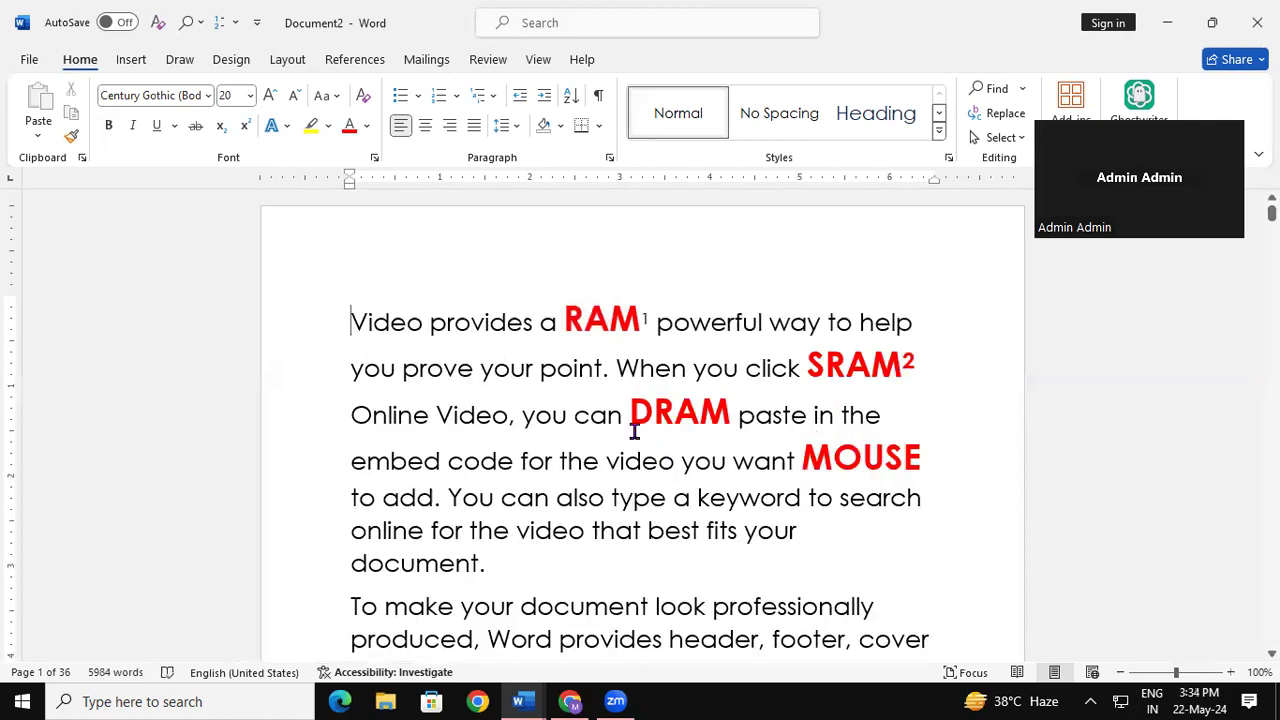
{"action": "left_click_drag", "start_coordinate": [627, 411], "coordinate": [733, 409]}
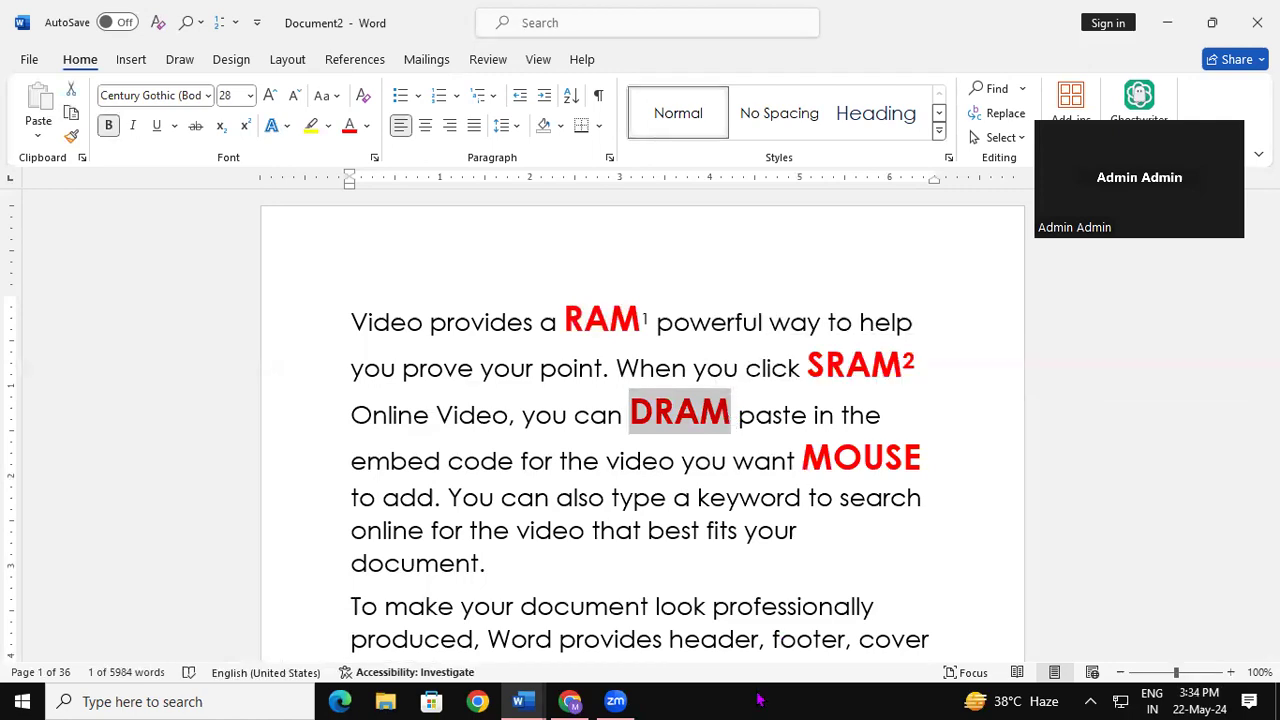
{"action": "key", "text": "ctrl+alt+f"}
{"action": "type", "text": "DYAN"}
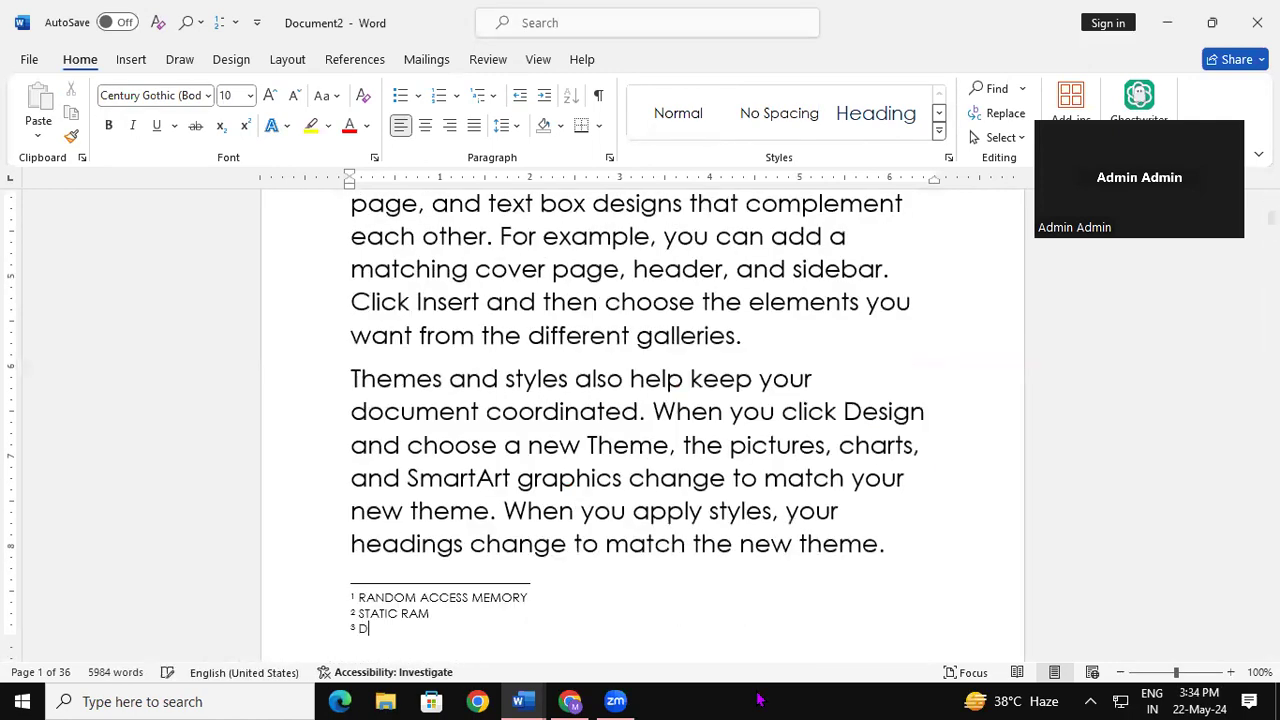
{"action": "key", "text": "BackSpace"}
{"action": "key", "text": "BackSpace"}
{"action": "type", "text": "NAMIC RAM"}
Add a footnote to the word "MOUSE" in the first paragraph with the text "POINTING INPUT DEVICE"
{"action": "key", "text": "ctrl+Home"}
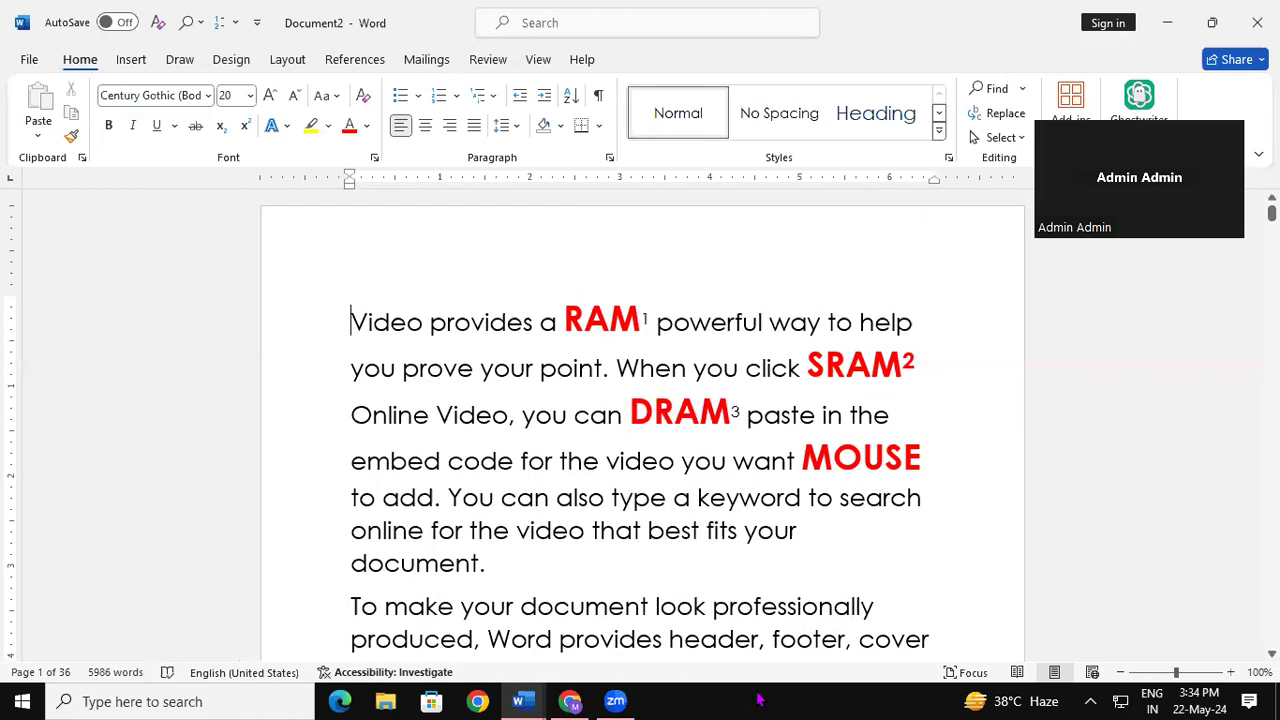
{"action": "double_click", "coordinate": [926, 466]}
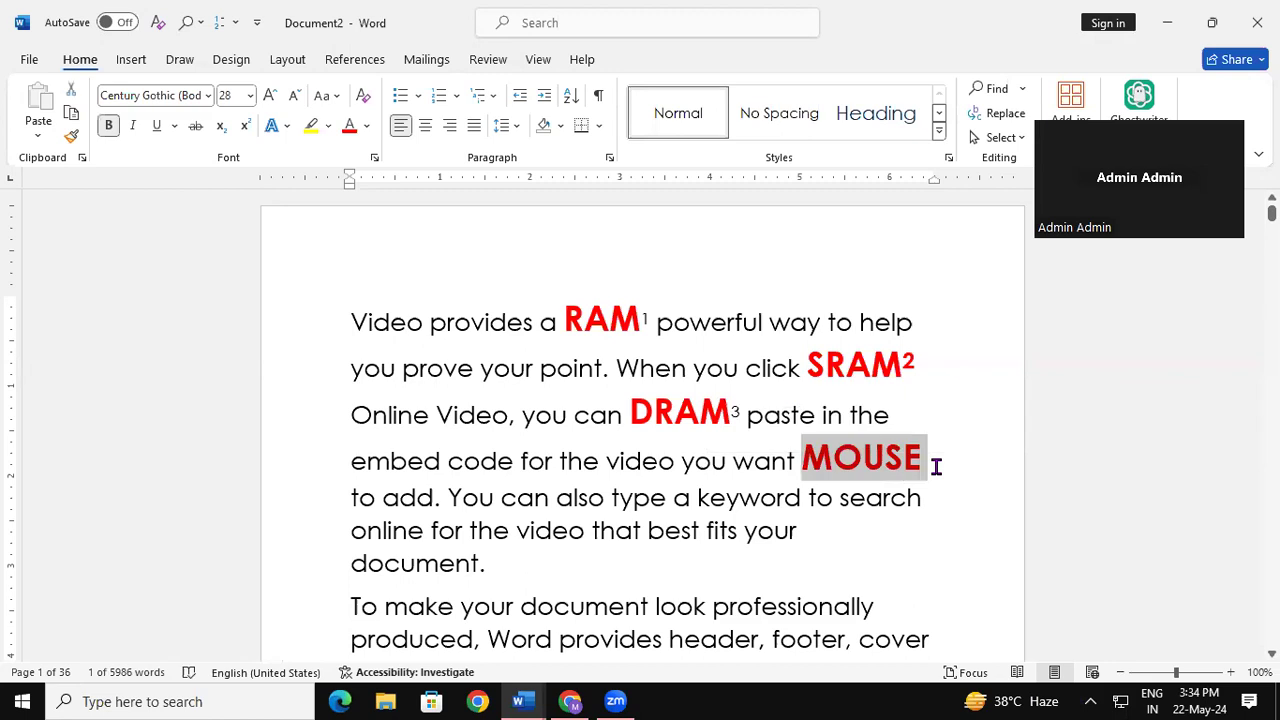
{"action": "key", "text": "ctrl+alt+f"}
{"action": "type", "text": "P"}
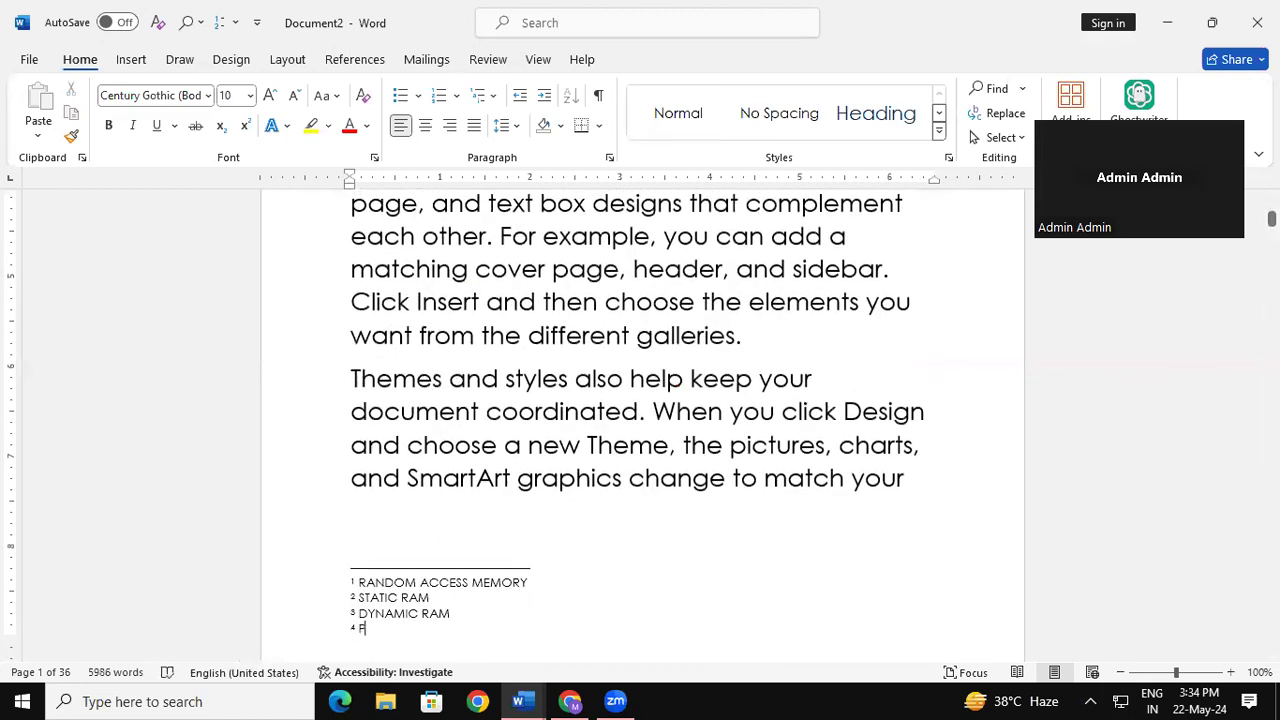
{"action": "type", "text": "OINTING INPUT DEVICE"}
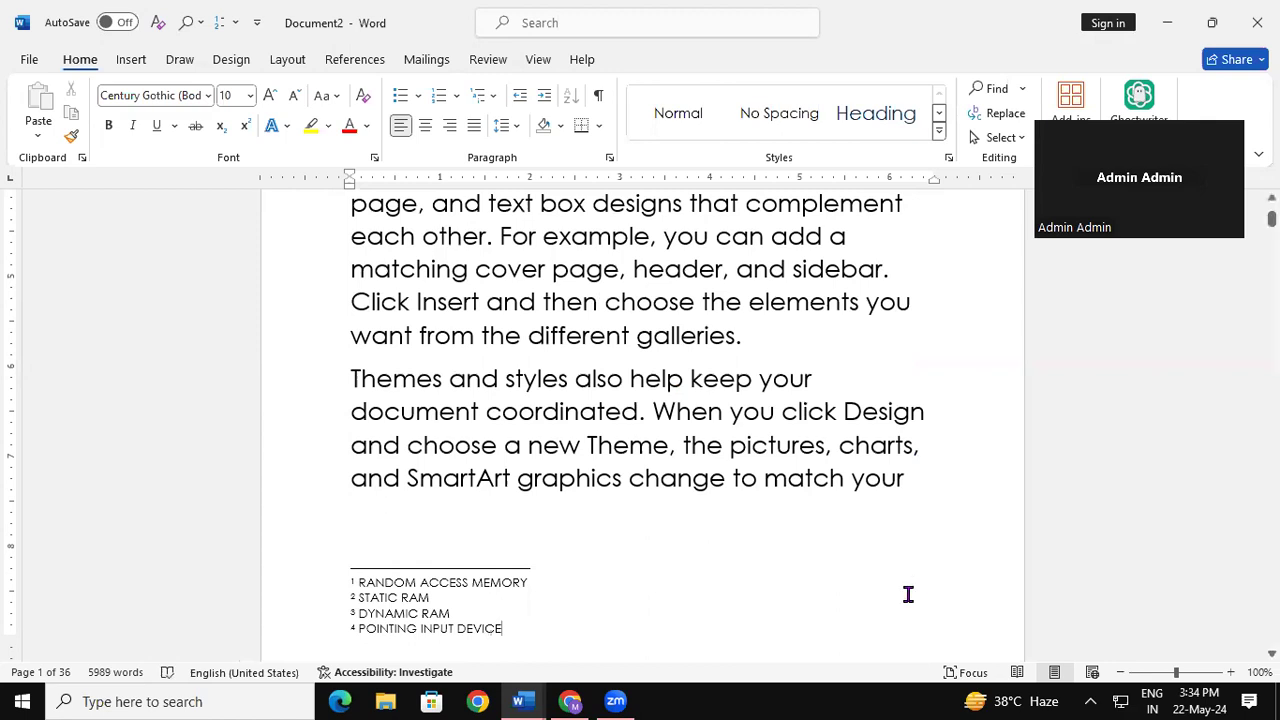
Enlarge the text of all four footnotes on page 1 to 22 pt
{"action": "left_click_drag", "start_coordinate": [499, 631], "coordinate": [324, 591]}
{"action": "key", "text": "ctrl+shift+period"}
{"action": "key", "text": "ctrl+shift+period"}
{"action": "key", "text": "ctrl+shift+period"}
{"action": "key", "text": "ctrl+shift+period"}
{"action": "key", "text": "ctrl+shift+period"}
{"action": "key", "text": "ctrl+shift+period"}
{"action": "key", "text": "ctrl+shift+period"}
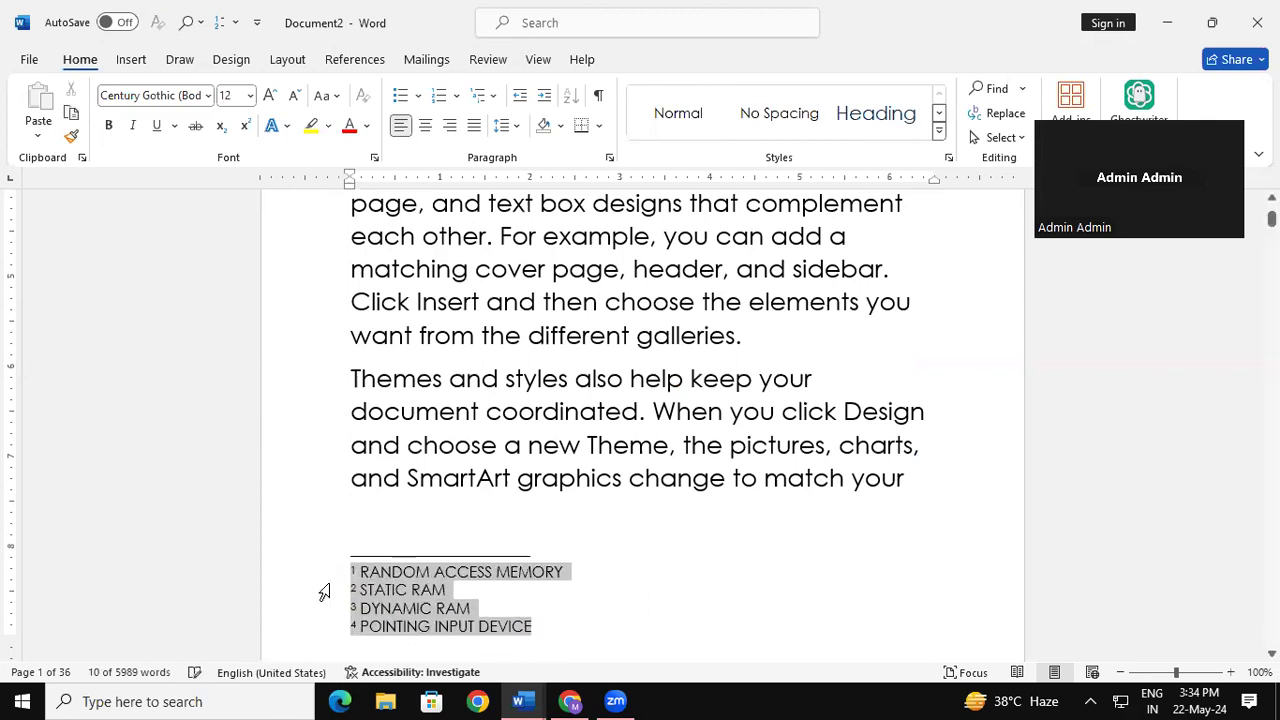
{"action": "left_click", "coordinate": [960, 470]}
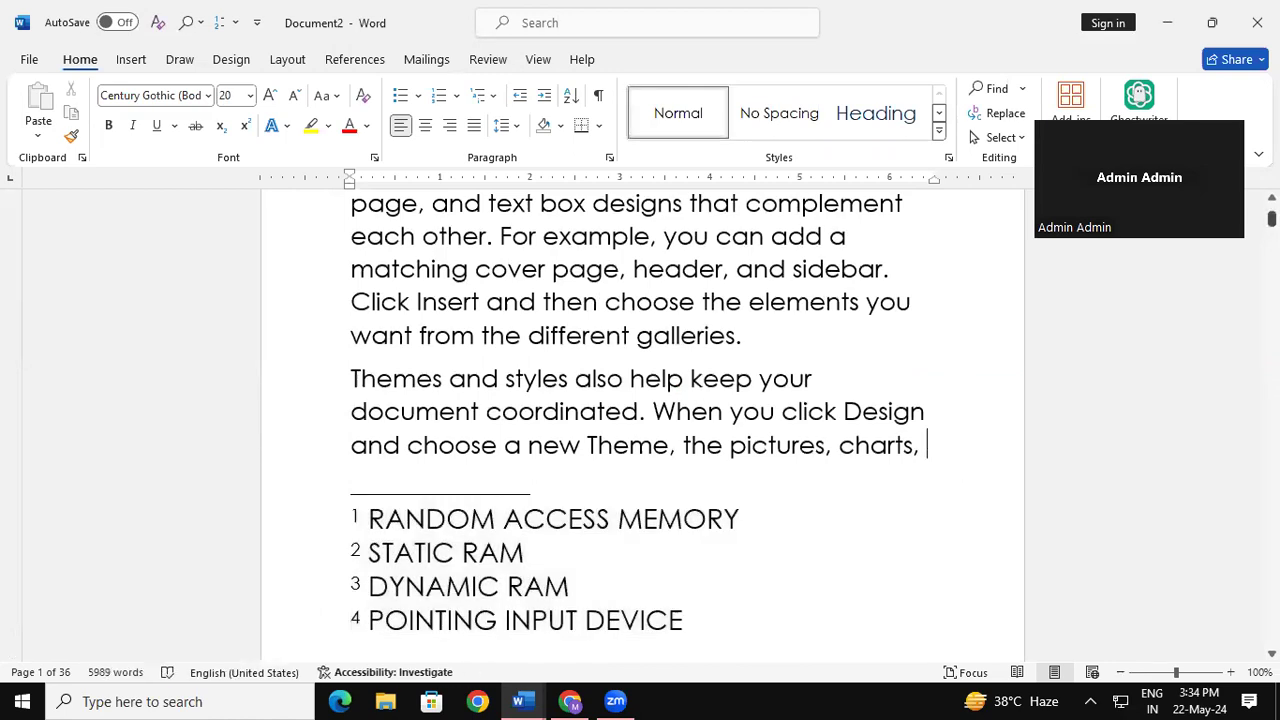
Check the footnote tooltips of RAM, SRAM, DRAM and MOUSE, and view the footnote list at the end of page 1
{"action": "key", "text": "ctrl+Home"}
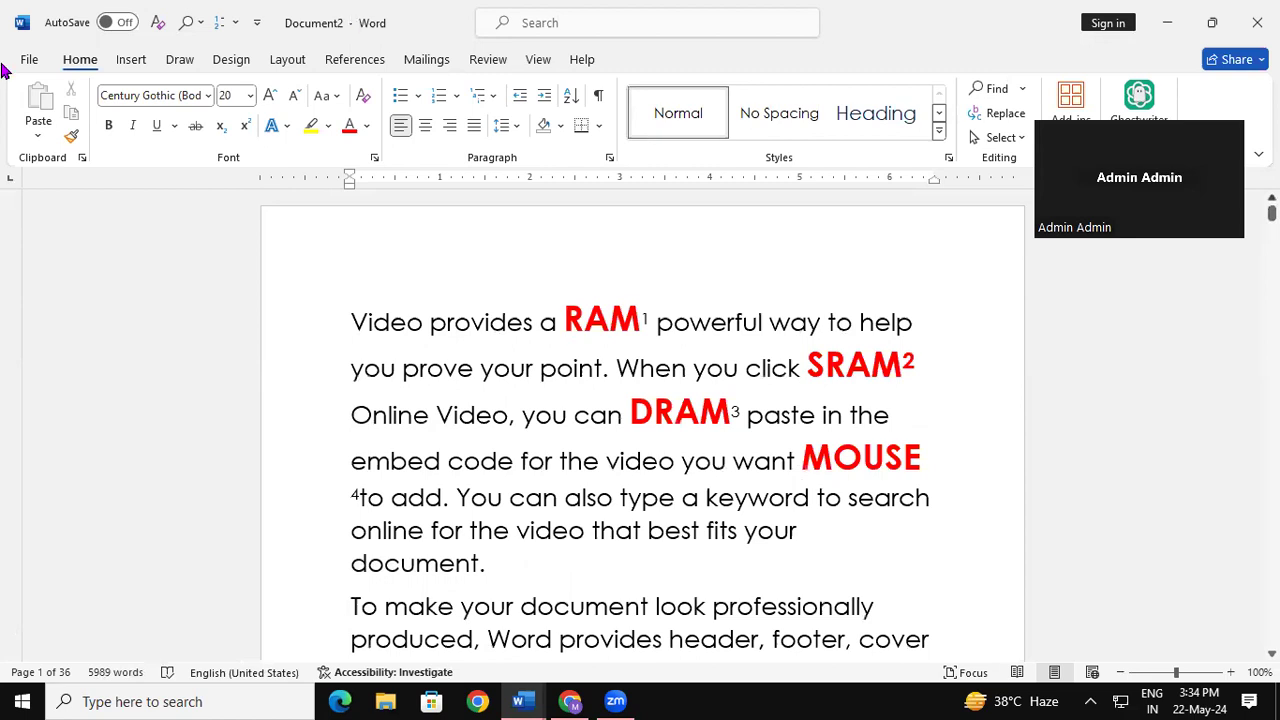
{"action": "left_click", "coordinate": [357, 322]}
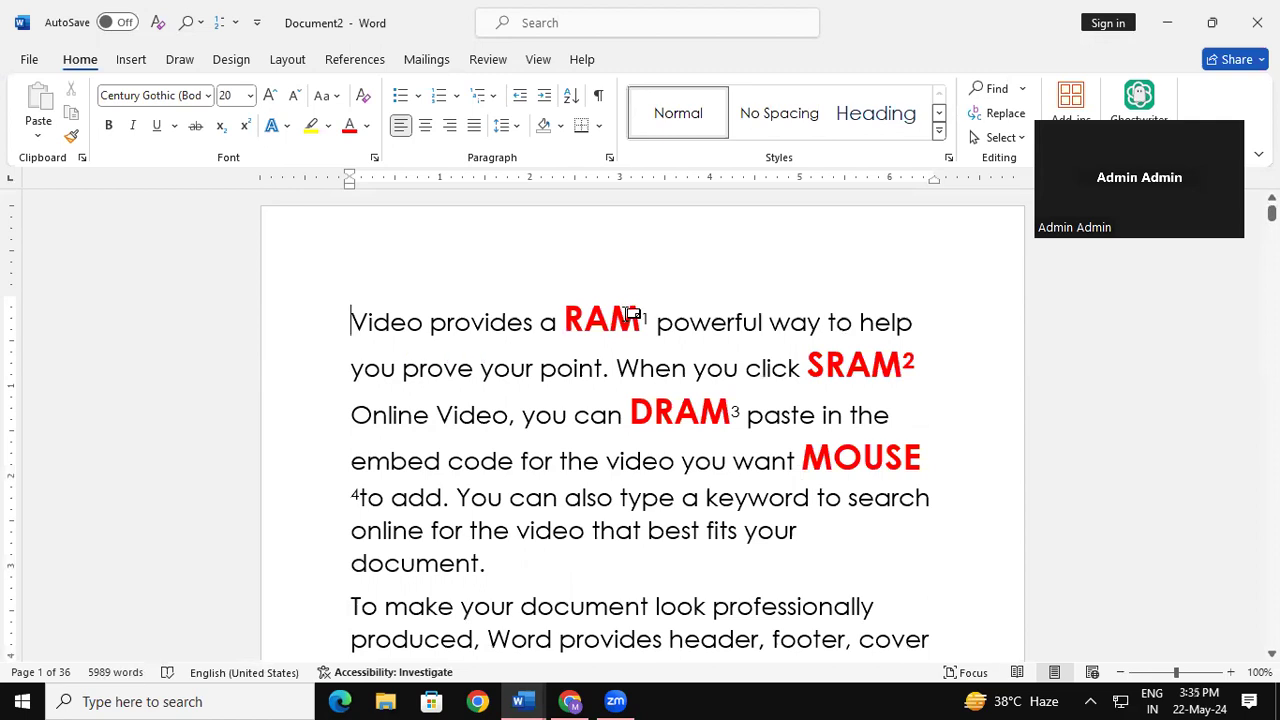
{"action": "mouse_move", "coordinate": [632, 314]}
{"action": "mouse_move", "coordinate": [843, 373]}
{"action": "mouse_move", "coordinate": [731, 417]}
{"action": "mouse_move", "coordinate": [922, 462]}
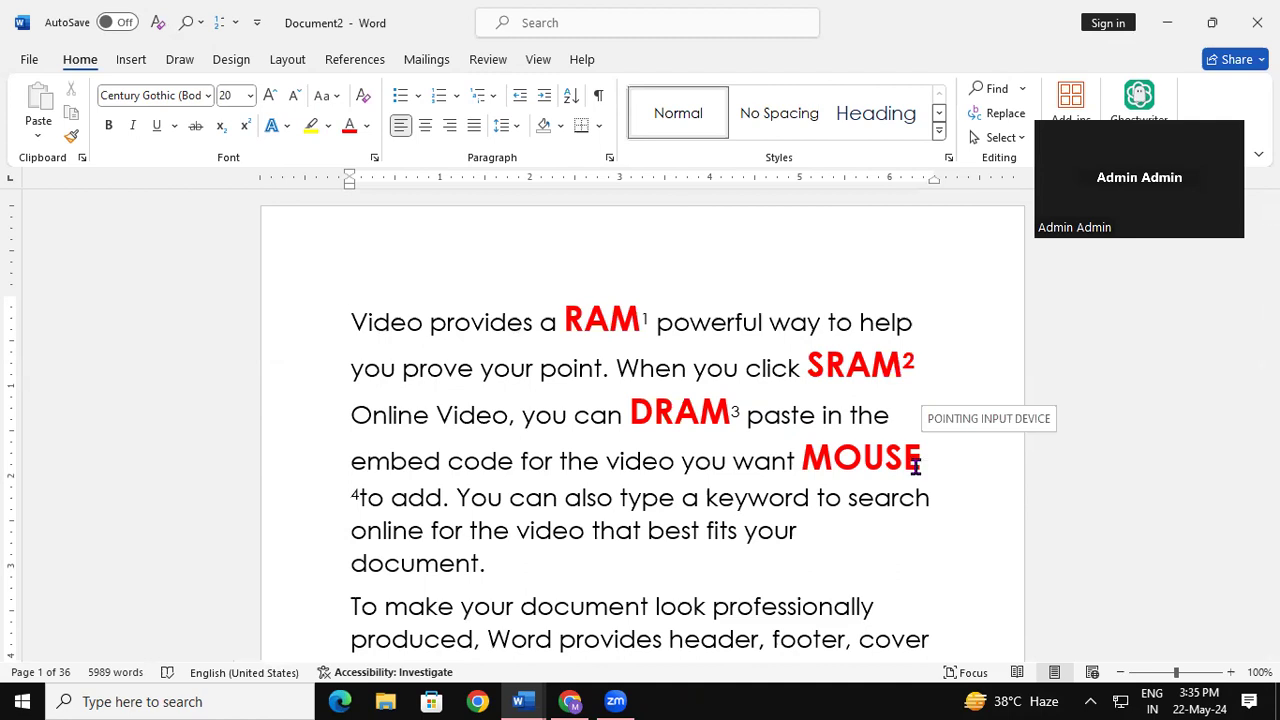
{"action": "scroll", "coordinate": [914, 460], "scroll_direction": "down", "scroll_amount": 1}
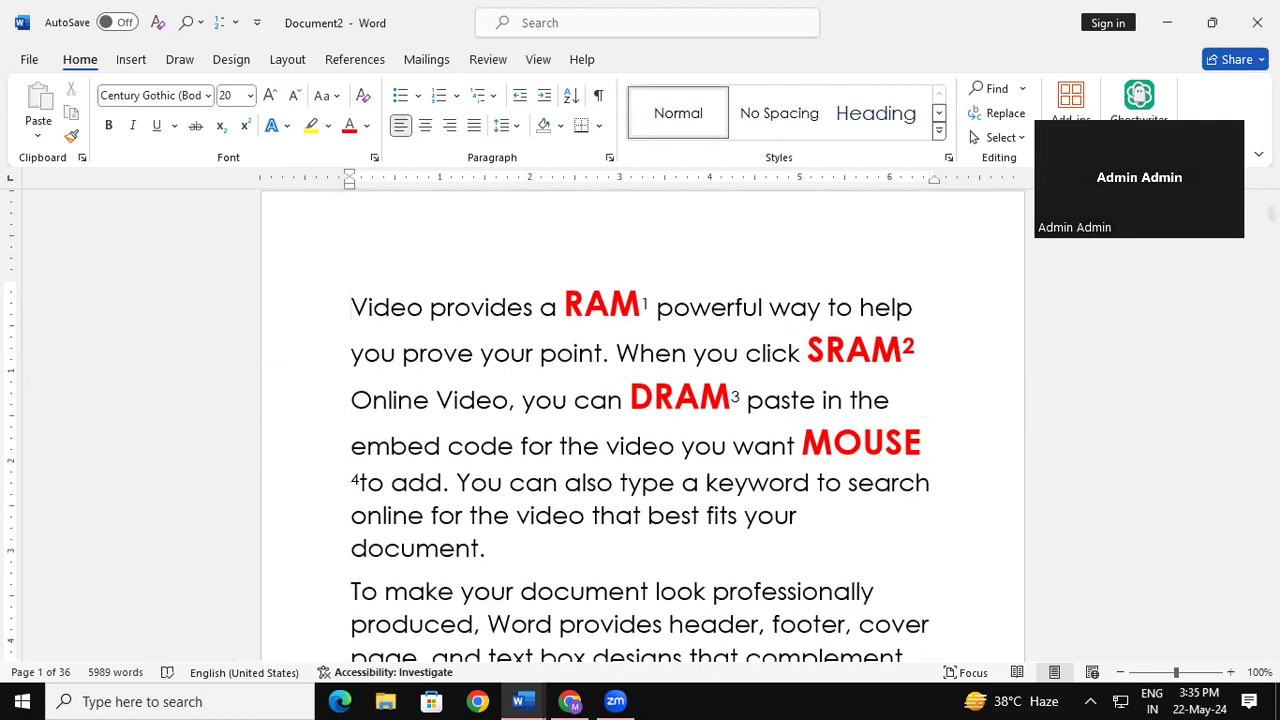
{"action": "key", "text": "Down"}
{"action": "key", "text": "Down"}
{"action": "scroll", "coordinate": [758, 378], "scroll_direction": "down", "scroll_amount": 8}
{"action": "scroll", "coordinate": [758, 378], "scroll_direction": "down", "scroll_amount": 2}
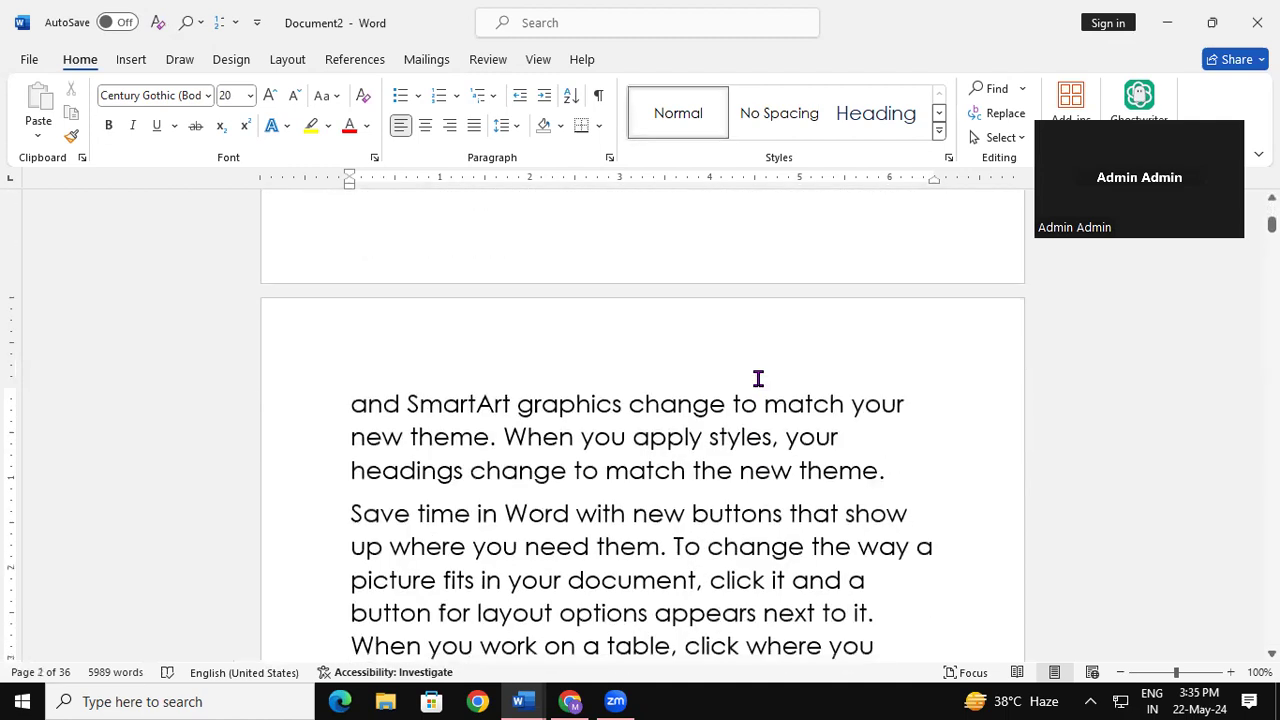
{"action": "key", "text": "Up"}
{"action": "key", "text": "Up"}
{"action": "key", "text": "Up"}
{"action": "key", "text": "Up"}
{"action": "key", "text": "Up"}
{"action": "key", "text": "Up"}
{"action": "key", "text": "Up"}
{"action": "key", "text": "Up"}
{"action": "key", "text": "Up"}
{"action": "key", "text": "Up"}
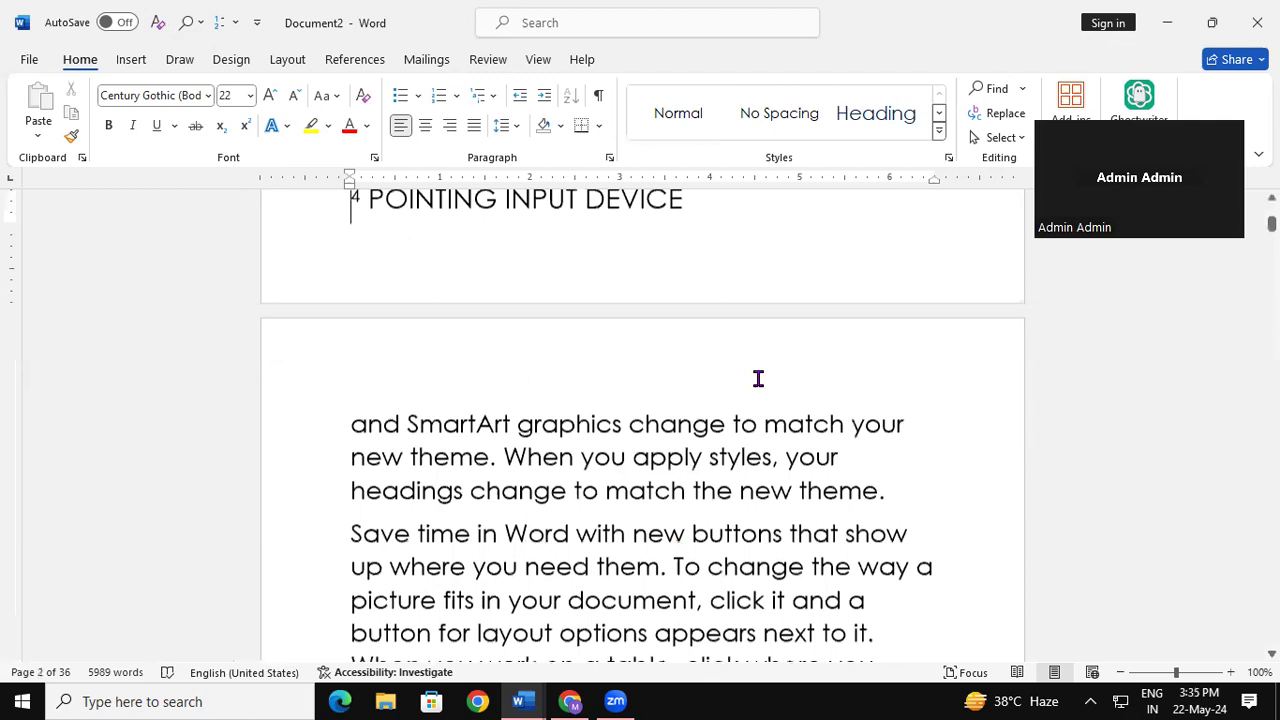
{"action": "key", "text": "Up"}
{"action": "key", "text": "Up"}
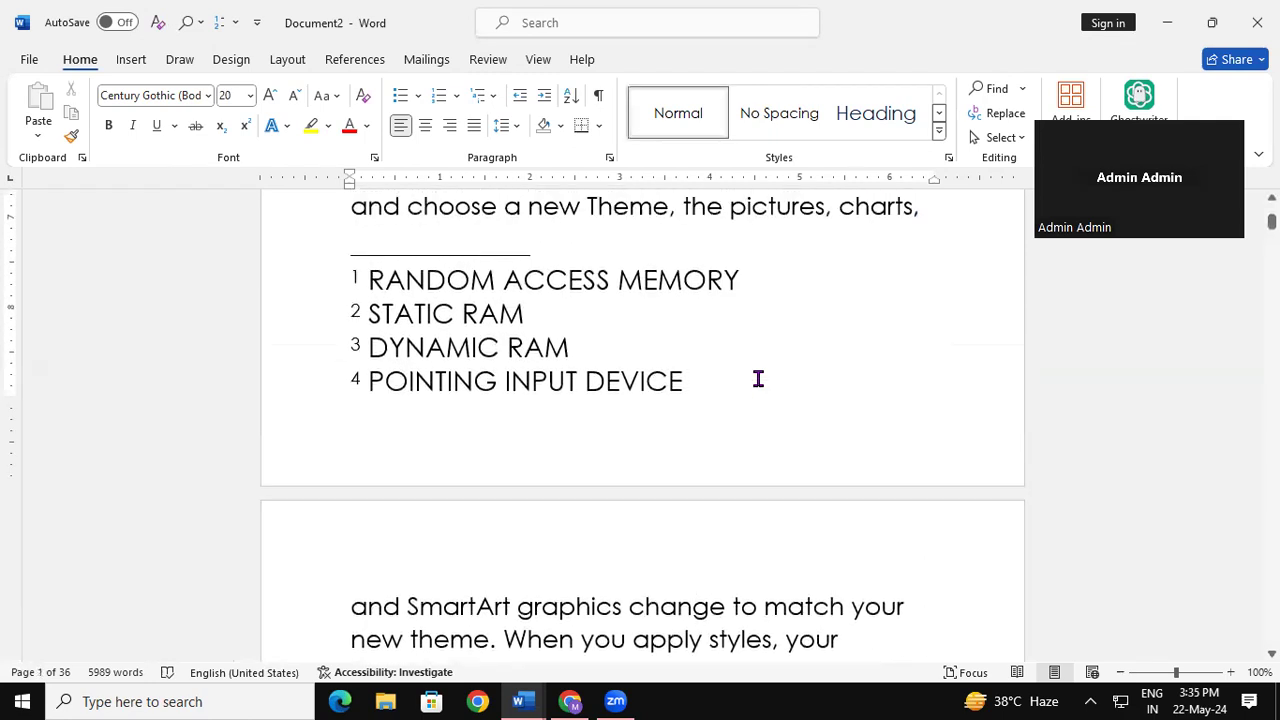
In the "Video provides" paragraph on page 8, insert "PRINTER" before "embed", "SCANNER" after "embed" and "MICR" after "keyword"
{"action": "left_click_drag", "start_coordinate": [1272, 222], "coordinate": [1272, 304]}
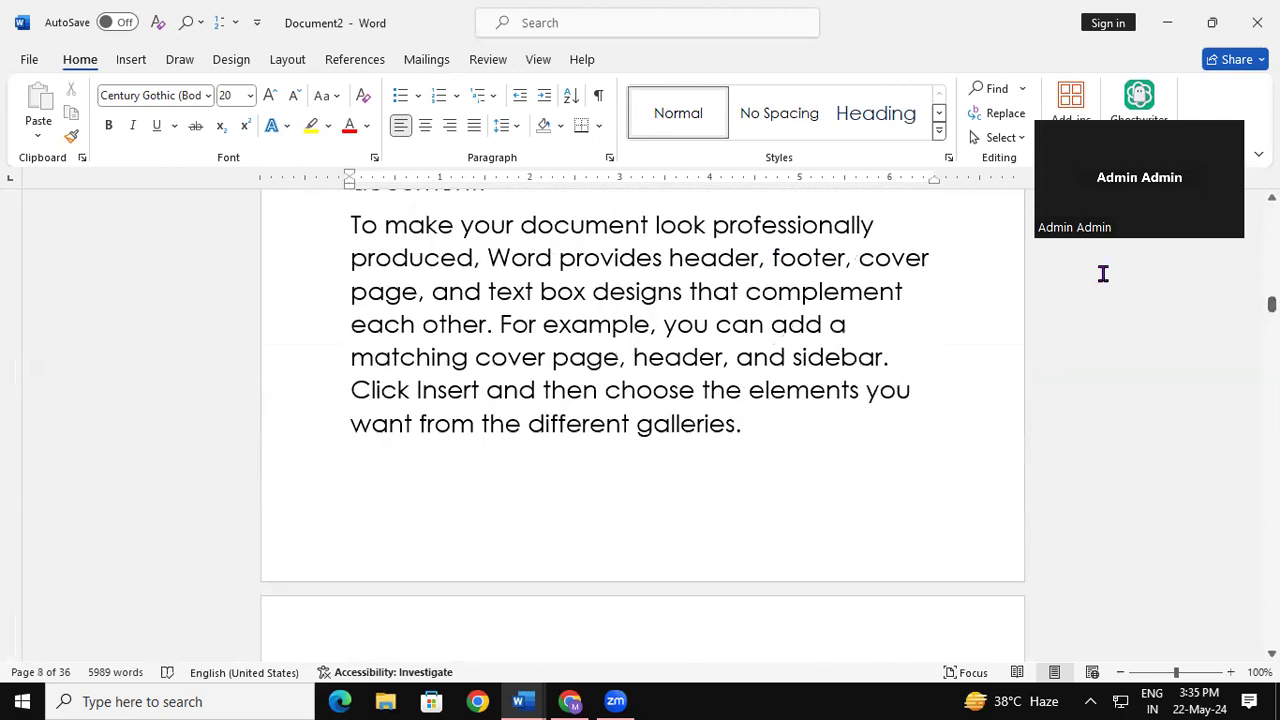
{"action": "scroll", "coordinate": [786, 265], "scroll_direction": "up", "scroll_amount": 4}
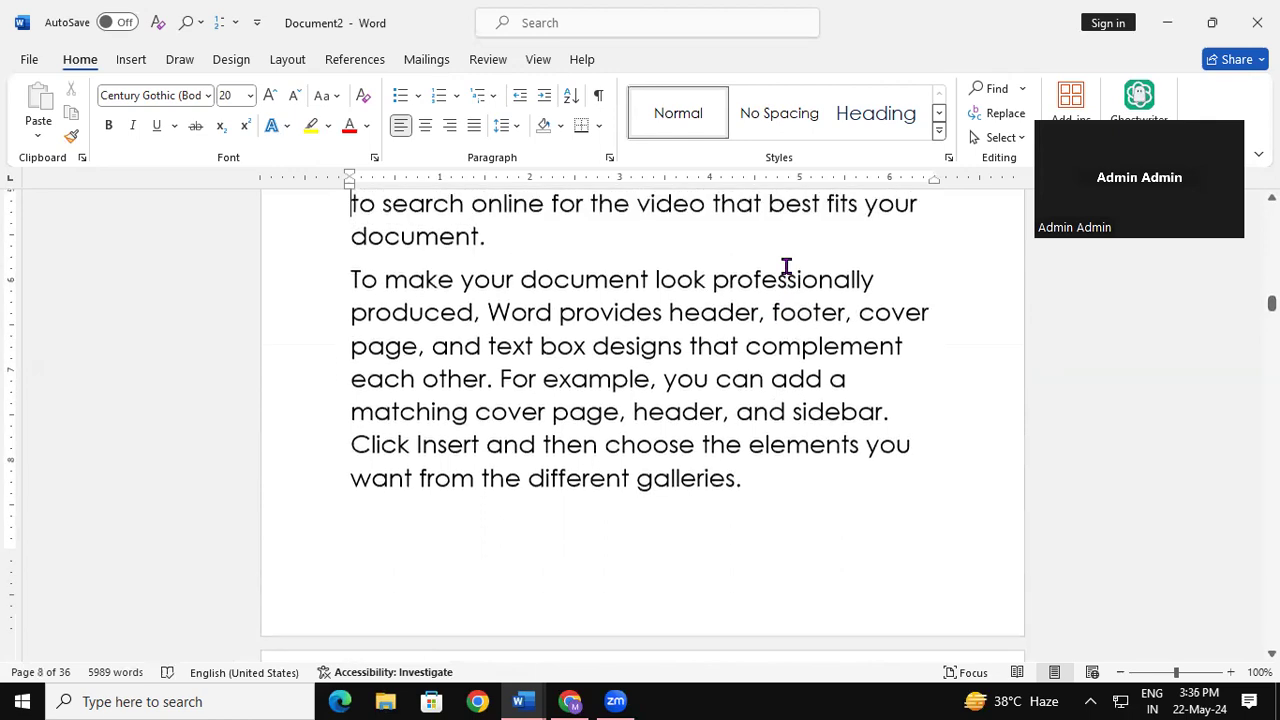
{"action": "left_click", "coordinate": [606, 316]}
{"action": "type", "text": "PRINTER embed code for"}
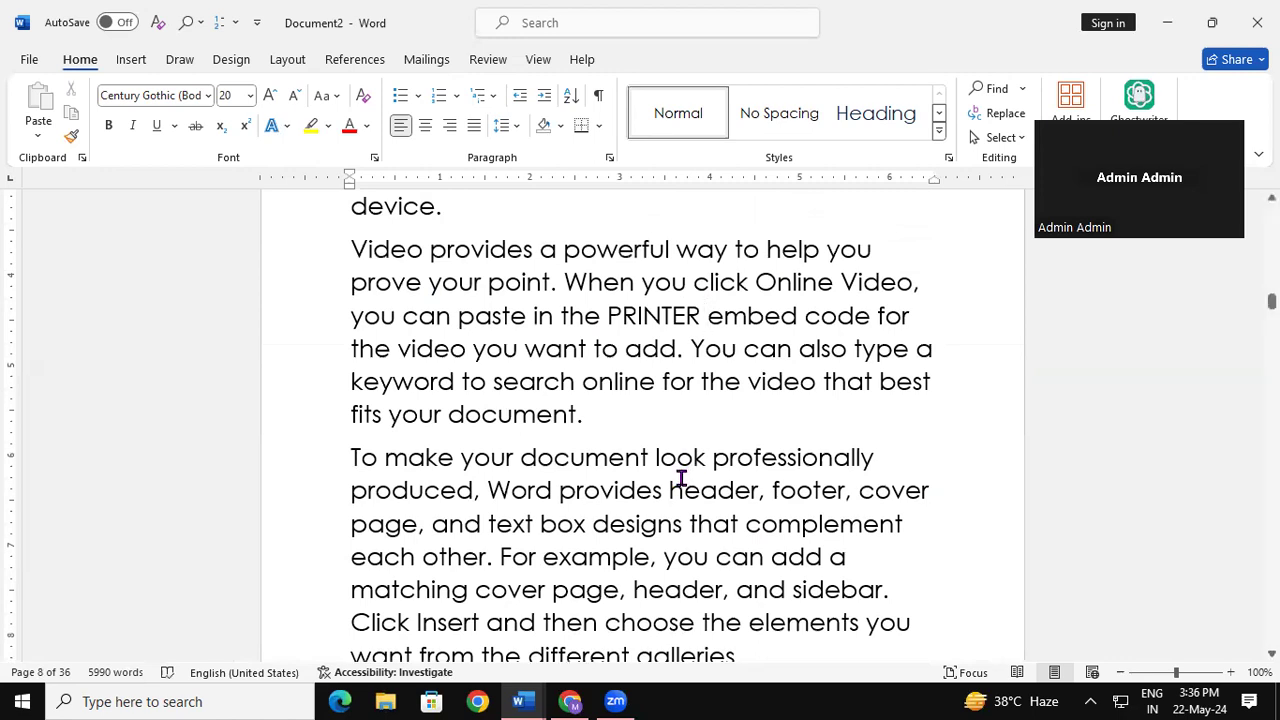
{"action": "left_click", "coordinate": [799, 316]}
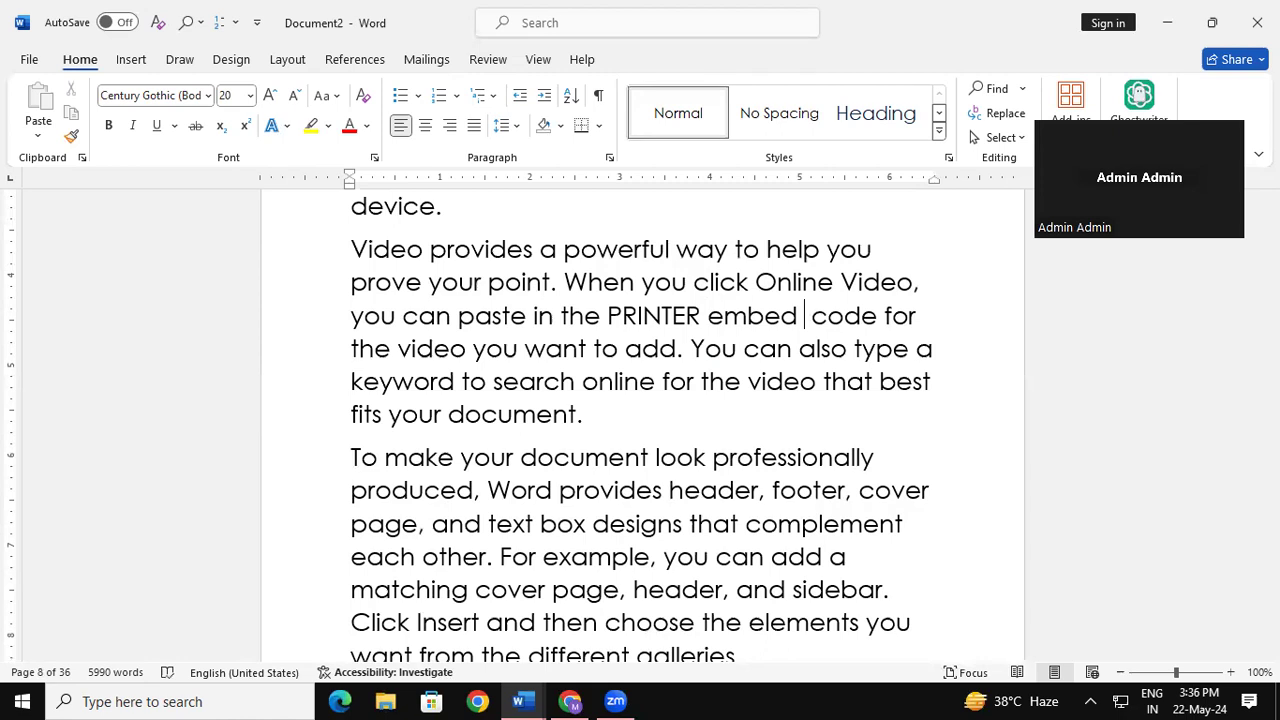
{"action": "type", "text": "SCANNER"}
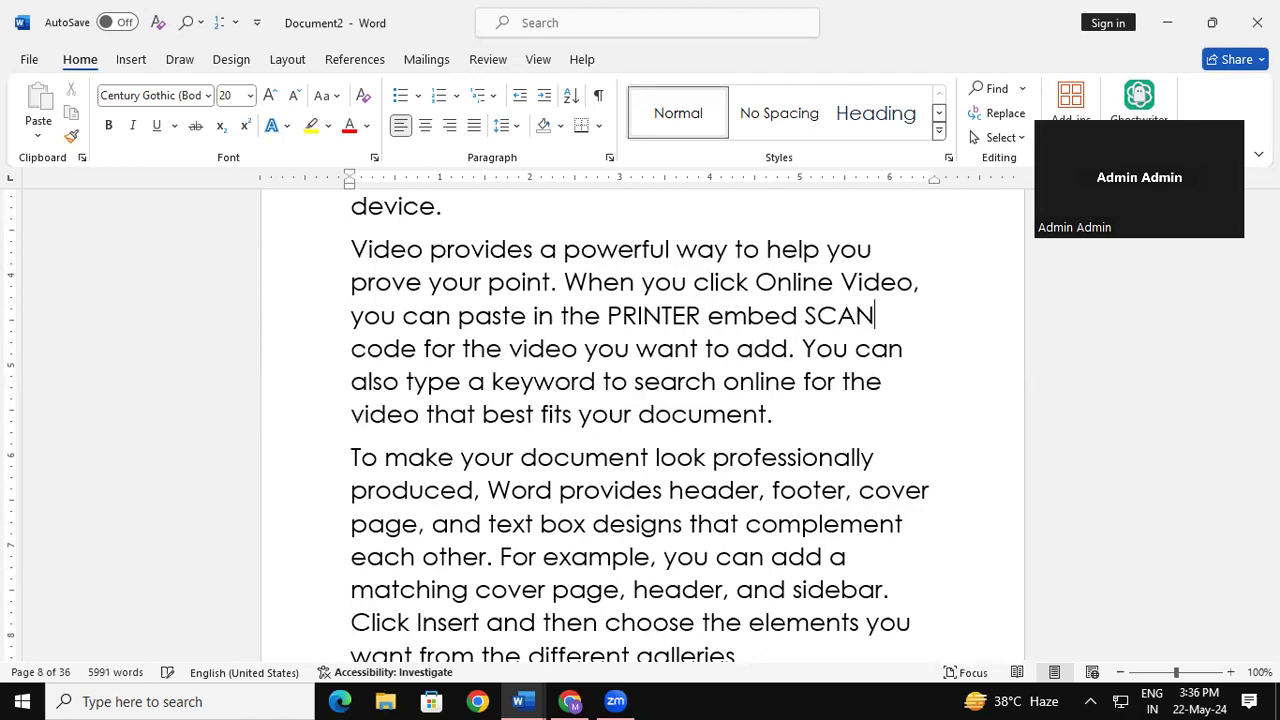
{"action": "left_click", "coordinate": [597, 381]}
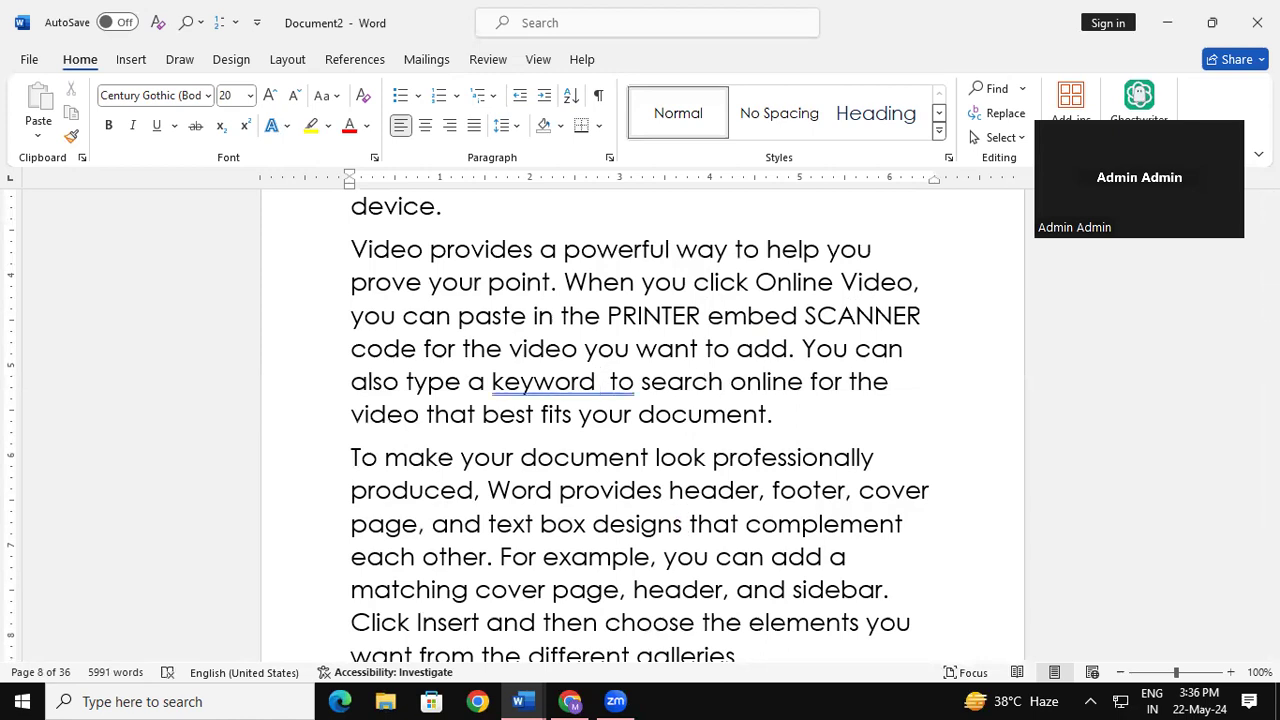
{"action": "type", "text": "MICR"}
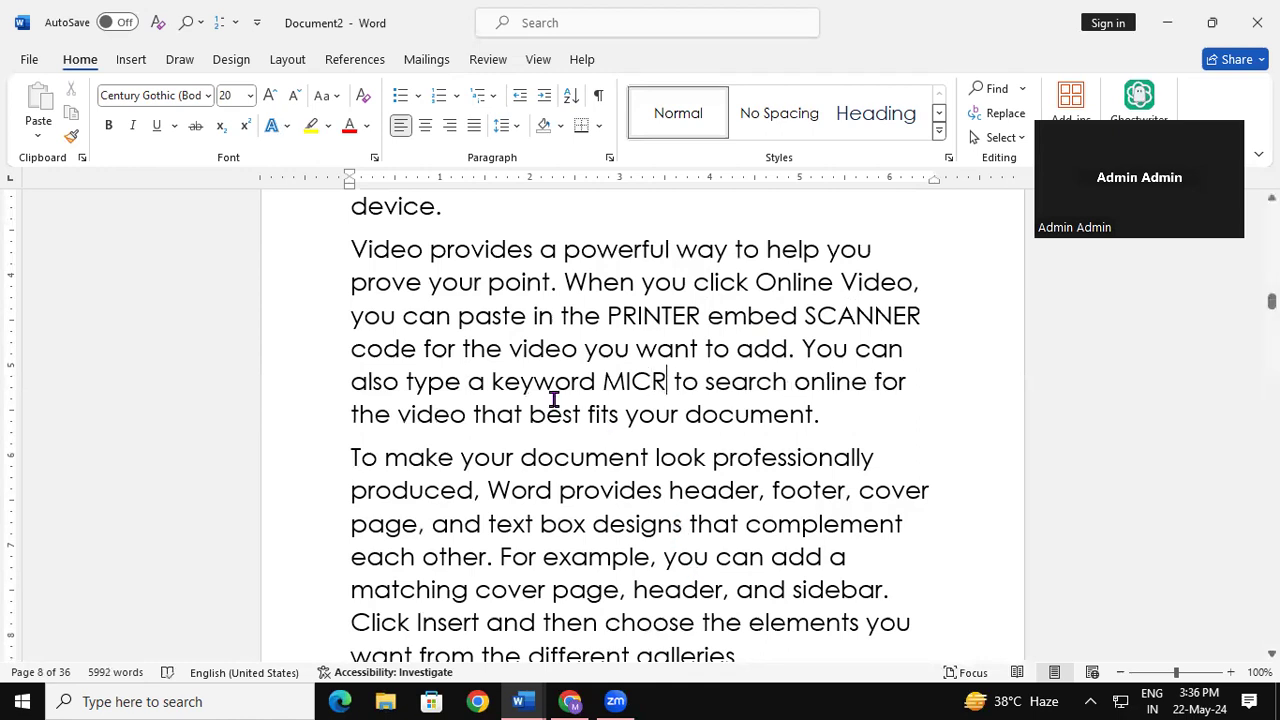
Format the word "SCANNER" on page 8 as green, bold and 22 pt
{"action": "left_click_drag", "start_coordinate": [806, 313], "coordinate": [921, 315]}
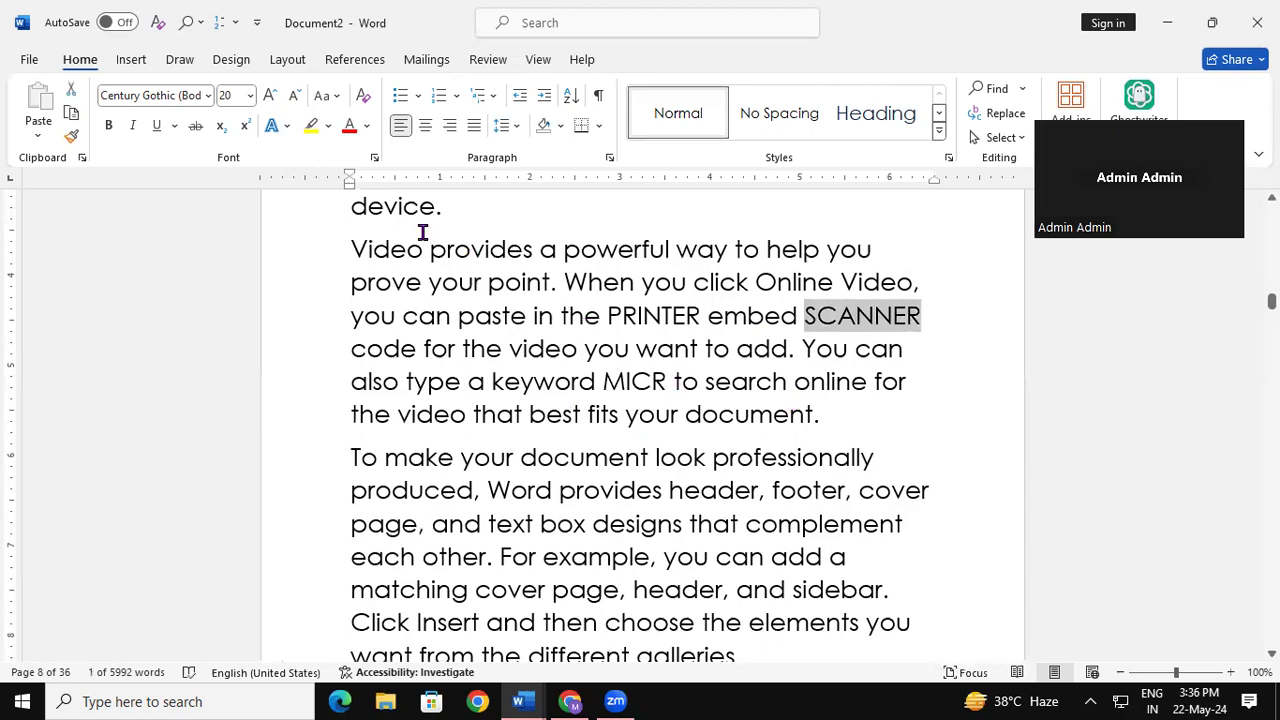
{"action": "left_click", "coordinate": [367, 127]}
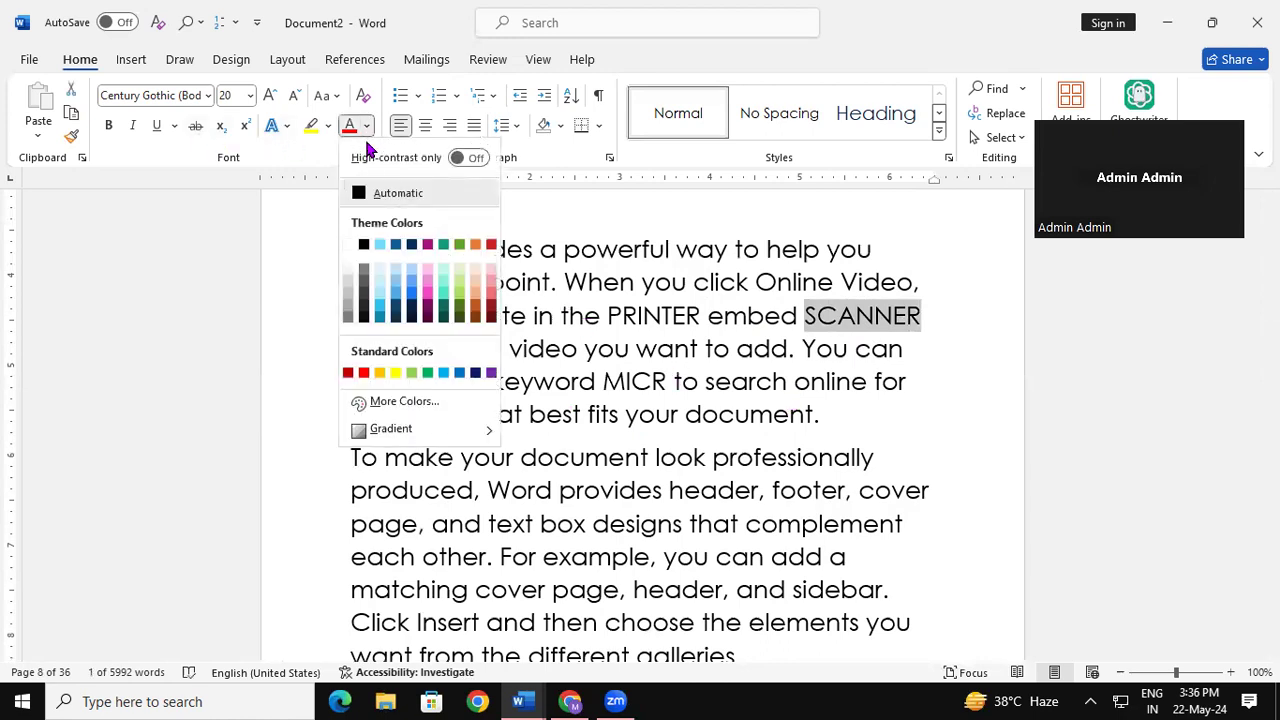
{"action": "left_click", "coordinate": [427, 372]}
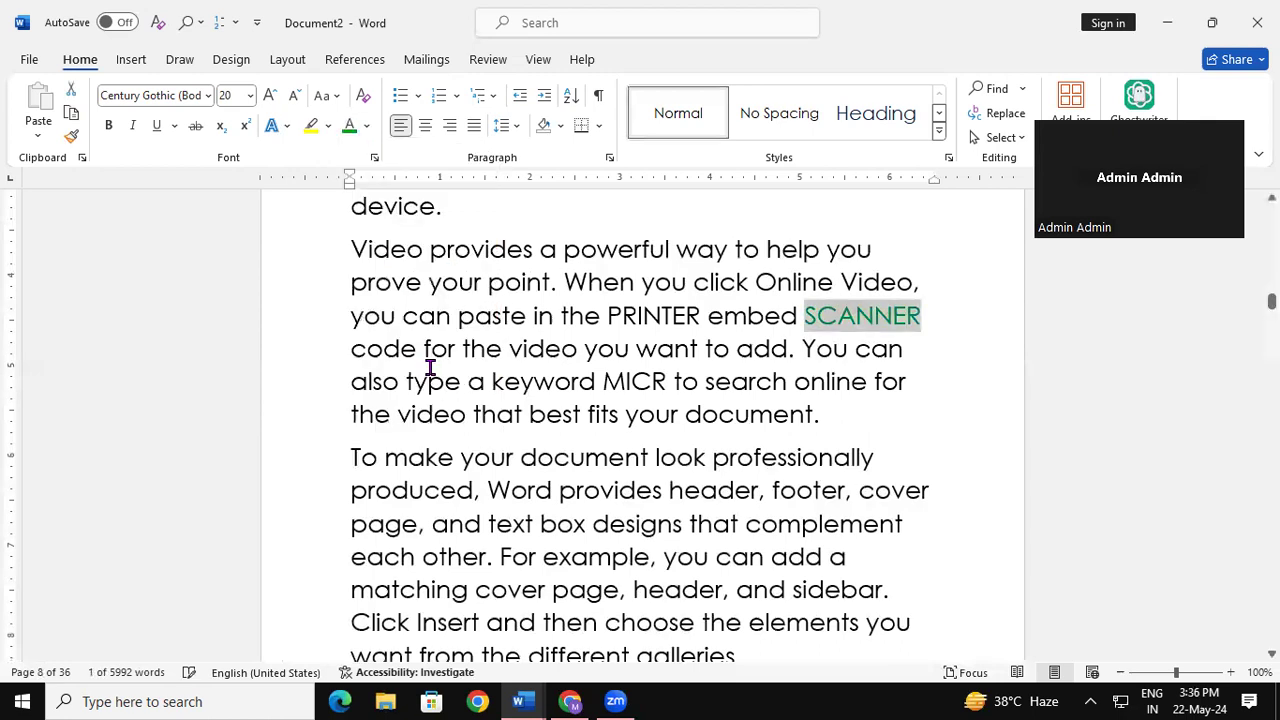
{"action": "left_click", "coordinate": [109, 125]}
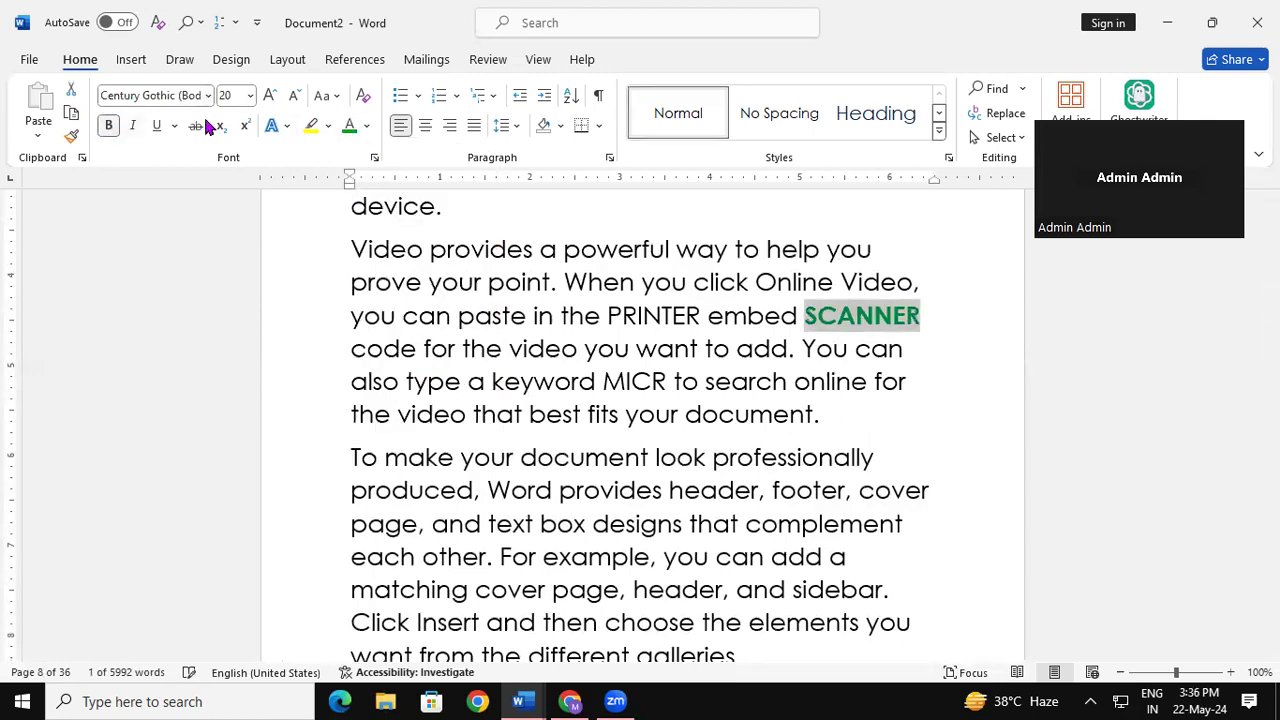
{"action": "left_click", "coordinate": [270, 95]}
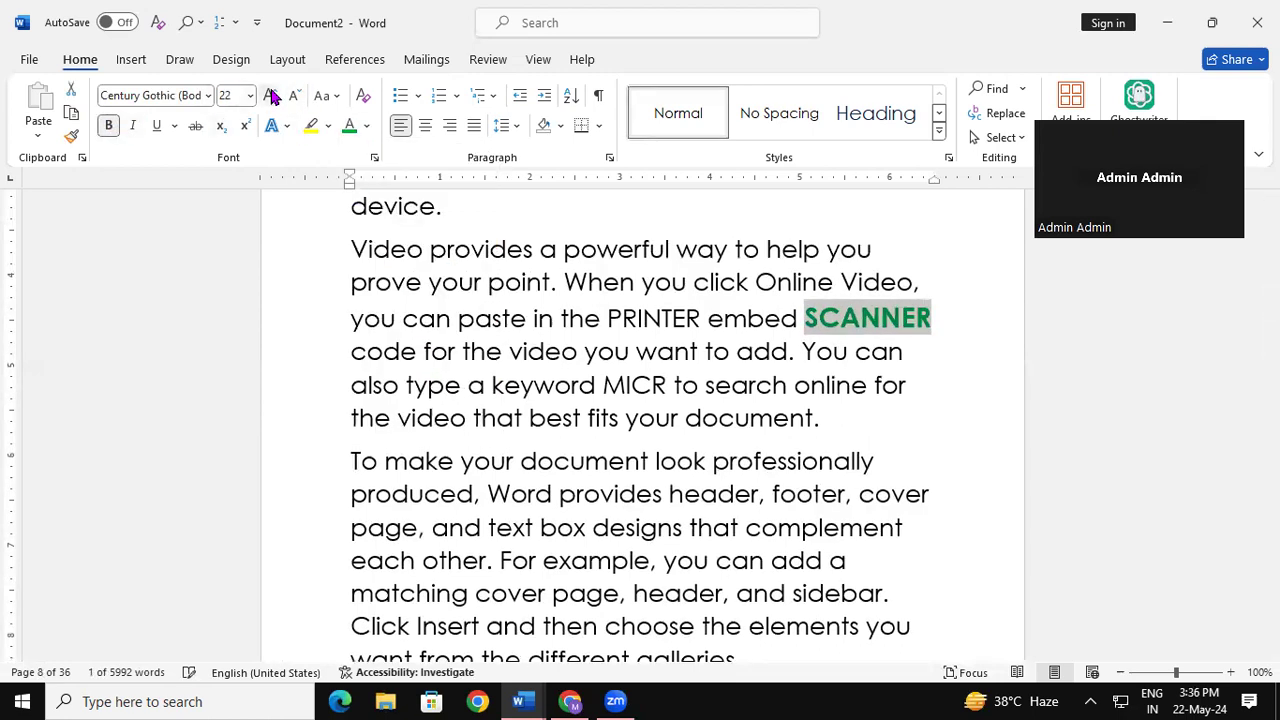
Copy the formatting of "SCANNER" onto the words "PRINTER" and "MICR" with Format Painter
{"action": "left_click", "coordinate": [72, 136]}
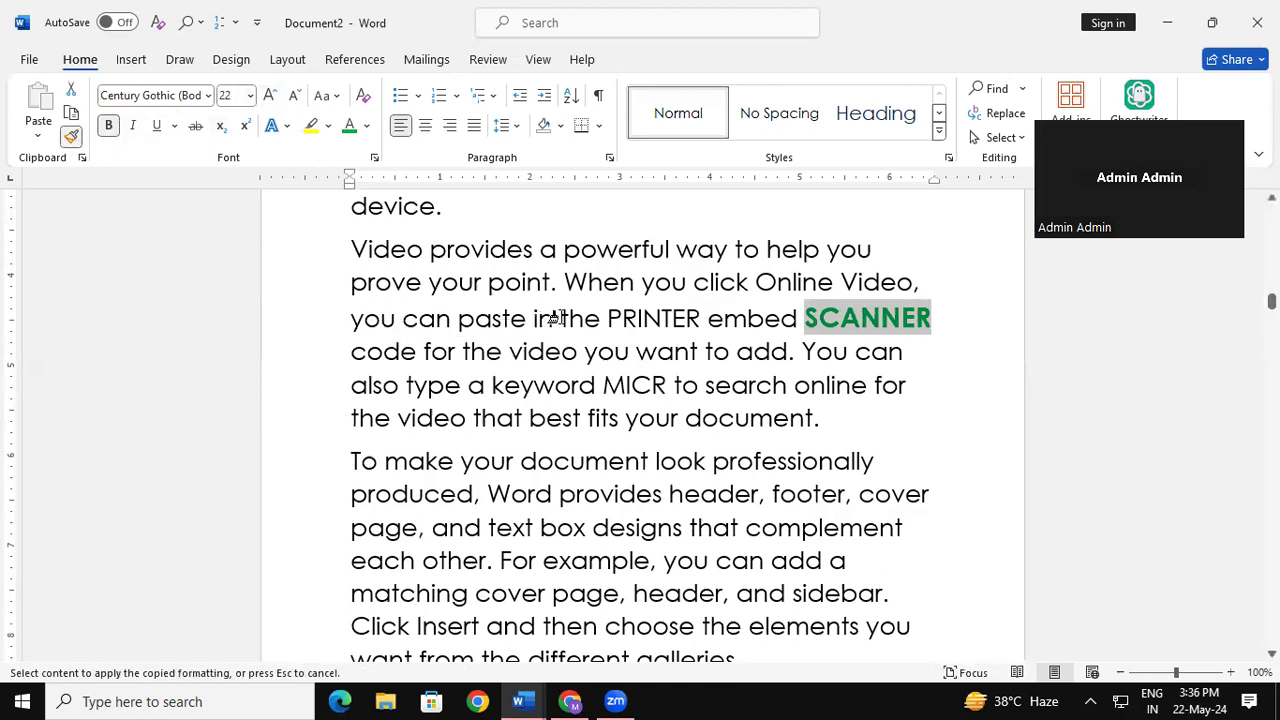
{"action": "left_click_drag", "start_coordinate": [607, 318], "coordinate": [709, 323]}
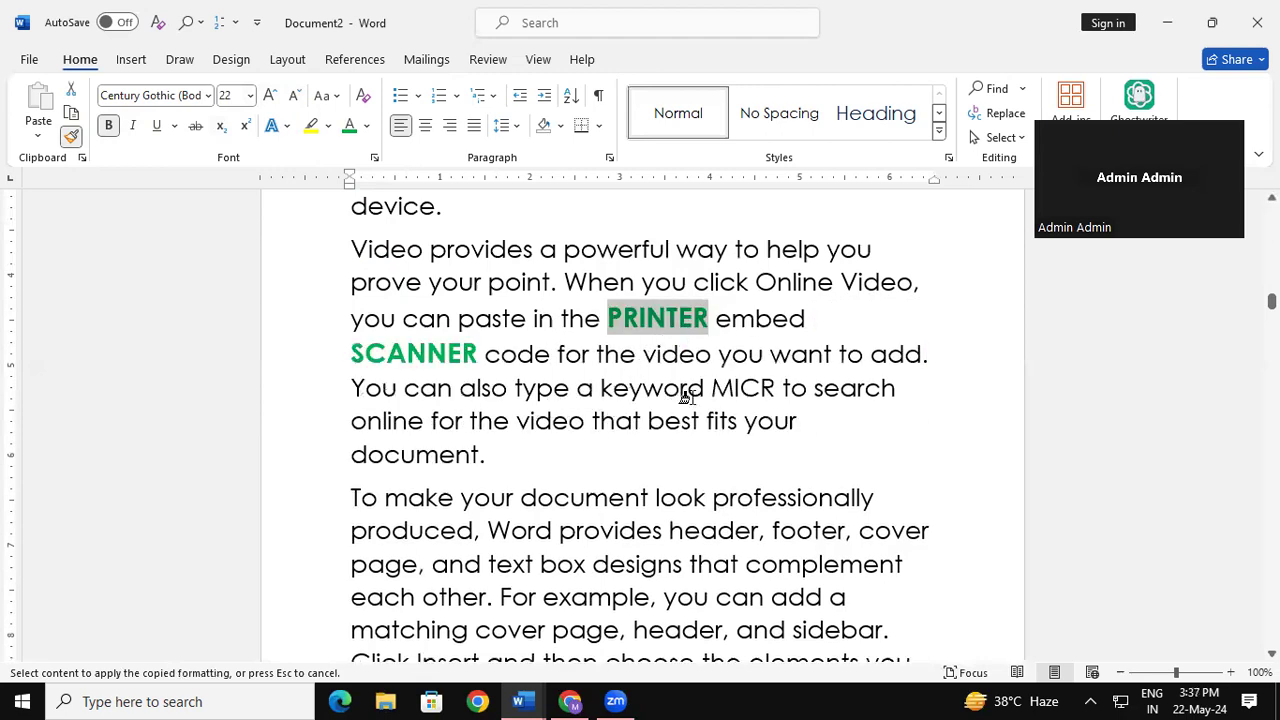
{"action": "left_click_drag", "start_coordinate": [712, 387], "coordinate": [777, 388]}
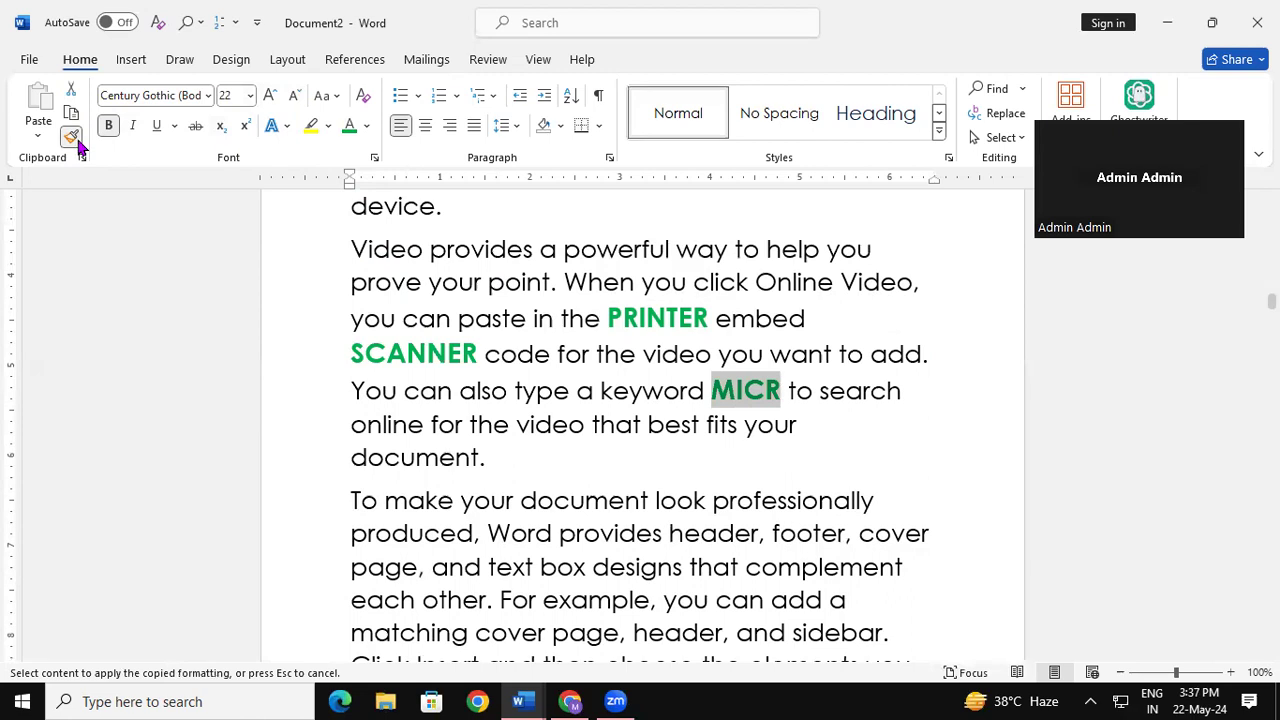
{"action": "left_click", "coordinate": [72, 140]}
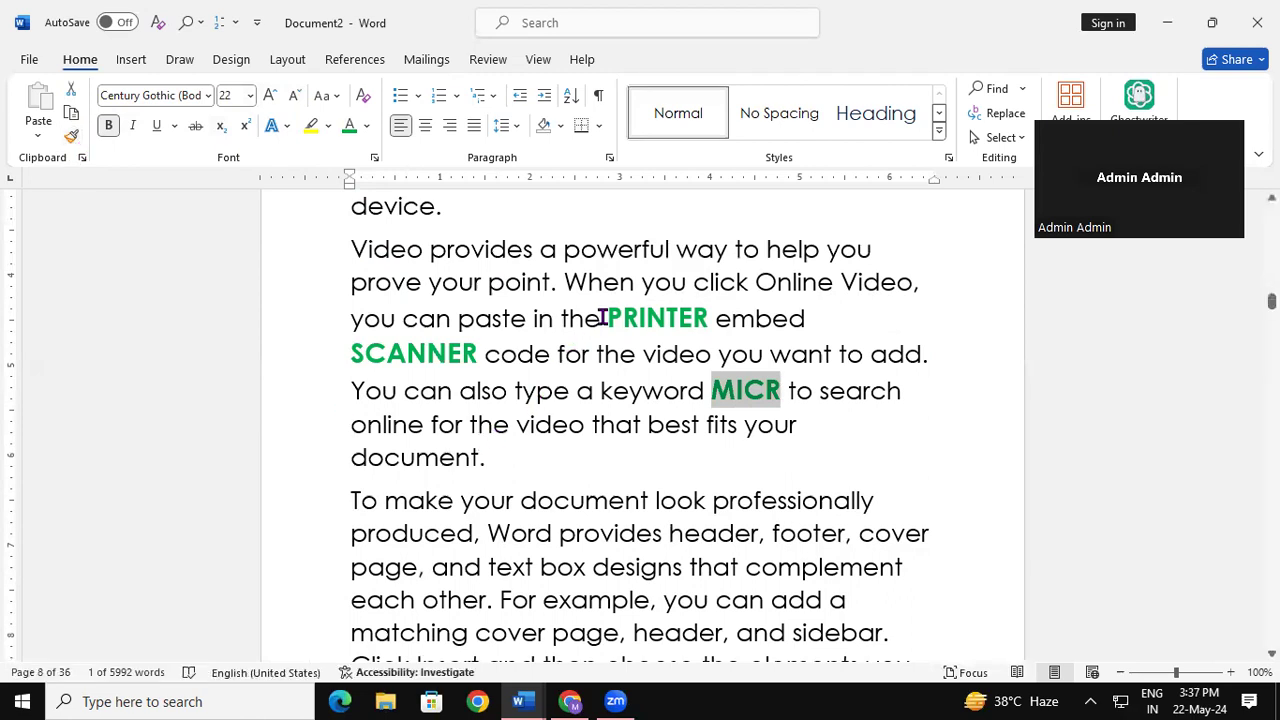
Add an endnote to the word "PRINTER" on page 8 with the text "OUTPUT DEVICE"
{"action": "left_click_drag", "start_coordinate": [607, 316], "coordinate": [708, 316]}
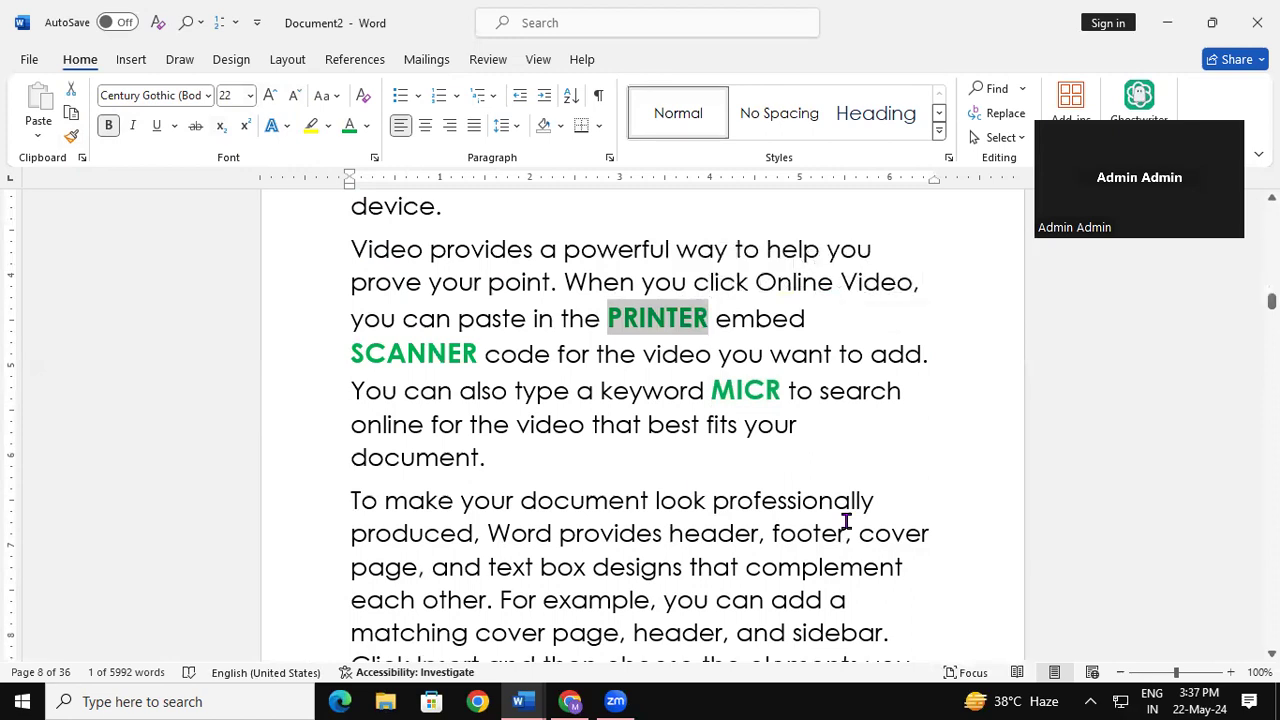
{"action": "key", "text": "ctrl+alt+d"}
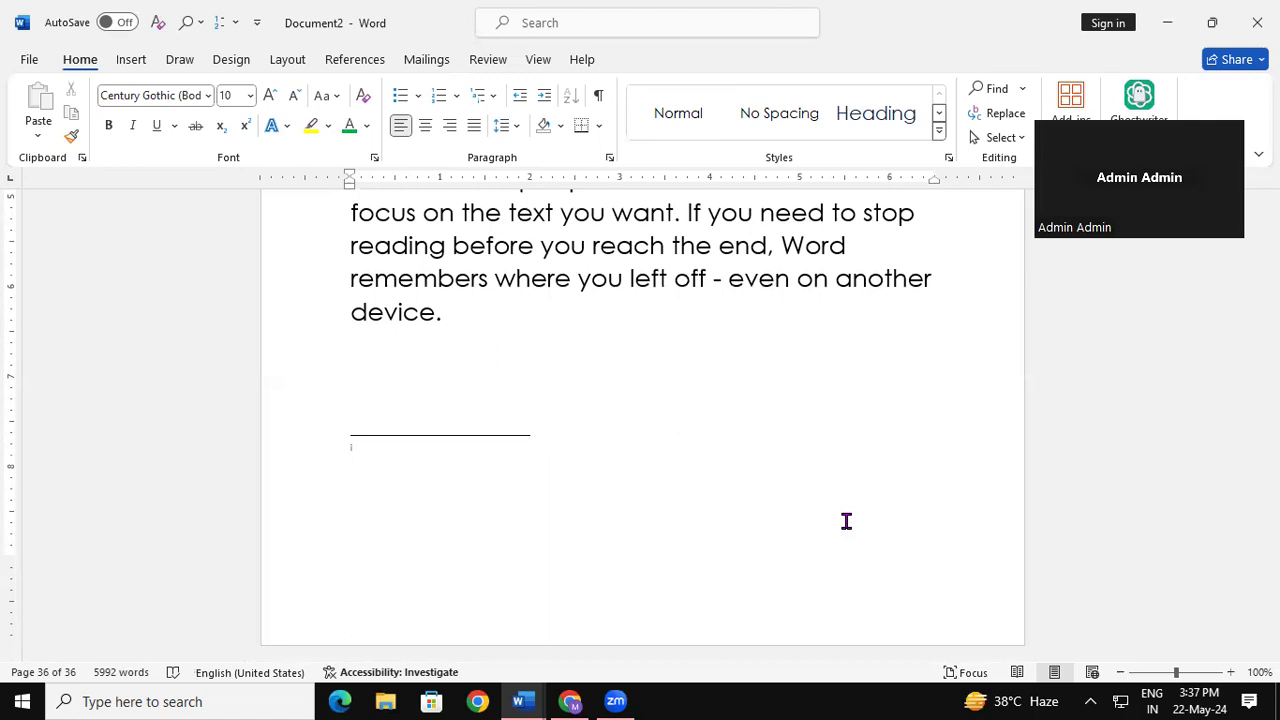
{"action": "type", "text": "OUTPUT DEVICE"}
{"action": "left_click", "coordinate": [1130, 699]}
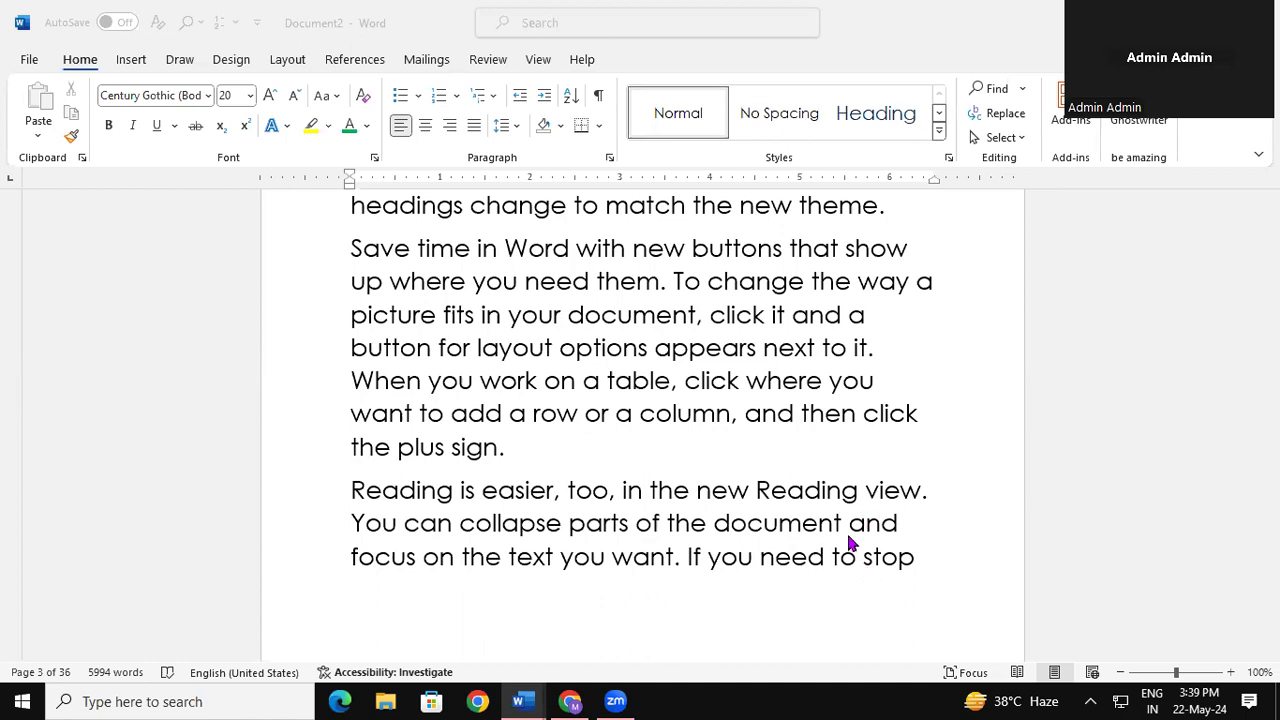
{"action": "left_click", "coordinate": [886, 528]}
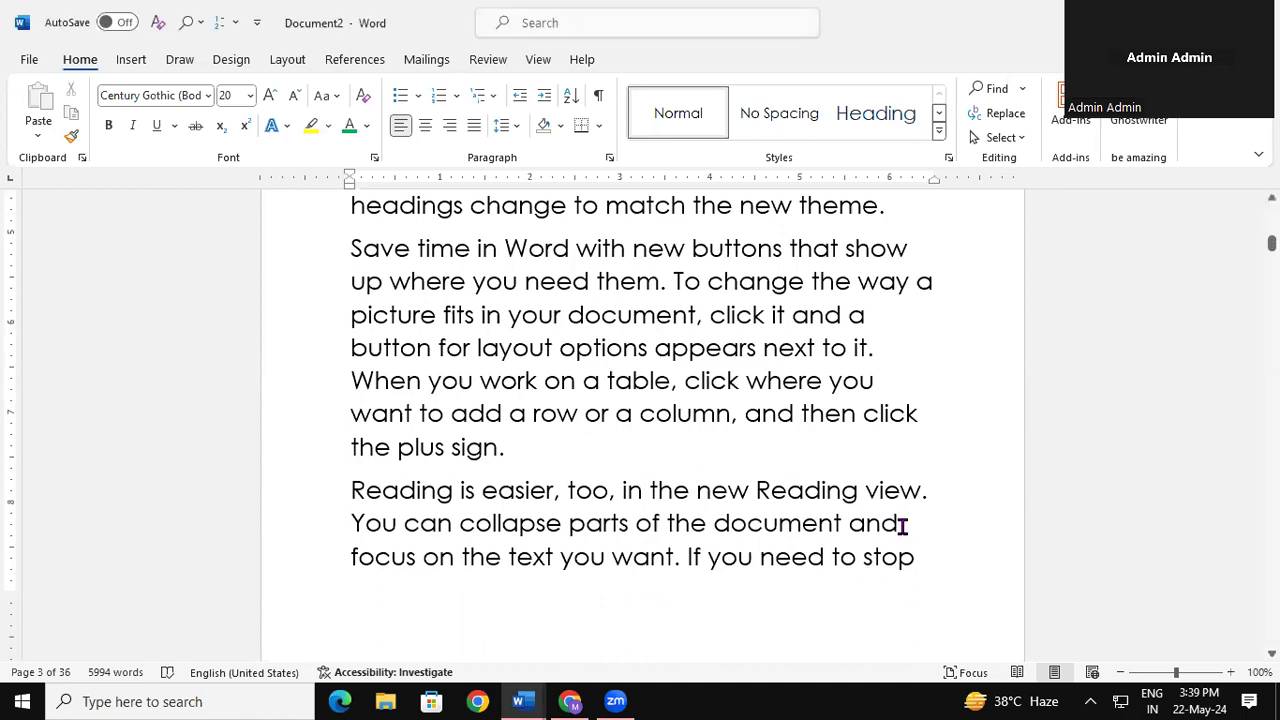
{"action": "key", "text": "ctrl+g"}
{"action": "type", "text": "PRINTER"}
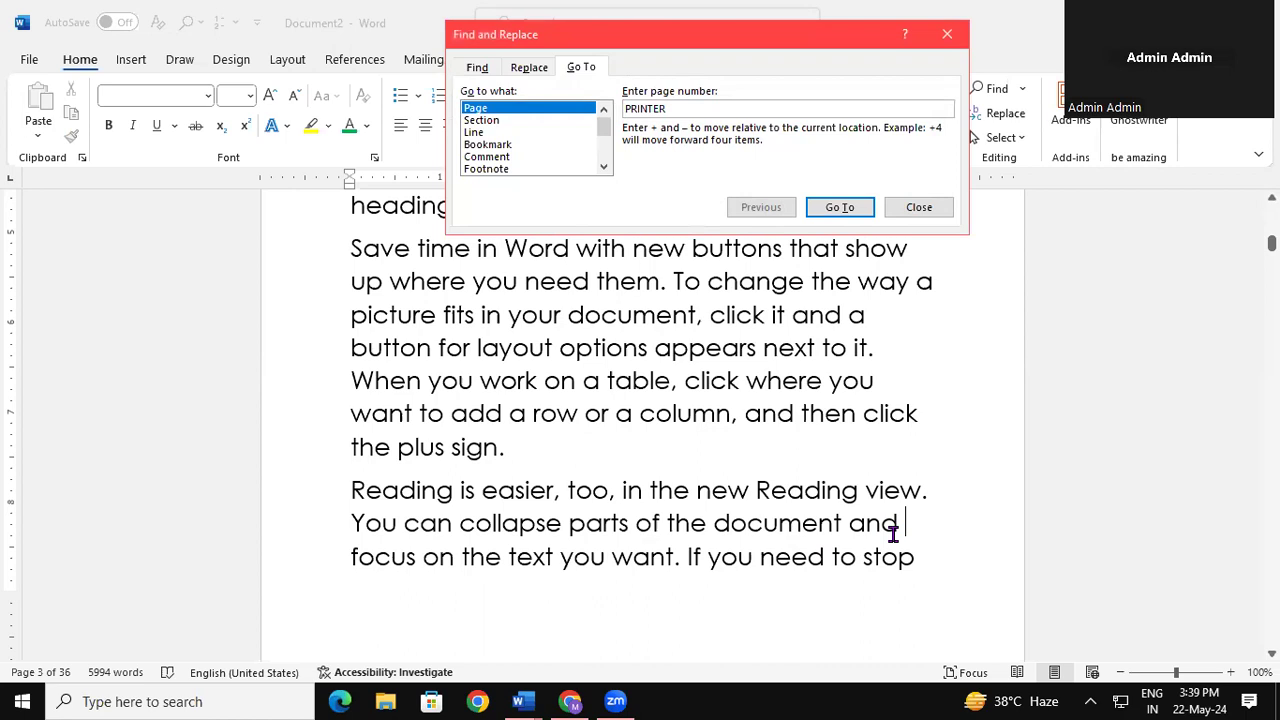
{"action": "left_click", "coordinate": [480, 68]}
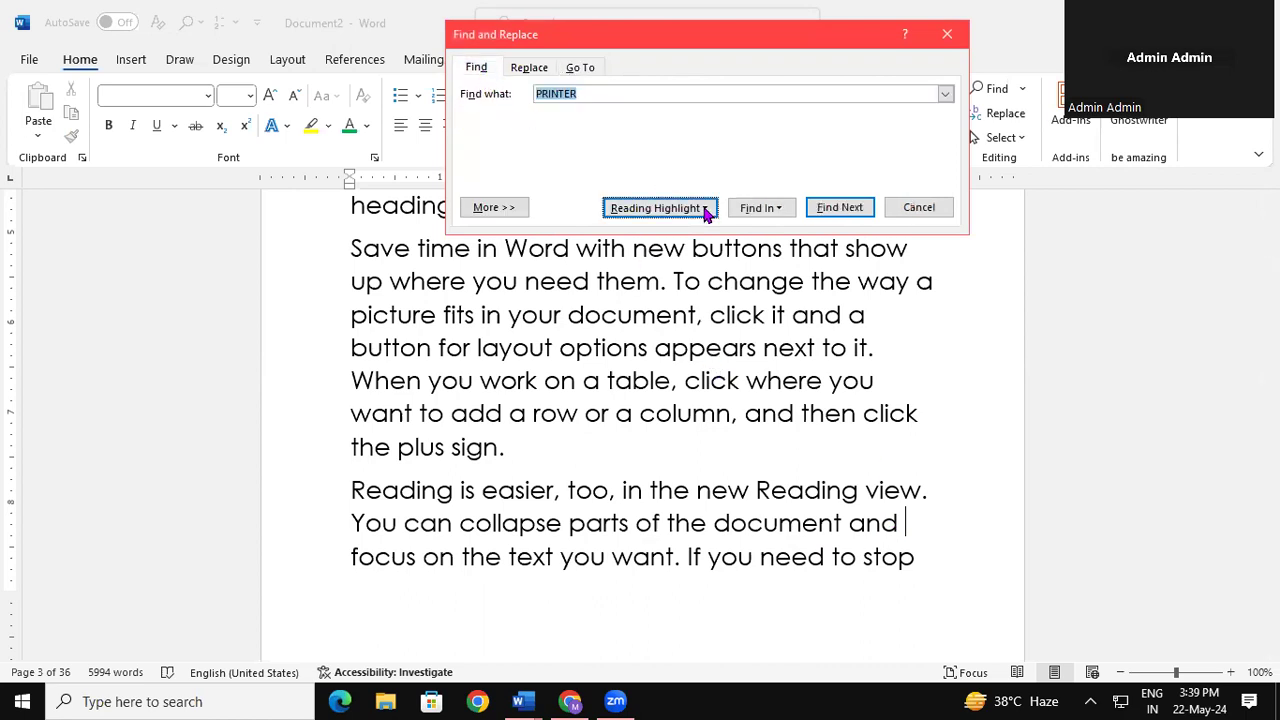
{"action": "left_click", "coordinate": [763, 218]}
{"action": "left_click", "coordinate": [758, 212]}
{"action": "left_click", "coordinate": [760, 207]}
{"action": "left_click", "coordinate": [946, 35]}
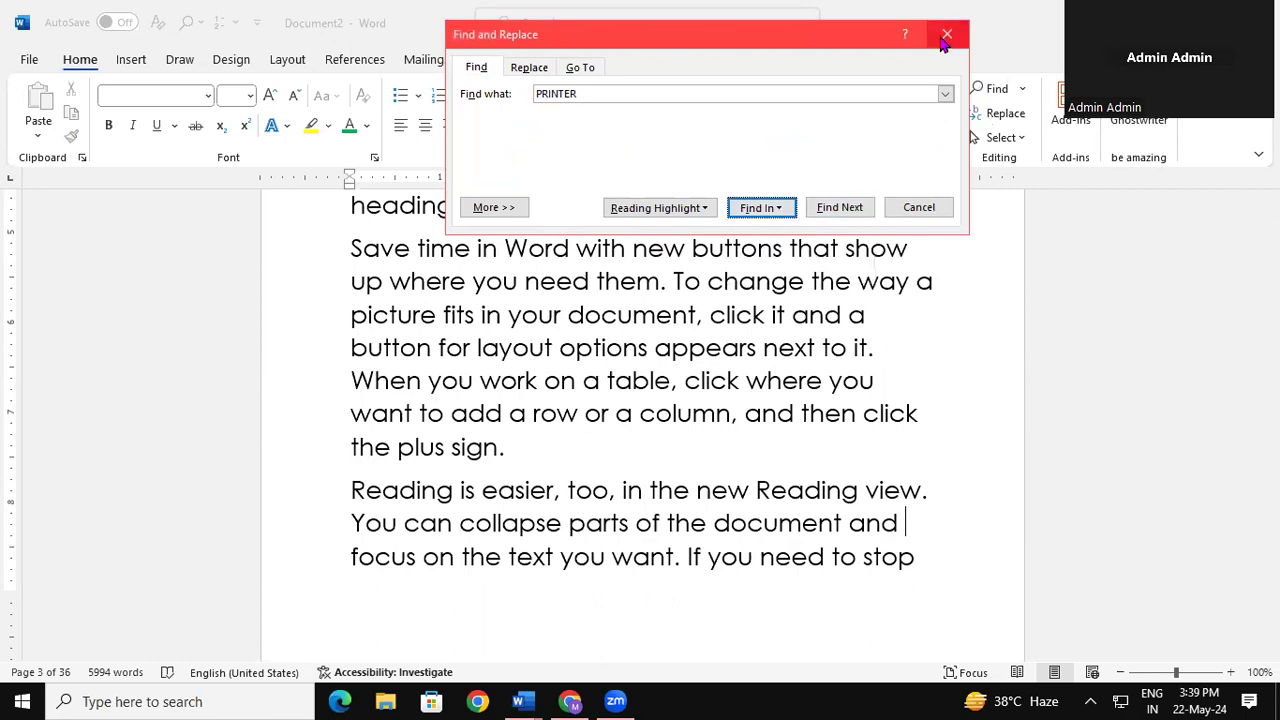
{"action": "left_click", "coordinate": [946, 35]}
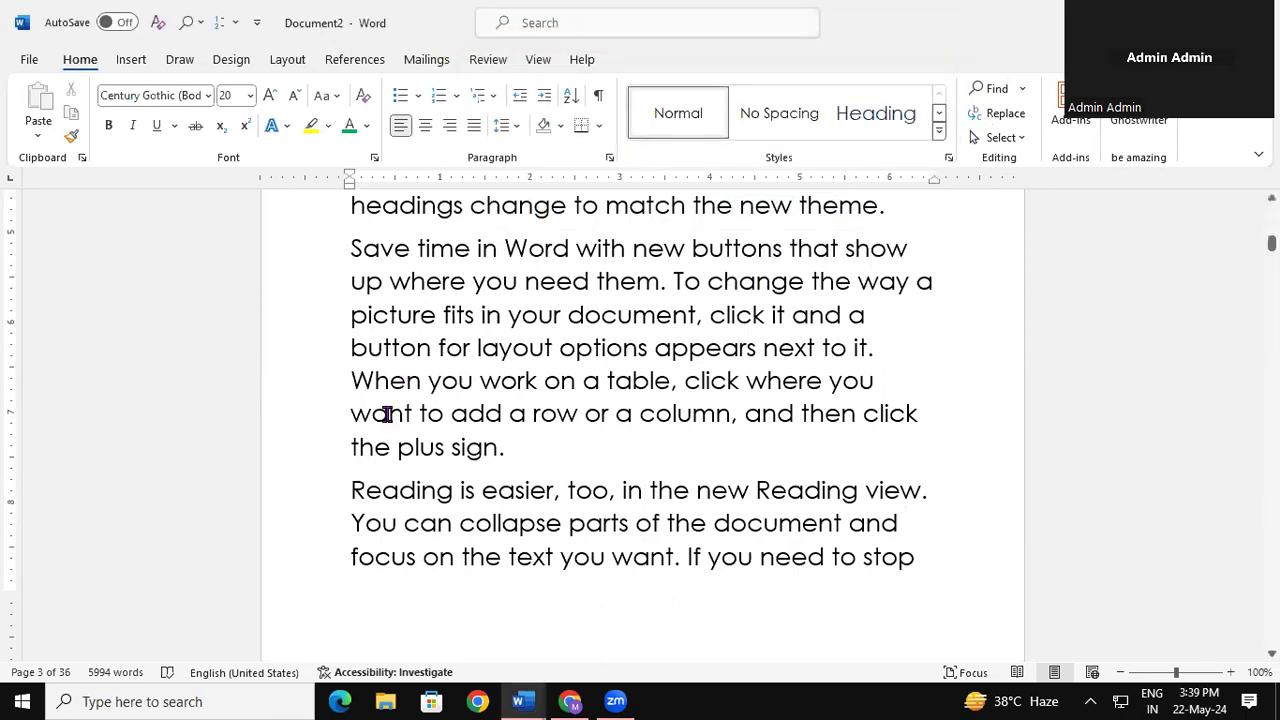
{"action": "key", "text": "ctrl+f"}
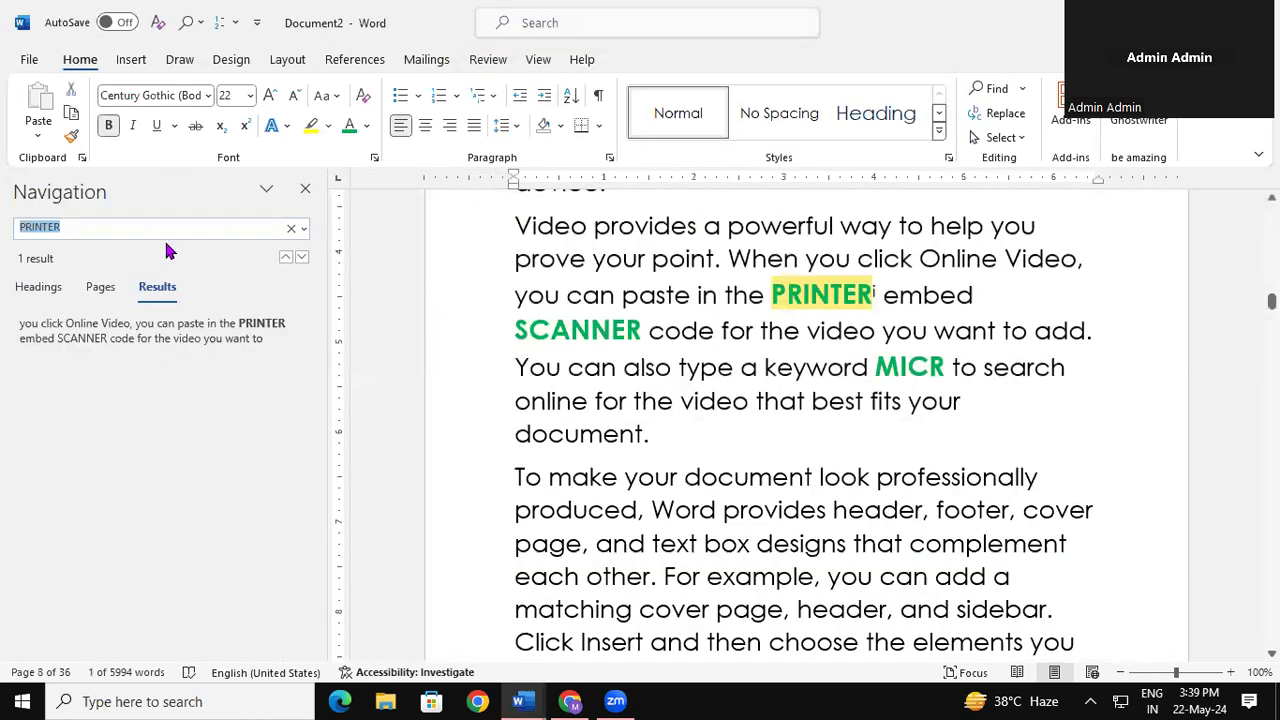
{"action": "left_click", "coordinate": [305, 189]}
{"action": "left_click", "coordinate": [305, 190]}
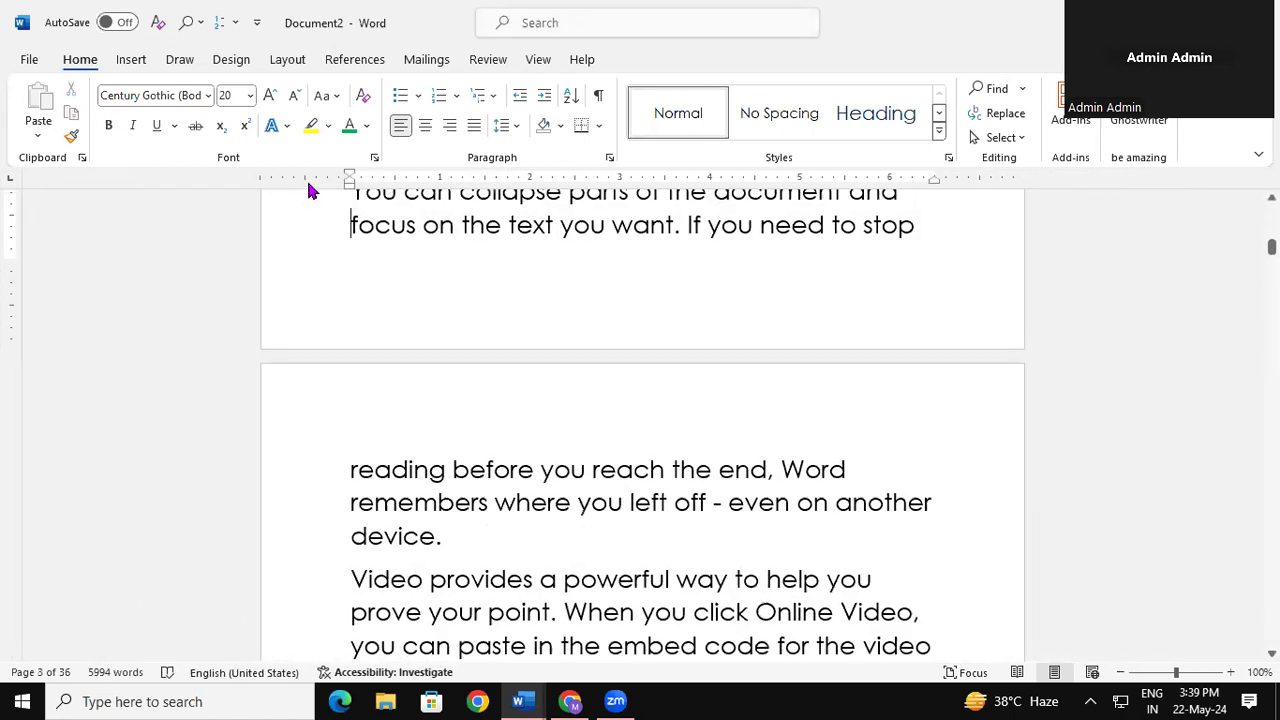
Find "PRINTER" in the document and add an endnote to the nearby word "SCANNER" with the text "INPUT DEVICE"
{"action": "key", "text": "ctrl+f"}
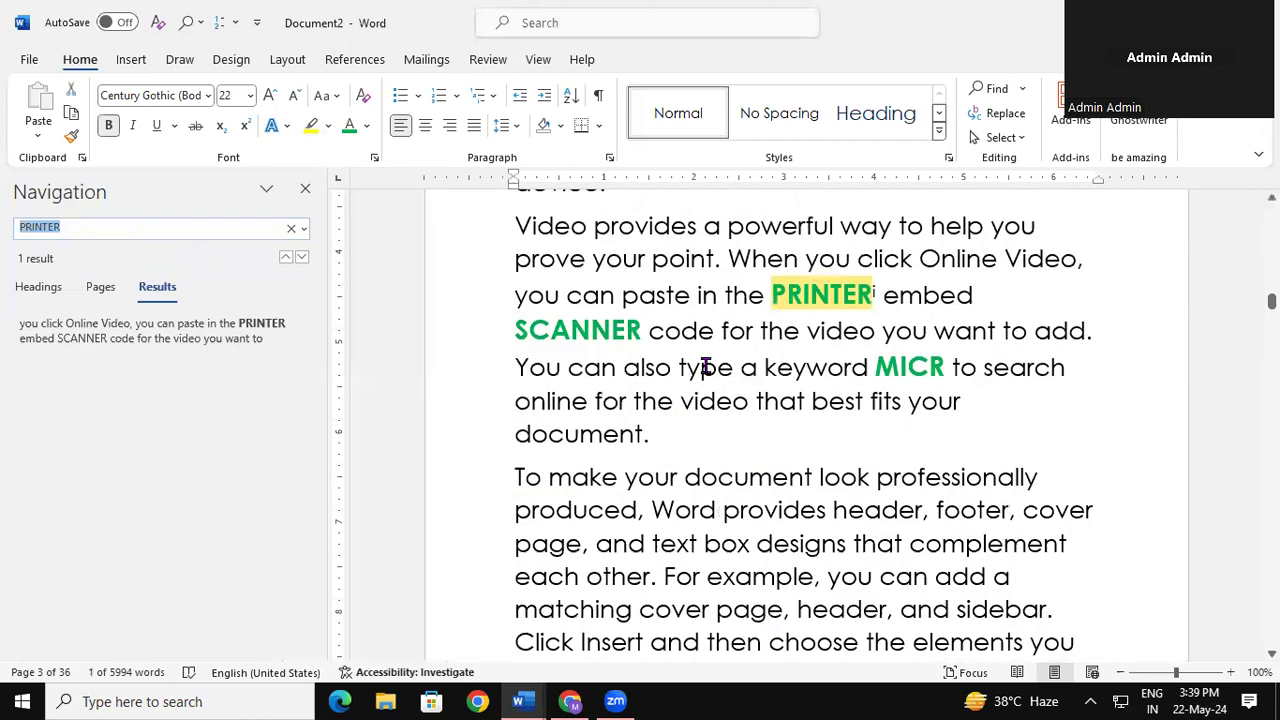
{"action": "left_click", "coordinate": [877, 296]}
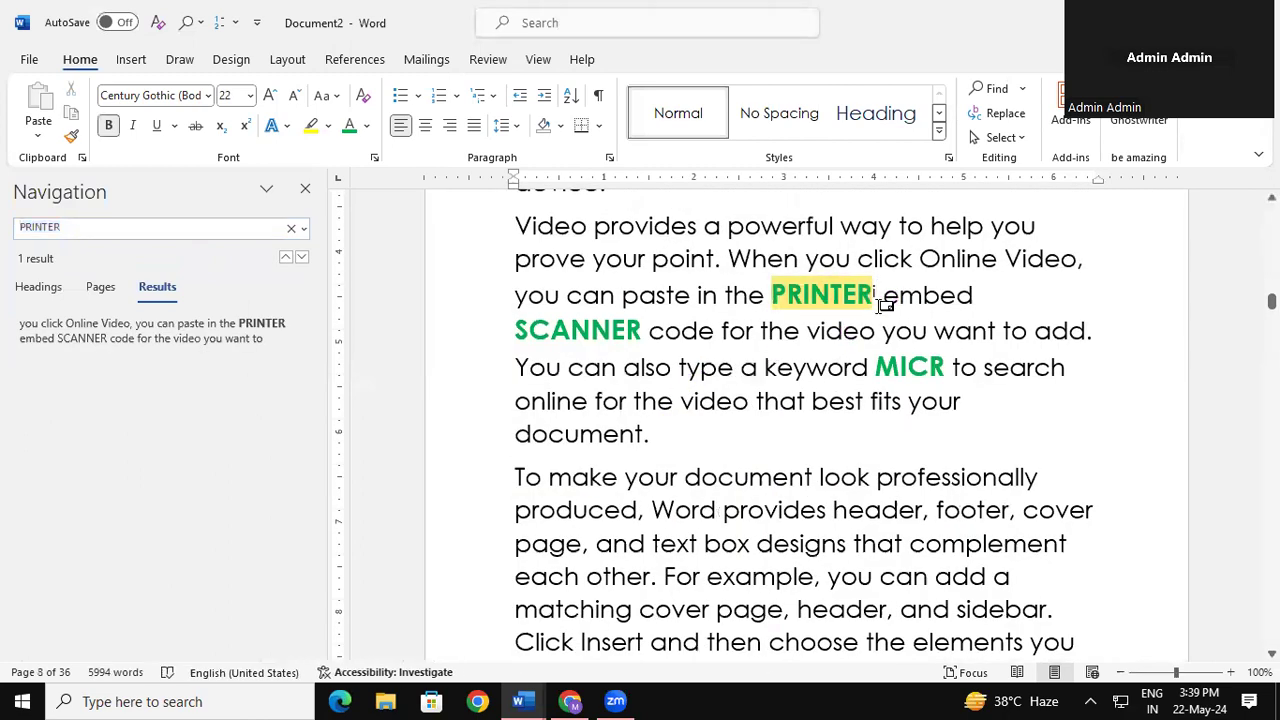
{"action": "left_click_drag", "start_coordinate": [528, 330], "coordinate": [600, 330]}
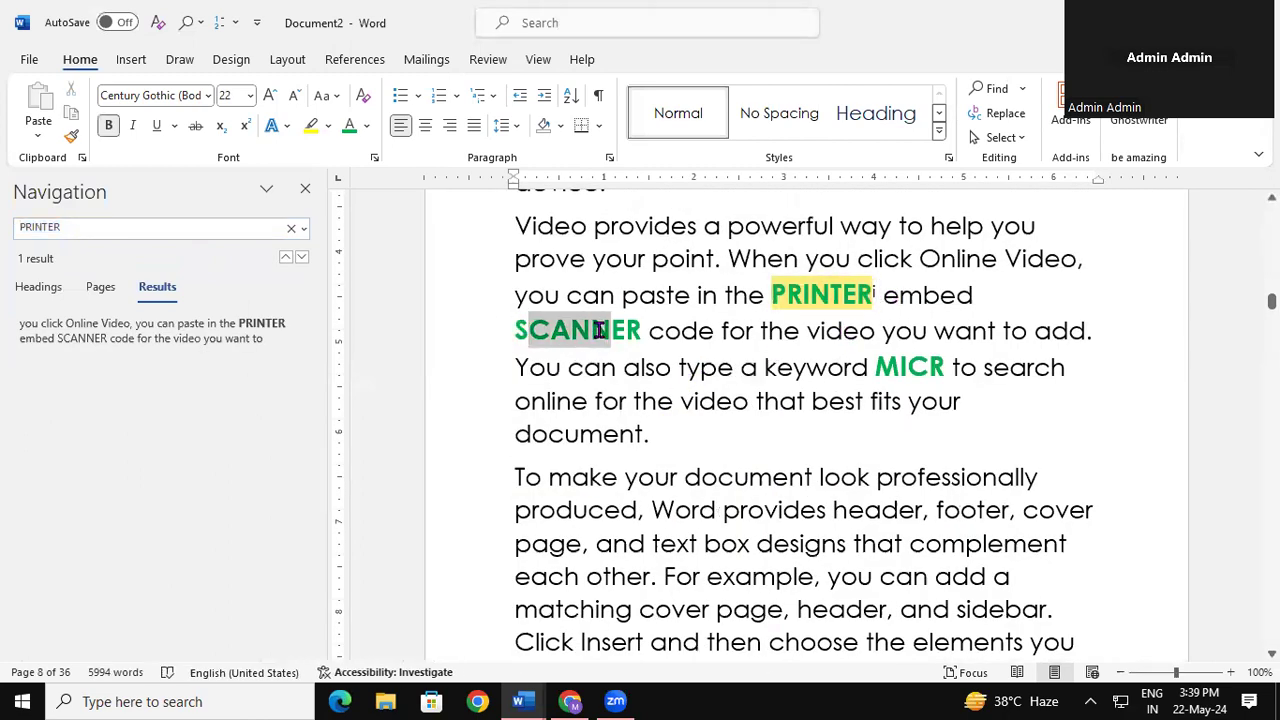
{"action": "left_click_drag", "start_coordinate": [514, 330], "coordinate": [641, 330]}
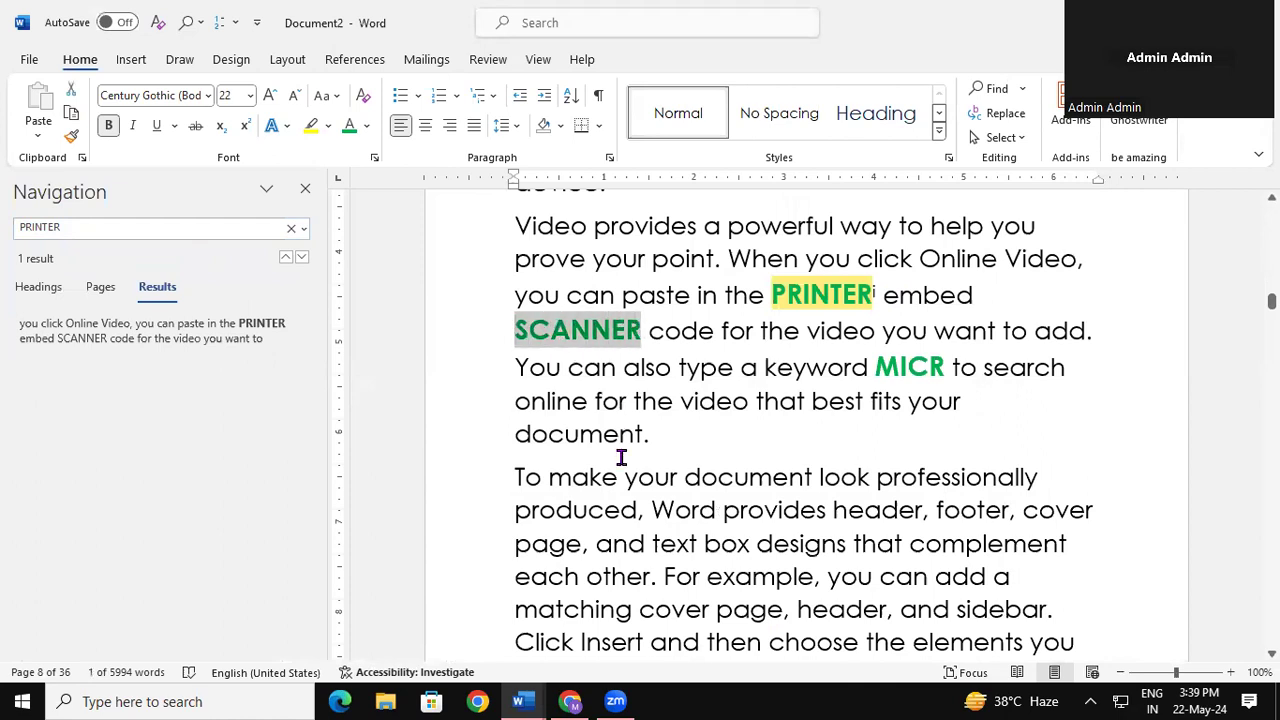
{"action": "key", "text": "ctrl+alt+d"}
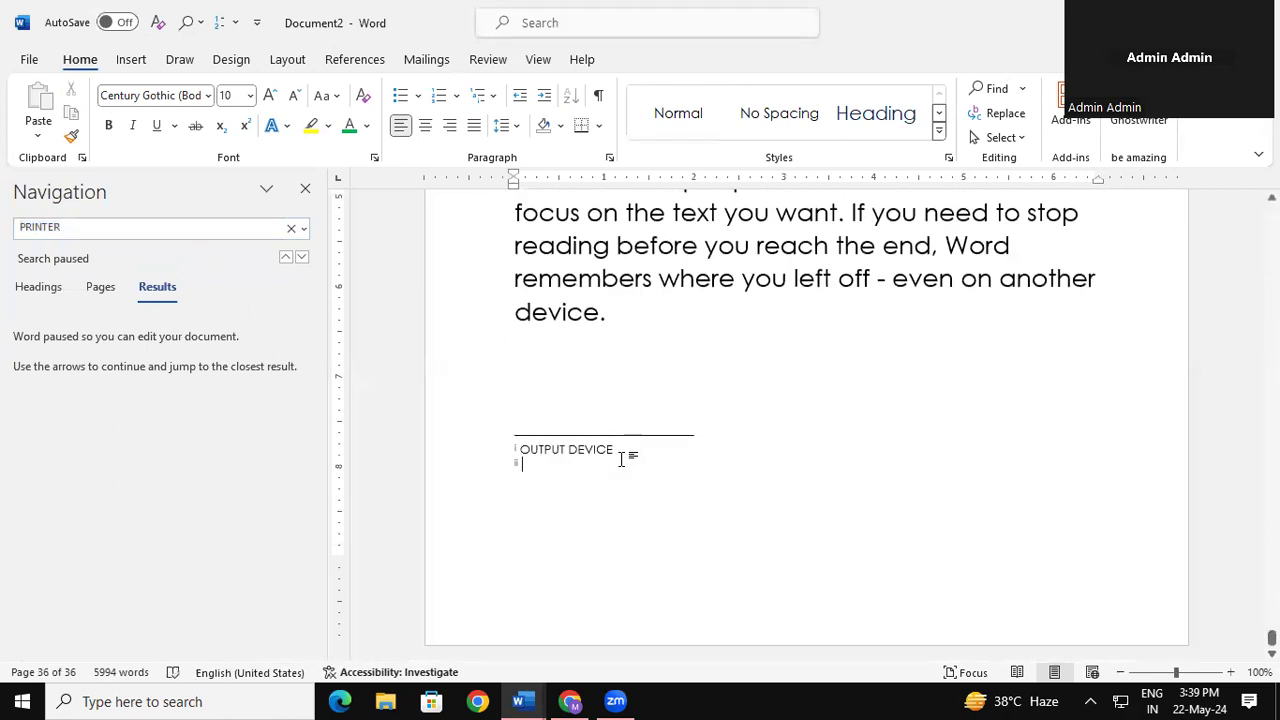
{"action": "type", "text": "INPUT DEVICE"}
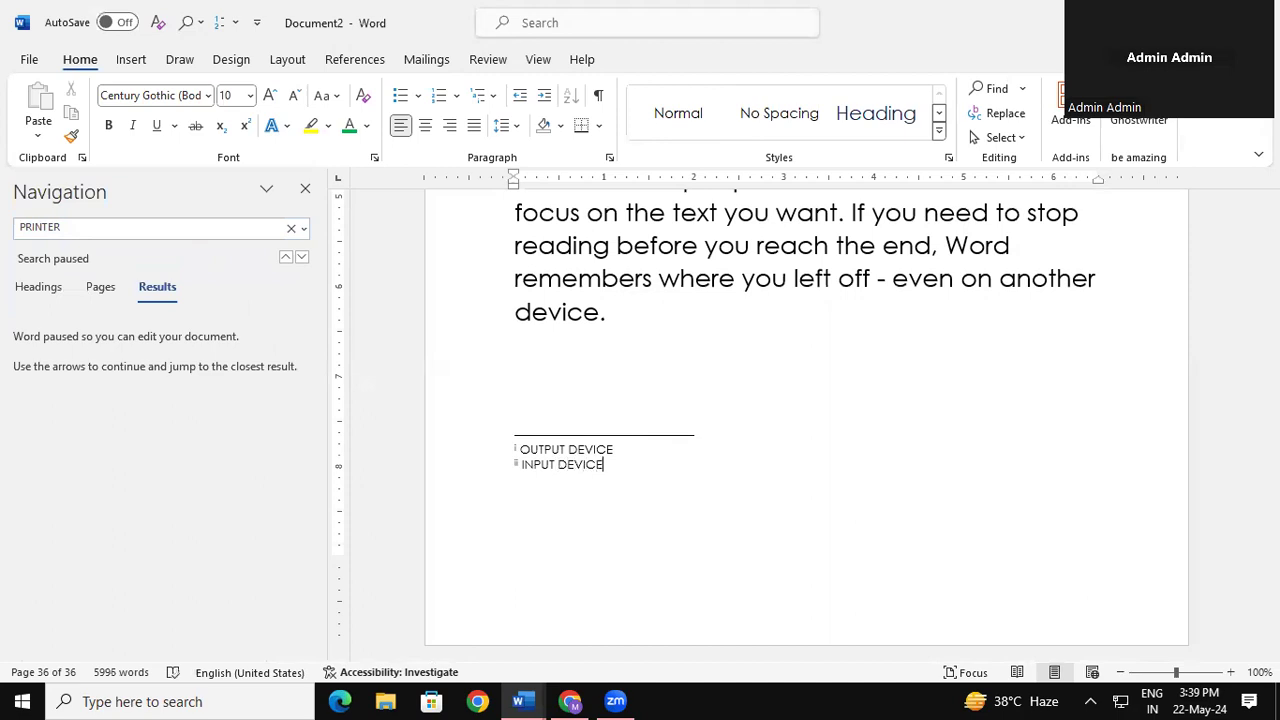
Return to the "PRINTER" search match and add an endnote to the word "MICR" with the text "INPUT DEVICE"
{"action": "left_click", "coordinate": [240, 230]}
{"action": "key", "text": "Return"}
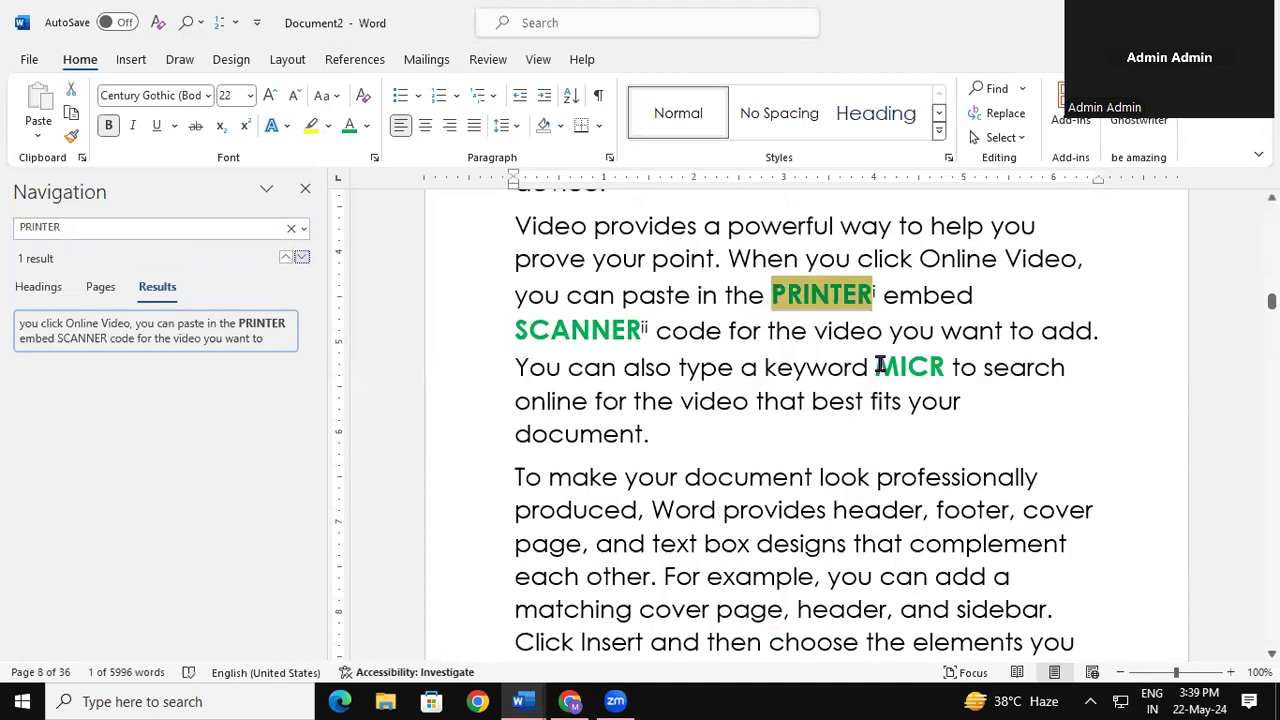
{"action": "left_click_drag", "start_coordinate": [878, 366], "coordinate": [952, 367]}
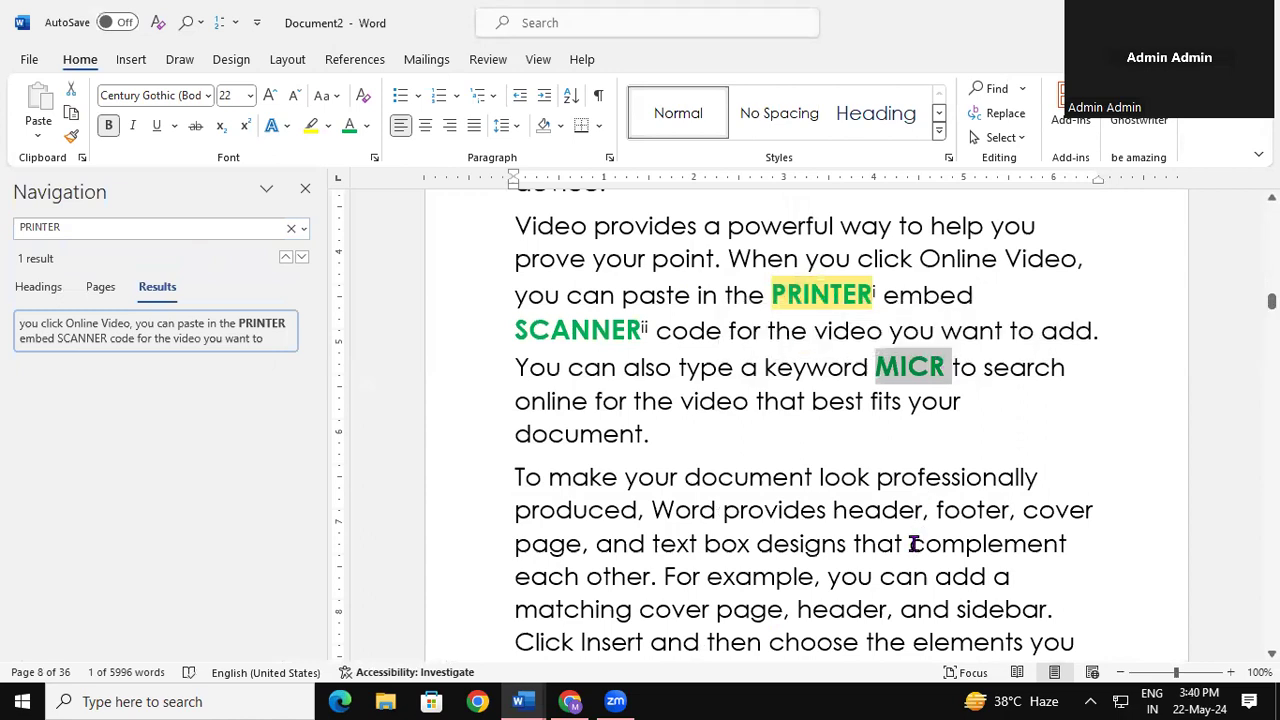
{"action": "key", "text": "ctrl+alt+d"}
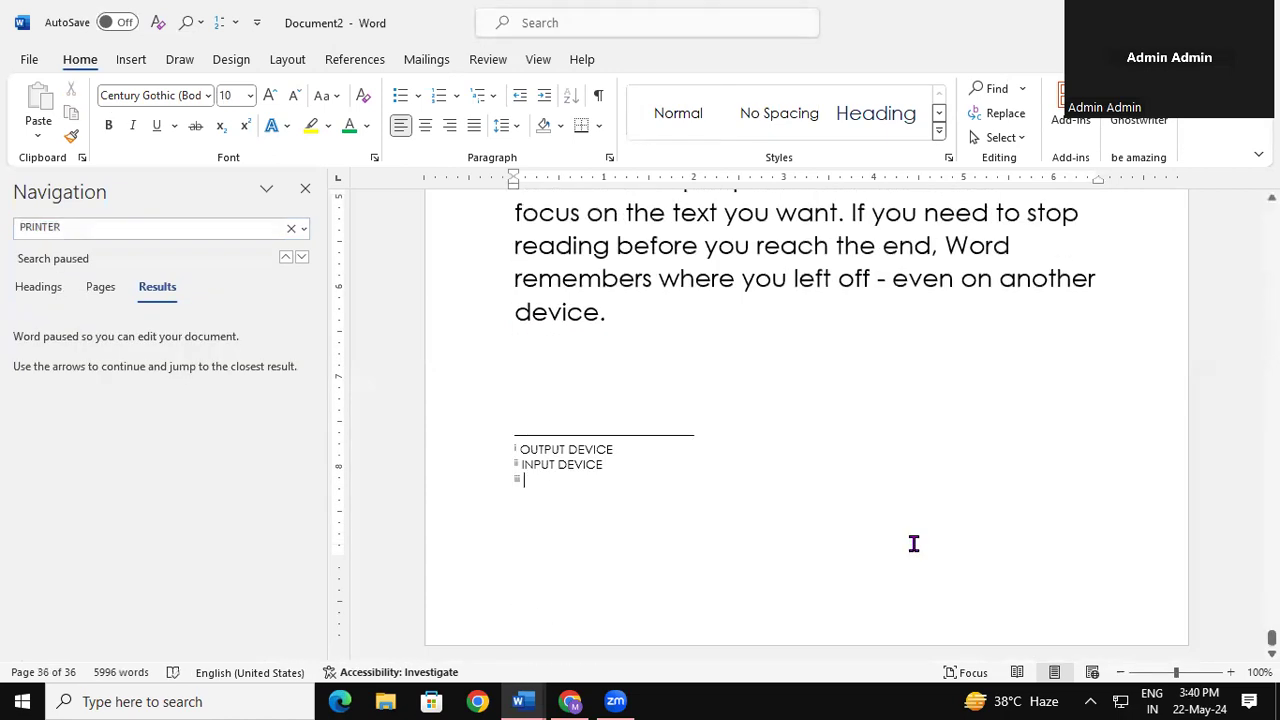
{"action": "type", "text": "INPUT"}
{"action": "type", "text": "DEVICE"}
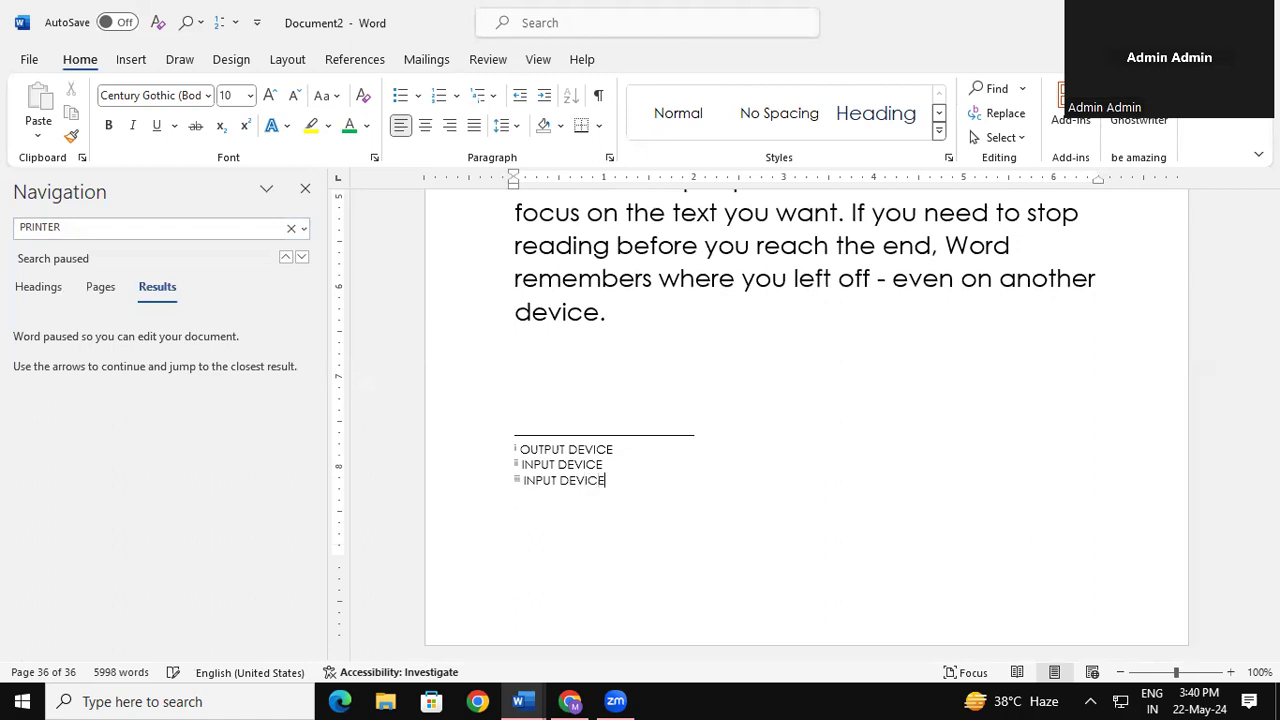
Enlarge the text of all three endnotes at the end of the document to 24 pt
{"action": "left_click_drag", "start_coordinate": [614, 484], "coordinate": [503, 442]}
{"action": "key", "text": "ctrl+bracketright"}
{"action": "key", "text": "ctrl+bracketright"}
{"action": "key", "text": "ctrl+bracketright"}
{"action": "key", "text": "ctrl+bracketright"}
{"action": "key", "text": "ctrl+bracketright"}
{"action": "key", "text": "ctrl+bracketright"}
{"action": "key", "text": "ctrl+bracketright"}
{"action": "key", "text": "ctrl+bracketright"}
{"action": "key", "text": "ctrl+bracketright"}
{"action": "key", "text": "ctrl+bracketright"}
{"action": "key", "text": "ctrl+bracketright"}
{"action": "key", "text": "ctrl+bracketright"}
{"action": "key", "text": "ctrl+bracketright"}
{"action": "key", "text": "ctrl+bracketright"}
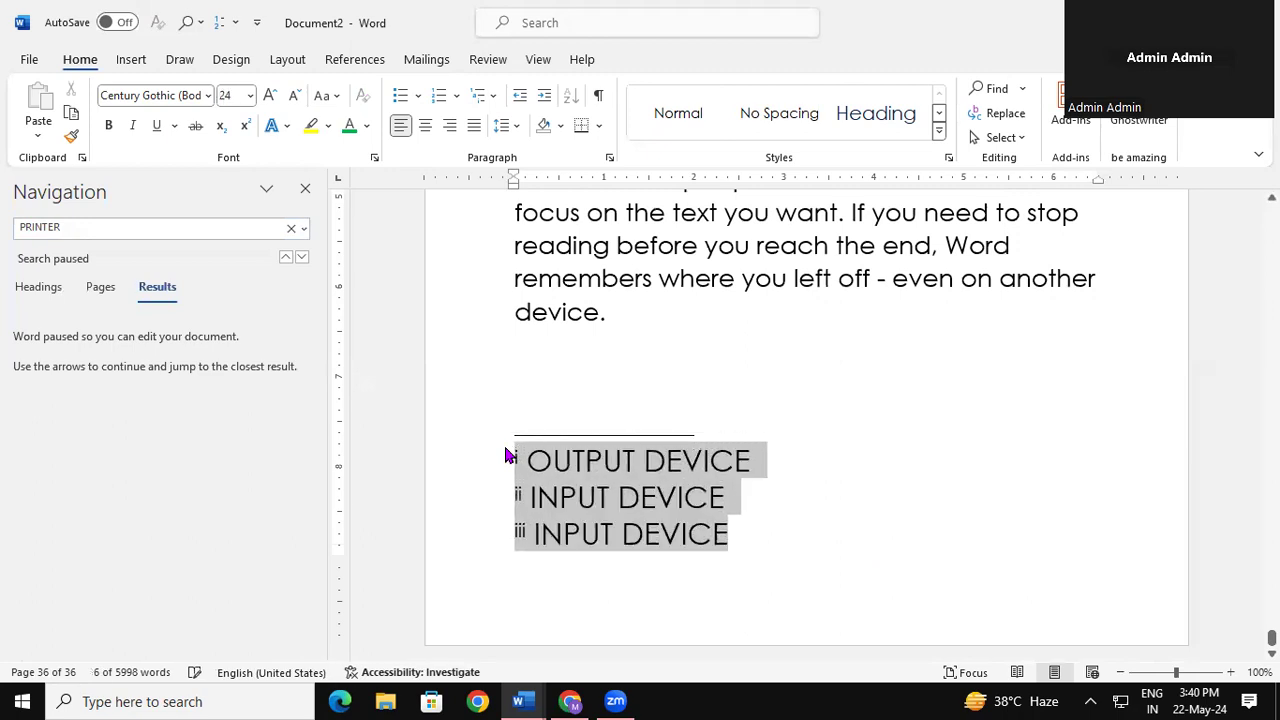
{"action": "left_click", "coordinate": [894, 574]}
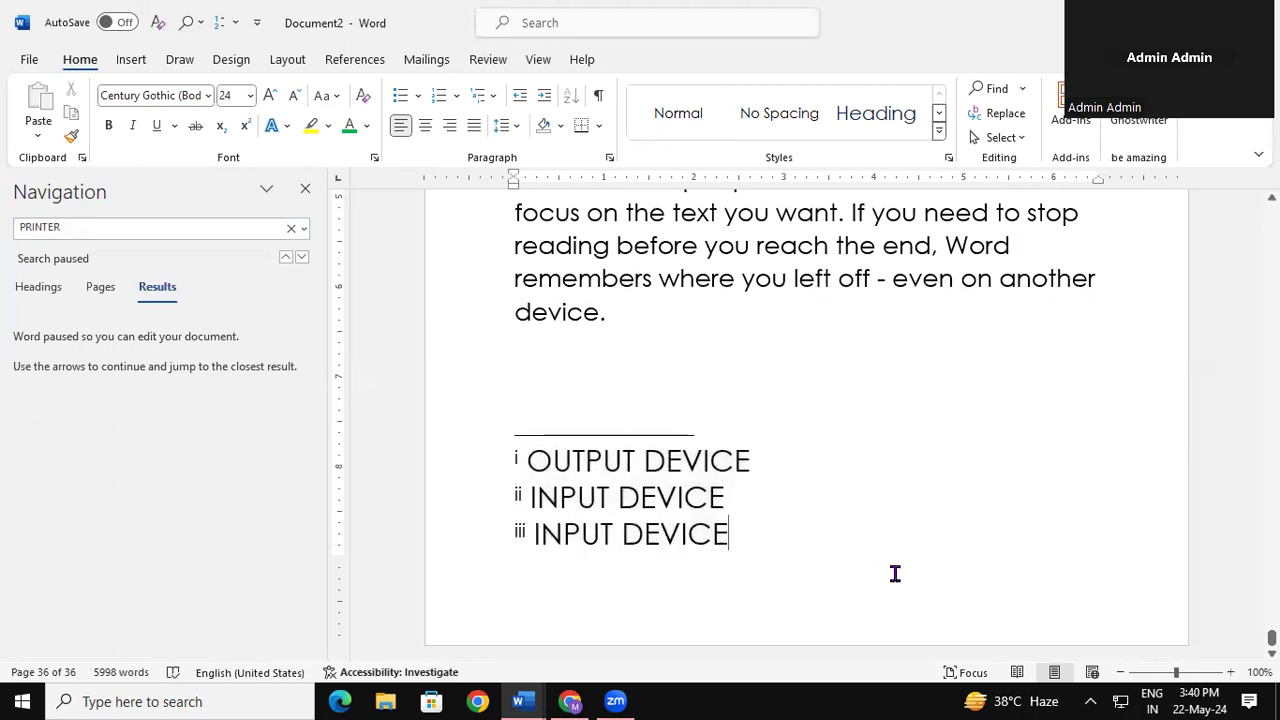
Close the search results, go to page 8 and examine the endnote marks on "PRINTER", "SCANNER" and "MICR"
{"action": "left_click", "coordinate": [306, 189]}
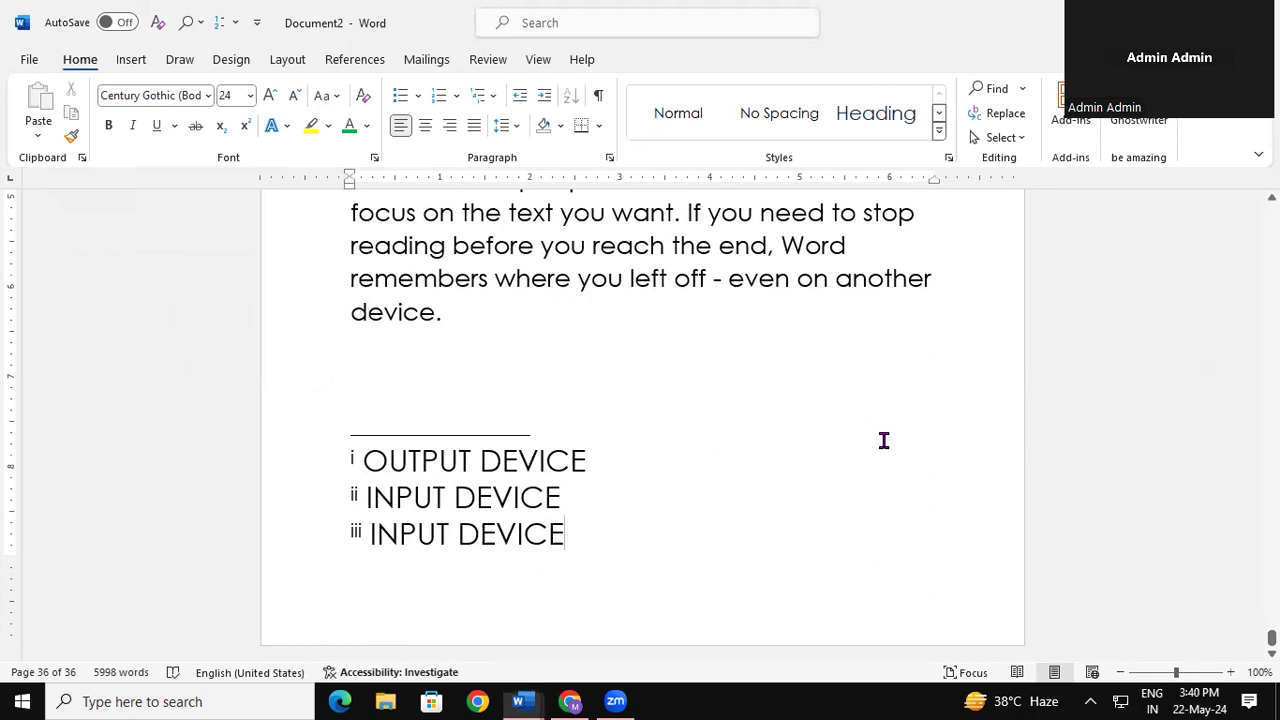
{"action": "key", "text": "ctrl+g"}
{"action": "type", "text": "8"}
{"action": "left_click", "coordinate": [840, 207]}
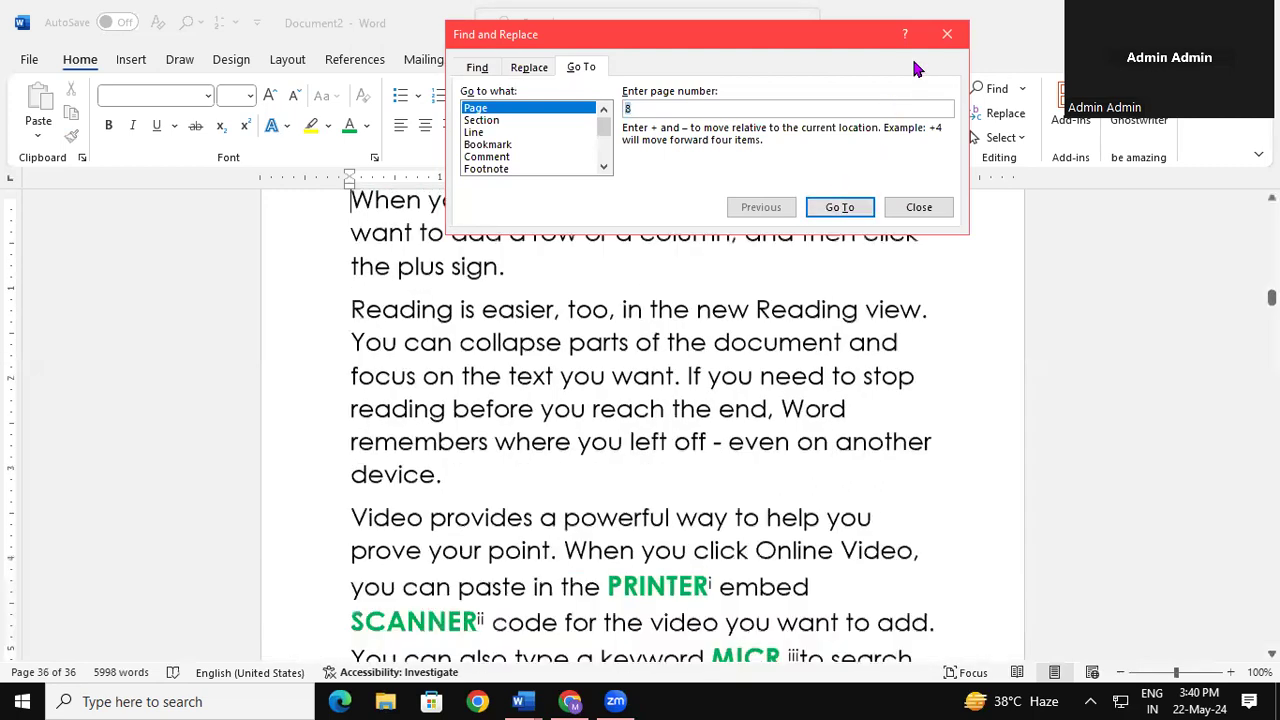
{"action": "left_click", "coordinate": [947, 34]}
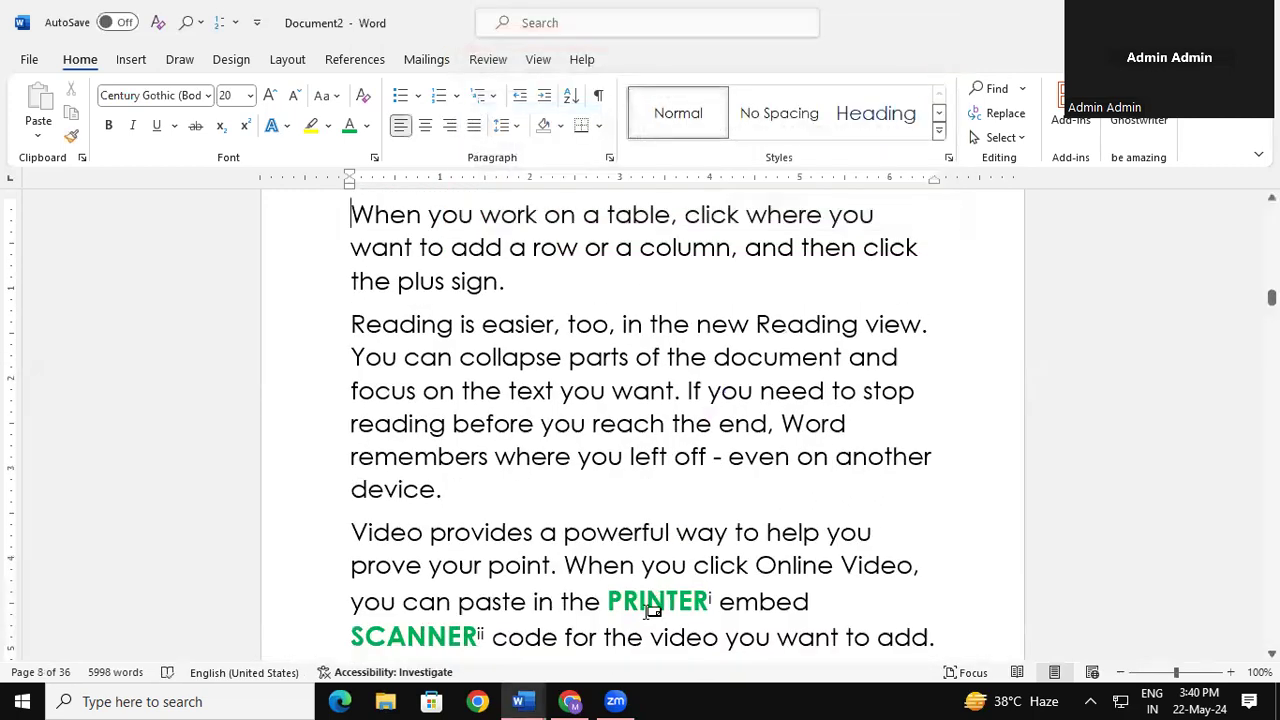
{"action": "mouse_move", "coordinate": [648, 608]}
{"action": "mouse_move", "coordinate": [477, 640]}
{"action": "scroll", "coordinate": [640, 420], "scroll_direction": "down", "scroll_amount": 1}
{"action": "scroll", "coordinate": [832, 600], "scroll_direction": "down", "scroll_amount": 1}
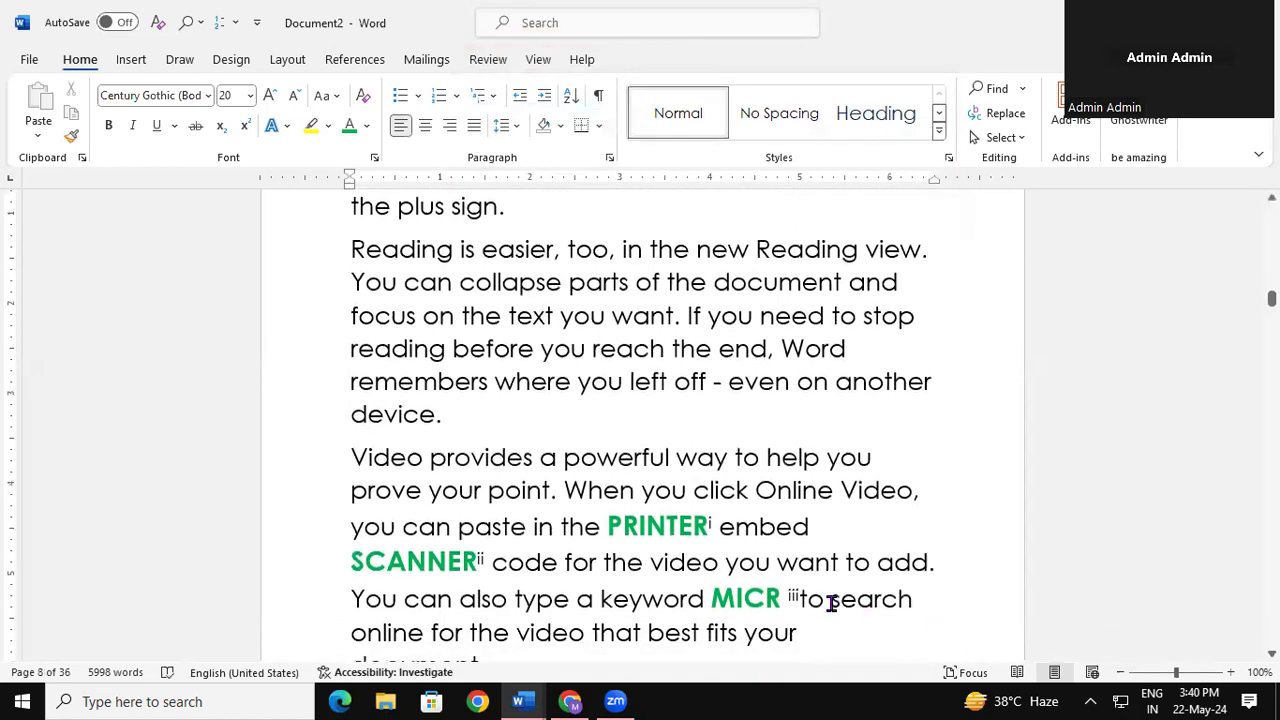
{"action": "mouse_move", "coordinate": [797, 595]}
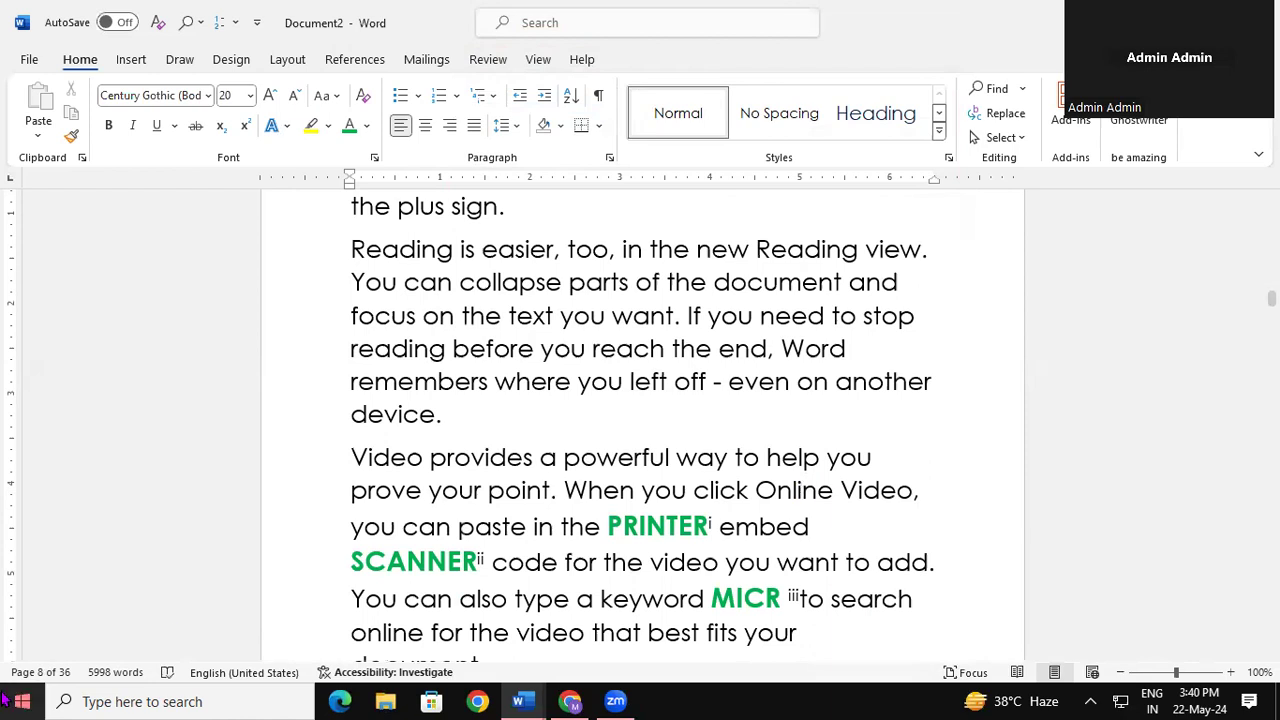
Return to the start of the document and step through the footnote references from "RAM" to "MOUSE"
{"action": "left_click", "coordinate": [364, 58]}
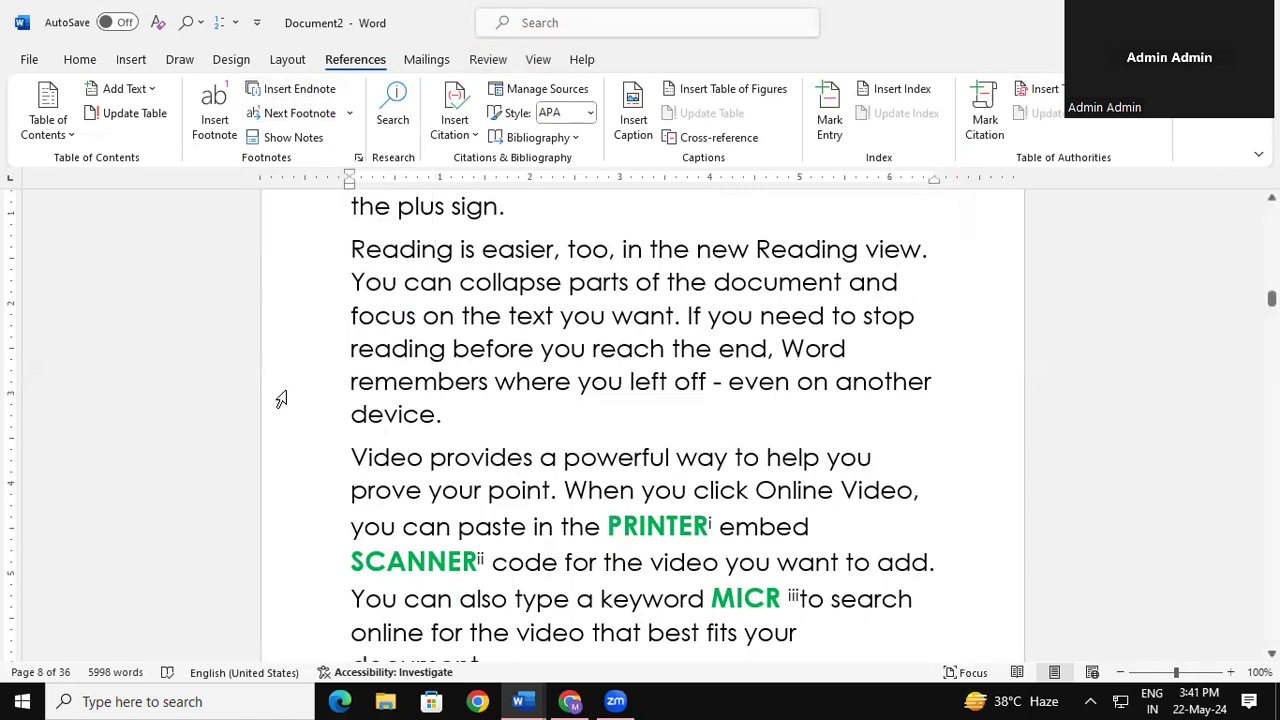
{"action": "key", "text": "ctrl+Home"}
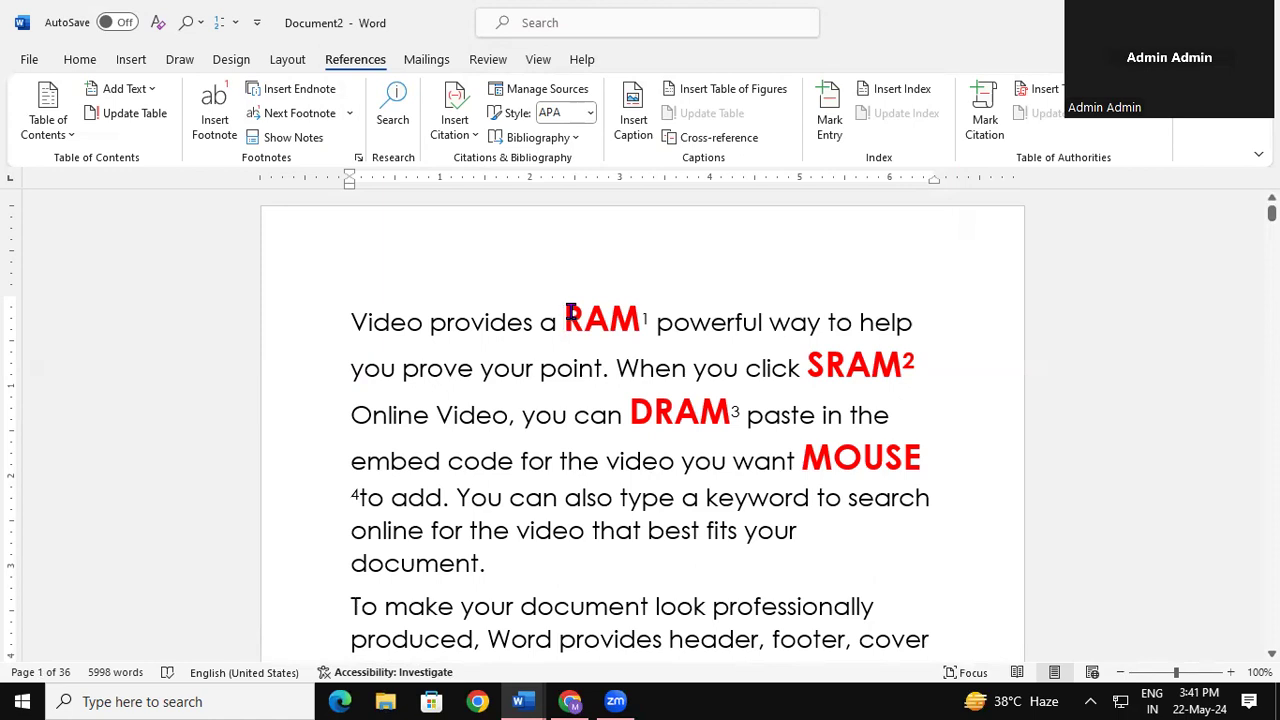
{"action": "left_click", "coordinate": [310, 114]}
{"action": "left_click", "coordinate": [310, 114]}
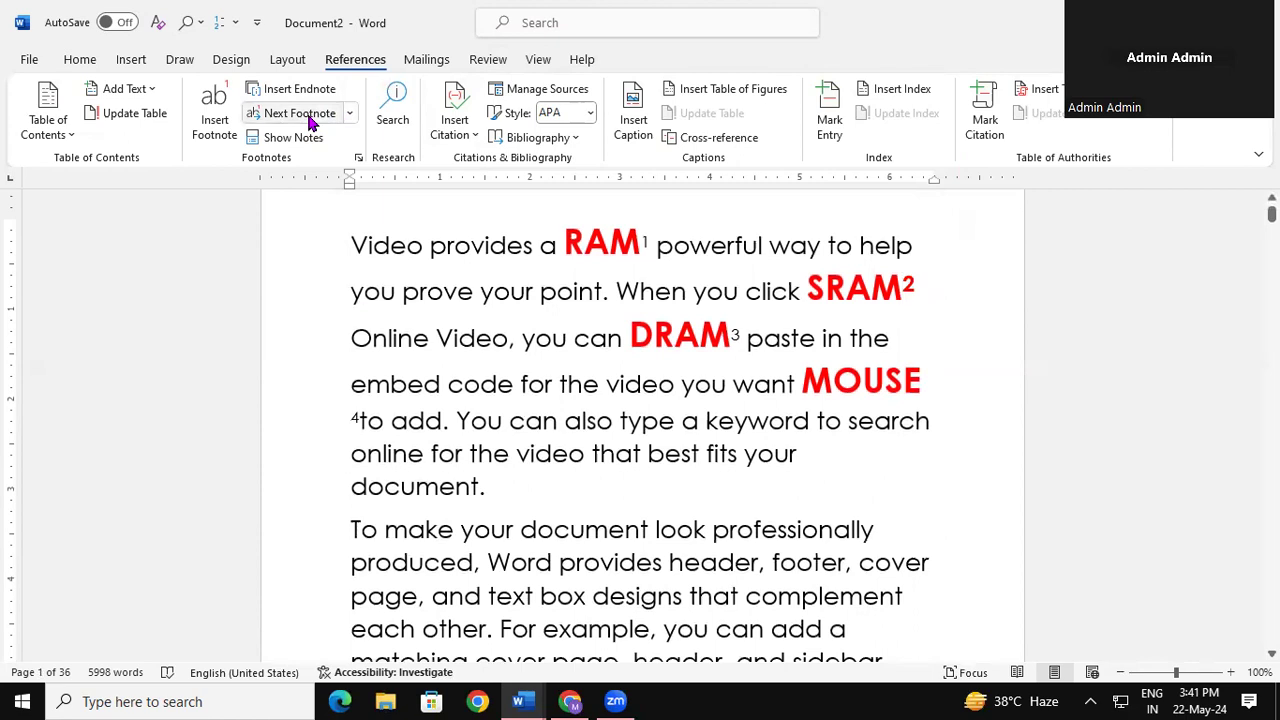
{"action": "left_click", "coordinate": [310, 114]}
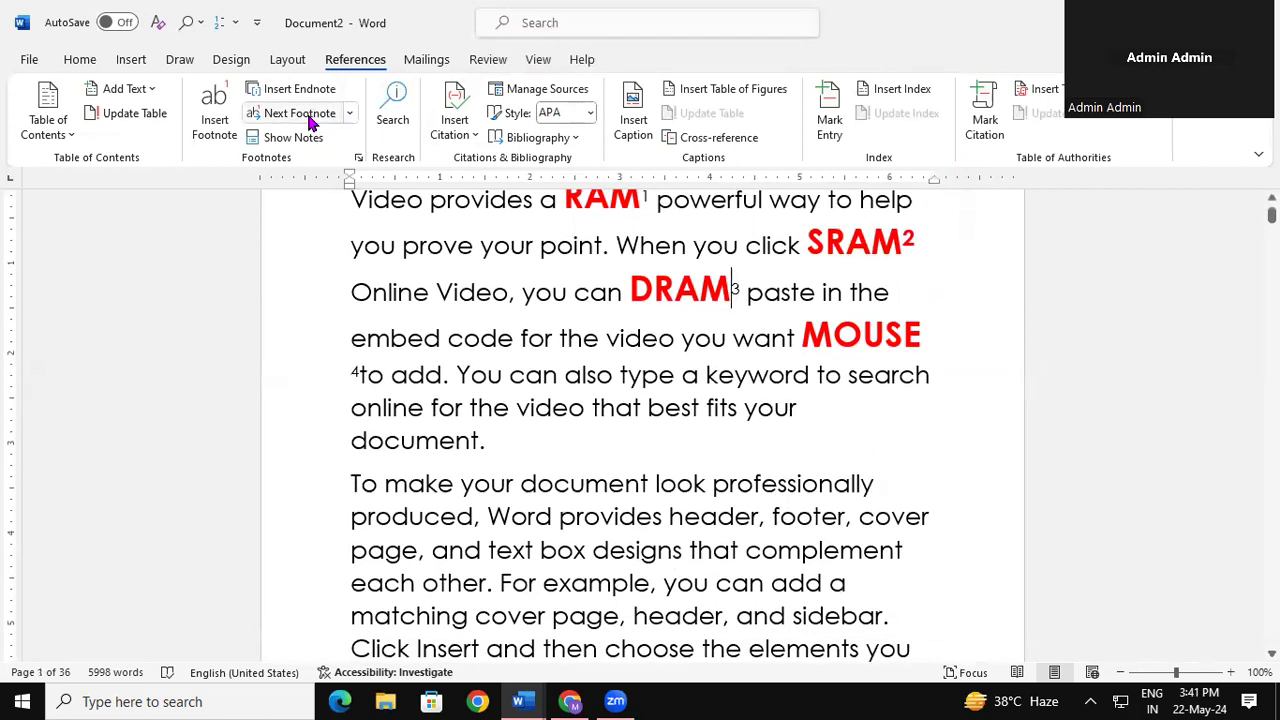
{"action": "left_click", "coordinate": [310, 116]}
{"action": "left_click", "coordinate": [312, 117]}
{"action": "left_click", "coordinate": [312, 117]}
{"action": "left_click", "coordinate": [312, 117]}
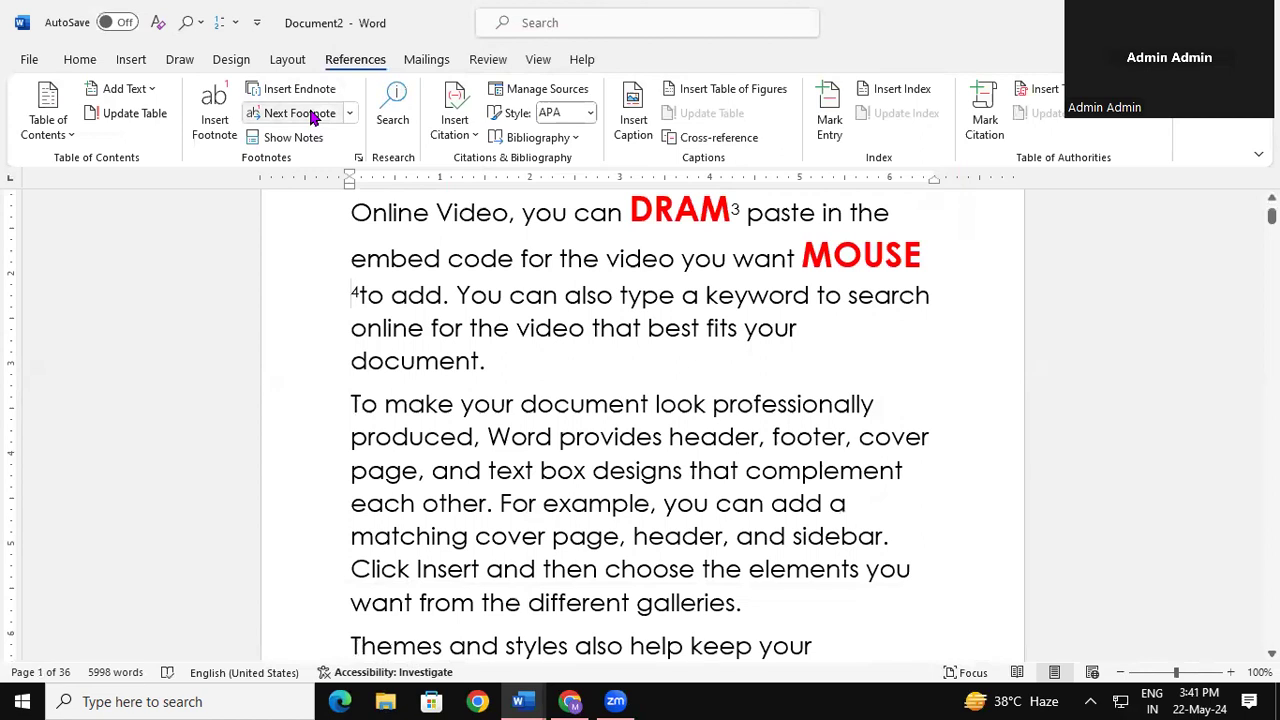
Step through the endnote references, going to the one on "PRINTER" and the following one on "SCANNER"
{"action": "left_click", "coordinate": [350, 114]}
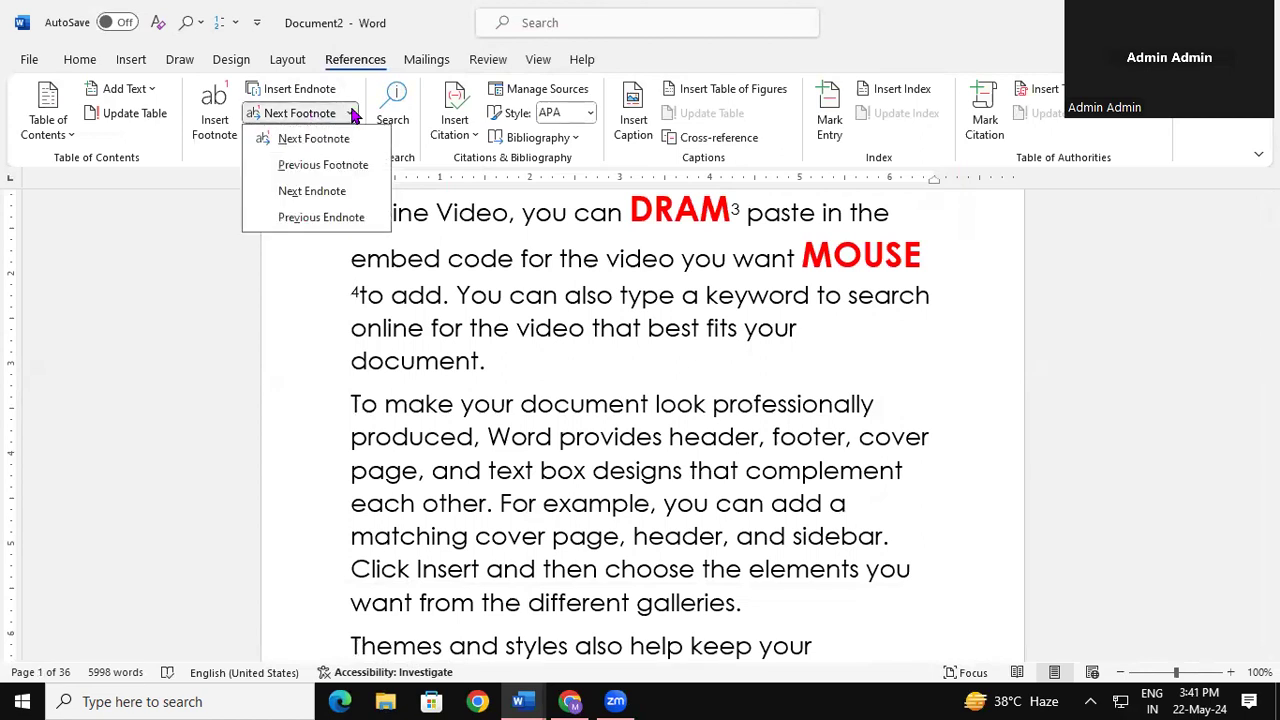
{"action": "left_click", "coordinate": [312, 191]}
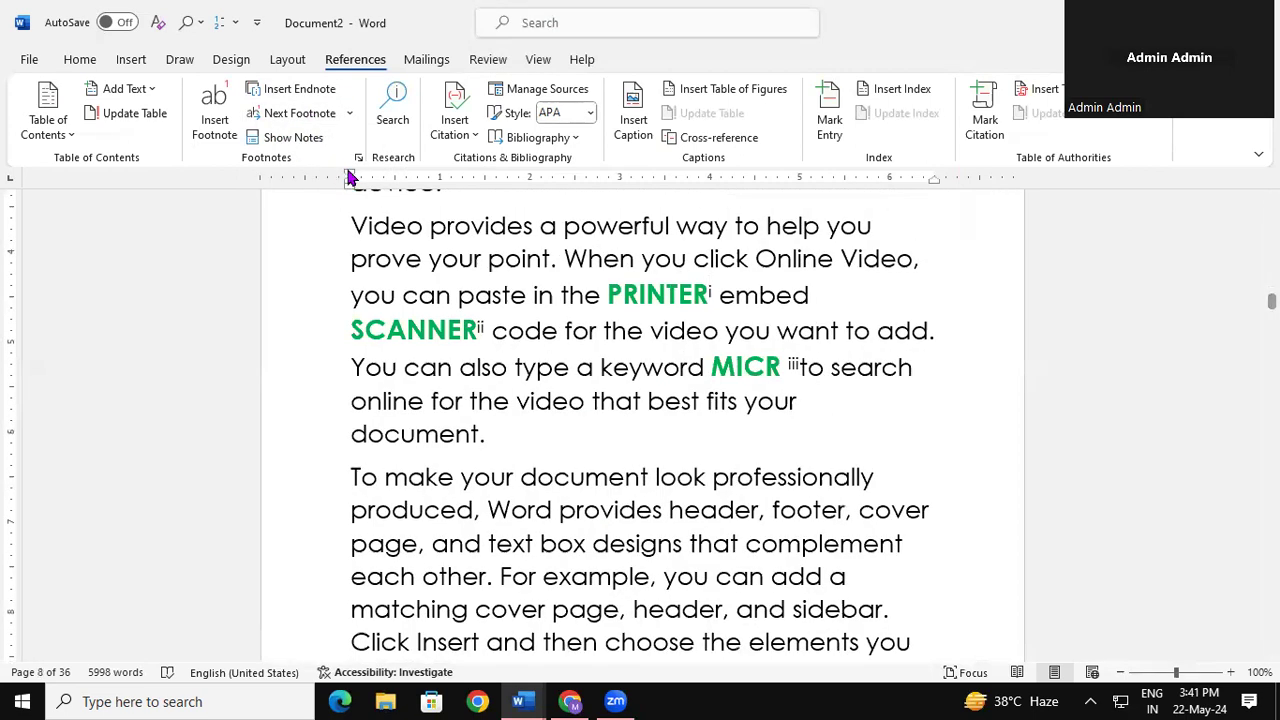
{"action": "left_click", "coordinate": [320, 117]}
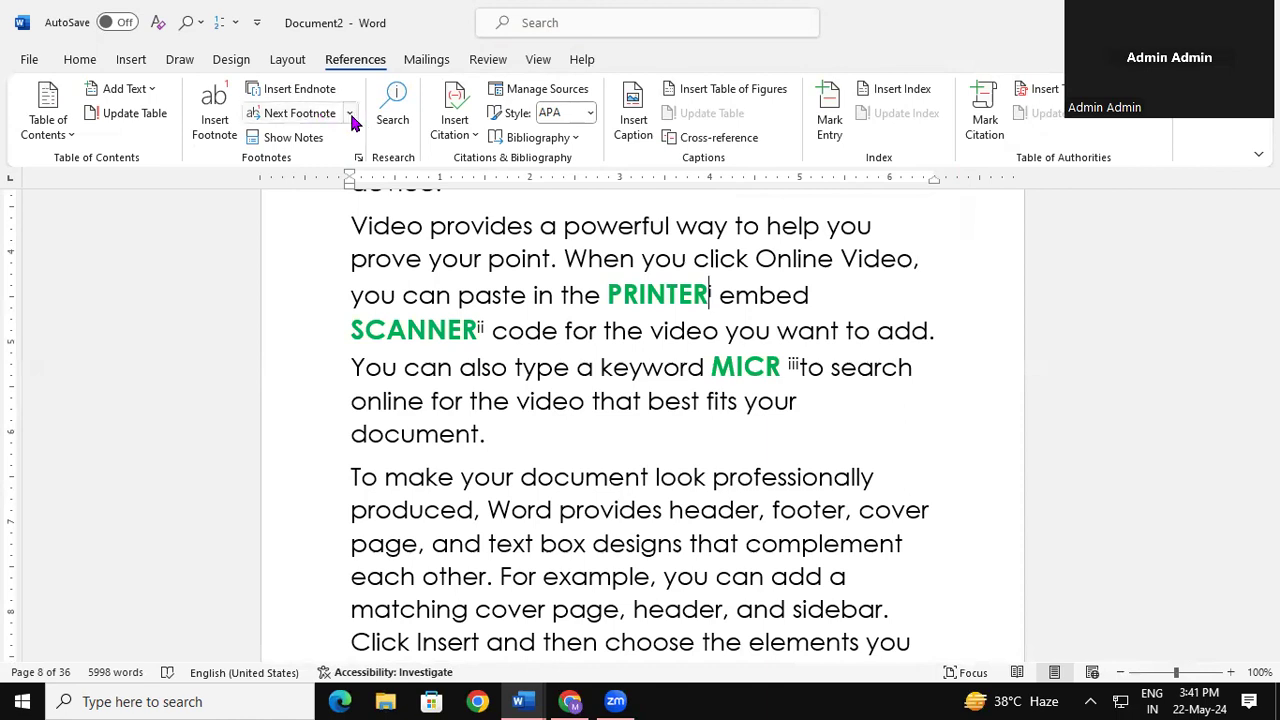
{"action": "left_click", "coordinate": [350, 116]}
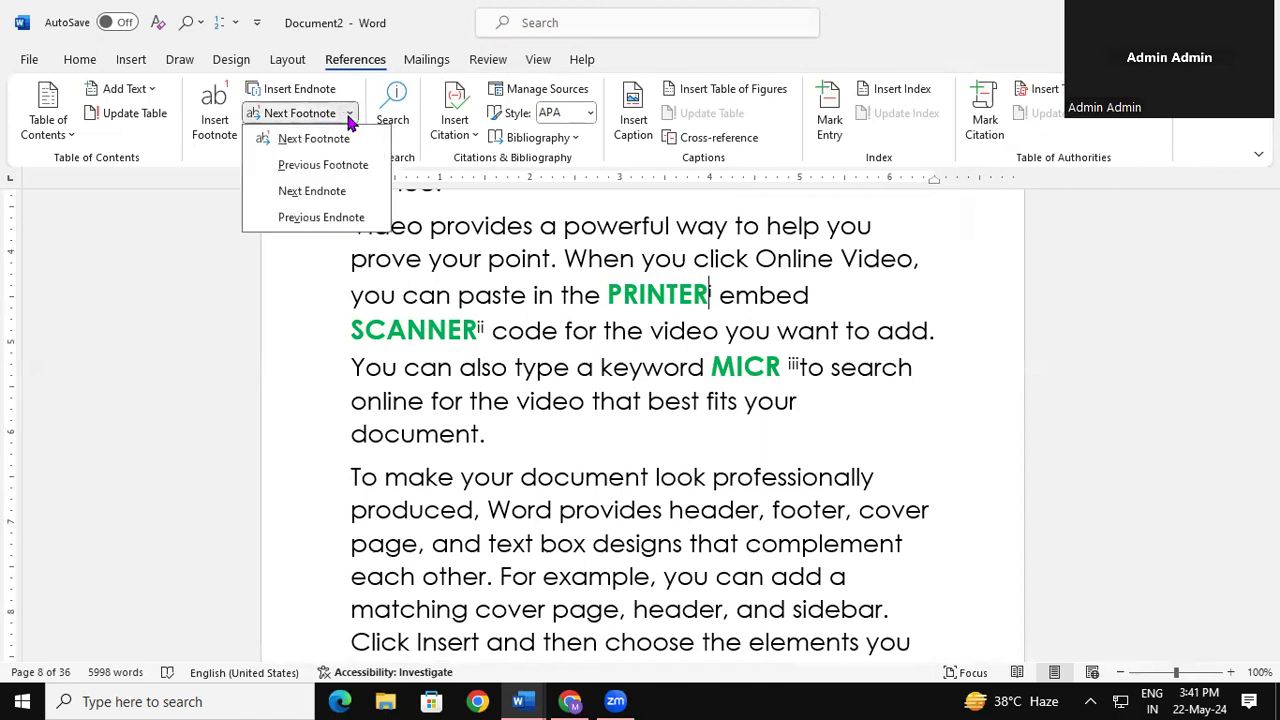
{"action": "left_click", "coordinate": [330, 191]}
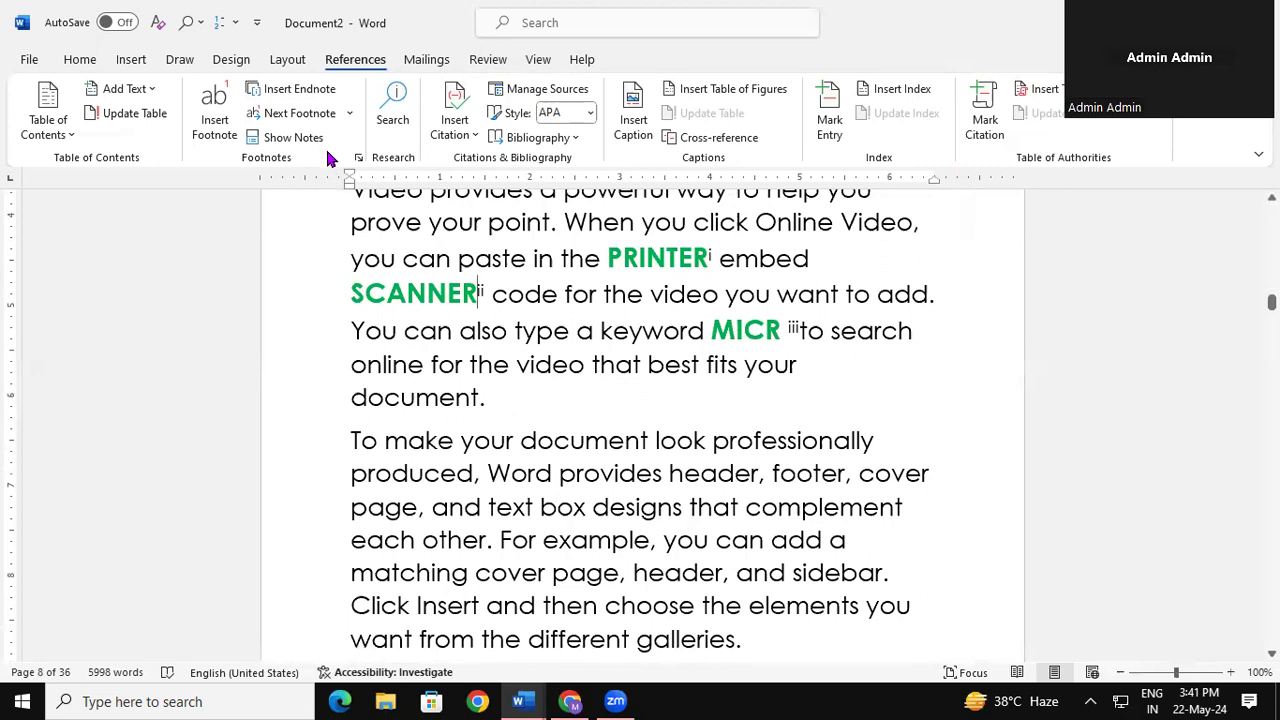
Show the document's footnote area, return to the body text and show the endnote area
{"action": "left_click", "coordinate": [312, 140]}
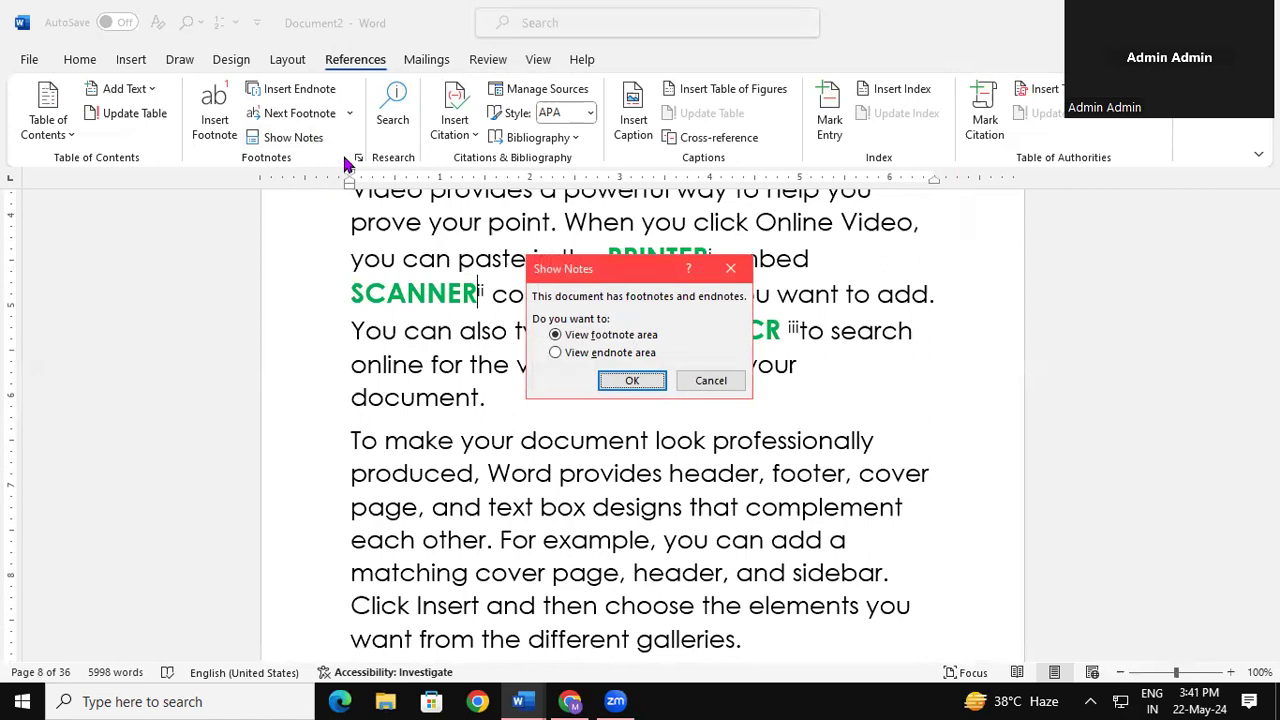
{"action": "left_click", "coordinate": [636, 379]}
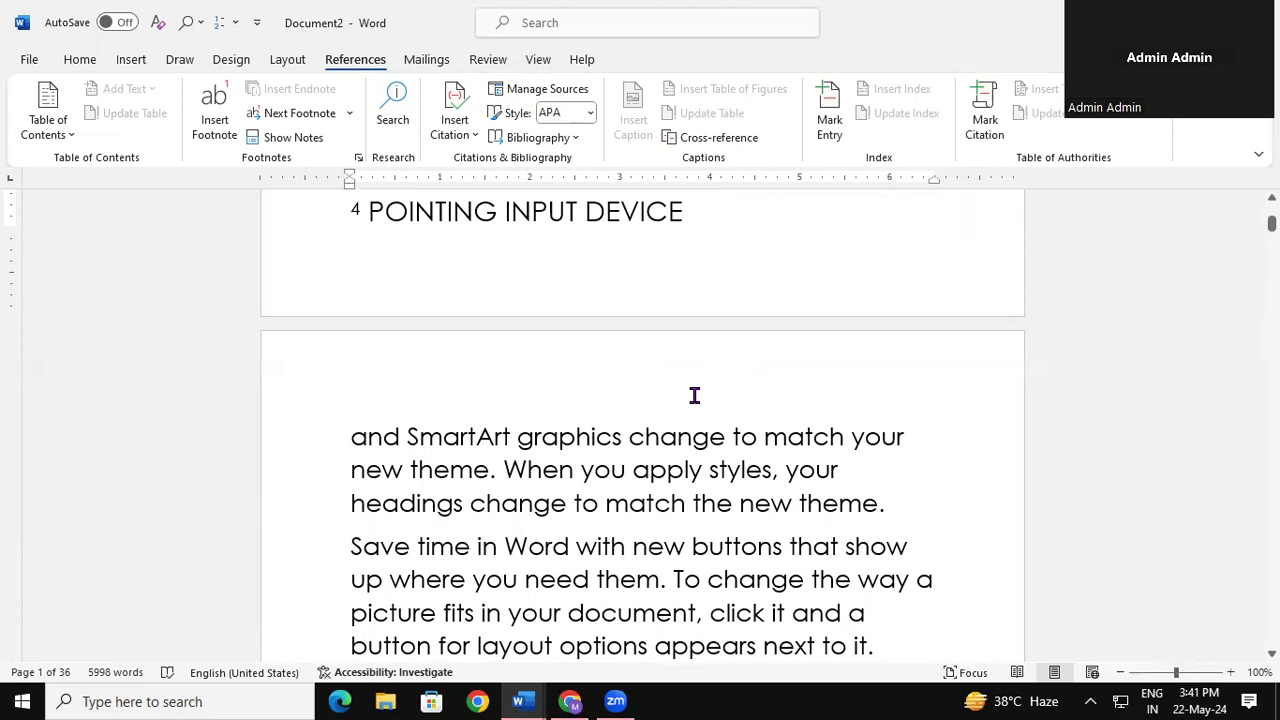
{"action": "left_click", "coordinate": [313, 135]}
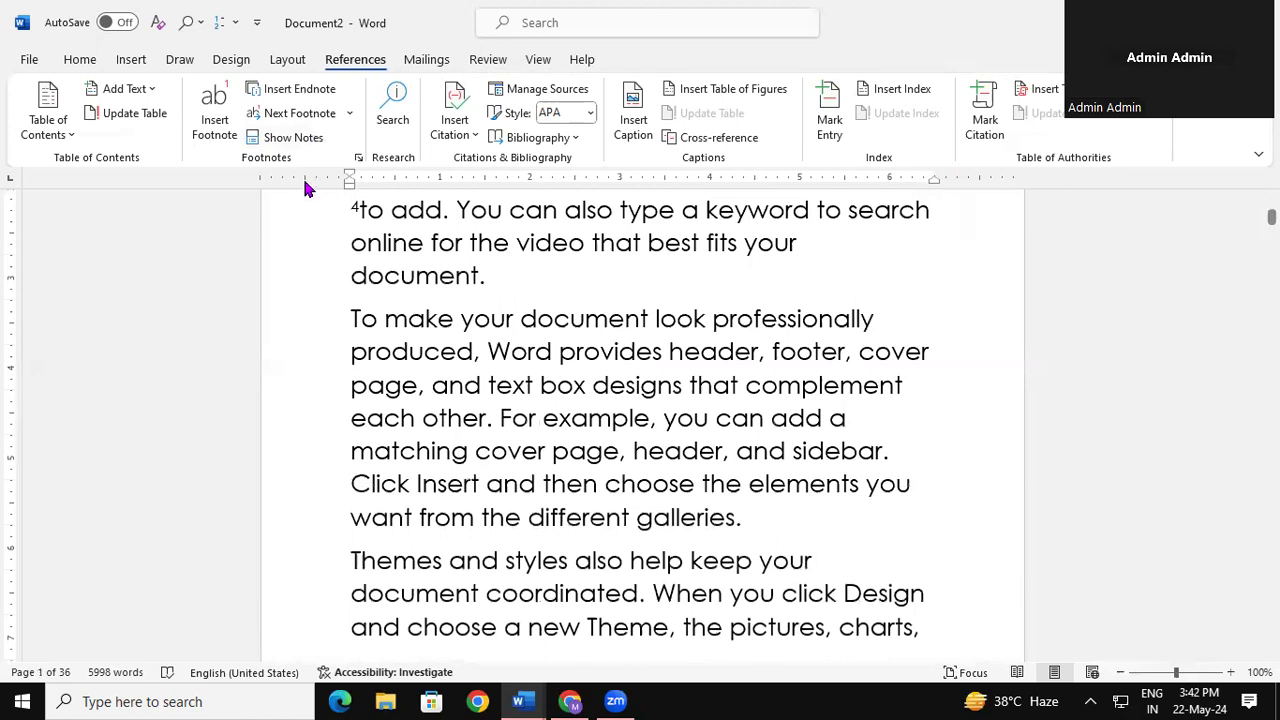
{"action": "left_click", "coordinate": [318, 142]}
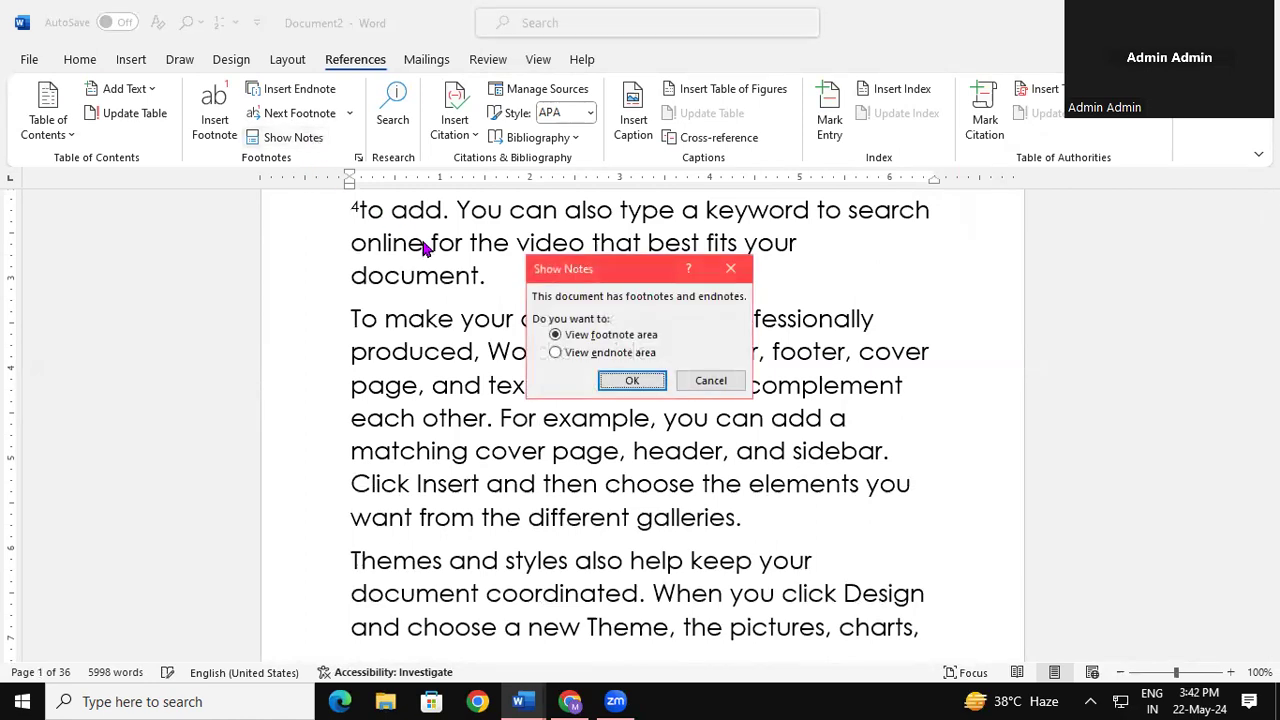
{"action": "left_click", "coordinate": [584, 358]}
{"action": "left_click", "coordinate": [630, 381]}
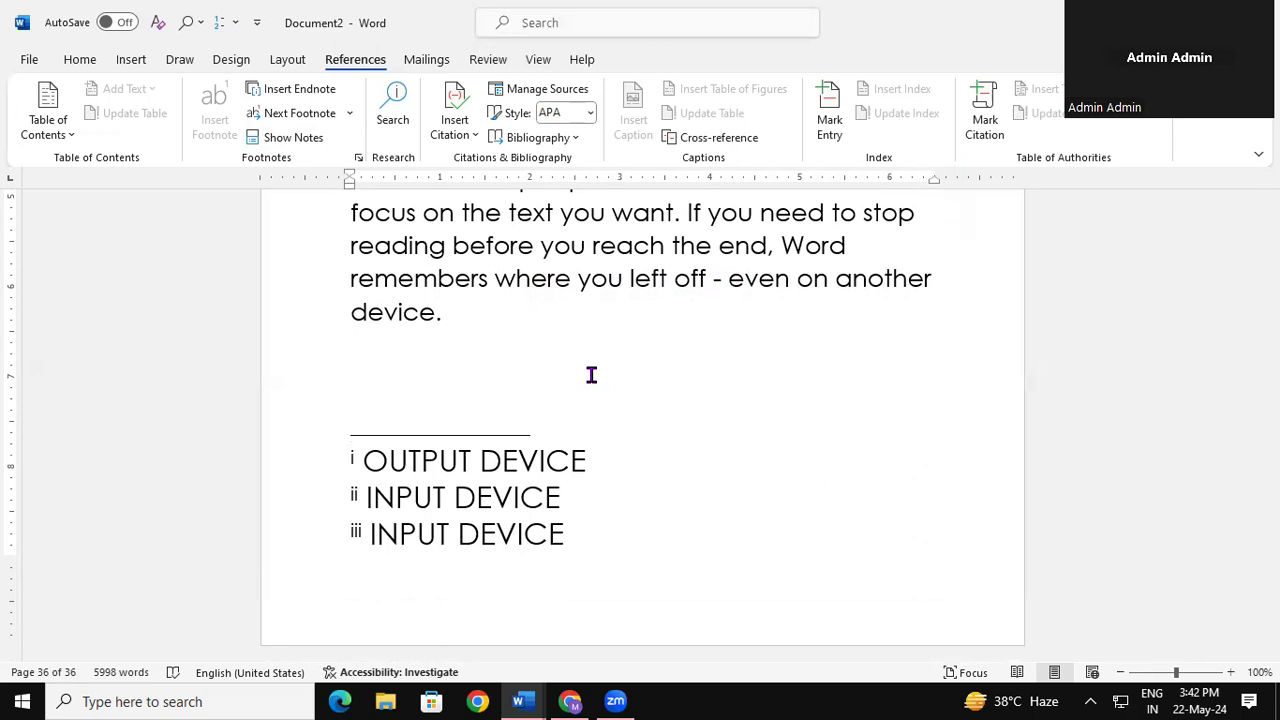
Look up "COMPUTER" with the References Search tool and open the Wikipedia article on it
{"action": "left_click", "coordinate": [395, 118]}
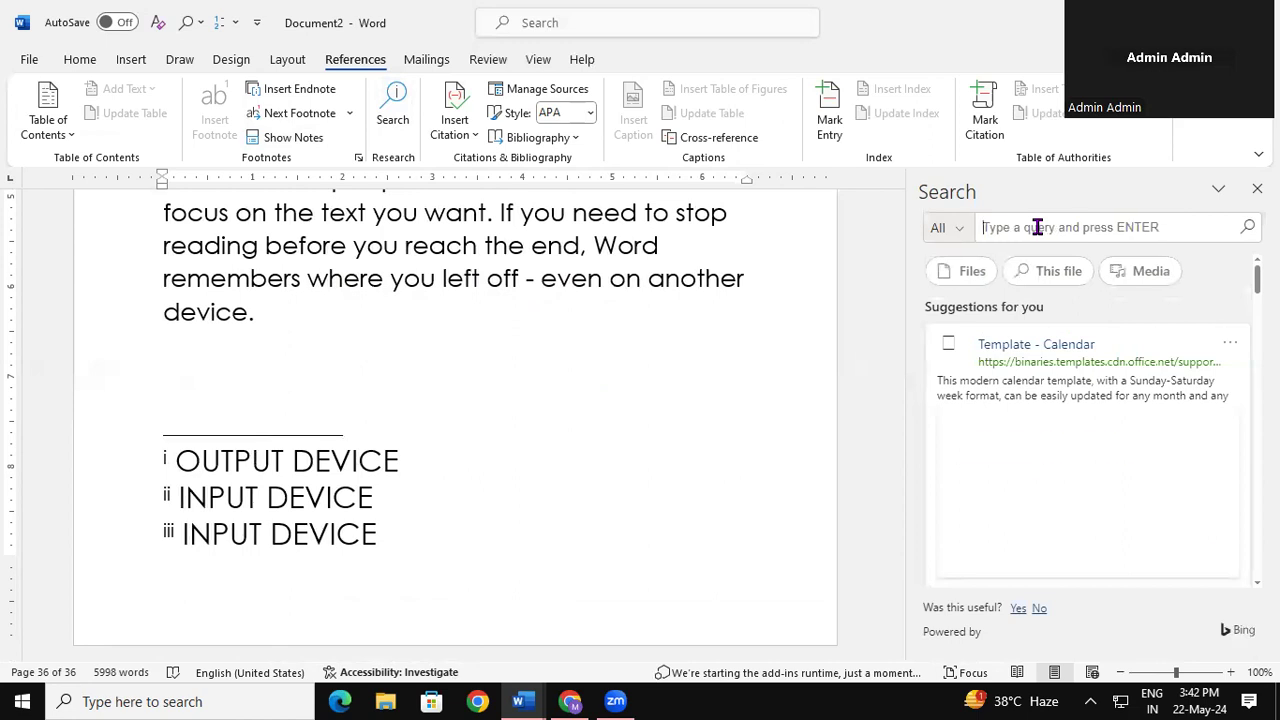
{"action": "left_click", "coordinate": [1037, 227]}
{"action": "type", "text": "COMPUTER"}
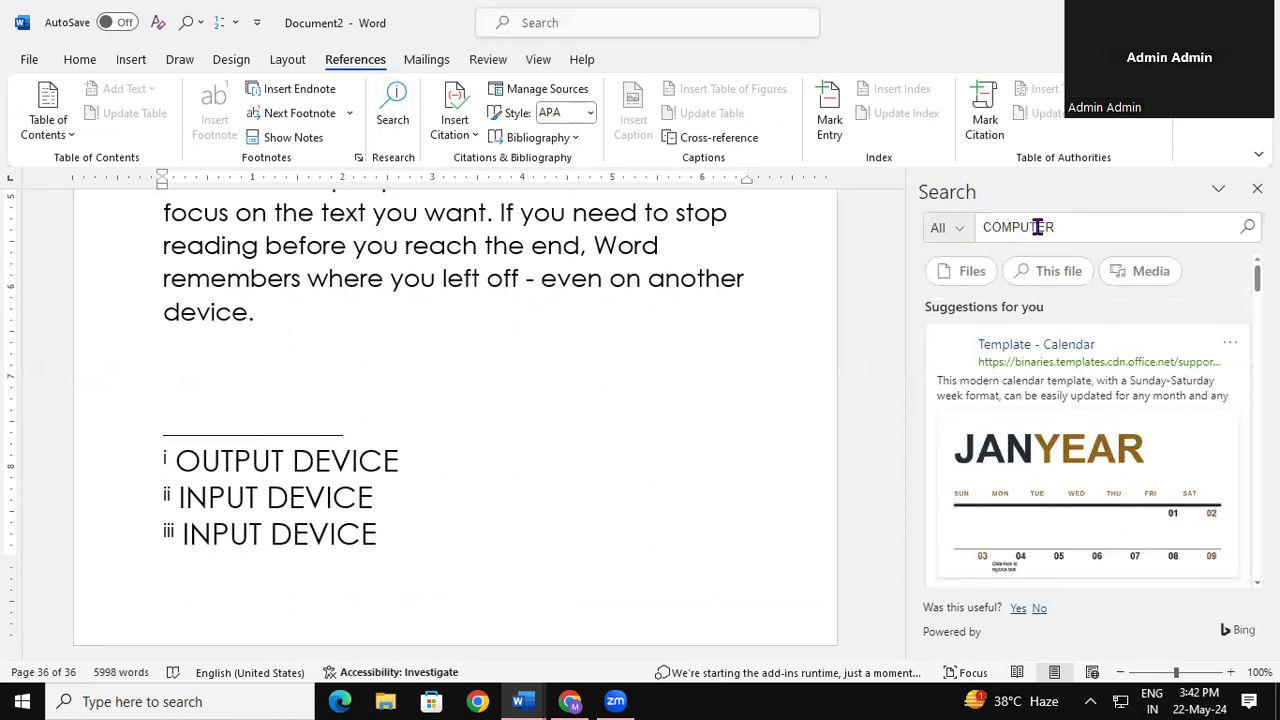
{"action": "left_click", "coordinate": [1248, 229]}
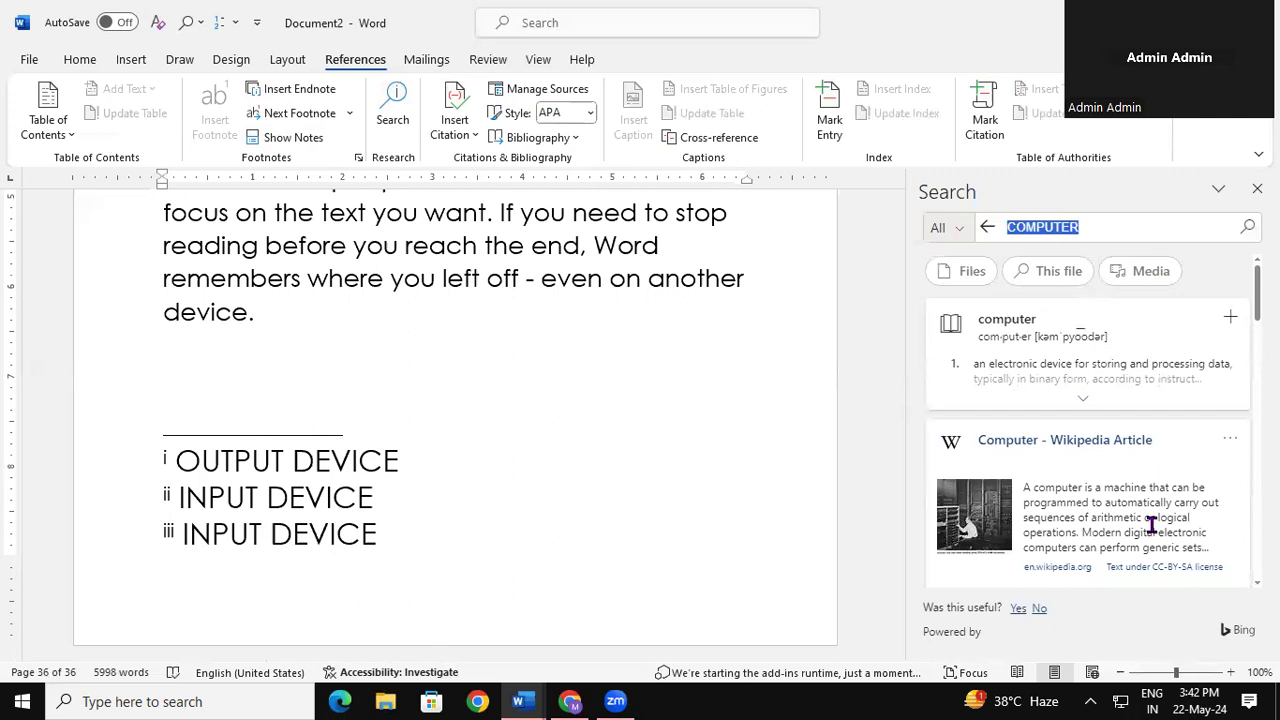
{"action": "left_click", "coordinate": [1062, 485]}
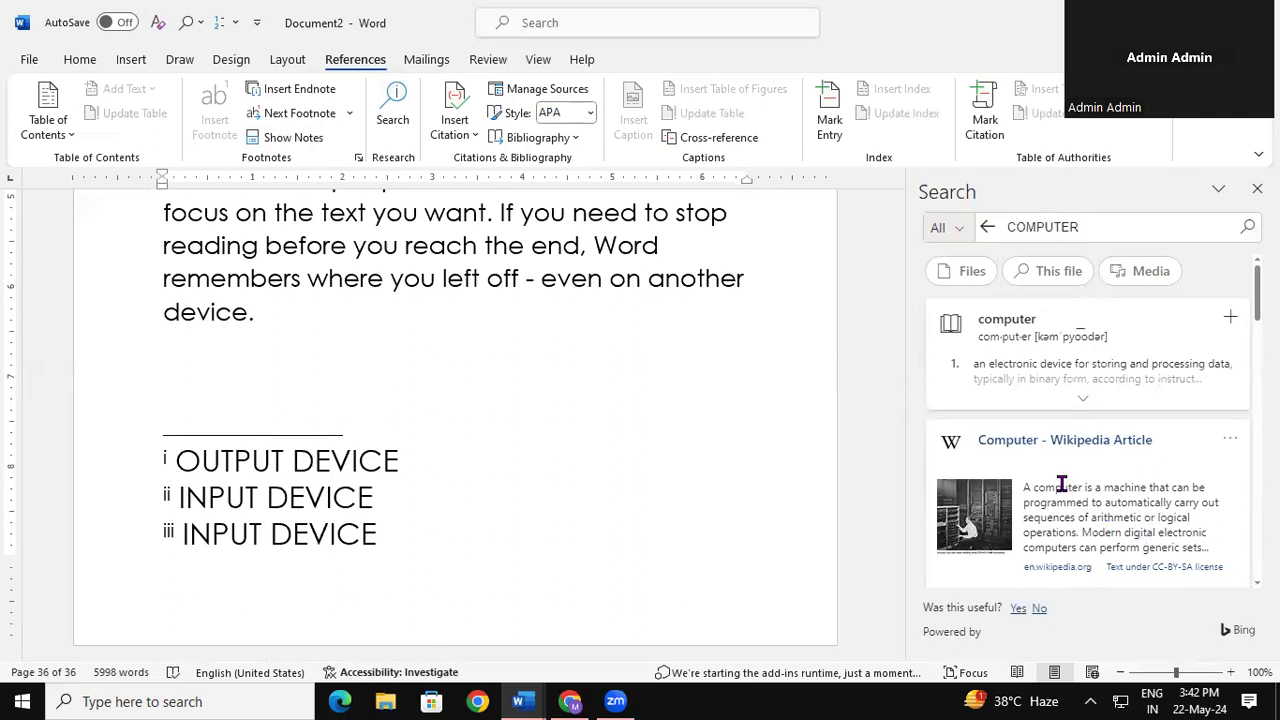
{"action": "left_click", "coordinate": [998, 440]}
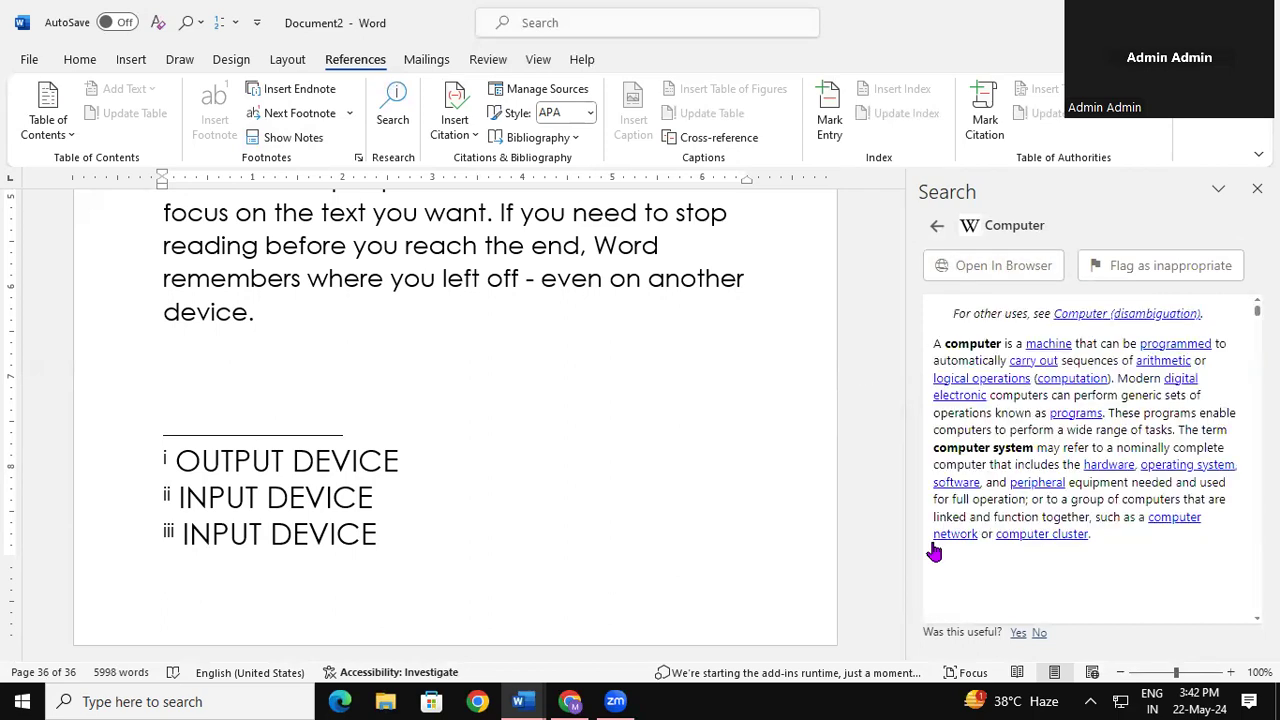
View the Computer article in the browser and close it, returning to Document2 in Word and closing the search results
{"action": "left_click", "coordinate": [1028, 264]}
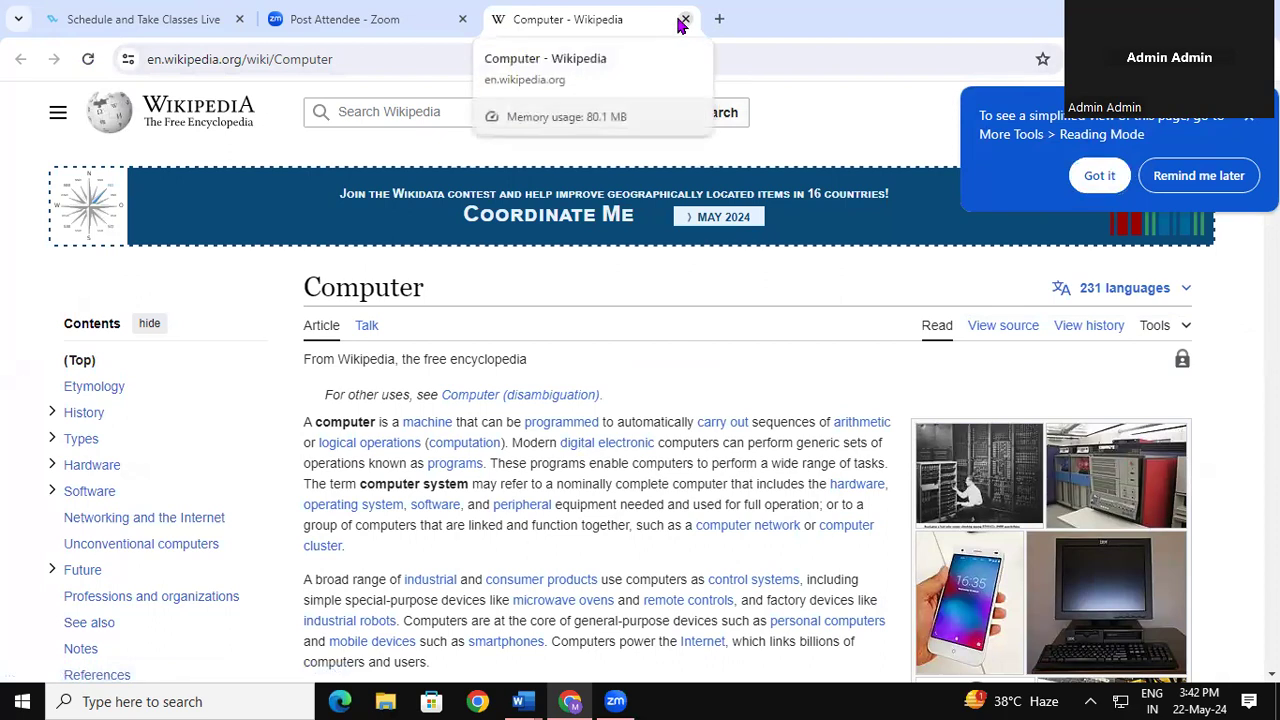
{"action": "left_click", "coordinate": [685, 19]}
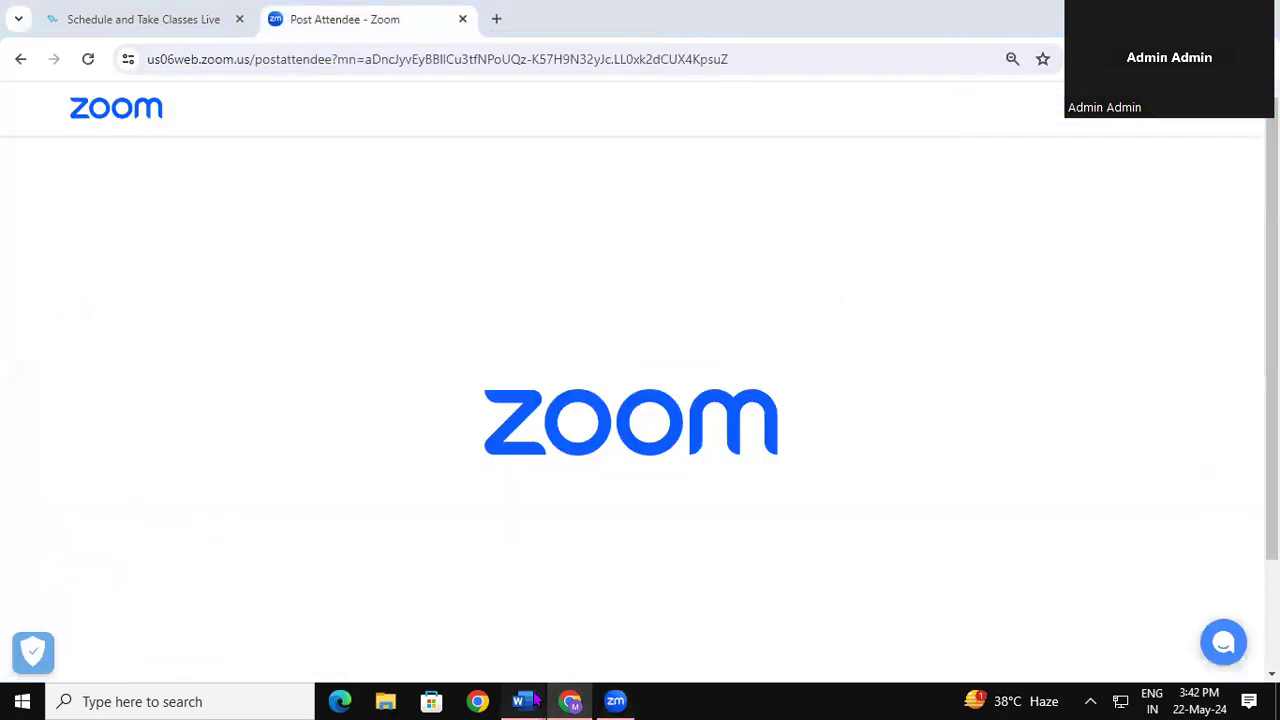
{"action": "mouse_move", "coordinate": [520, 700]}
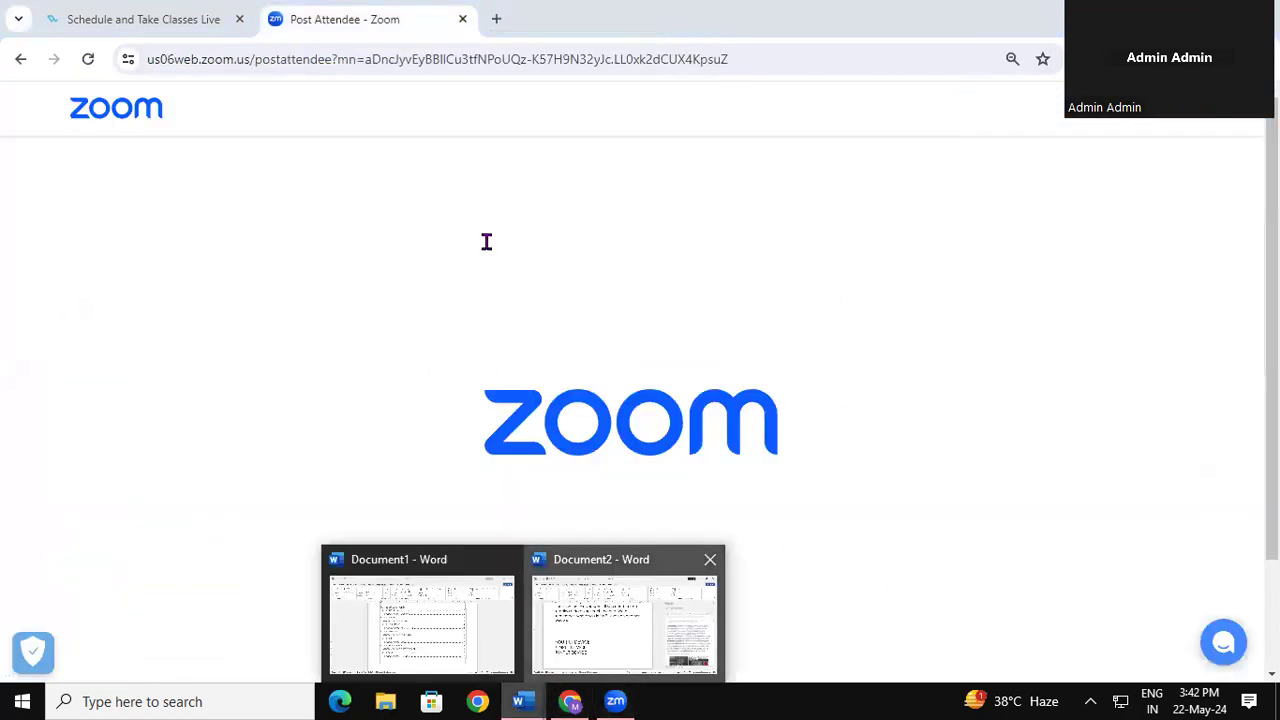
{"action": "left_click", "coordinate": [624, 624]}
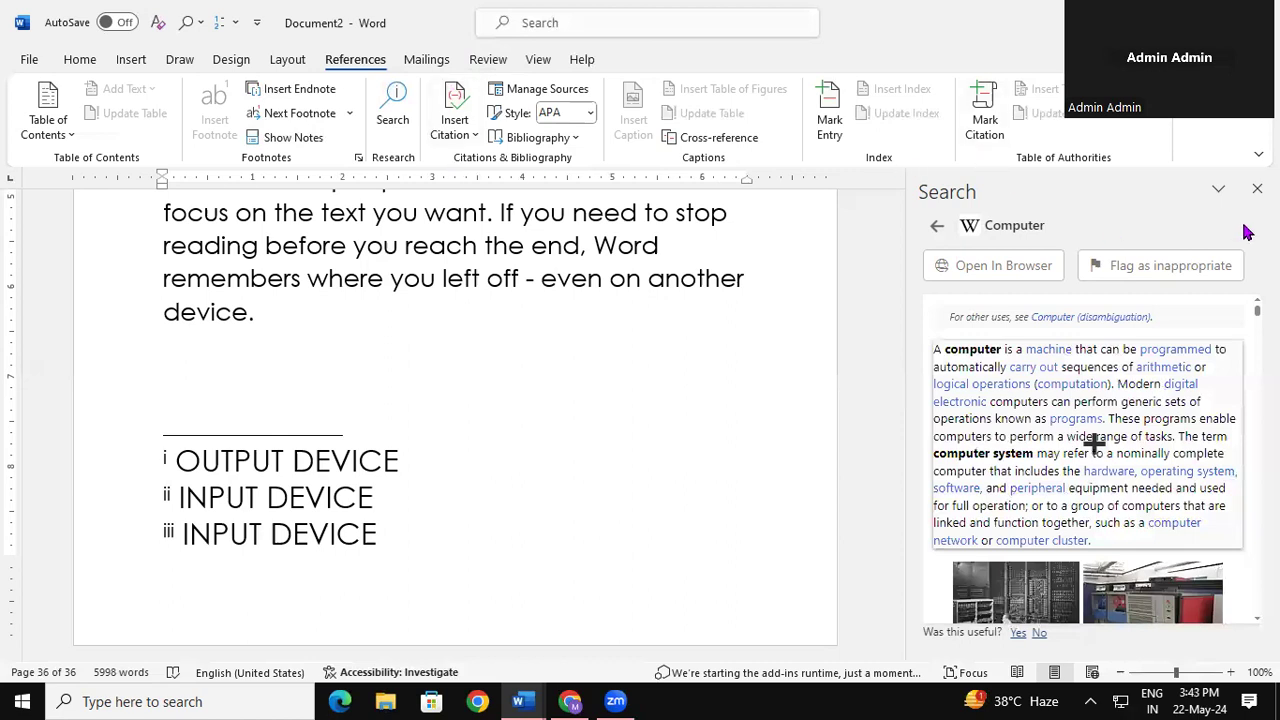
{"action": "left_click", "coordinate": [1257, 189]}
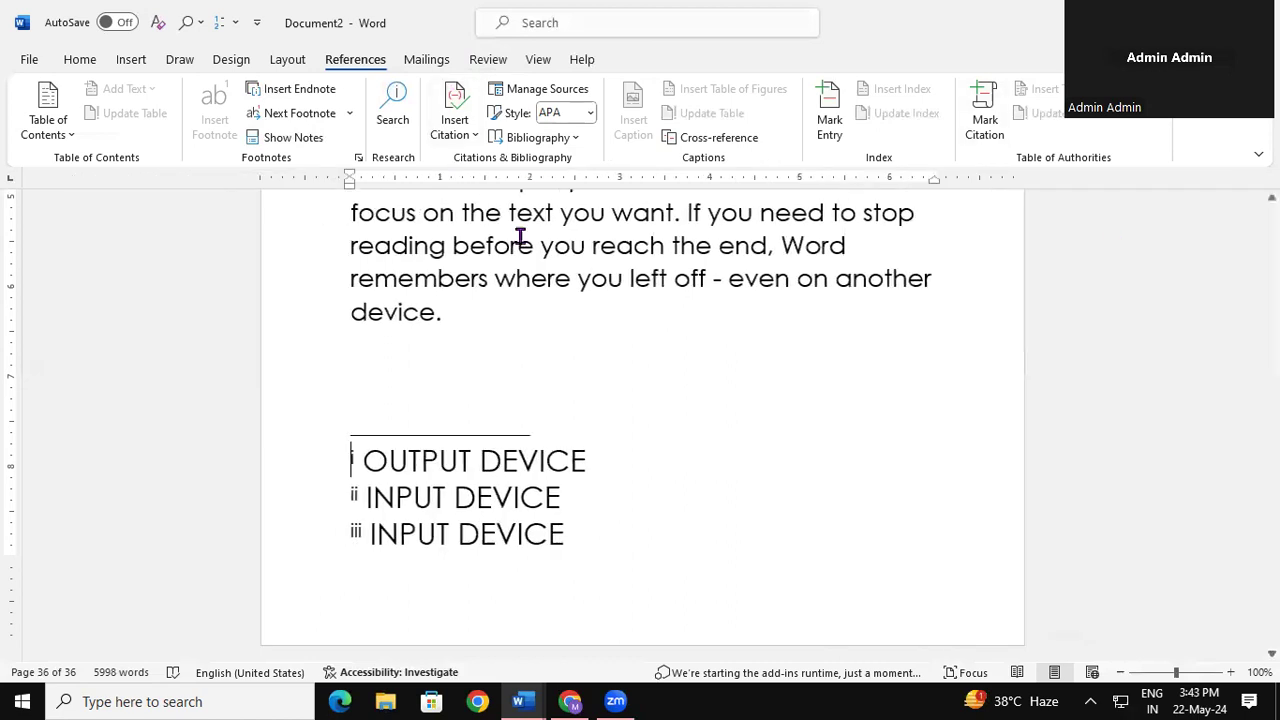